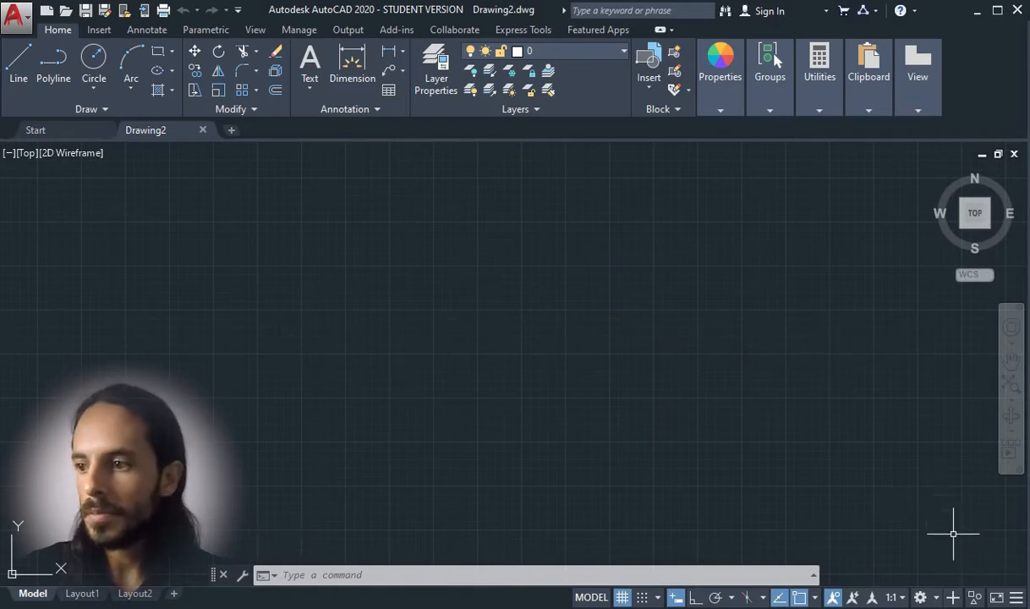
Review the status bar customization options for Dynamic Input, Ortho Mode, Polar Tracking, Object Snap Tracking and 2D Object Snap
{"action": "left_click", "coordinate": [1018, 598]}
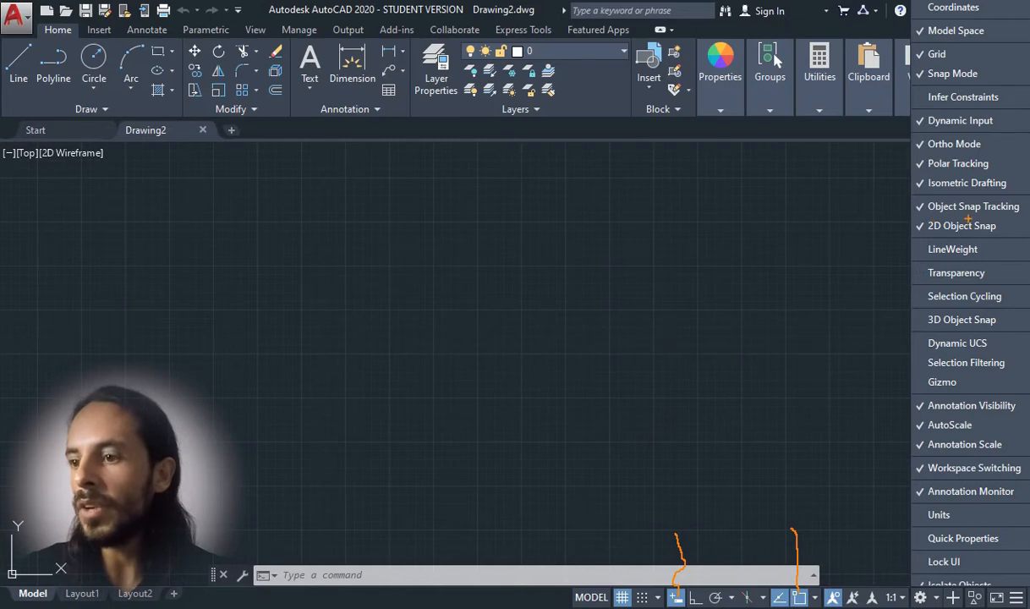
{"action": "left_click_drag", "start_coordinate": [772, 535], "coordinate": [772, 582]}
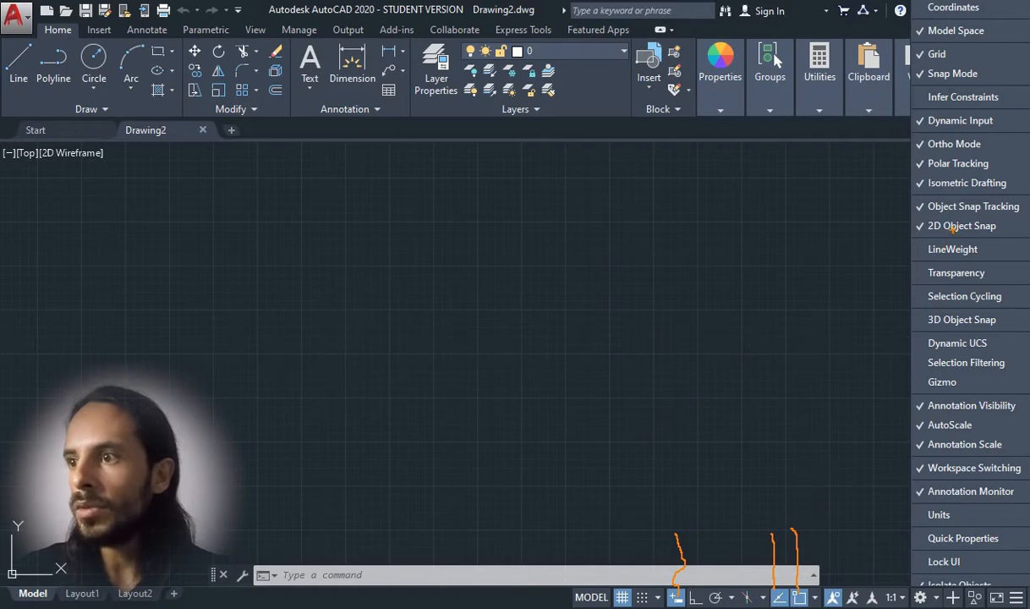
{"action": "mouse_move", "coordinate": [948, 228]}
{"action": "left_mouse_down"}
{"action": "mouse_move", "coordinate": [892, 292]}
{"action": "mouse_move", "coordinate": [840, 516]}
{"action": "mouse_move", "coordinate": [813, 582]}
{"action": "left_mouse_up"}
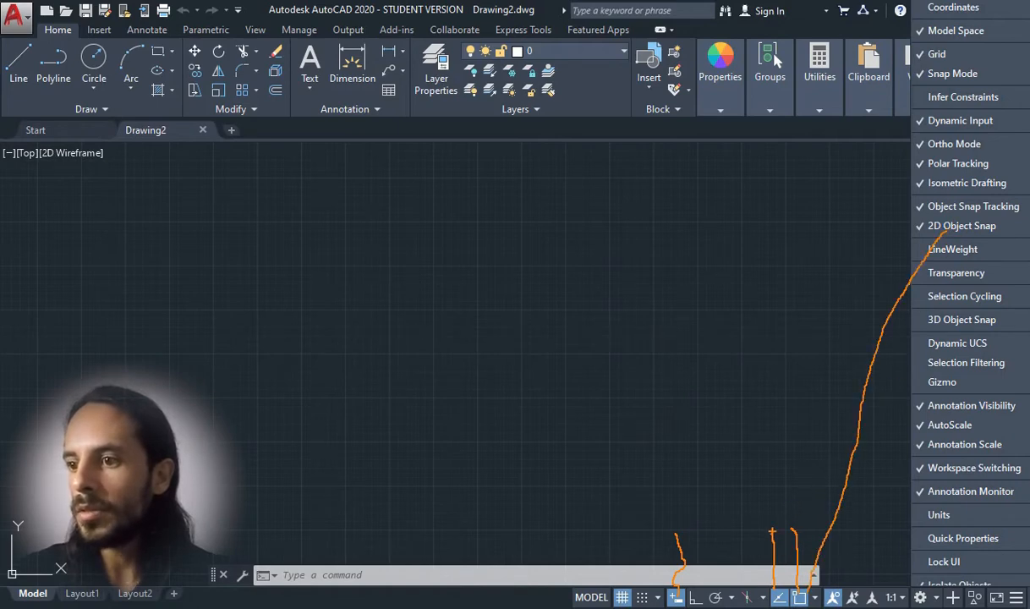
{"action": "mouse_move", "coordinate": [774, 538]}
{"action": "left_mouse_down"}
{"action": "mouse_move", "coordinate": [785, 372]}
{"action": "mouse_move", "coordinate": [840, 245]}
{"action": "mouse_move", "coordinate": [899, 207]}
{"action": "left_mouse_up"}
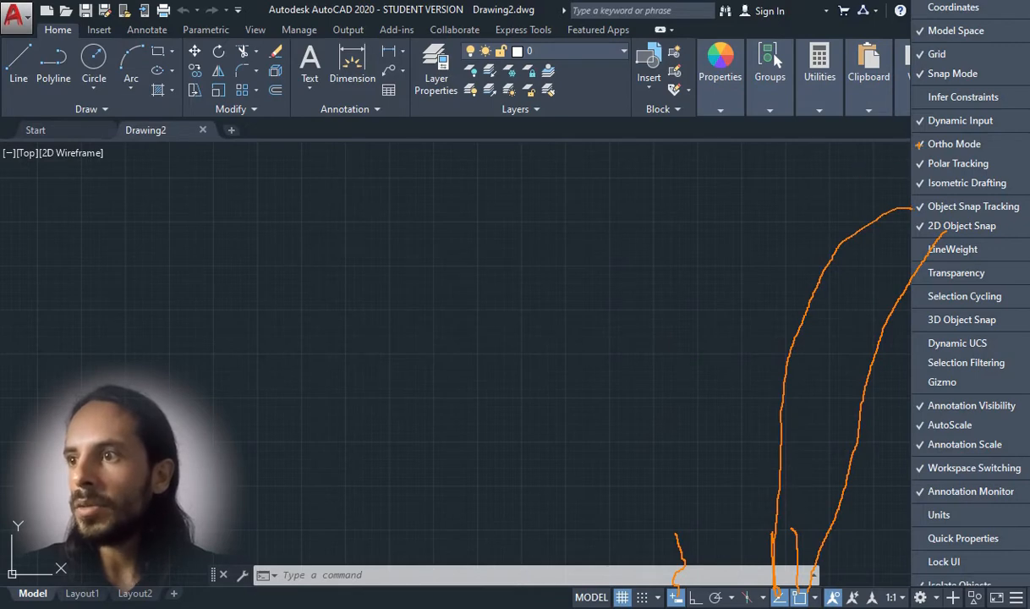
{"action": "mouse_move", "coordinate": [918, 145]}
{"action": "left_mouse_down"}
{"action": "mouse_move", "coordinate": [882, 165]}
{"action": "mouse_move", "coordinate": [890, 182]}
{"action": "left_mouse_up"}
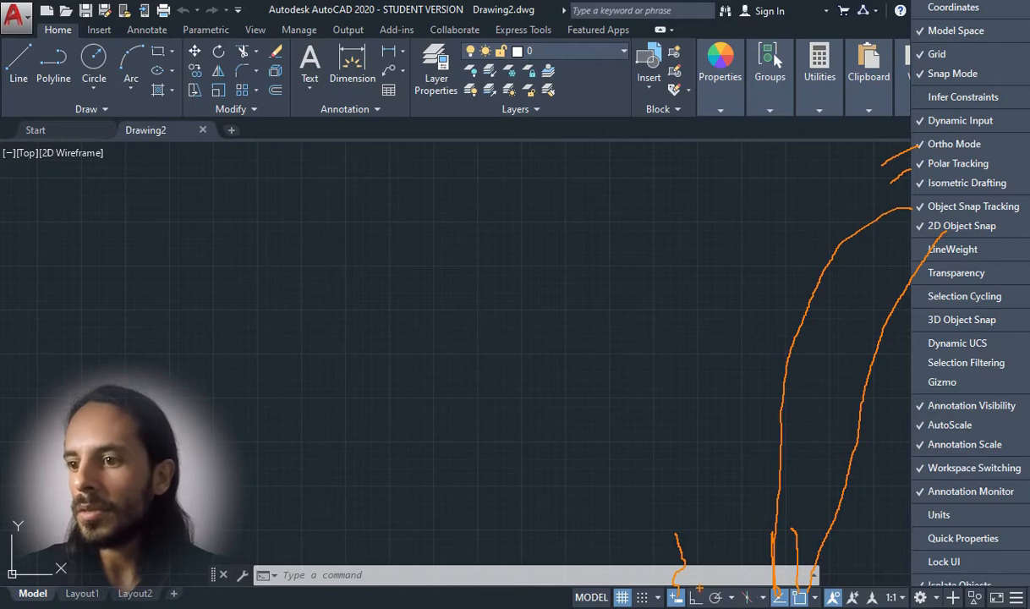
{"action": "mouse_move", "coordinate": [682, 605]}
{"action": "left_mouse_down"}
{"action": "mouse_move", "coordinate": [689, 581]}
{"action": "mouse_move", "coordinate": [743, 604]}
{"action": "left_mouse_up"}
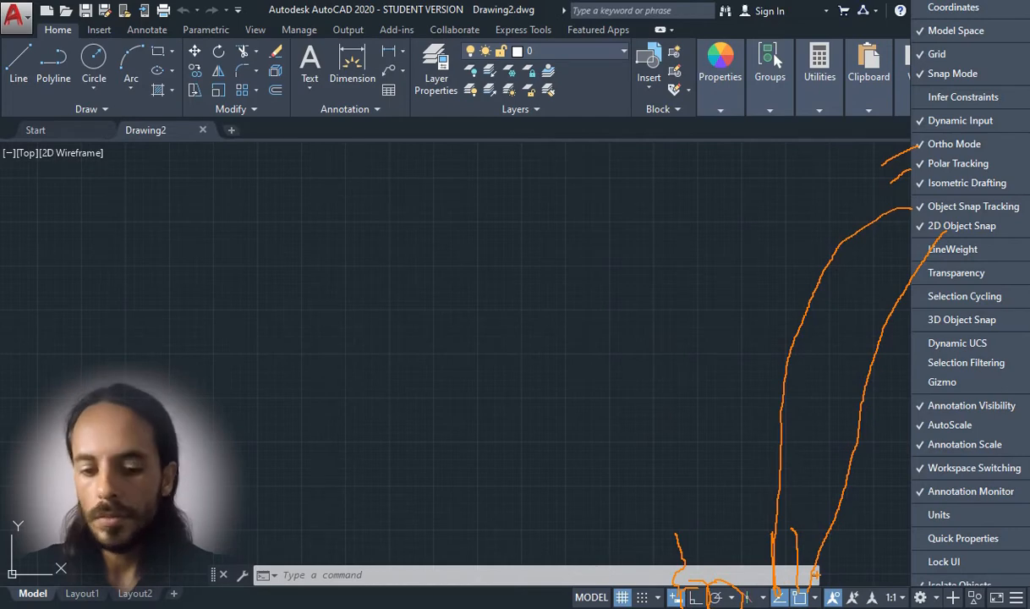
{"action": "key", "text": "Escape"}
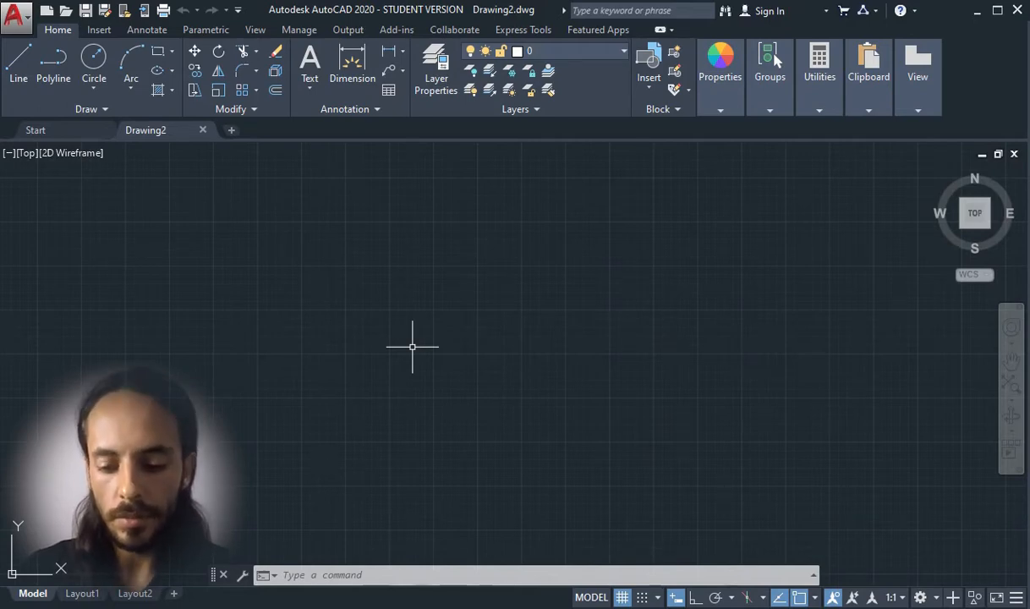
Set the drawing's insertion scale units to Meters with the UNITS command
{"action": "type", "text": "u"}
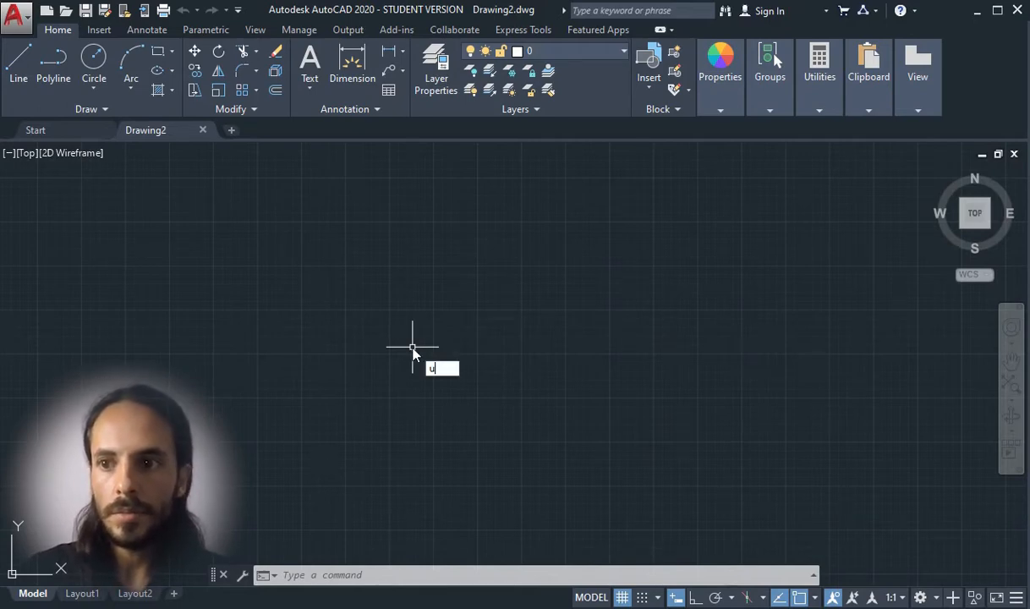
{"action": "type", "text": "n"}
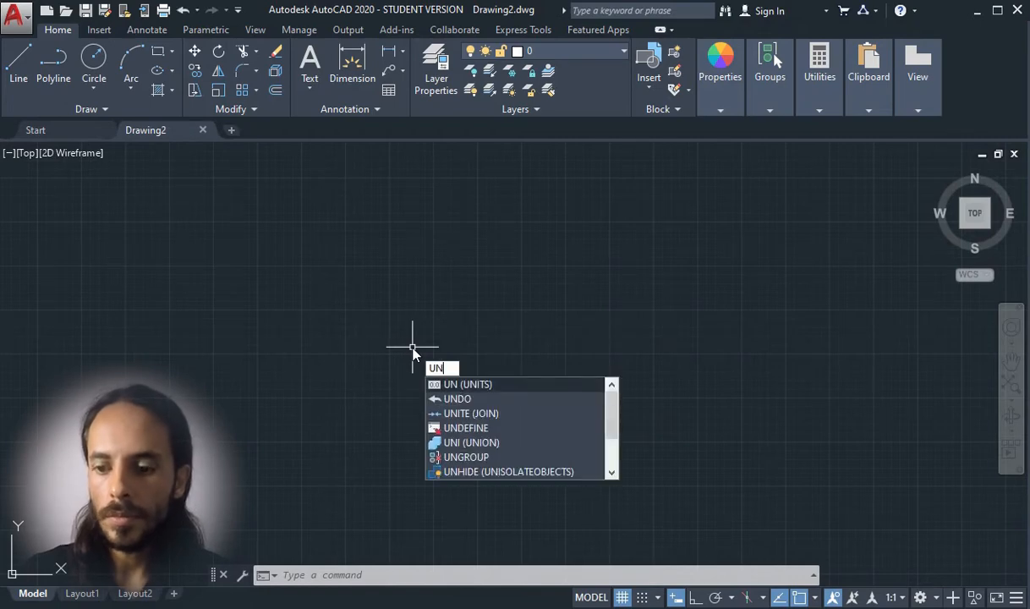
{"action": "key", "text": "Return"}
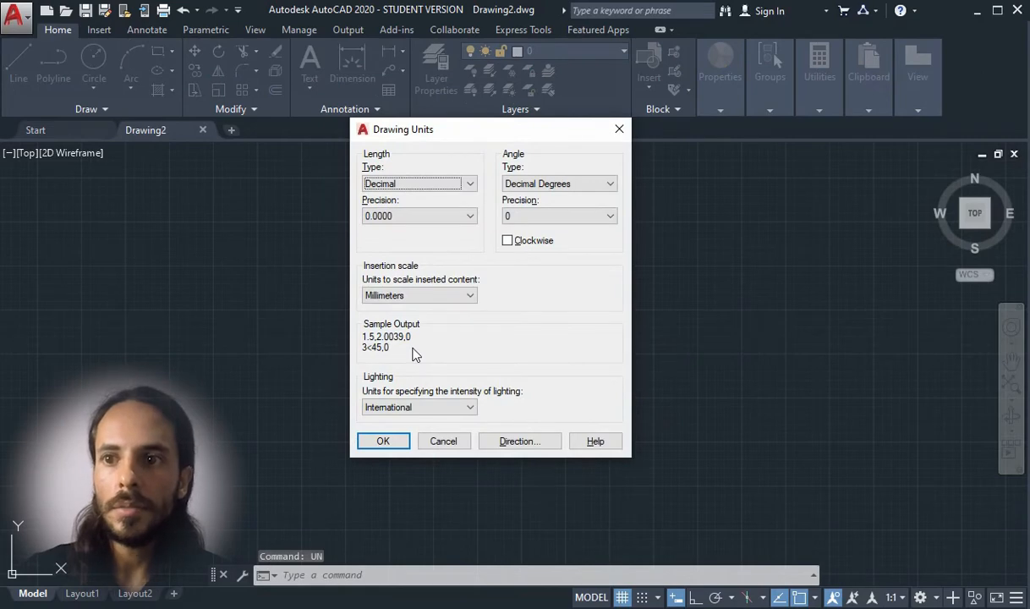
{"action": "left_click", "coordinate": [399, 300]}
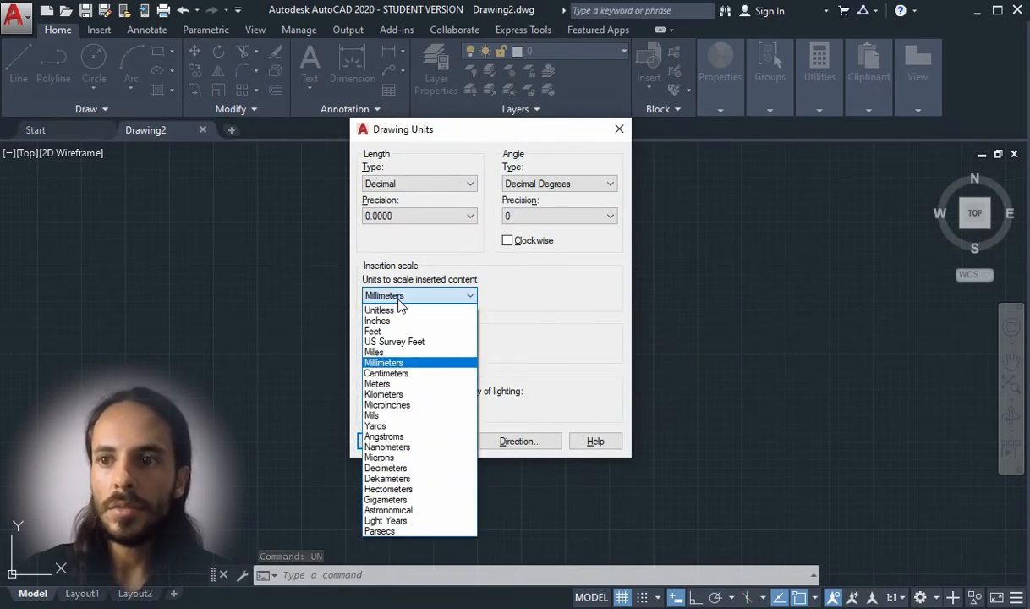
{"action": "left_click", "coordinate": [392, 385]}
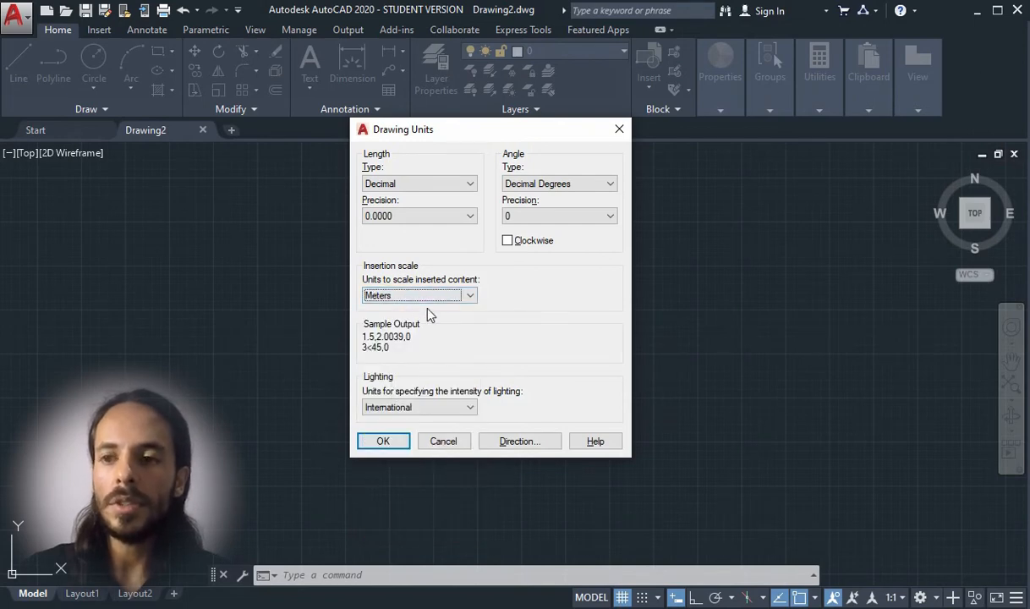
{"action": "left_click", "coordinate": [386, 443]}
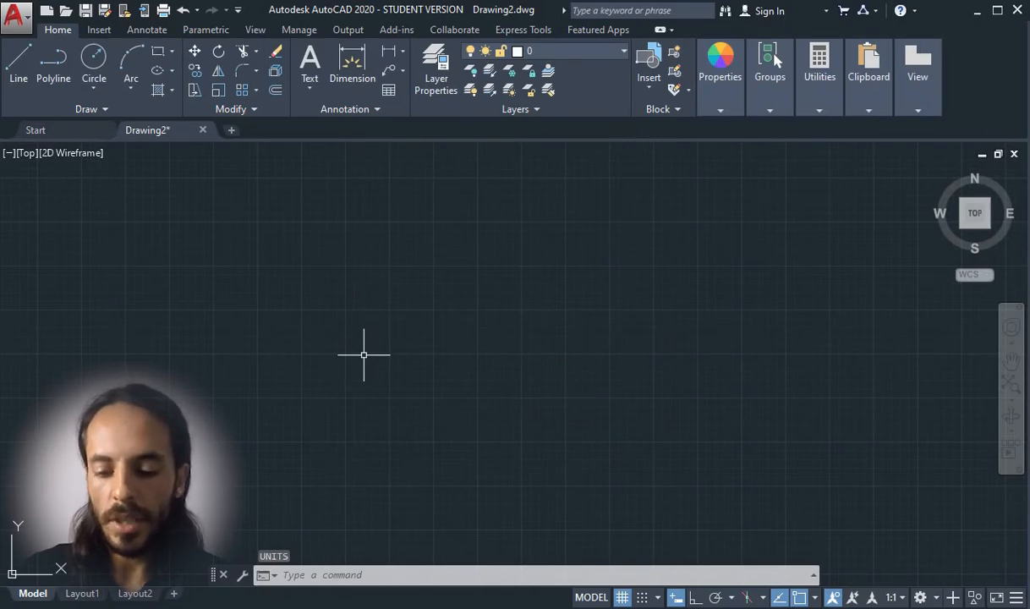
Draw a 10-unit line sloping up to the right at about 37° from a free point in the drawing area
{"action": "type", "text": "L"}
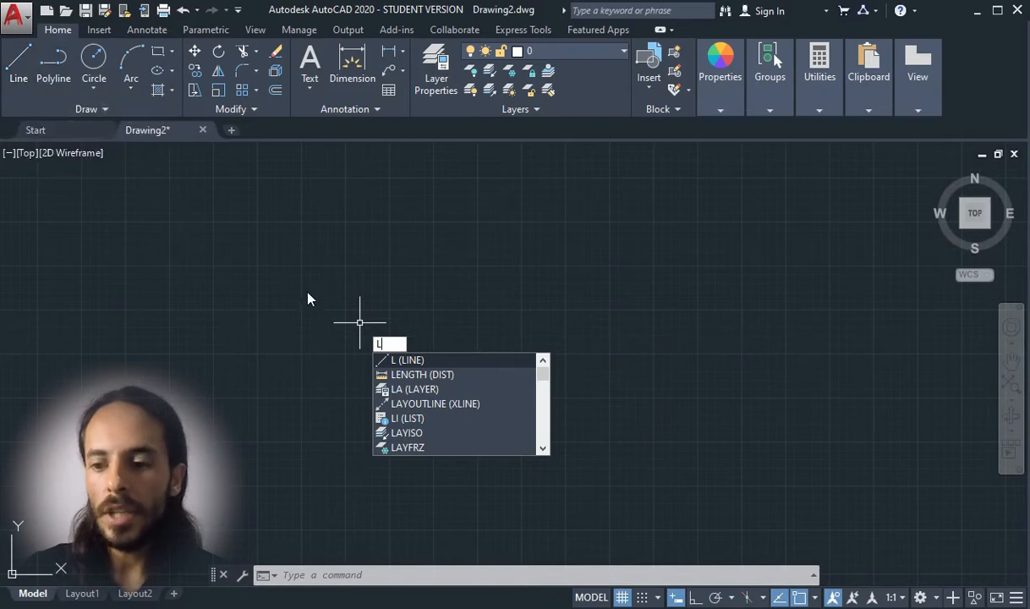
{"action": "key", "text": "Return"}
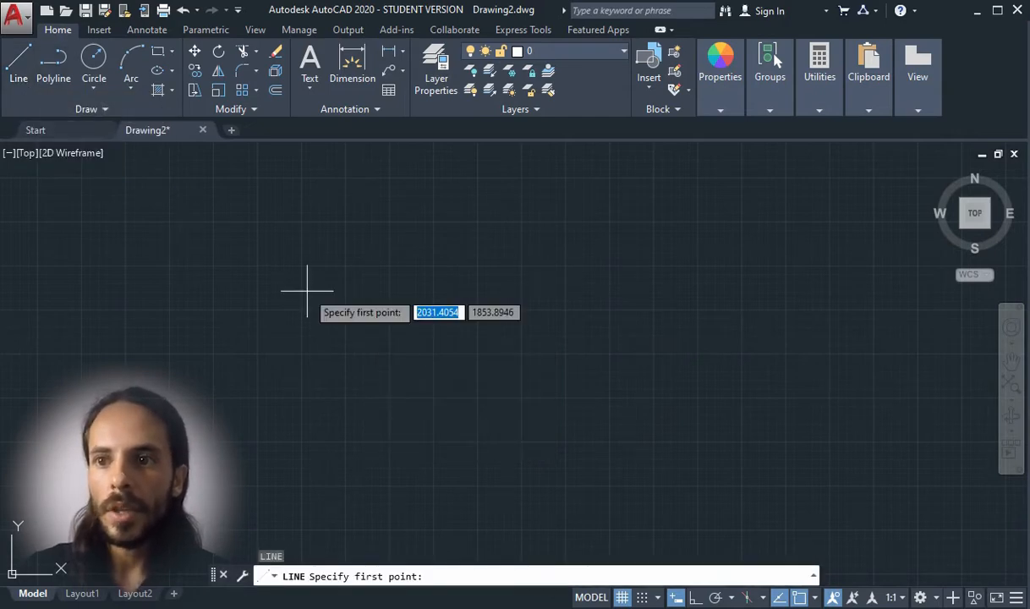
{"action": "left_click", "coordinate": [319, 333]}
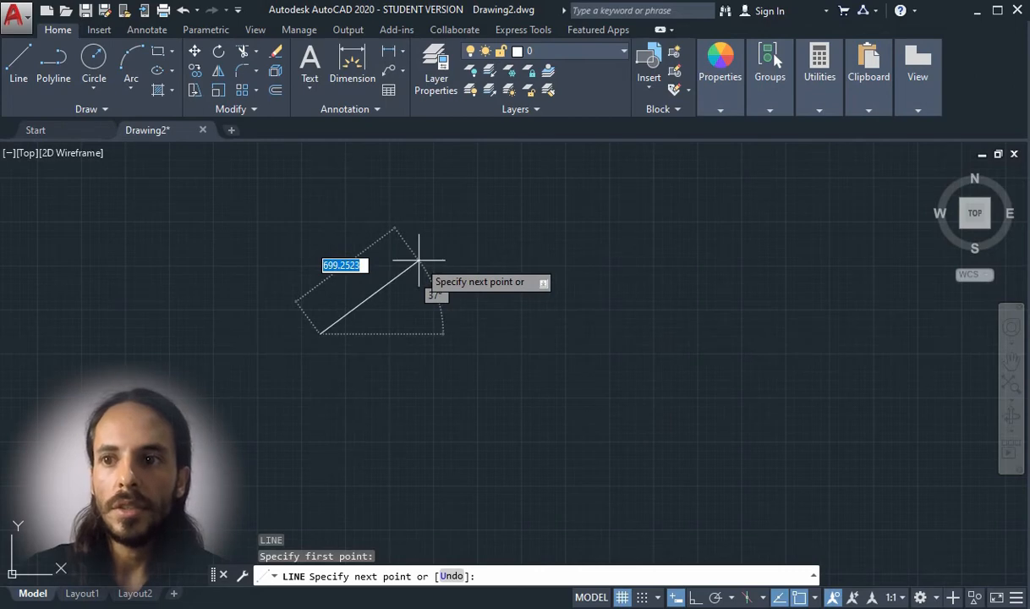
{"action": "type", "text": "10"}
{"action": "key", "text": "Return"}
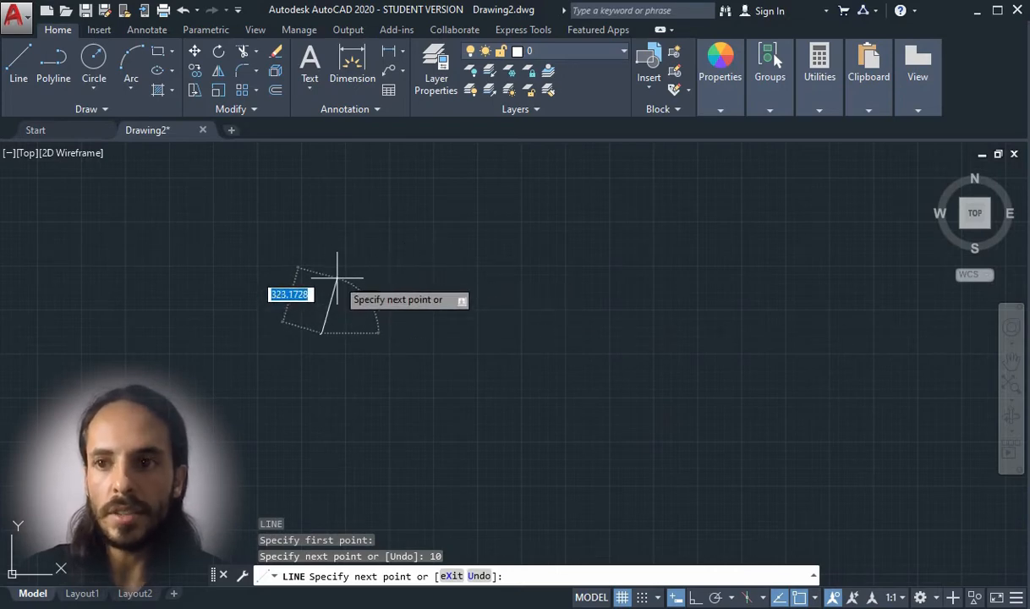
{"action": "key", "text": "Escape"}
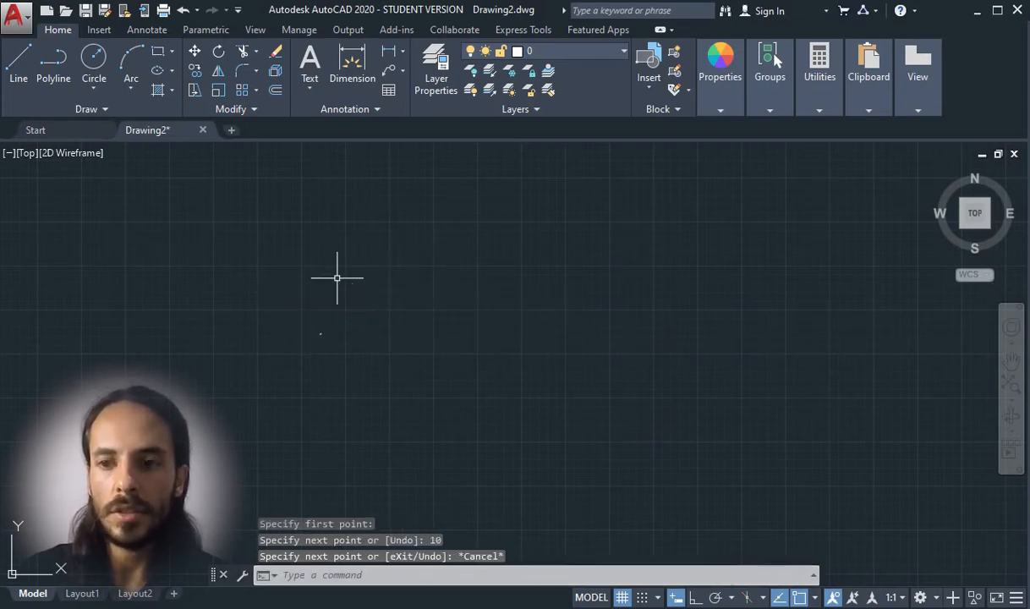
{"action": "key", "text": "Escape"}
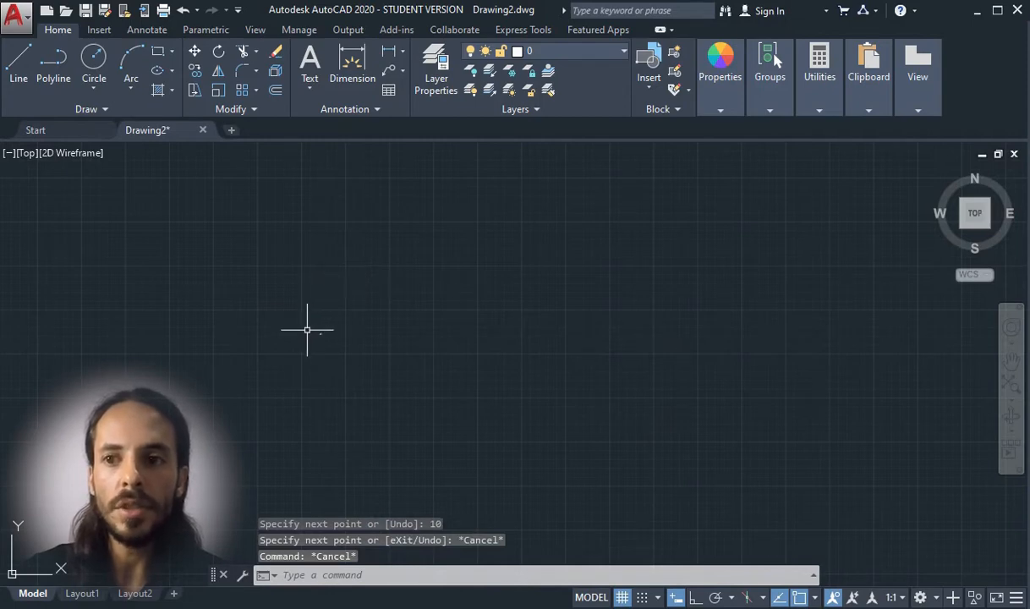
Inspect the short sloping line at several zoom levels, including the drawing extents
{"action": "scroll", "coordinate": [317, 316], "scroll_direction": "down", "scroll_amount": 1}
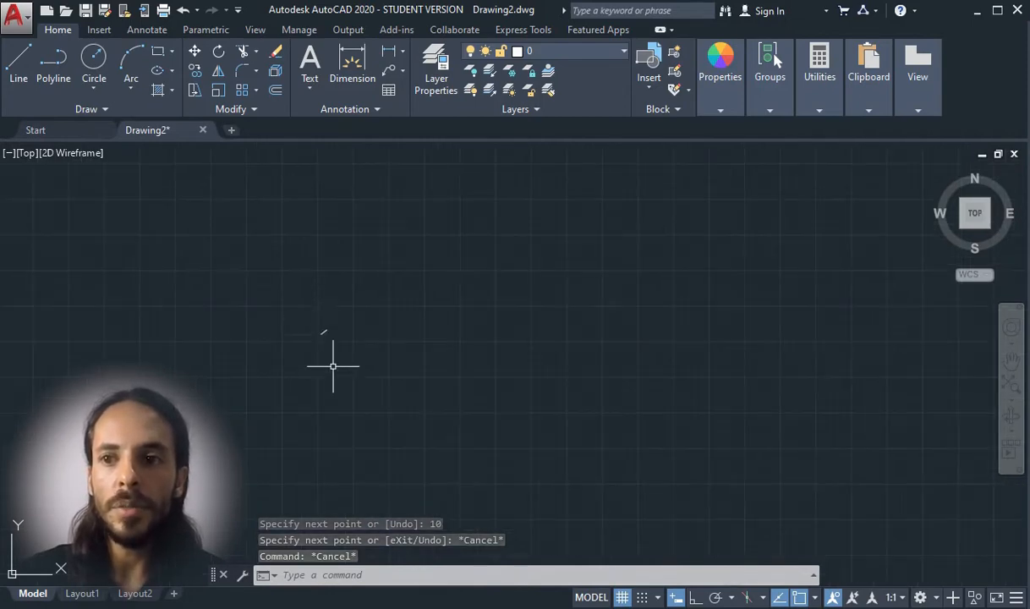
{"action": "scroll", "coordinate": [315, 322], "scroll_direction": "up", "scroll_amount": 12}
{"action": "scroll", "coordinate": [306, 301], "scroll_direction": "up", "scroll_amount": 2}
{"action": "scroll", "coordinate": [337, 396], "scroll_direction": "down", "scroll_amount": 12}
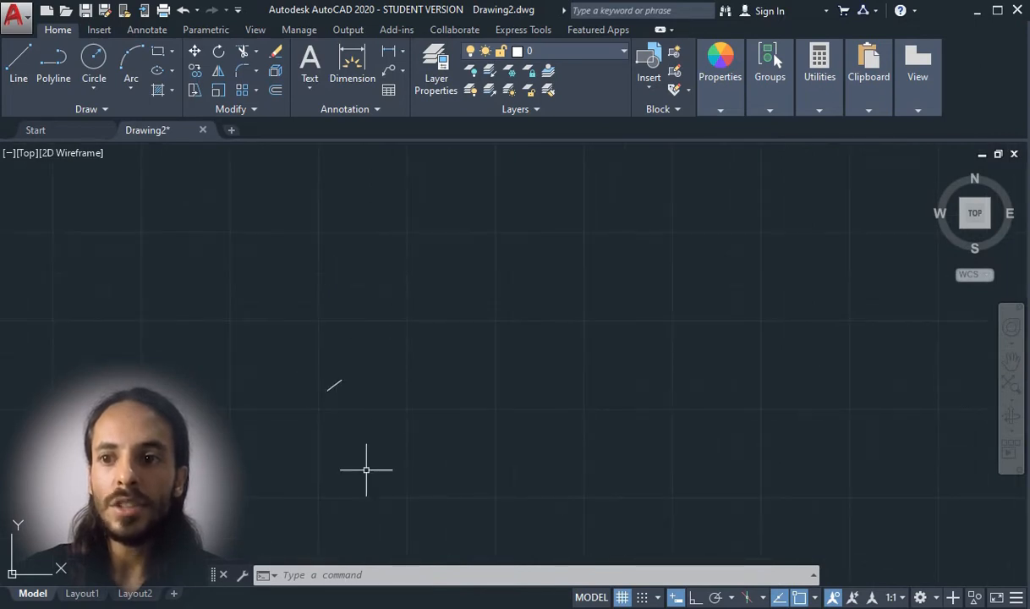
{"action": "middle_click", "coordinate": [356, 394]}
{"action": "middle_click", "coordinate": [356, 394]}
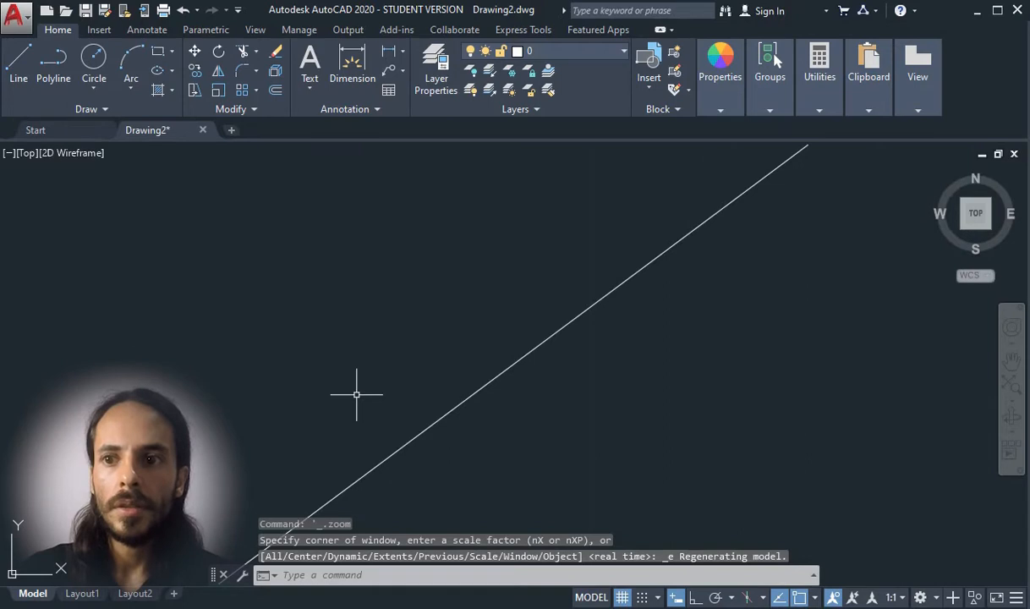
{"action": "scroll", "coordinate": [384, 373], "scroll_direction": "down", "scroll_amount": 2}
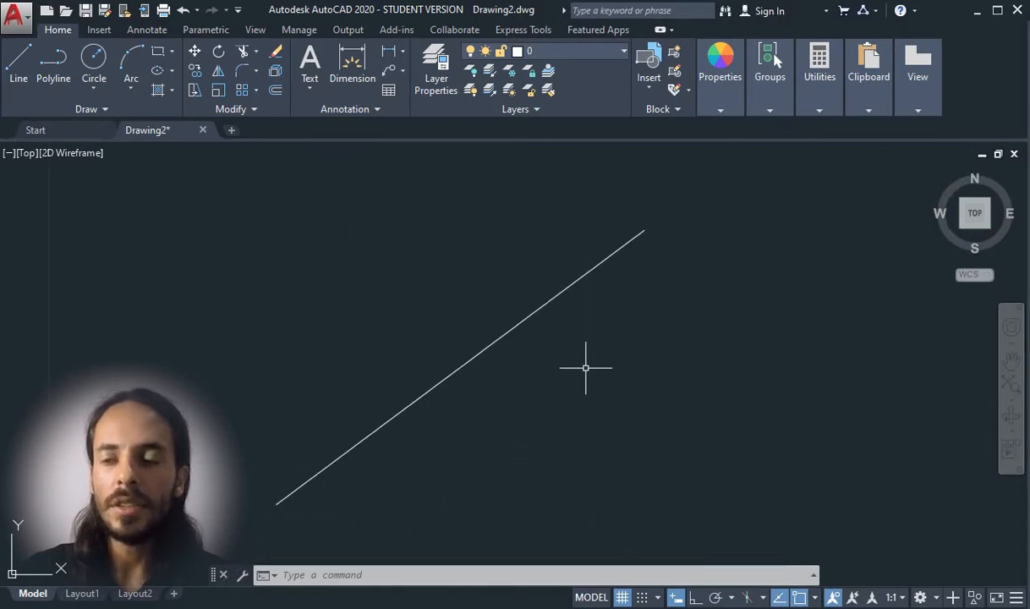
{"action": "scroll", "coordinate": [346, 356], "scroll_direction": "down", "scroll_amount": 6}
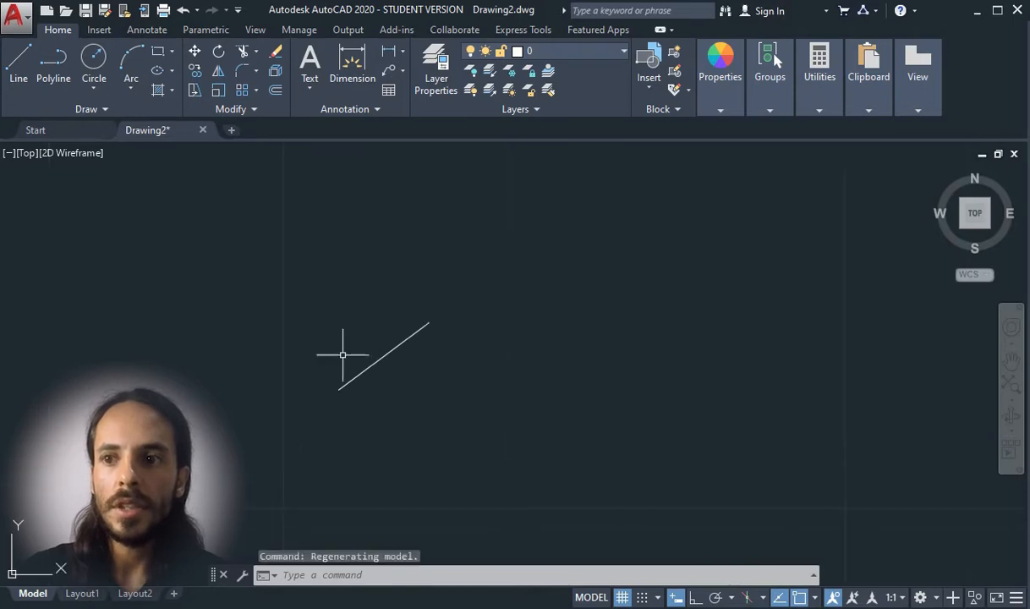
Draw a separate 30-unit line sloping down to the right at about 54°, above and to the right of the first line
{"action": "type", "text": "l"}
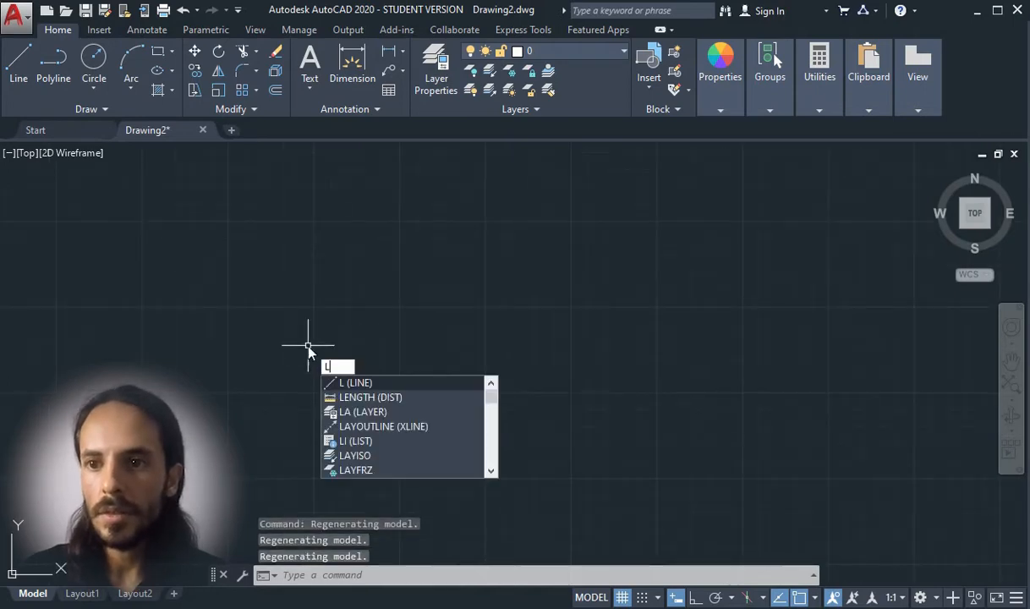
{"action": "key", "text": "Return"}
{"action": "left_click", "coordinate": [438, 277]}
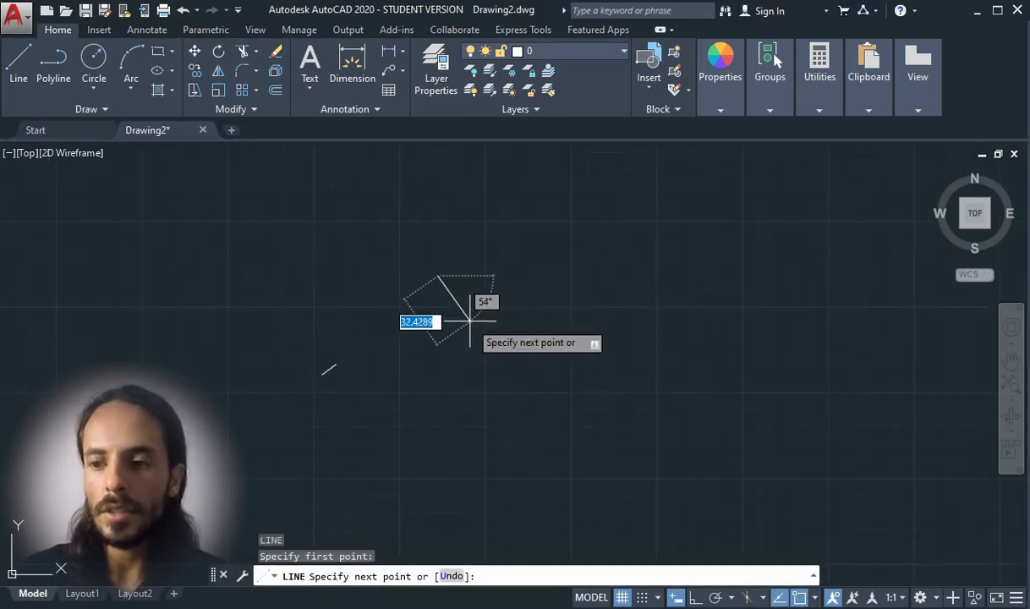
{"action": "type", "text": "30"}
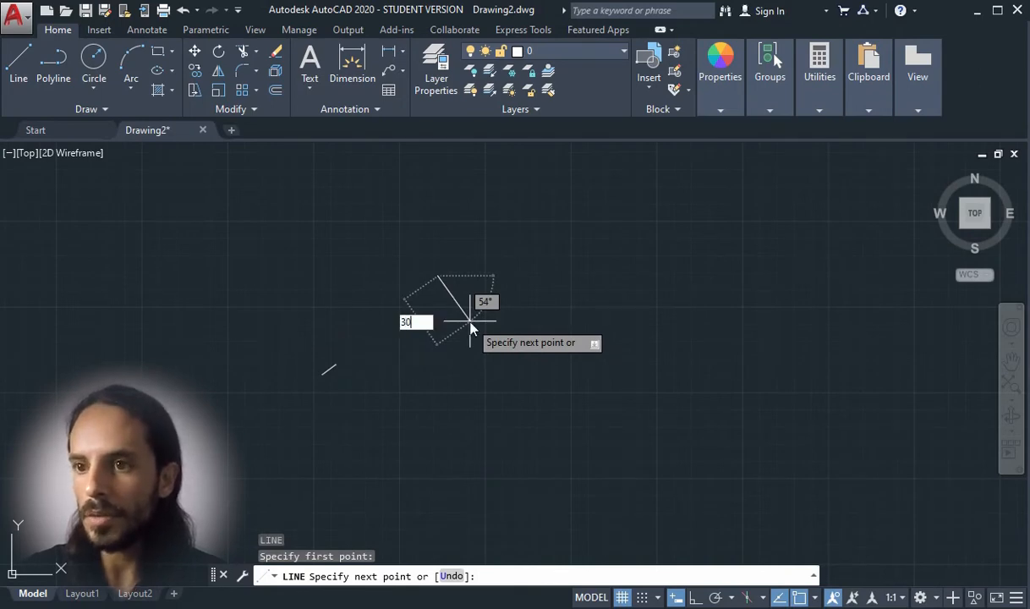
{"action": "key", "text": "Return"}
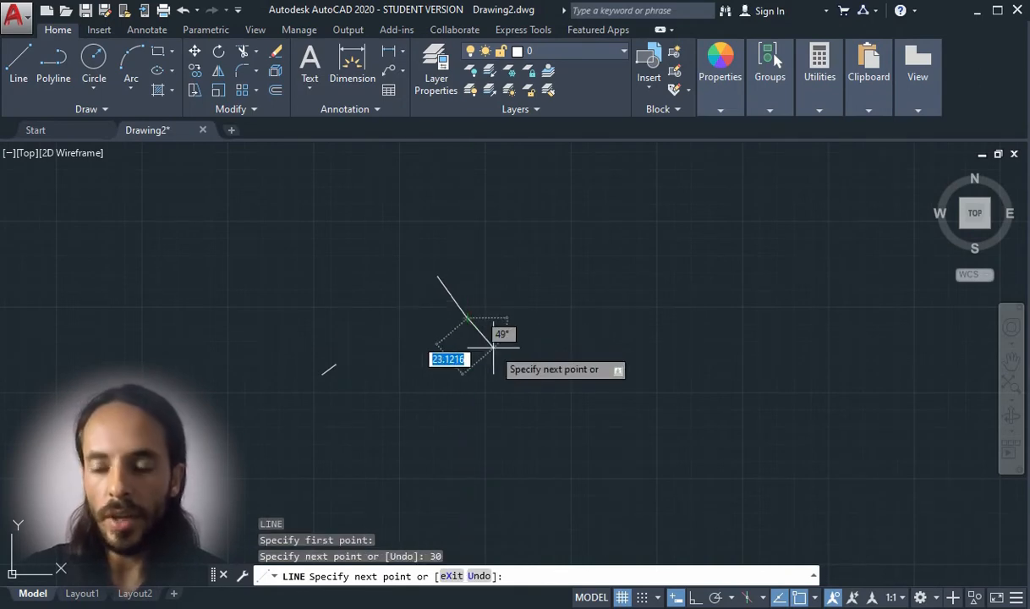
{"action": "key", "text": "Escape"}
Bring both sloping lines into view and delete them together
{"action": "middle_click", "coordinate": [395, 365]}
{"action": "middle_click", "coordinate": [394, 366]}
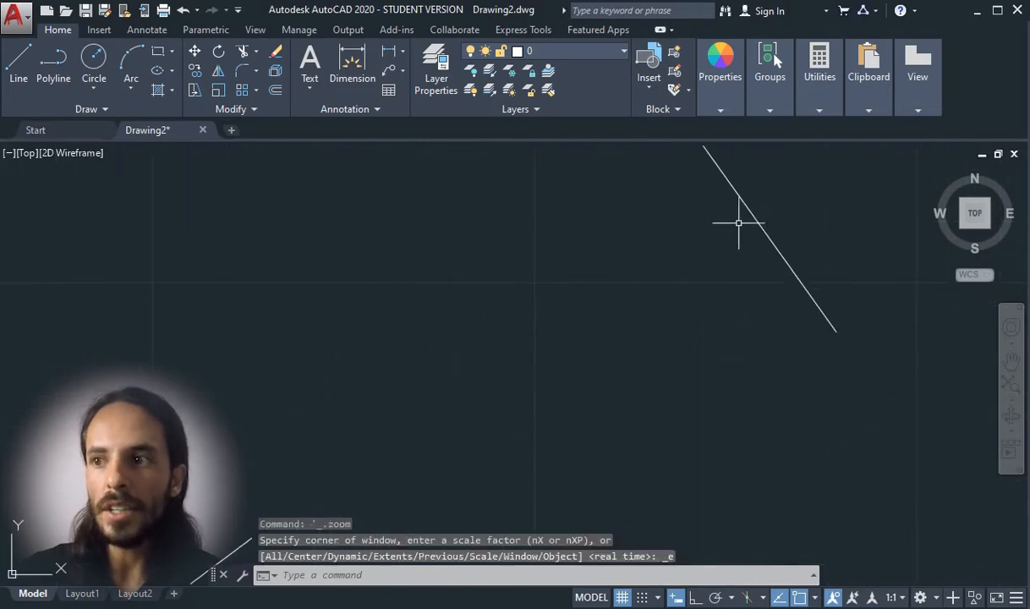
{"action": "scroll", "coordinate": [514, 370], "scroll_direction": "down", "scroll_amount": 5}
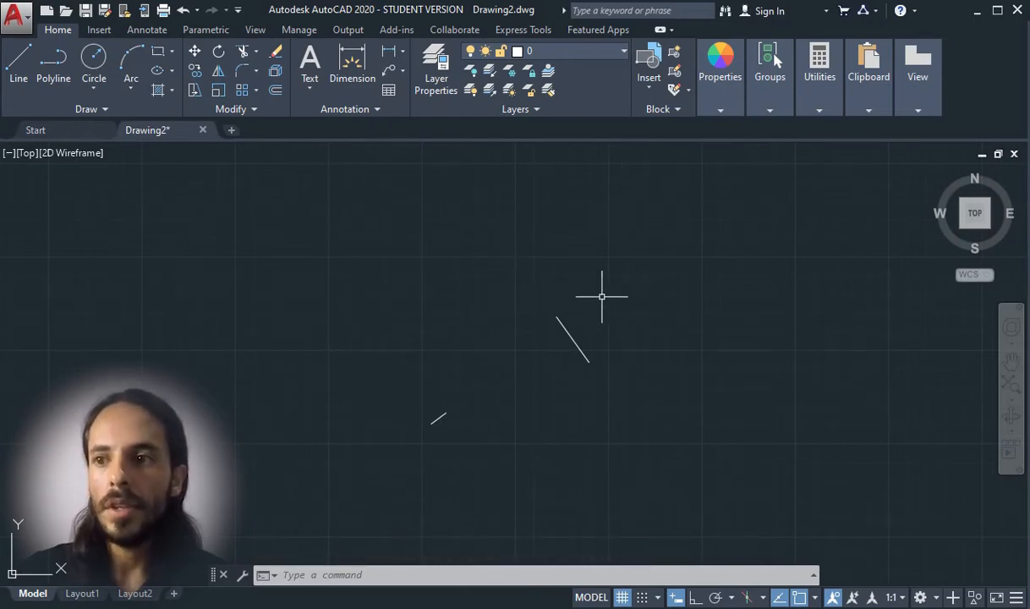
{"action": "left_click", "coordinate": [683, 227]}
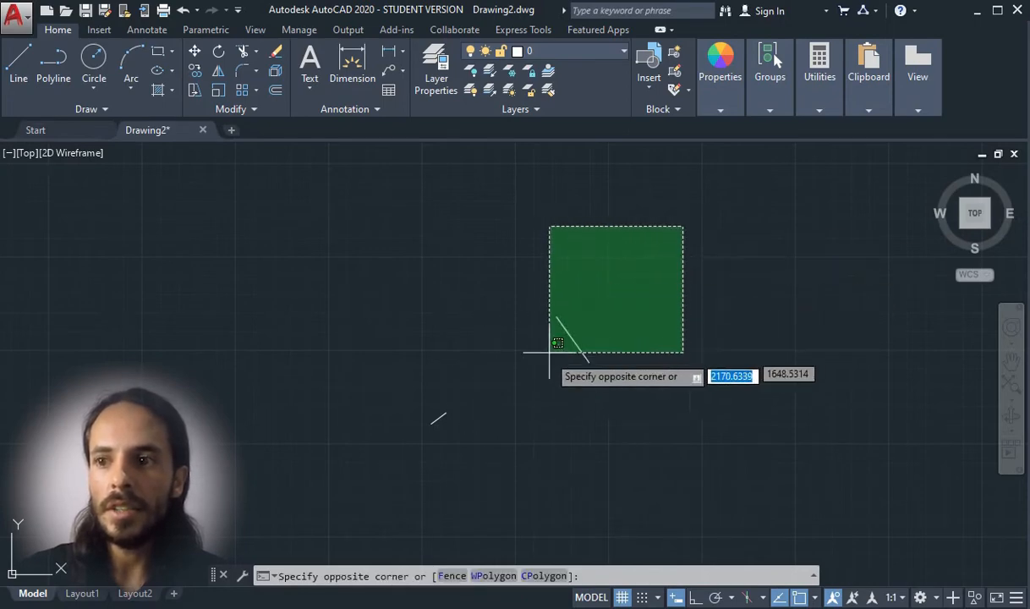
{"action": "left_click", "coordinate": [378, 493]}
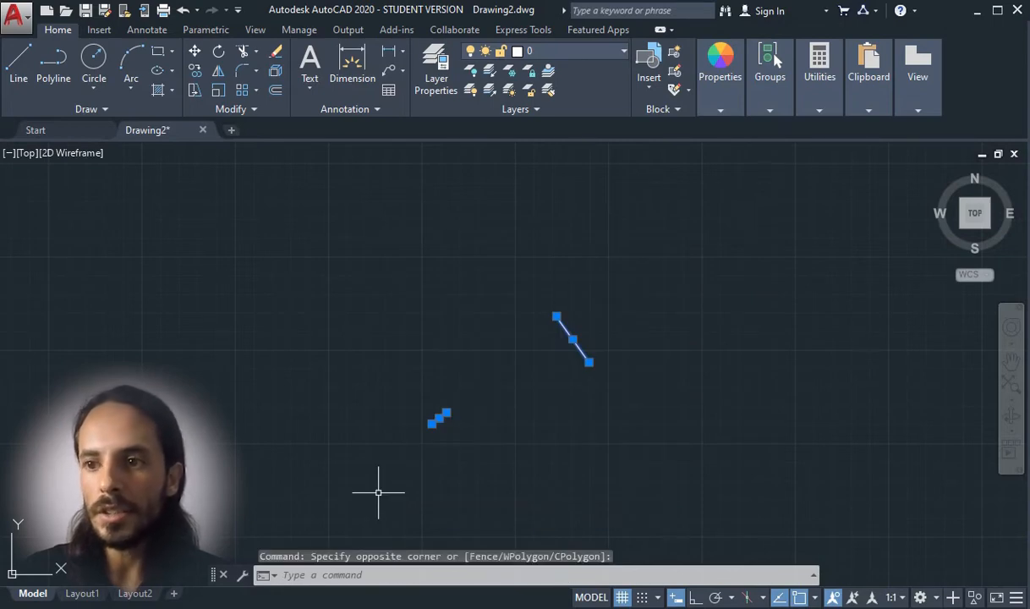
{"action": "key", "text": "Delete"}
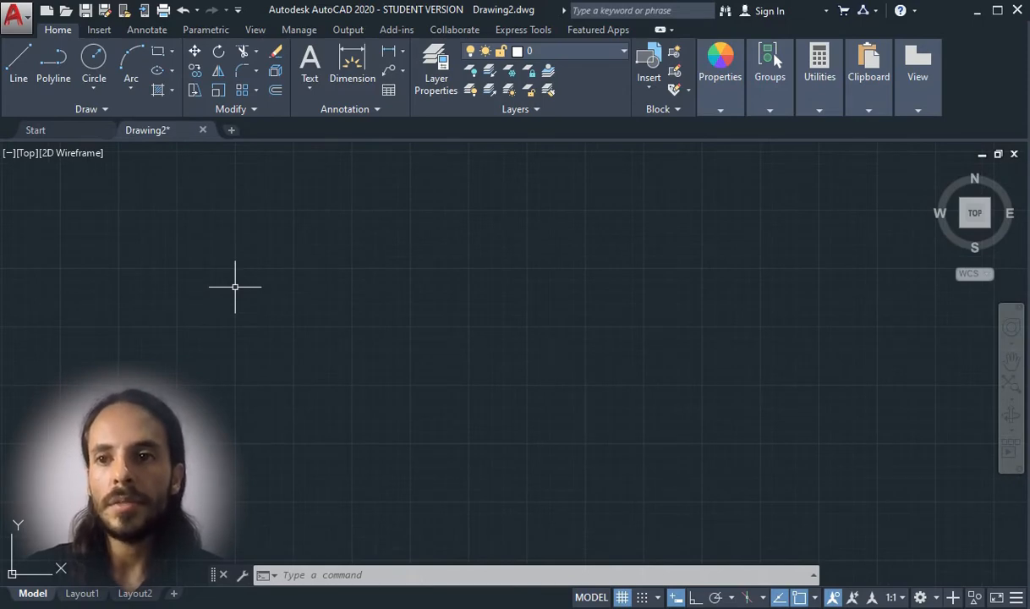
Draw a 4-unit horizontal line to the right from a free point, with Ortho mode turned on
{"action": "type", "text": "l"}
{"action": "key", "text": "Return"}
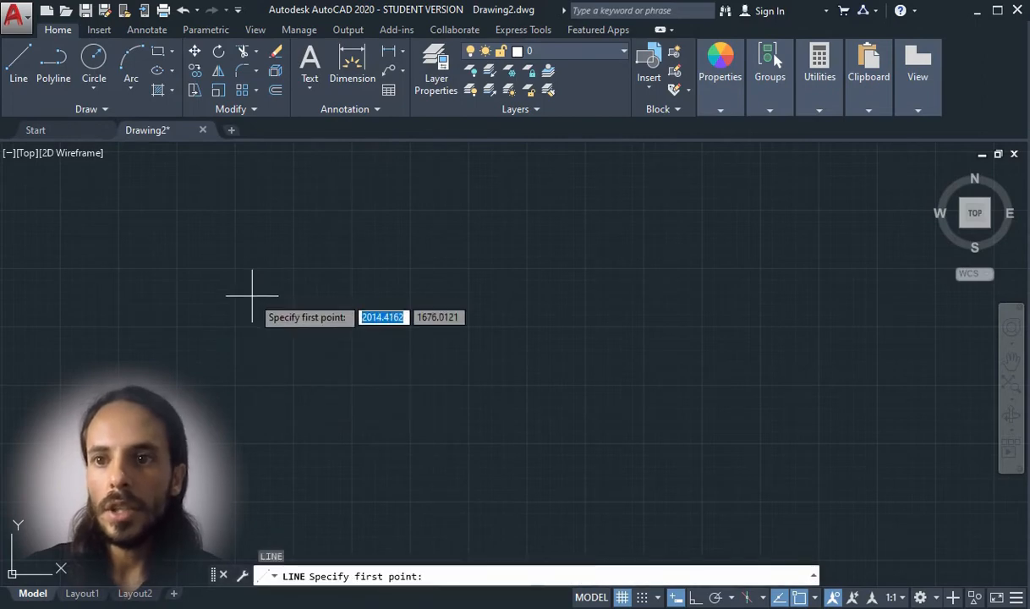
{"action": "left_click", "coordinate": [252, 296]}
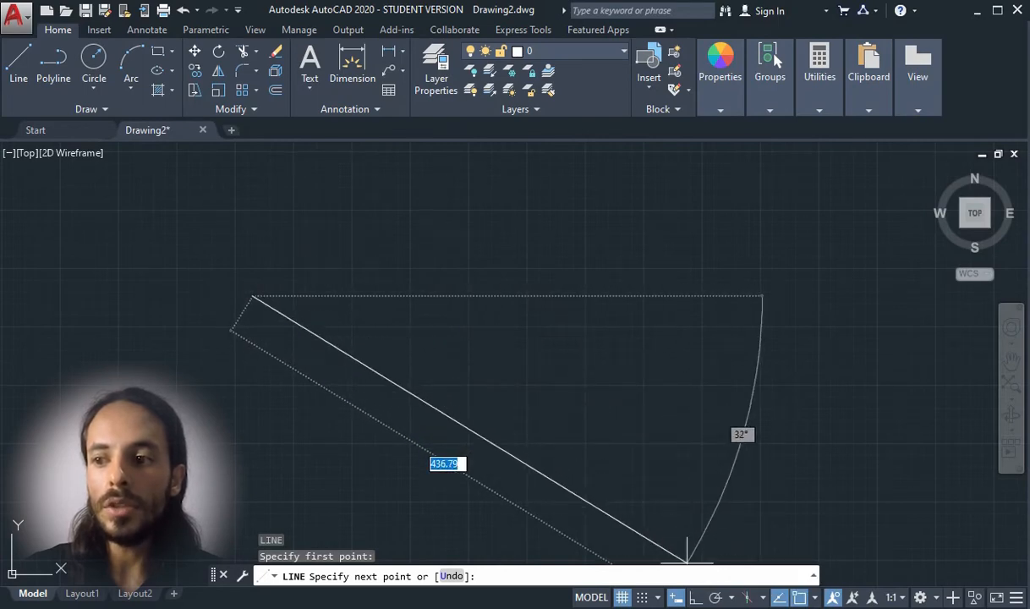
{"action": "left_click", "coordinate": [695, 599]}
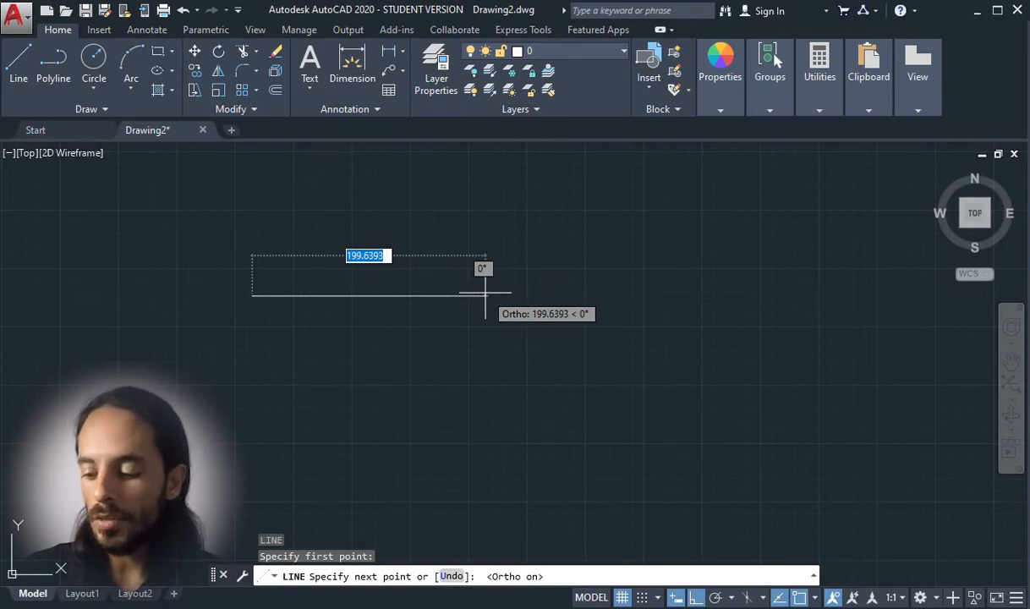
{"action": "type", "text": "4"}
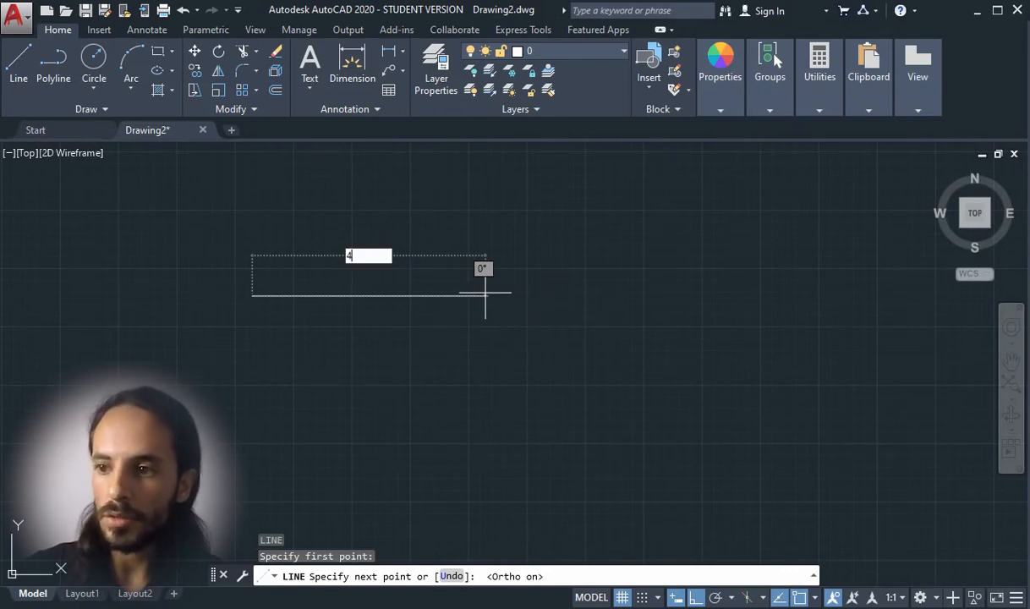
{"action": "key", "text": "Return"}
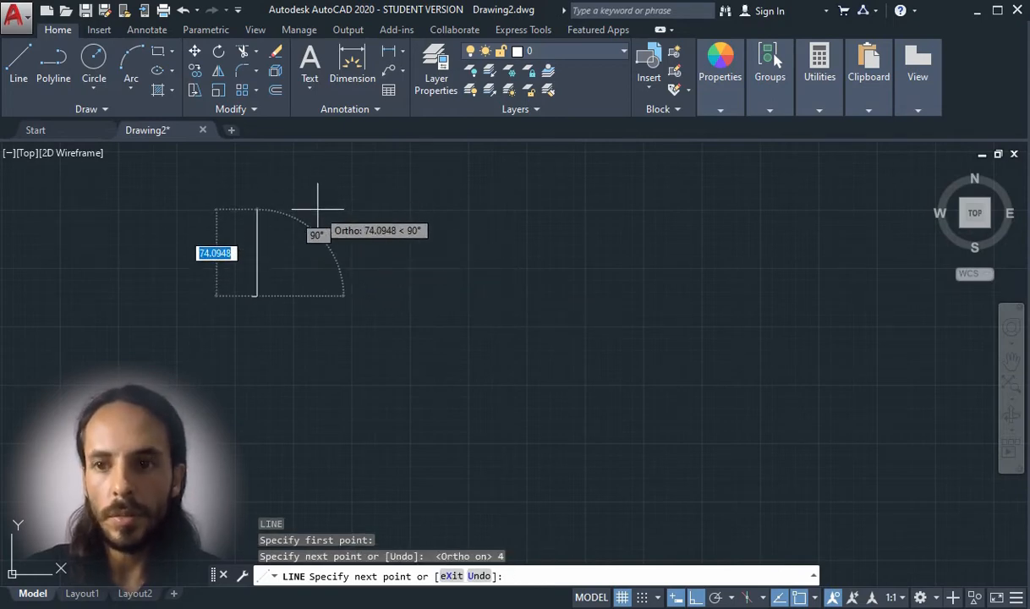
{"action": "key", "text": "Escape"}
Draw a 0.5-unit vertical line upward from the right endpoint of the 4-unit horizontal line
{"action": "scroll", "coordinate": [284, 305], "scroll_direction": "up", "scroll_amount": 10}
{"action": "scroll", "coordinate": [359, 227], "scroll_direction": "up", "scroll_amount": 6}
{"action": "scroll", "coordinate": [336, 349], "scroll_direction": "down", "scroll_amount": 2}
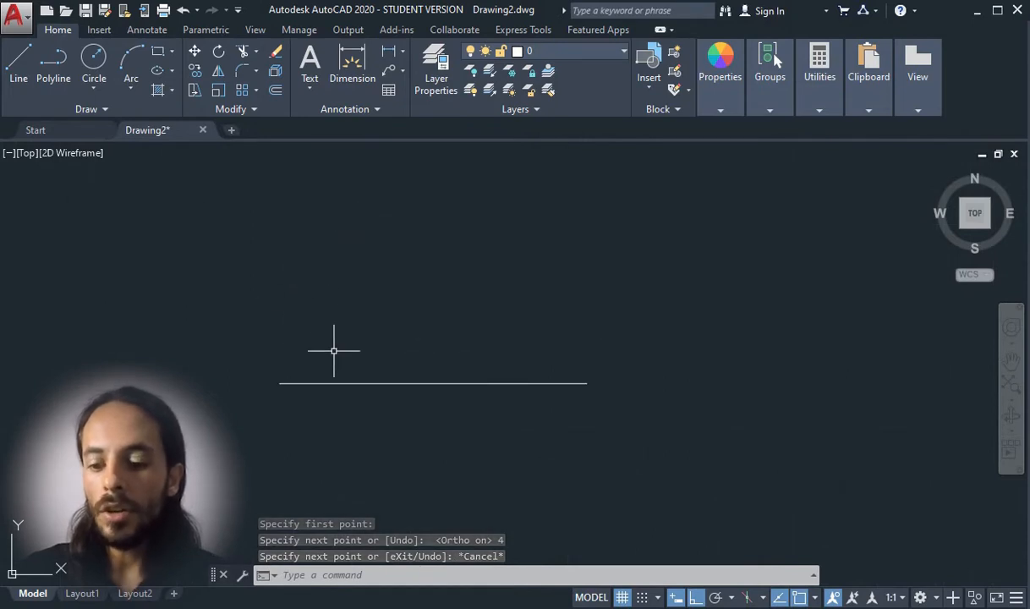
{"action": "type", "text": "L"}
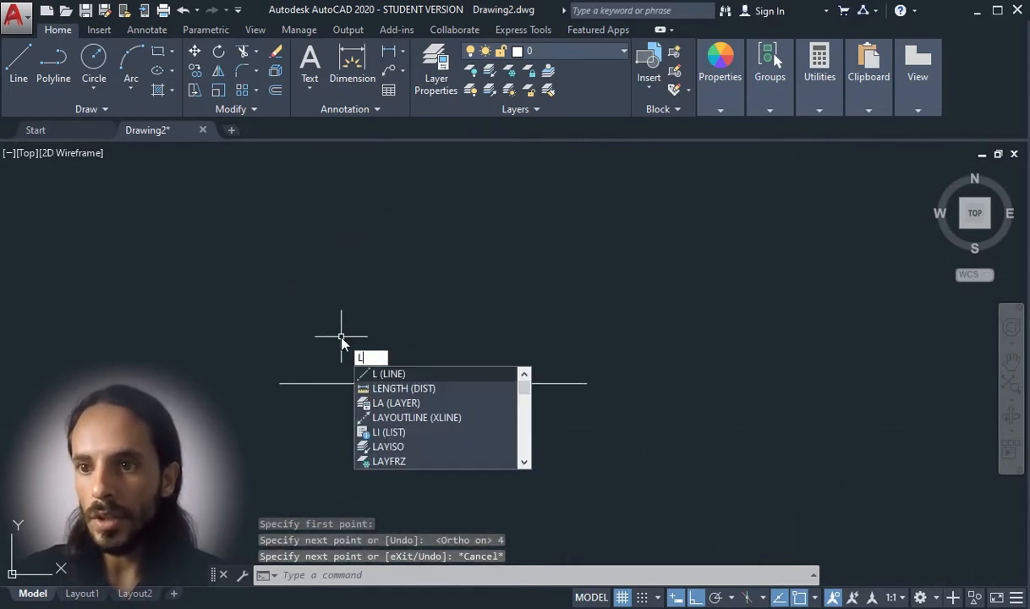
{"action": "key", "text": "Return"}
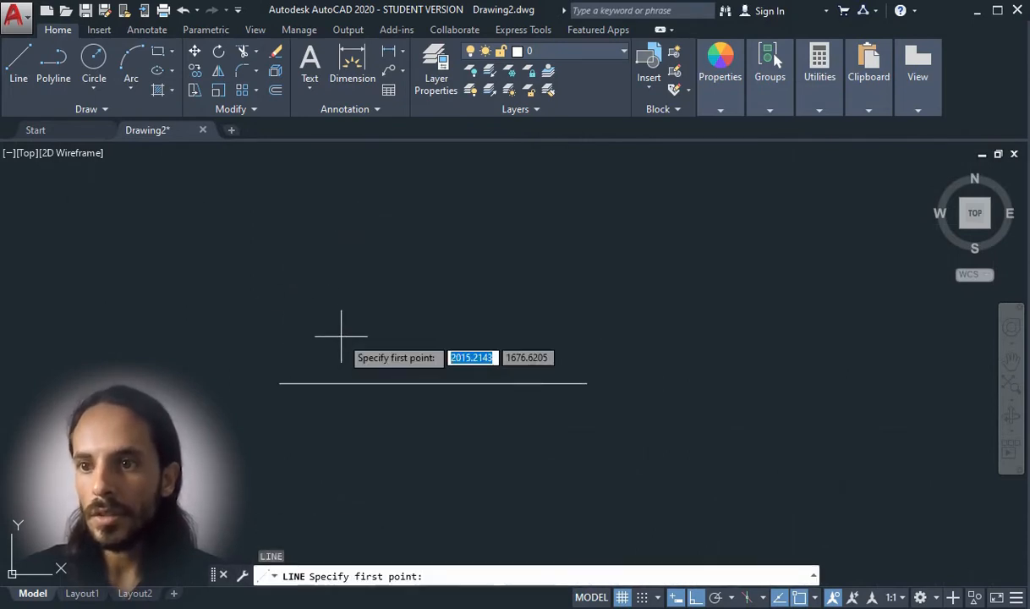
{"action": "left_click", "coordinate": [590, 378]}
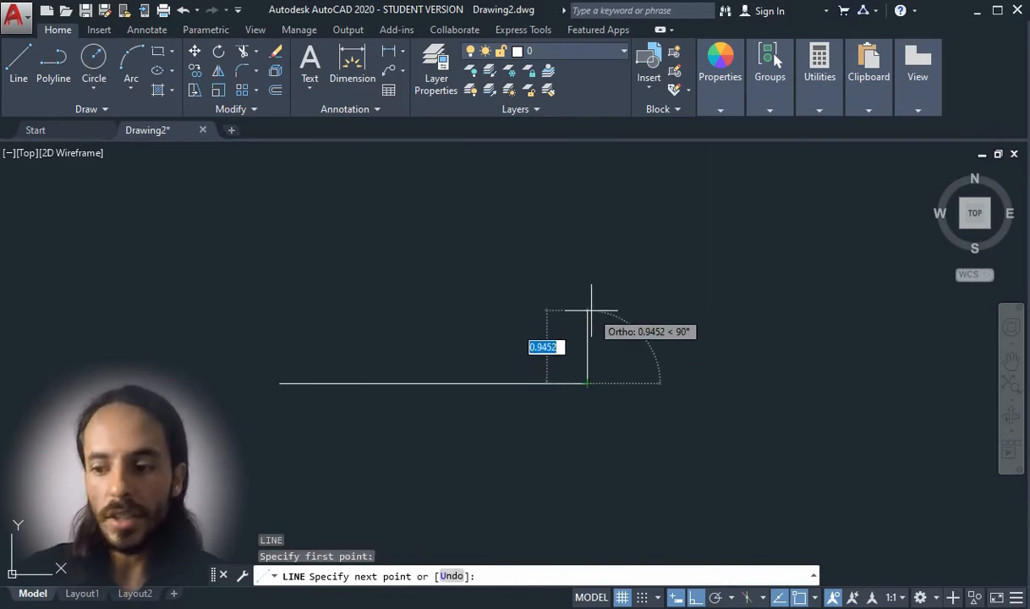
{"action": "type", "text": "0"}
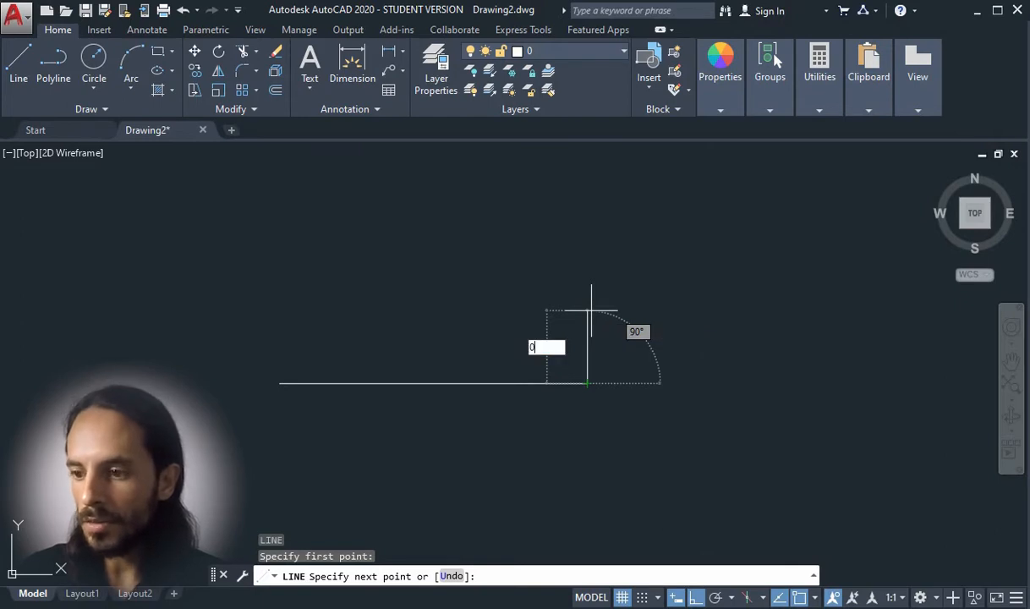
{"action": "type", "text": "."}
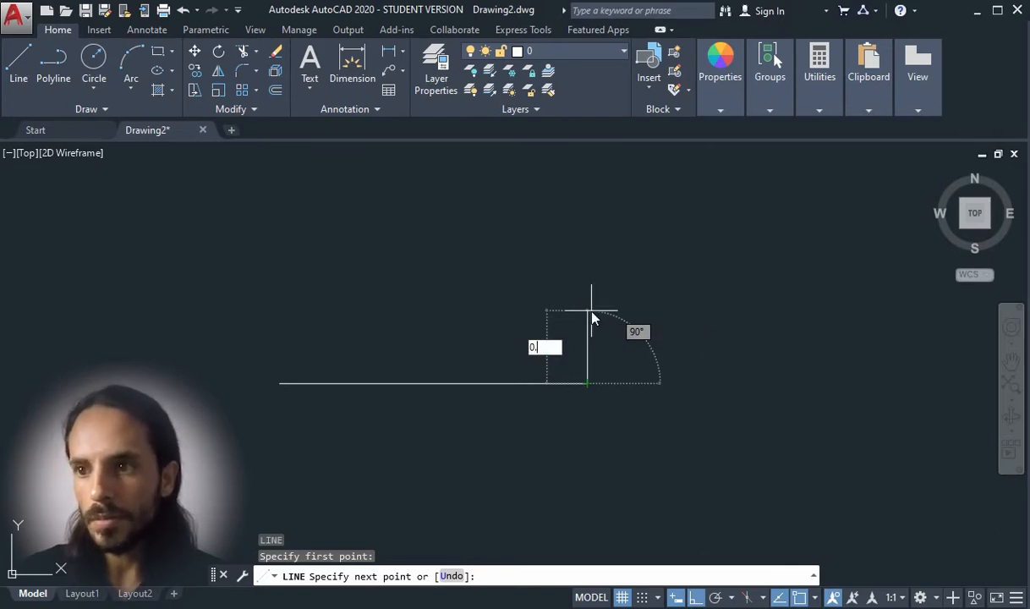
{"action": "type", "text": "5"}
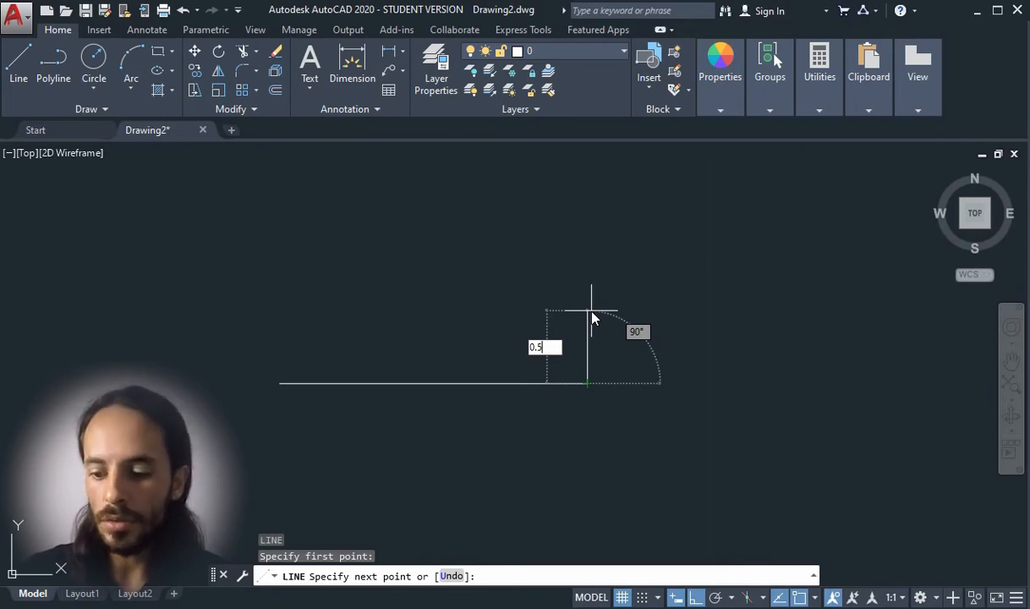
{"action": "key", "text": "Return"}
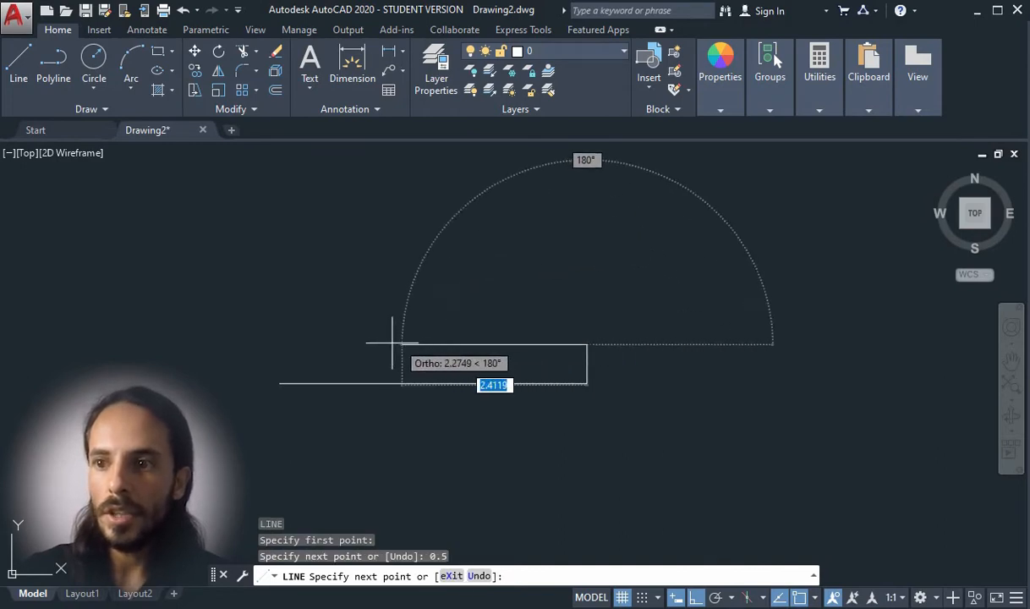
Close the triangle with a sloping line from the vertical line's upper end to the horizontal line's left endpoint
{"action": "type", "text": "4"}
{"action": "key", "text": "Return"}
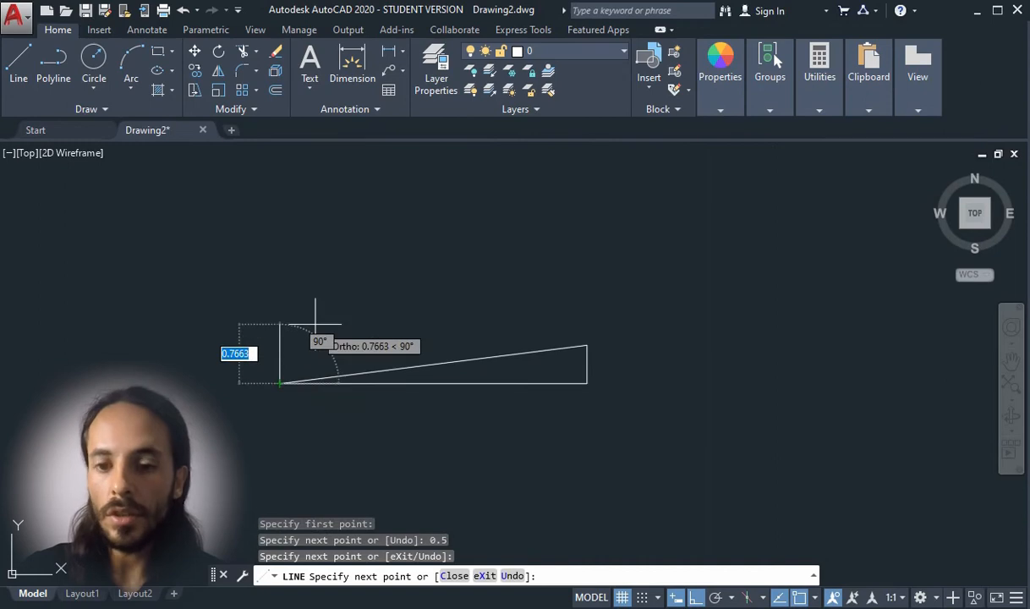
{"action": "key", "text": "Escape"}
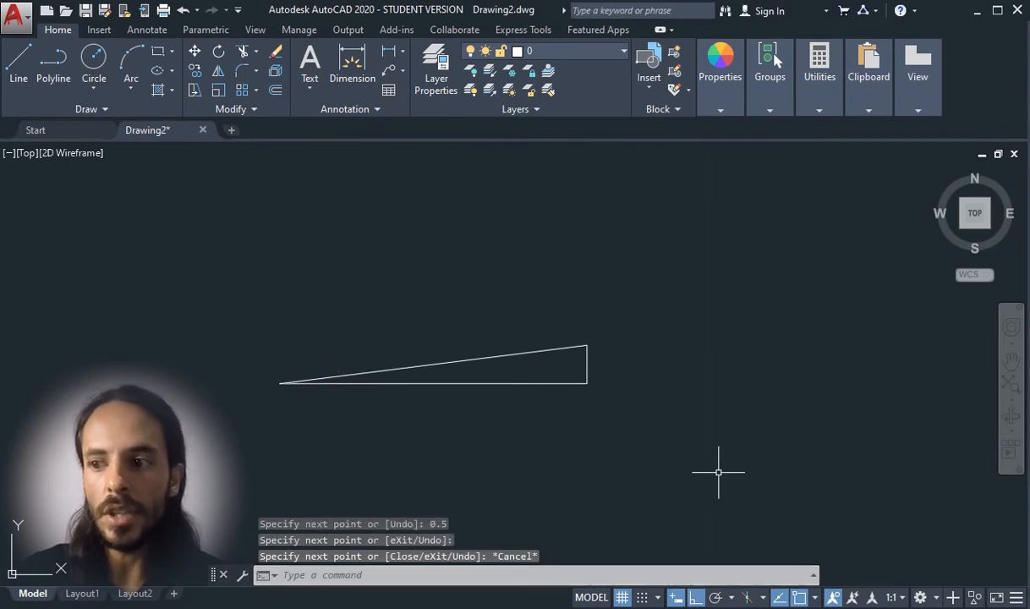
Check the enabled object snap modes and draw a 1-unit horizontal line to the right from the triangle's upper corner
{"action": "left_click", "coordinate": [815, 598]}
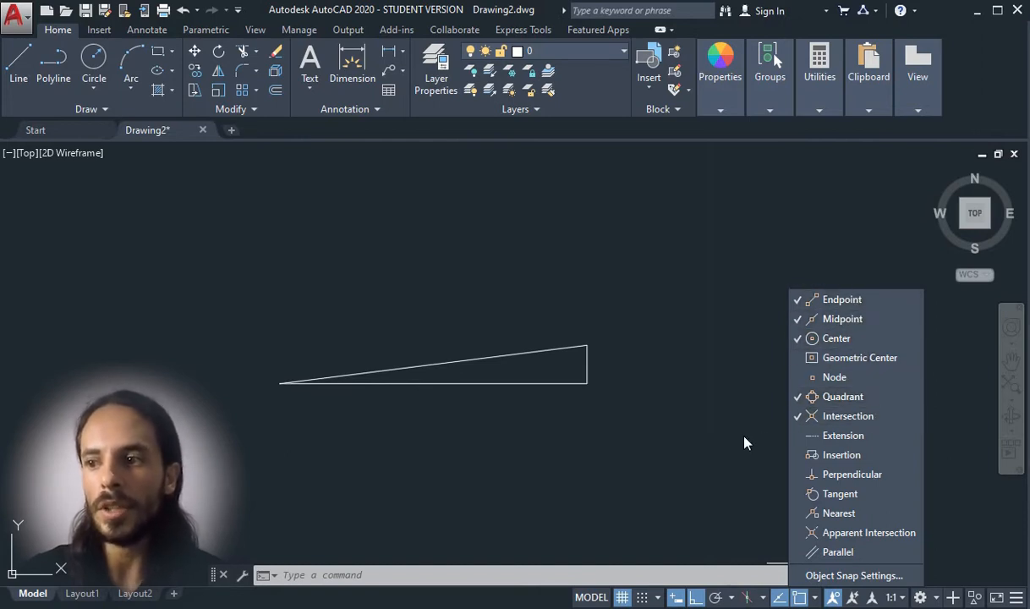
{"action": "left_click", "coordinate": [775, 572]}
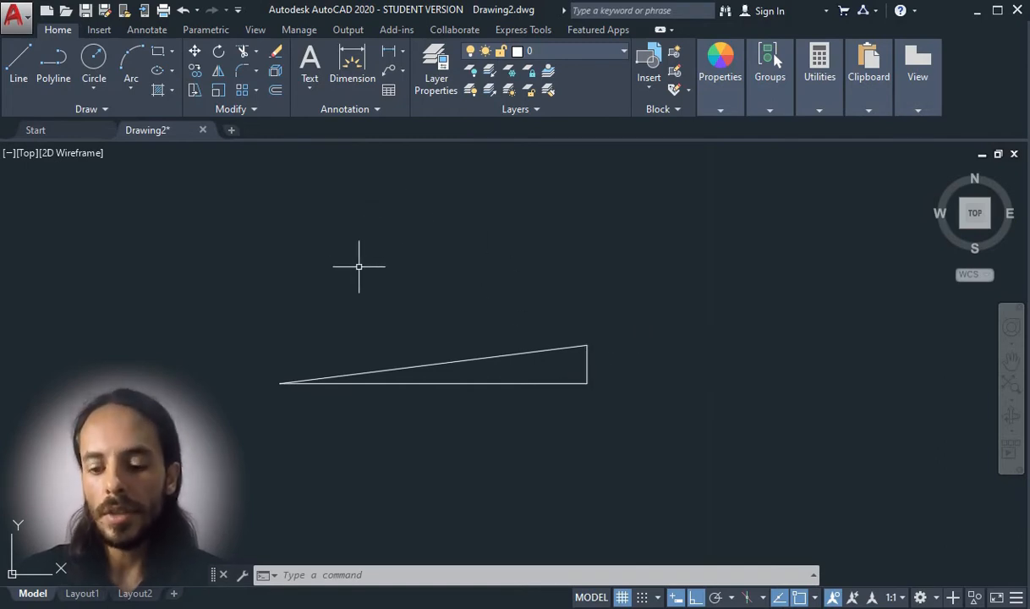
{"action": "type", "text": "l"}
{"action": "key", "text": "Return"}
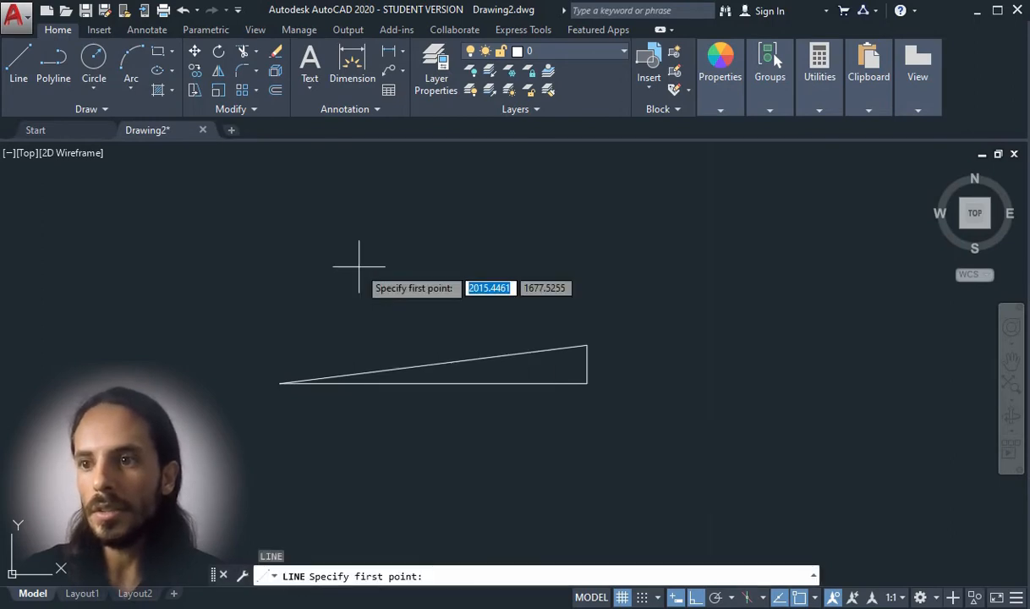
{"action": "left_click", "coordinate": [588, 345]}
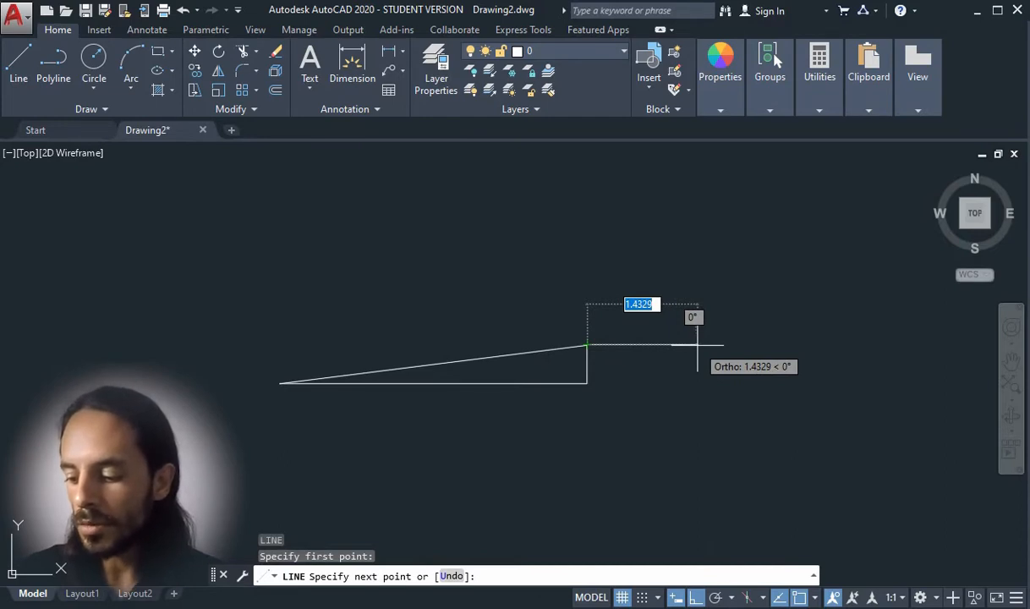
{"action": "type", "text": "1"}
{"action": "key", "text": "Return"}
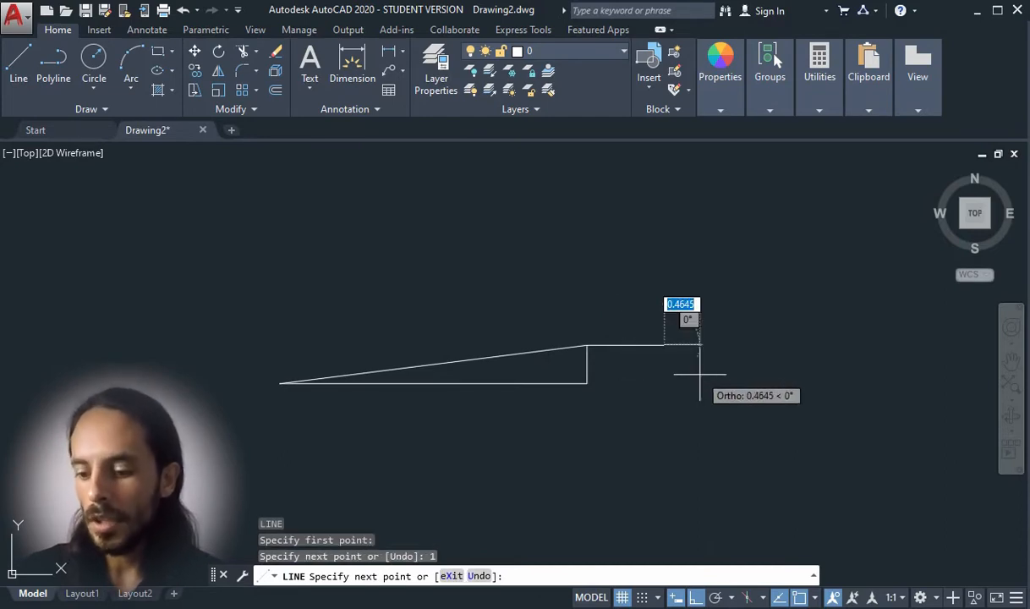
{"action": "key", "text": "Escape"}
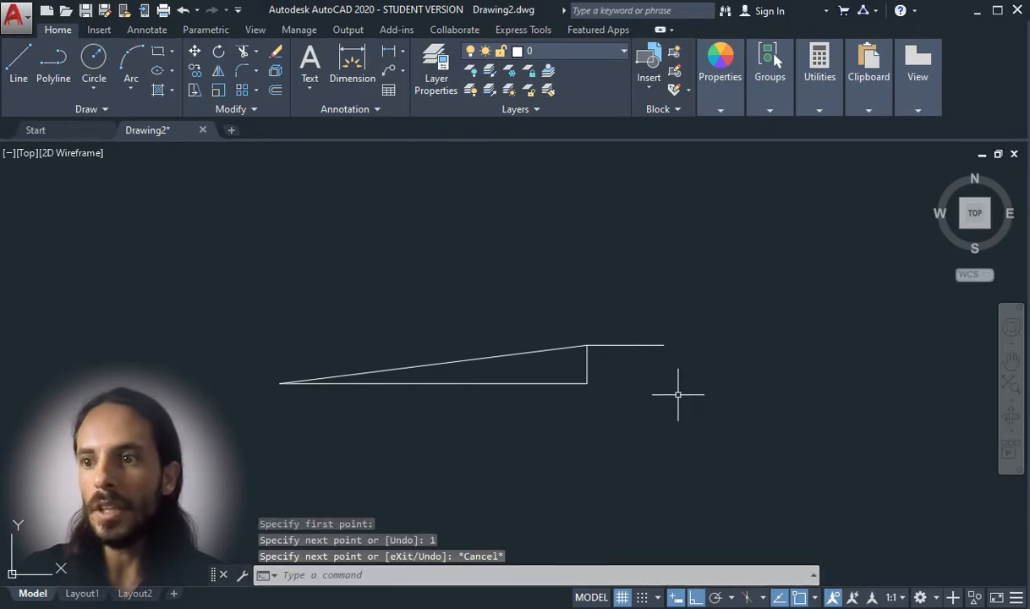
{"action": "scroll", "coordinate": [677, 394], "scroll_direction": "up", "scroll_amount": 2}
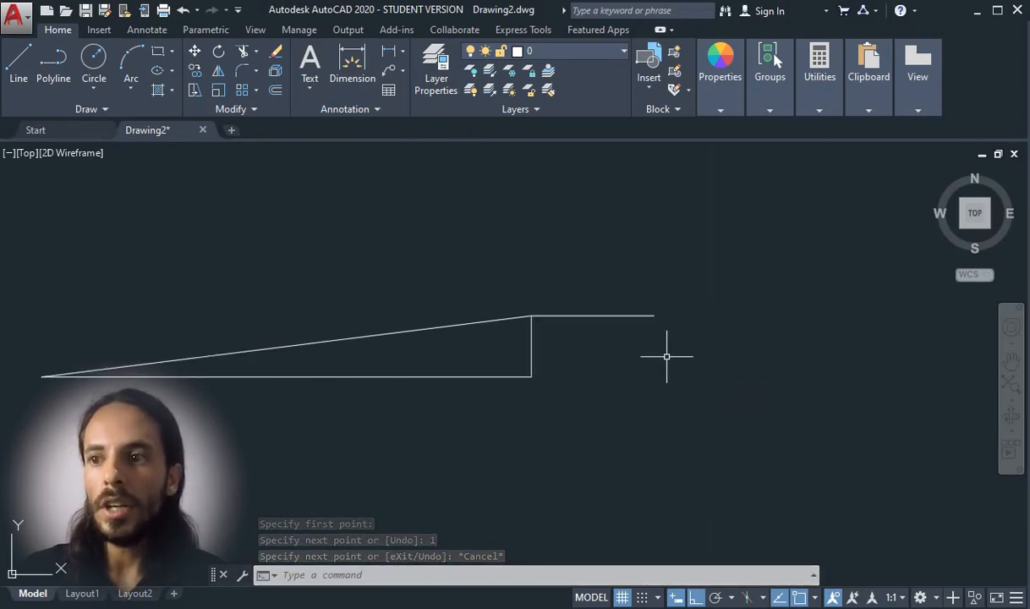
{"action": "type", "text": "l"}
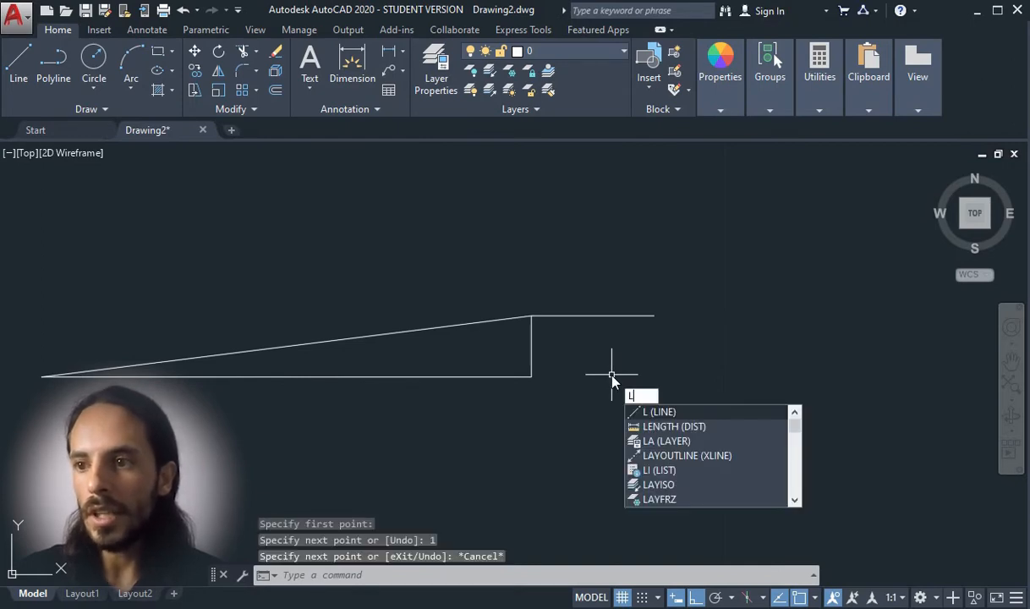
{"action": "key", "text": "Return"}
{"action": "left_click", "coordinate": [532, 376]}
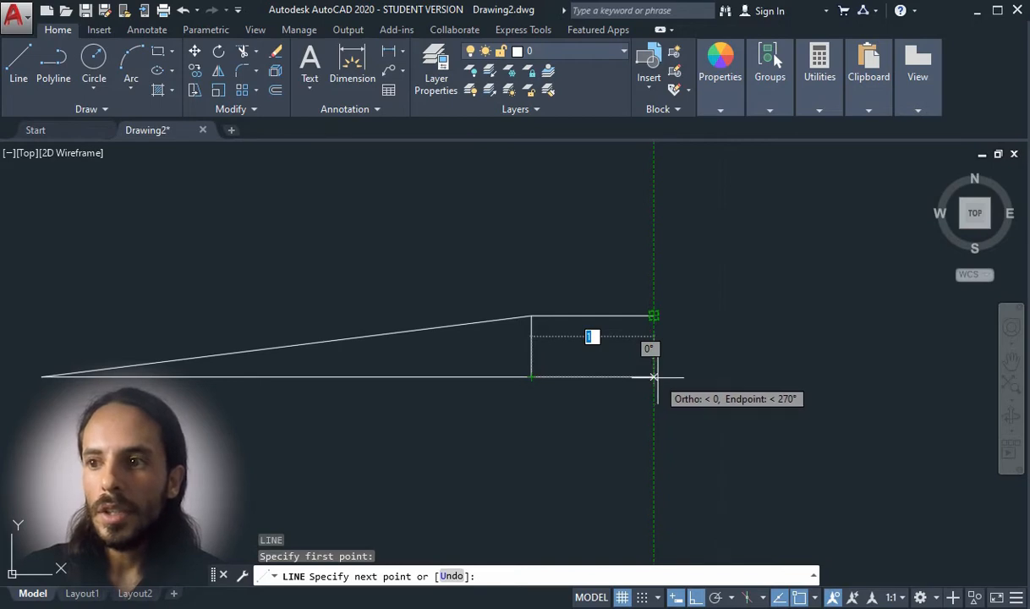
{"action": "key", "text": "Escape"}
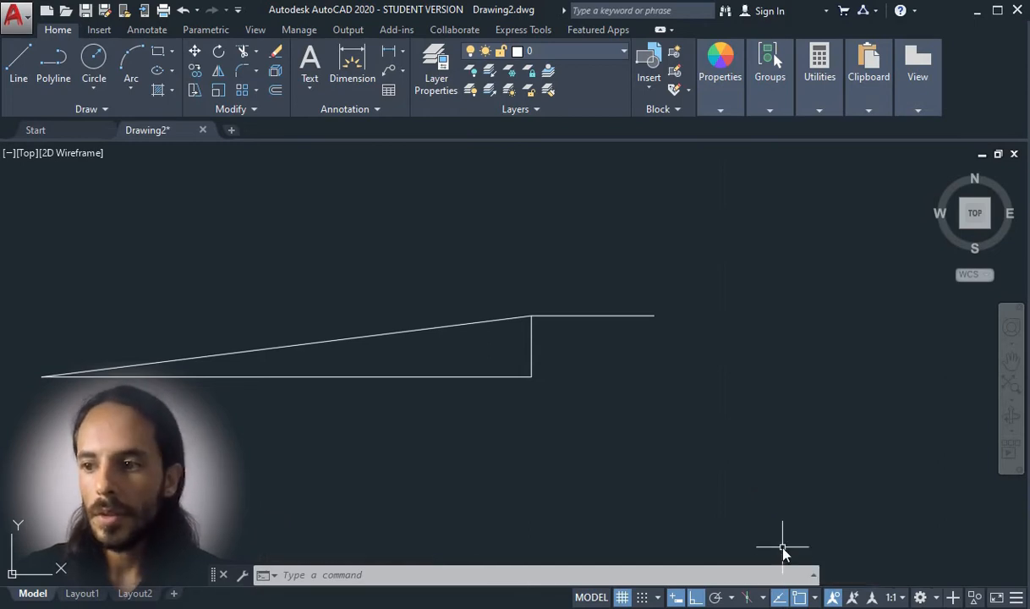
Draw a horizontal line rightward from the triangle's lower right corner, ending directly below the upper line's end using object snap tracking
{"action": "type", "text": "l"}
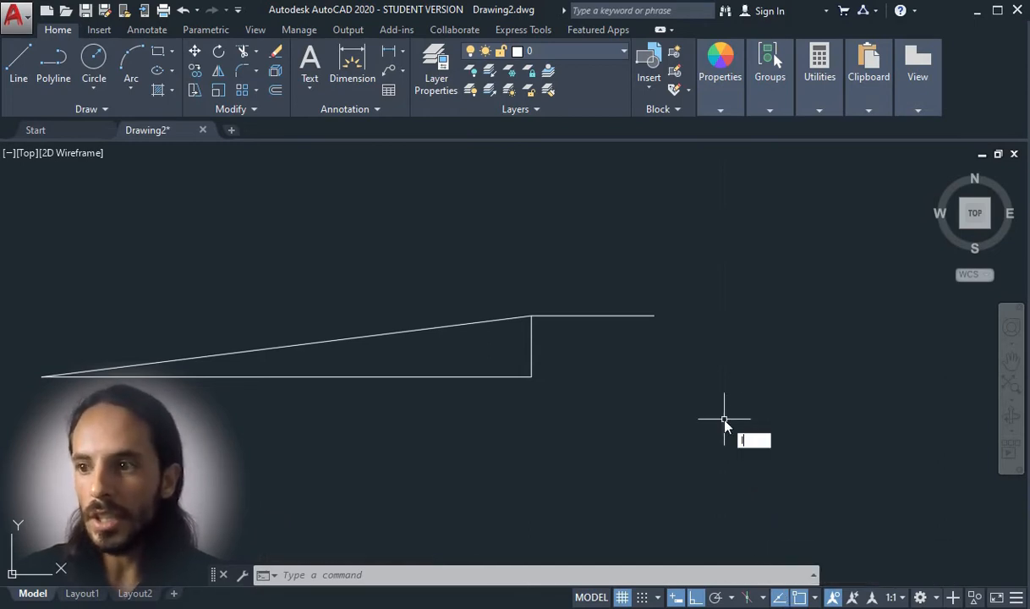
{"action": "key", "text": "Return"}
{"action": "left_click", "coordinate": [531, 377]}
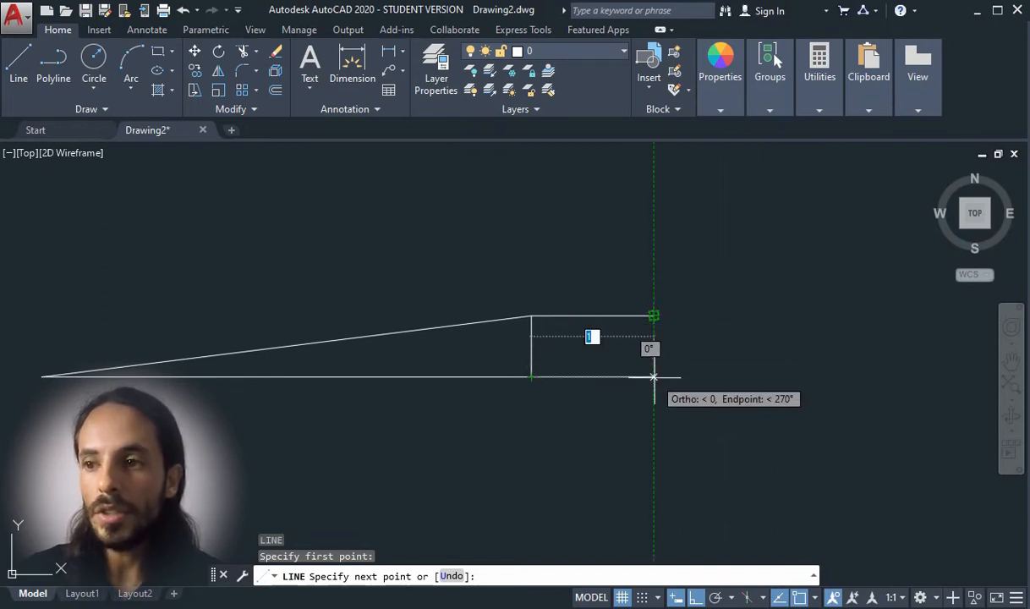
{"action": "scroll", "coordinate": [654, 377], "scroll_direction": "up", "scroll_amount": 2}
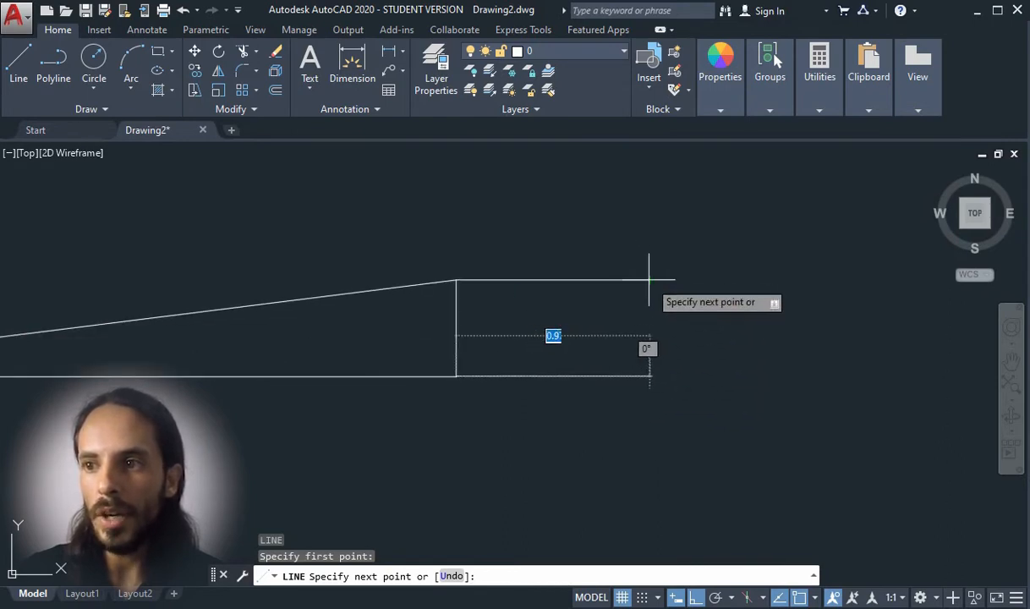
{"action": "left_click", "coordinate": [649, 375]}
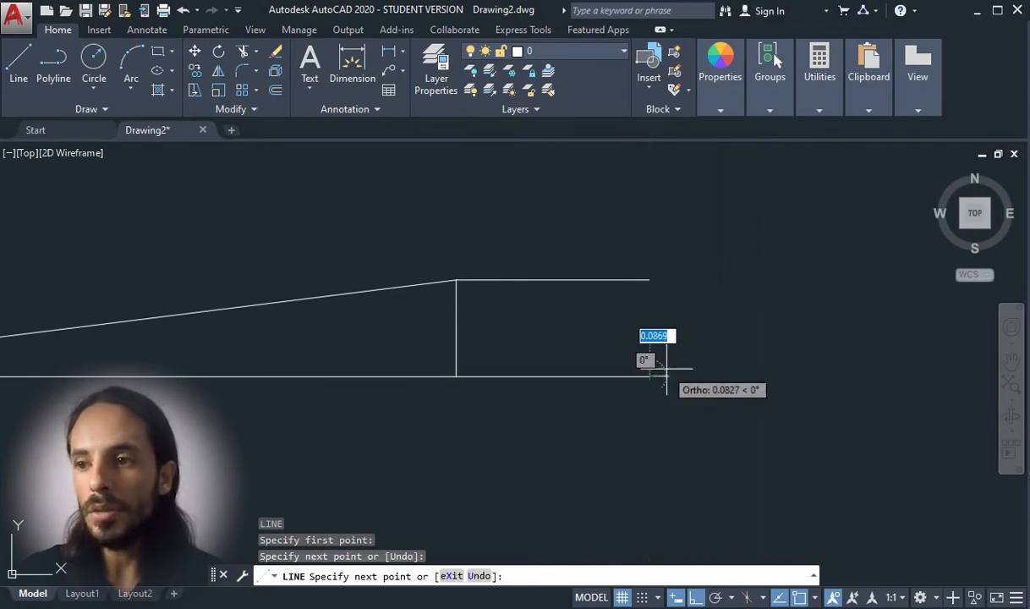
{"action": "key", "text": "Escape"}
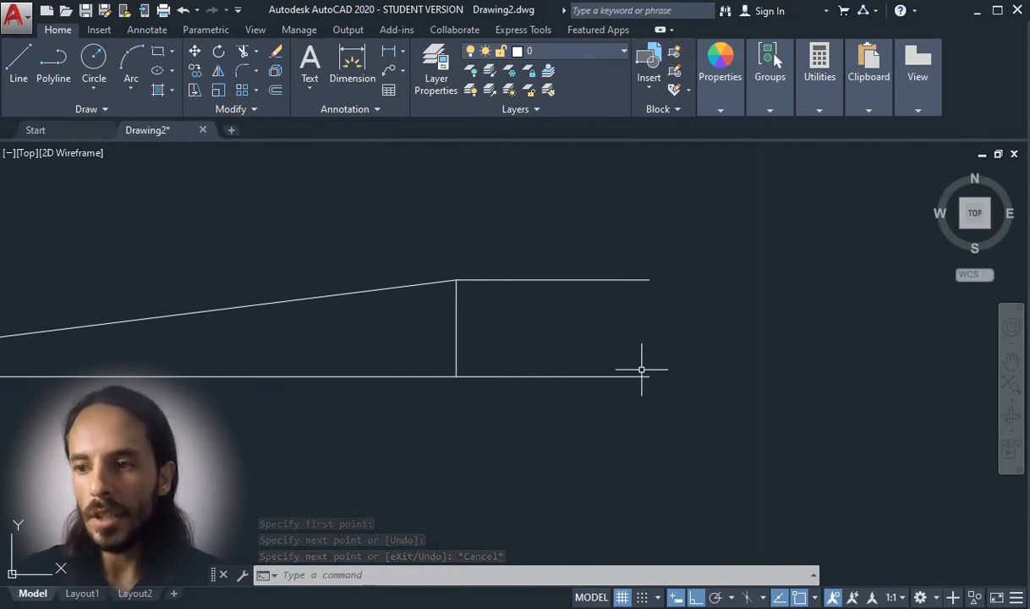
Join the right ends of the upper and lower horizontal lines with a vertical line
{"action": "key", "text": "Return"}
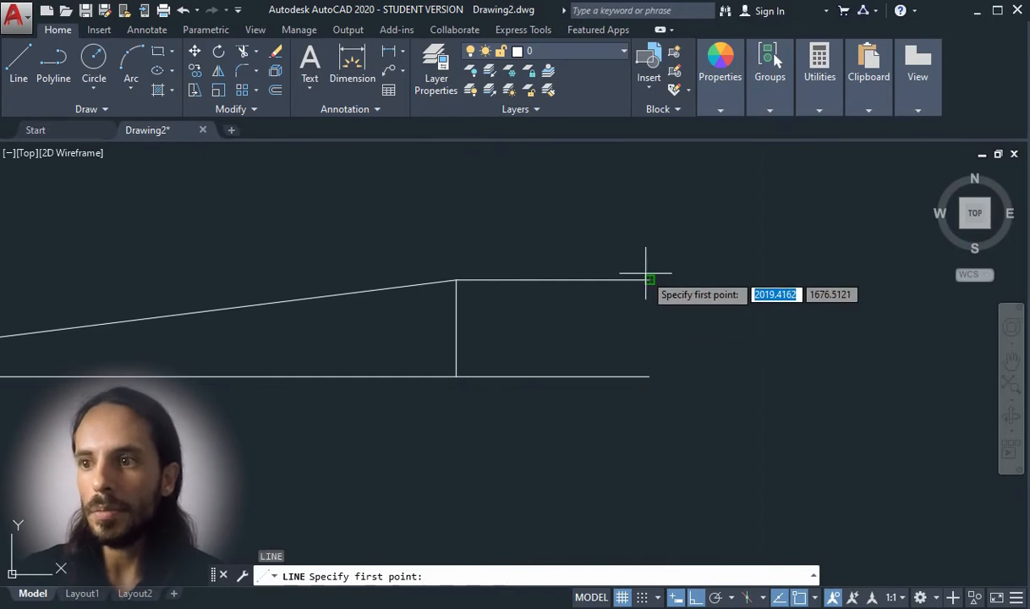
{"action": "left_click", "coordinate": [649, 280]}
{"action": "left_click", "coordinate": [650, 376]}
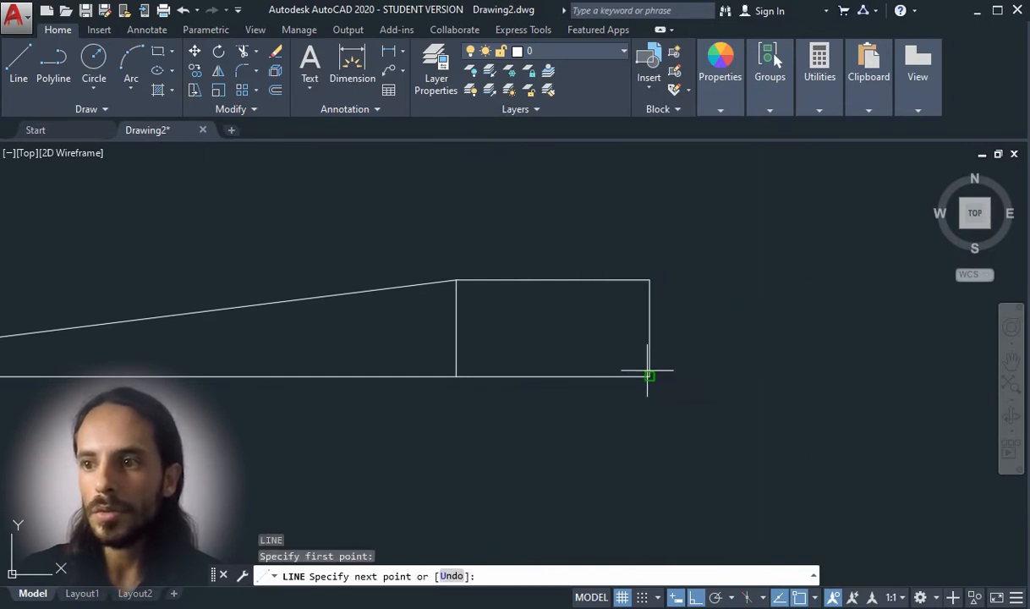
{"action": "key", "text": "Escape"}
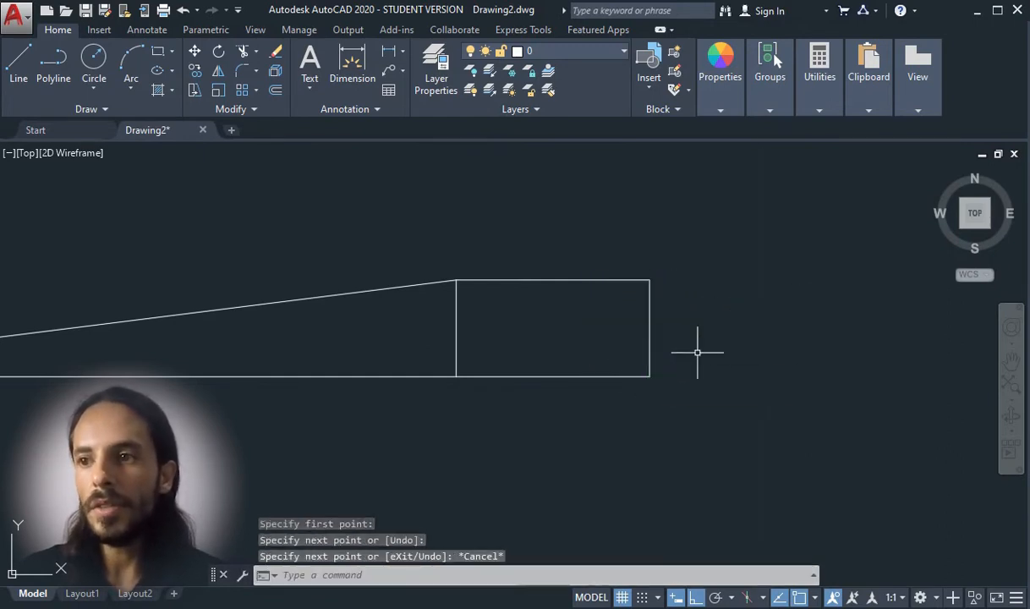
Undo the three lines added to the right of the triangle
{"action": "scroll", "coordinate": [684, 357], "scroll_direction": "down", "scroll_amount": 2}
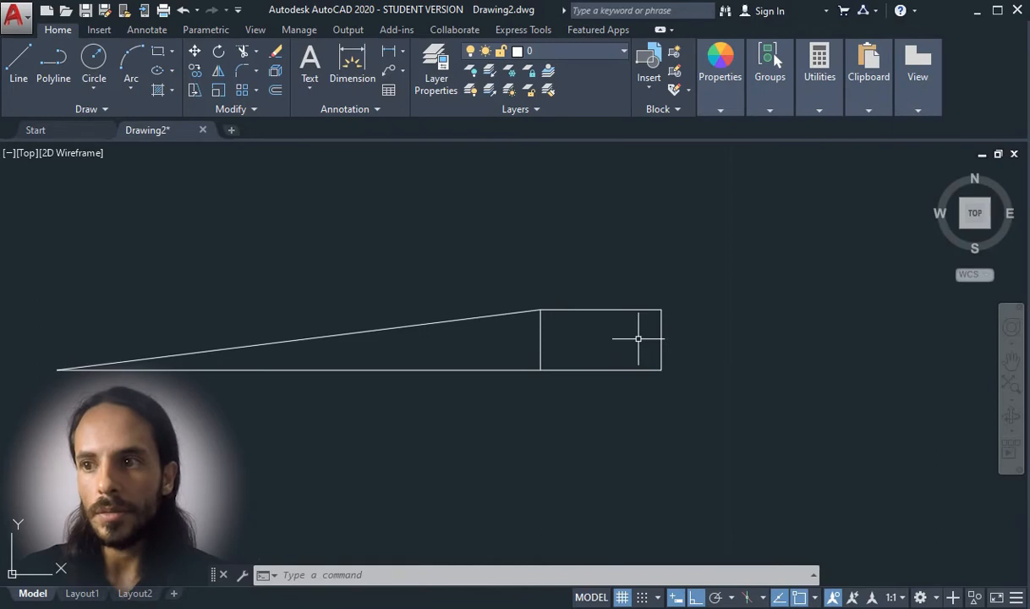
{"action": "key", "text": "ctrl+z"}
{"action": "key", "text": "ctrl+z"}
{"action": "key", "text": "ctrl+z"}
{"action": "key", "text": "ctrl+z"}
{"action": "key", "text": "ctrl+z"}
{"action": "key", "text": "ctrl+z"}
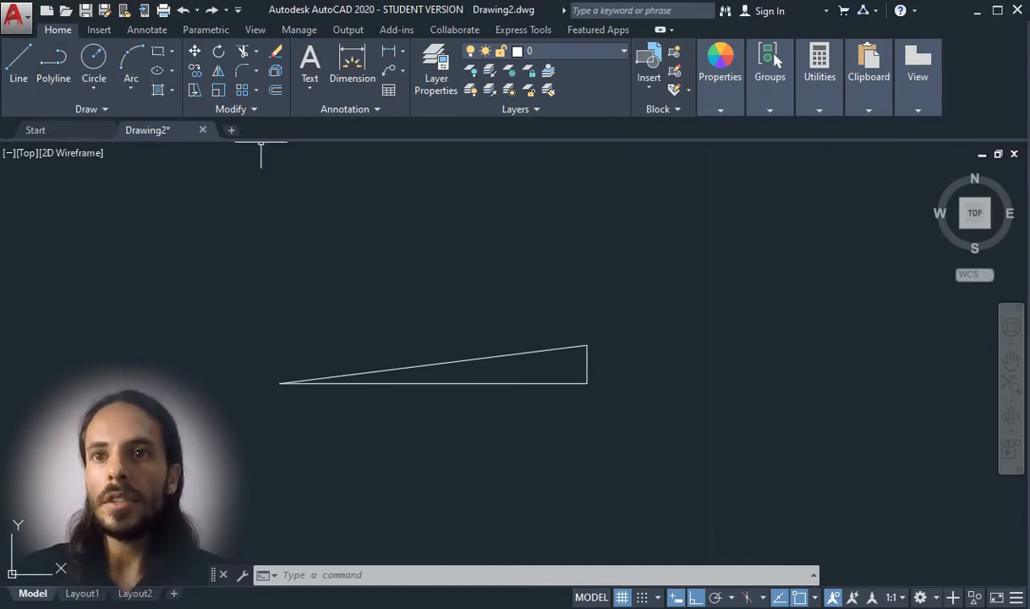
Draw a rectangle 1 unit wide and 0.5 high, extending right and upward from the triangle's lower right corner
{"action": "left_click", "coordinate": [159, 55]}
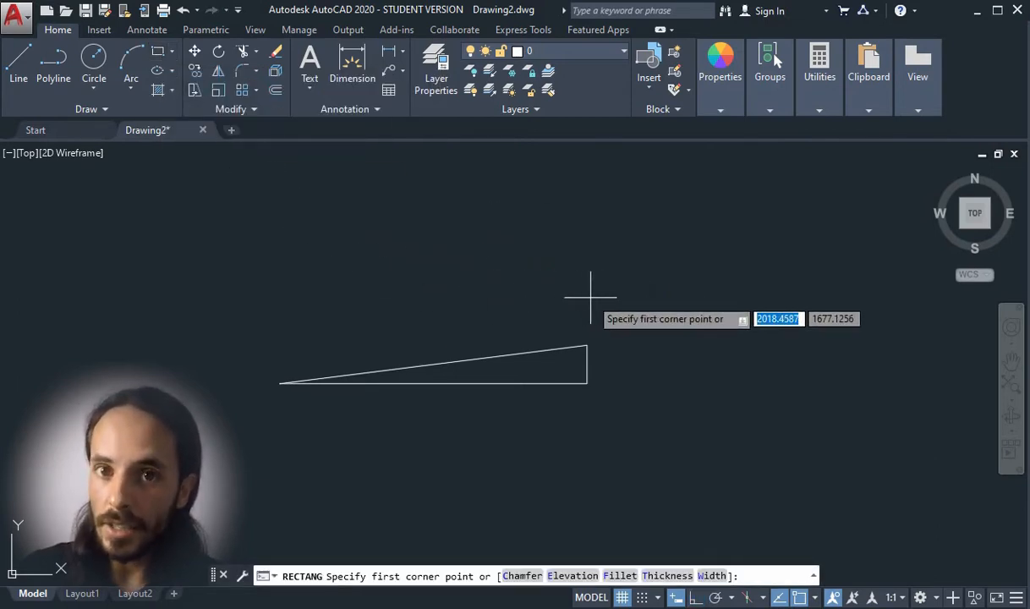
{"action": "left_click", "coordinate": [588, 383]}
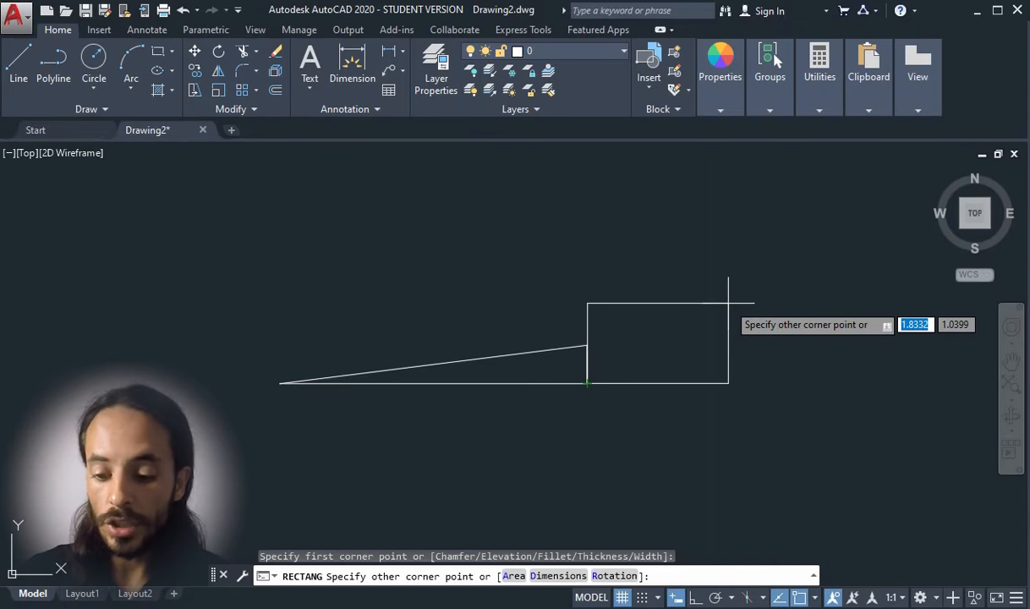
{"action": "type", "text": "1"}
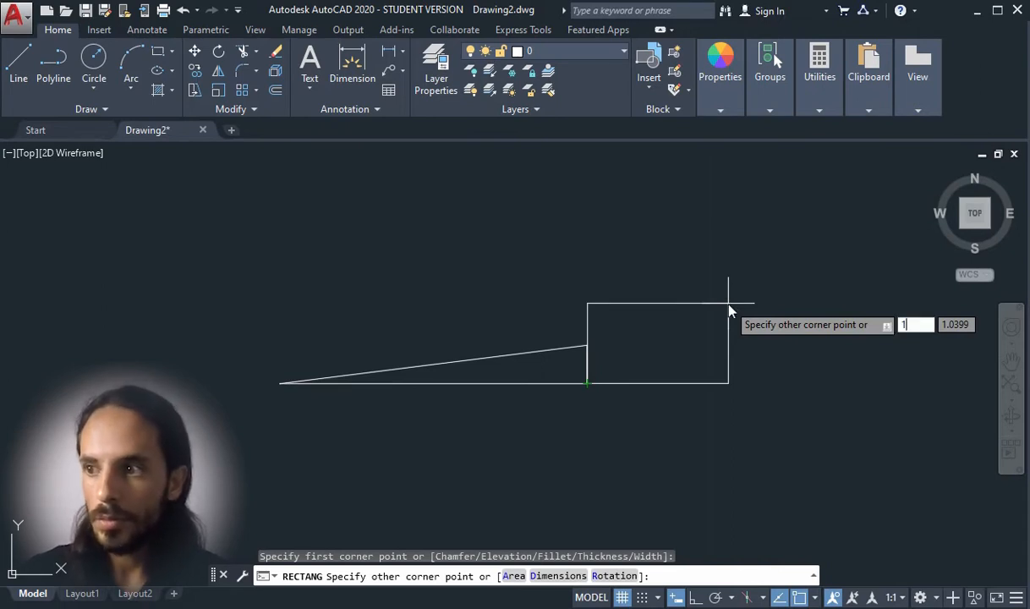
{"action": "key", "text": "Tab"}
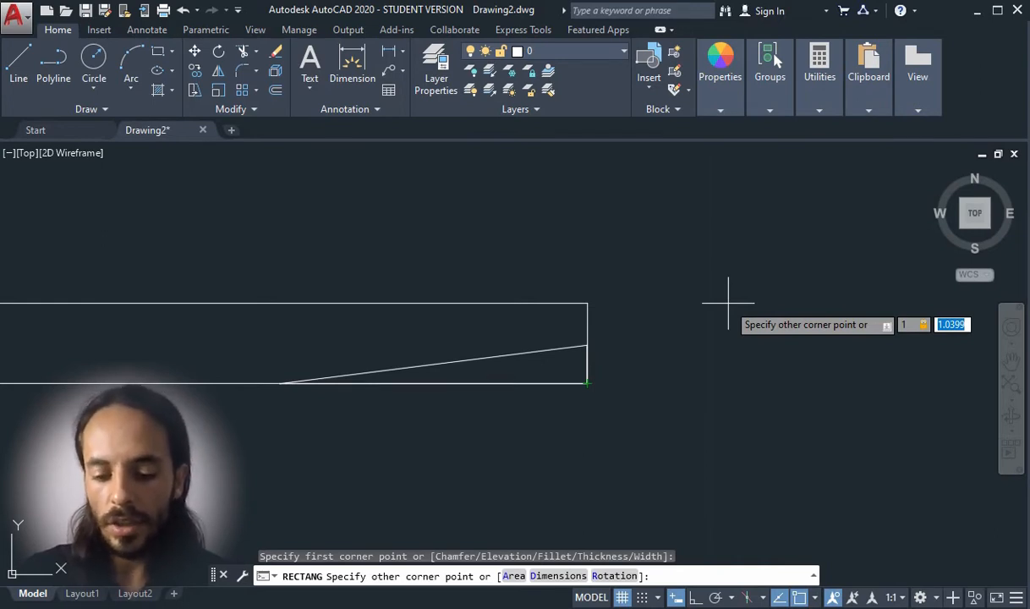
{"action": "type", "text": "0"}
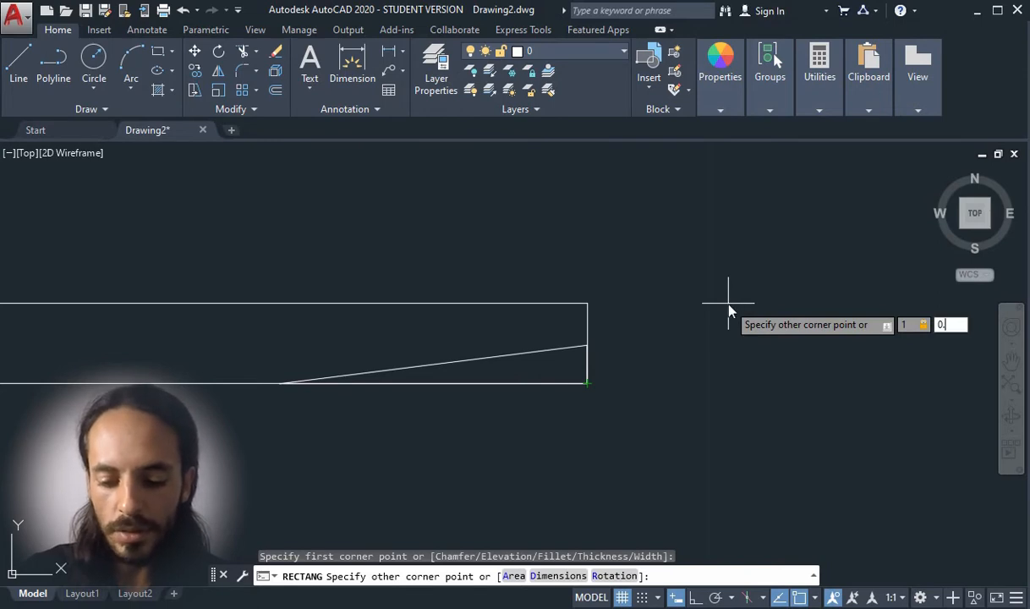
{"action": "type", "text": ".5"}
{"action": "key", "text": "Return"}
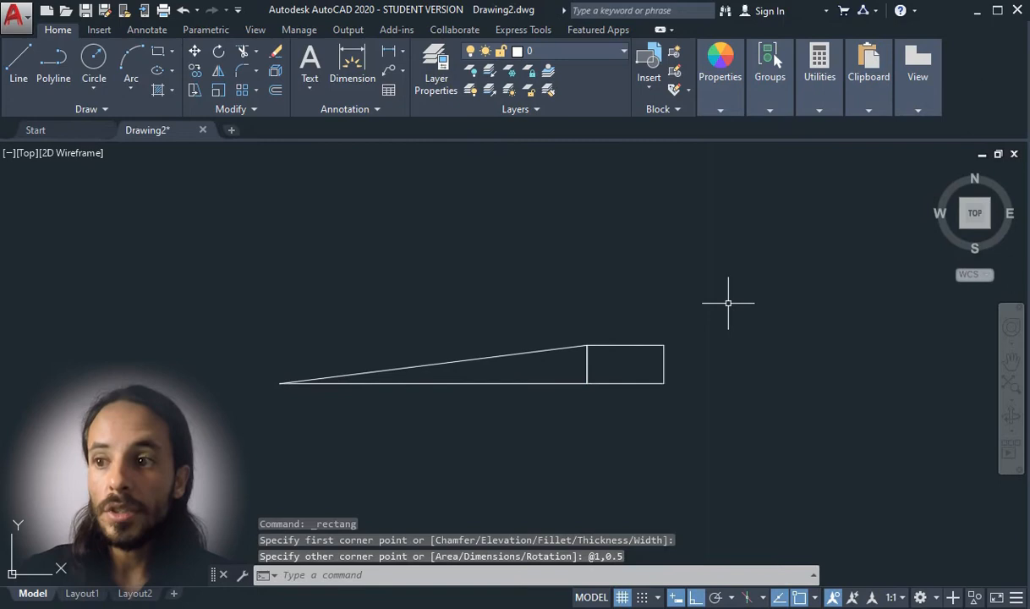
Delete the triangle's vertical line that overlaps the rectangle's left edge
{"action": "scroll", "coordinate": [692, 349], "scroll_direction": "up", "scroll_amount": 4}
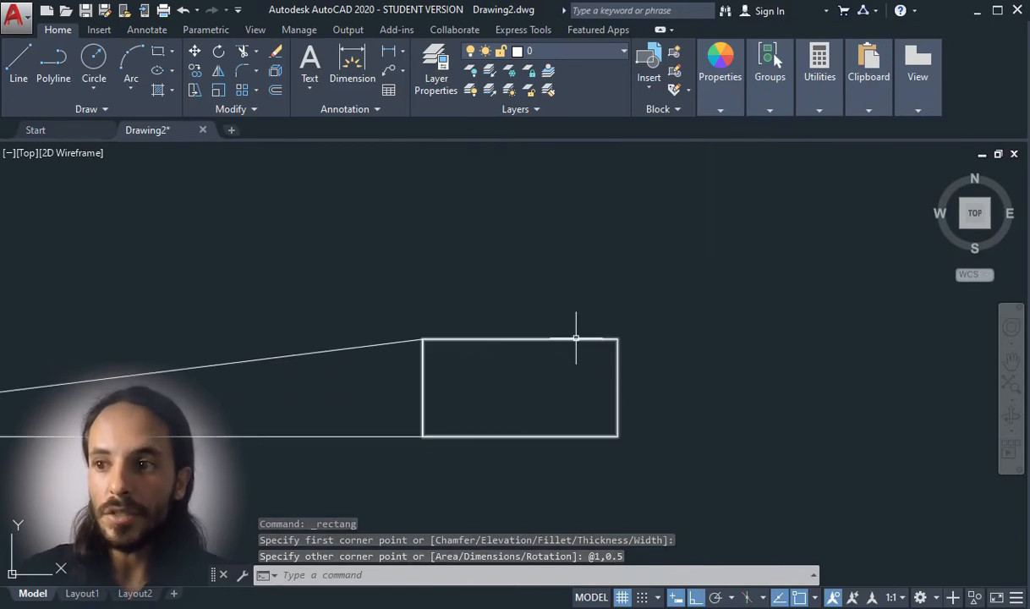
{"action": "mouse_move", "coordinate": [577, 337]}
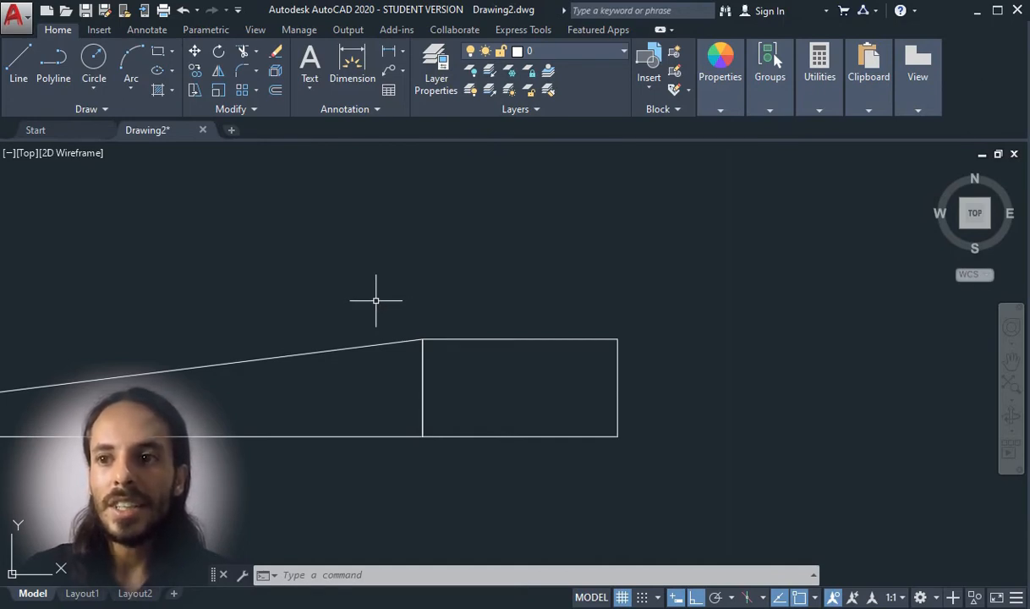
{"action": "left_click", "coordinate": [376, 300]}
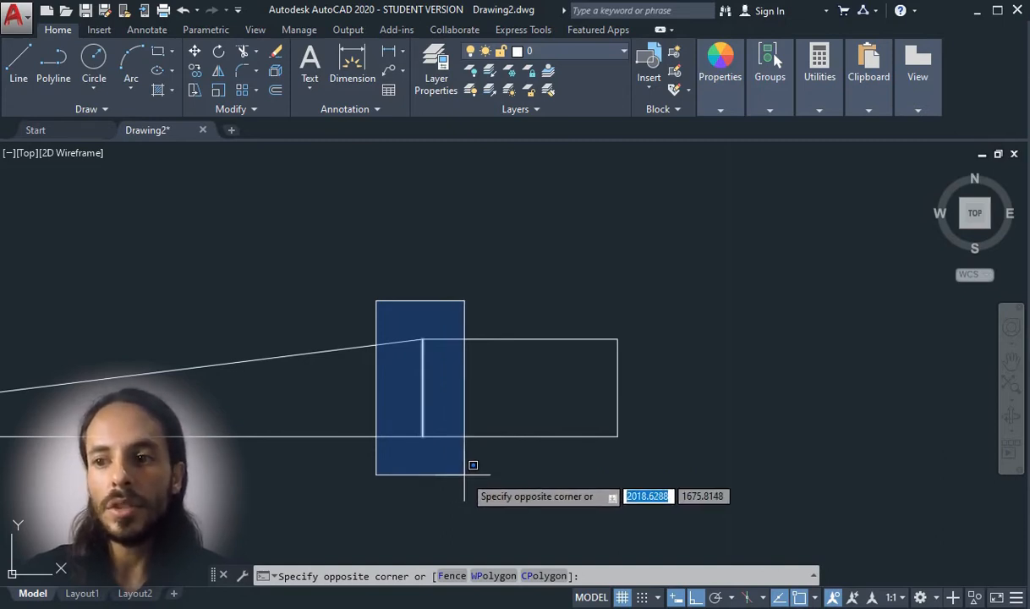
{"action": "left_click", "coordinate": [465, 474]}
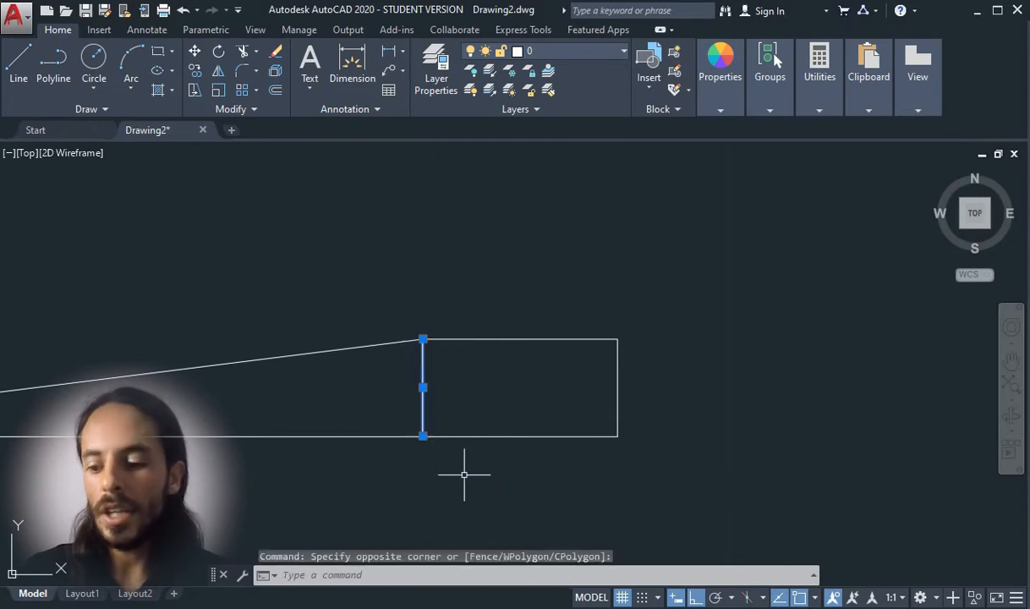
{"action": "key", "text": "Delete"}
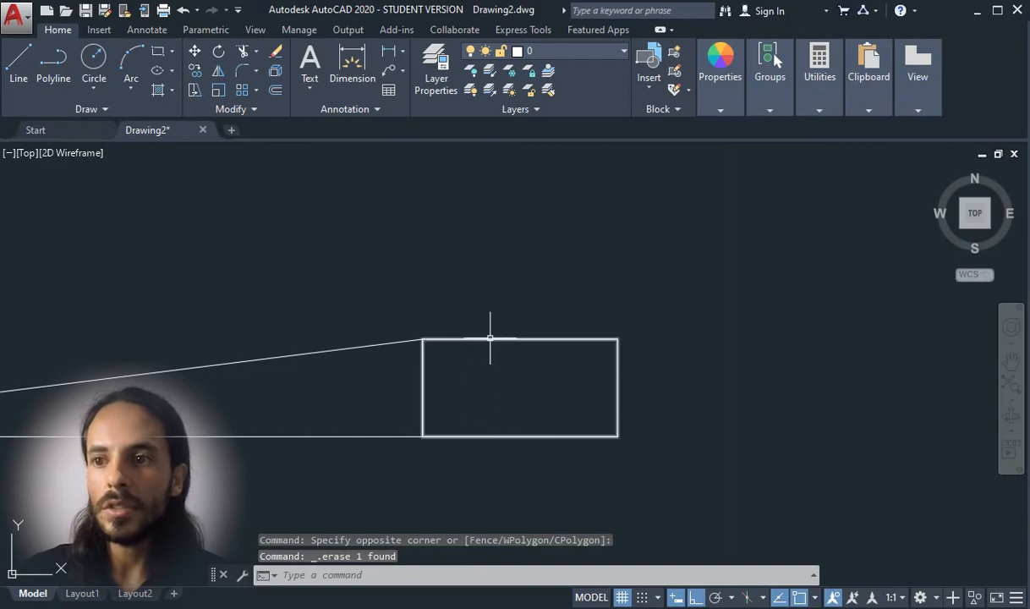
{"action": "scroll", "coordinate": [460, 301], "scroll_direction": "down", "scroll_amount": 5}
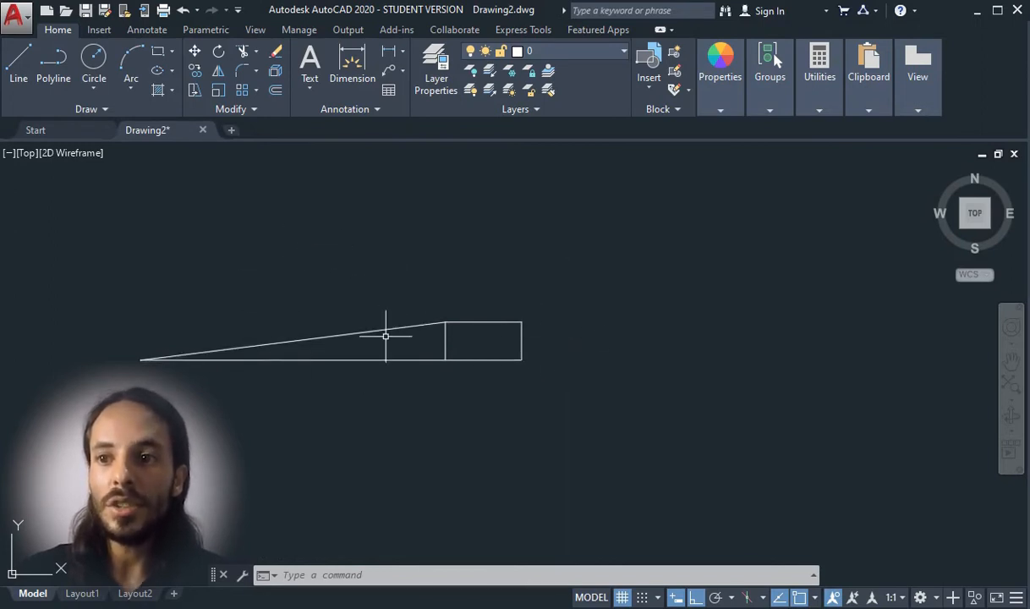
{"action": "left_click", "coordinate": [409, 285]}
{"action": "left_click", "coordinate": [355, 392]}
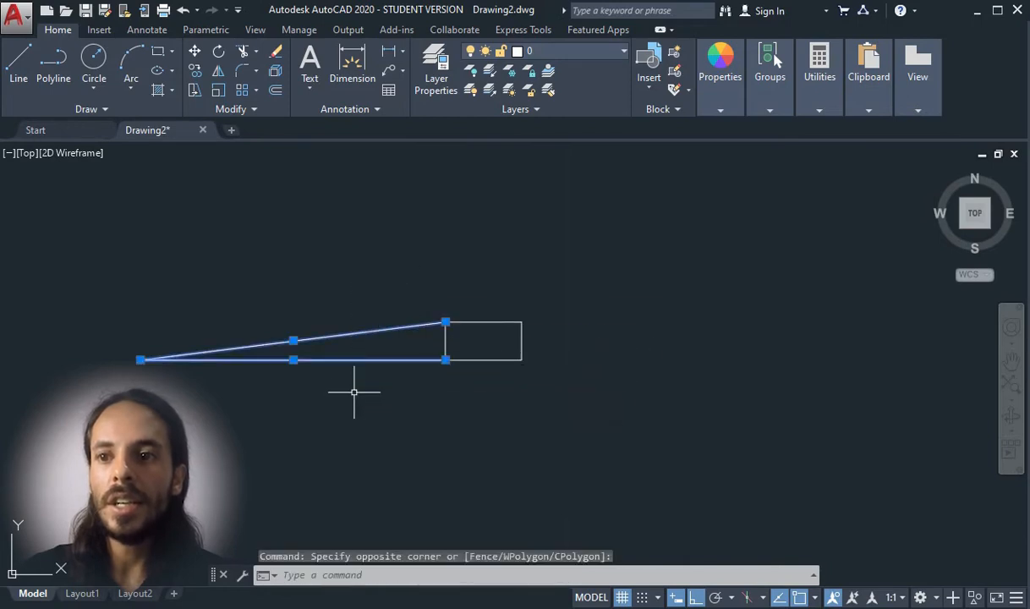
{"action": "left_click", "coordinate": [392, 271]}
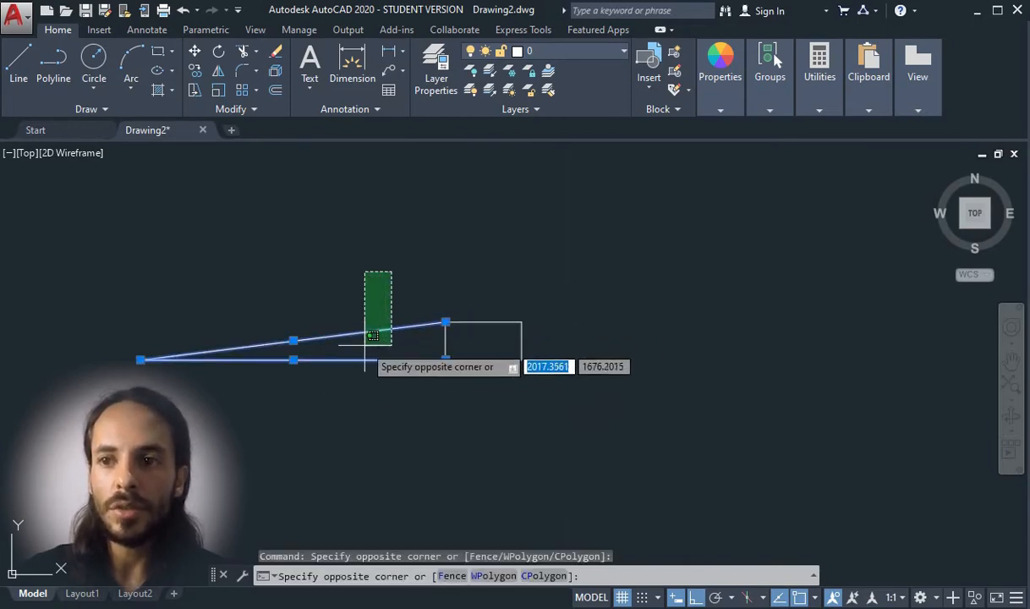
{"action": "left_click", "coordinate": [341, 398]}
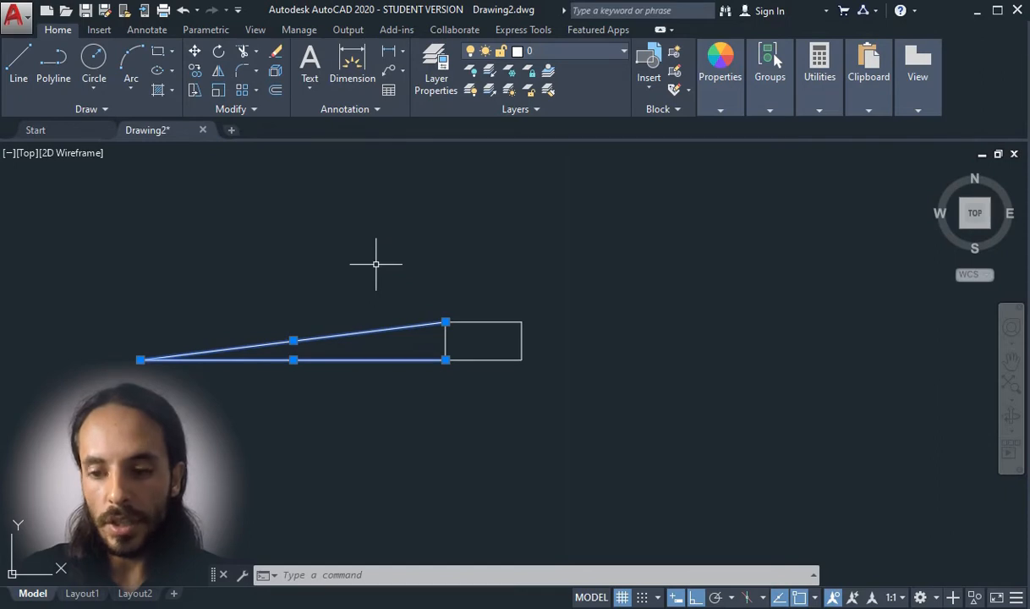
{"action": "type", "text": "co"}
{"action": "key", "text": "Return"}
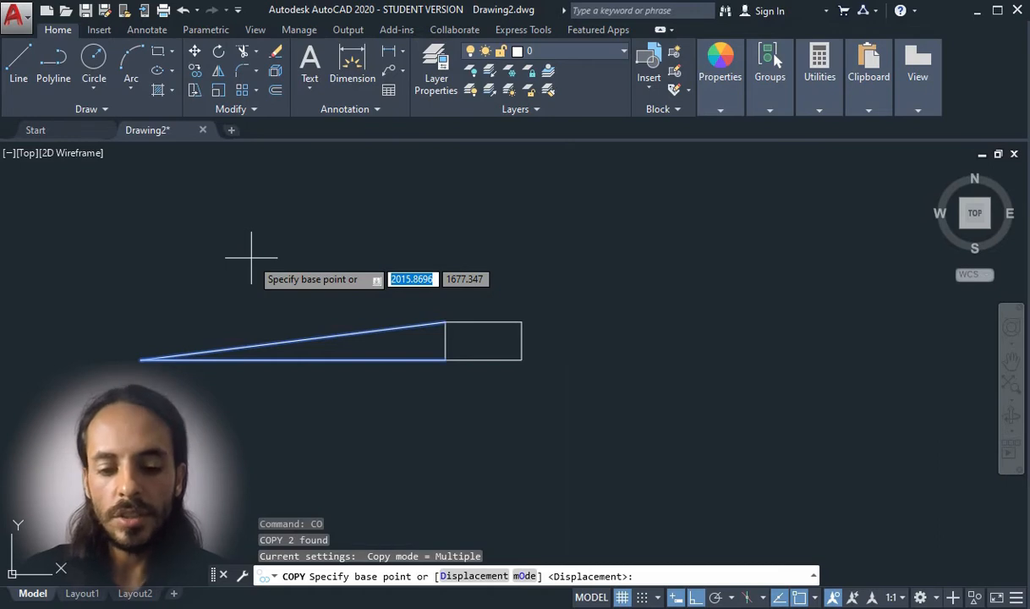
{"action": "key", "text": "Escape"}
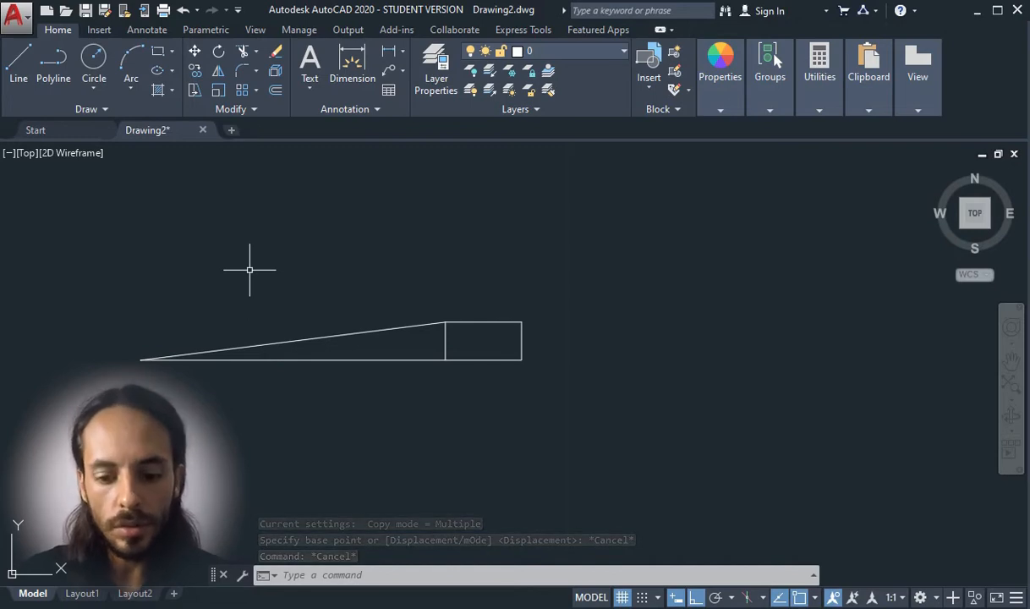
Copy the triangle's sloped and horizontal lines about 5.9 units to the right, using their shared left corner as base point
{"action": "type", "text": "o"}
{"action": "key", "text": "Return"}
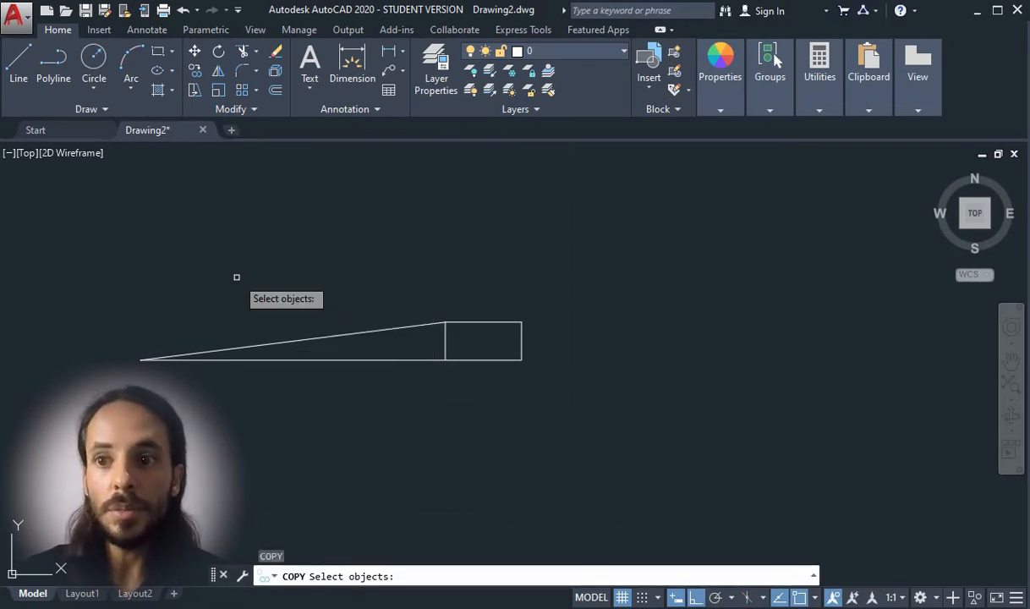
{"action": "left_click", "coordinate": [361, 288]}
{"action": "left_click", "coordinate": [300, 375]}
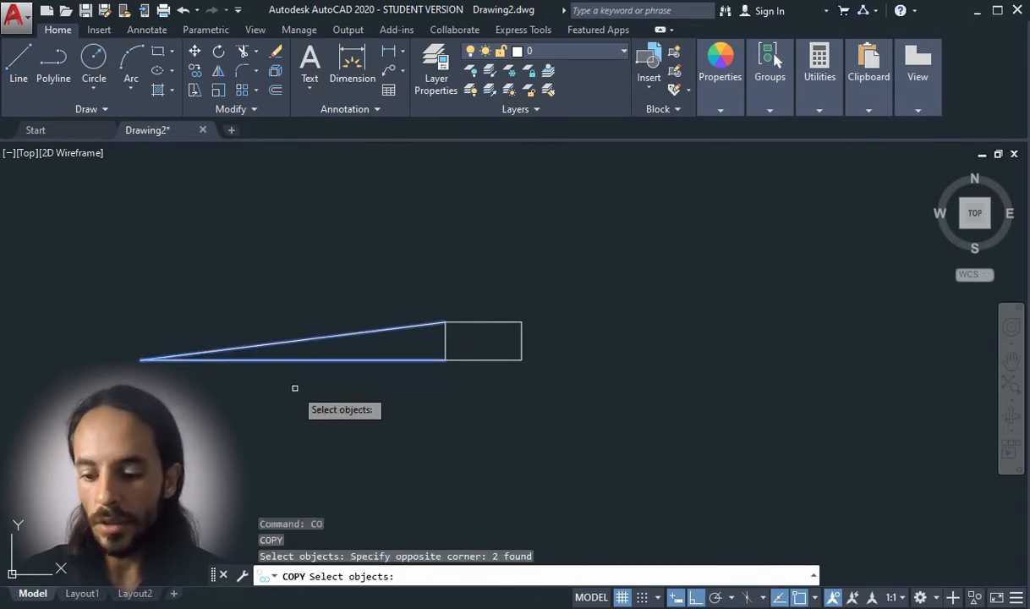
{"action": "key", "text": "Return"}
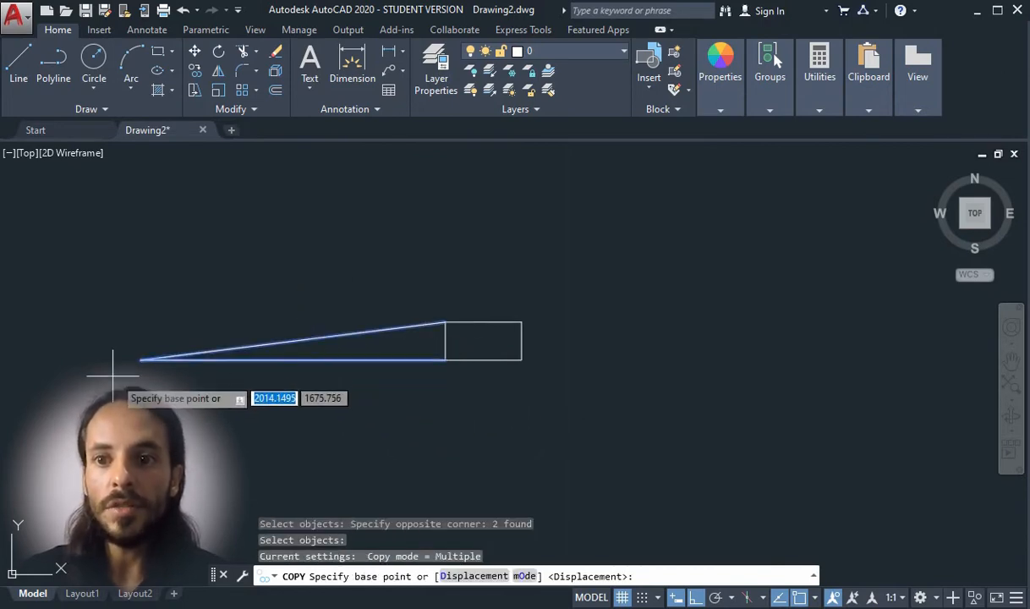
{"action": "left_click", "coordinate": [141, 359]}
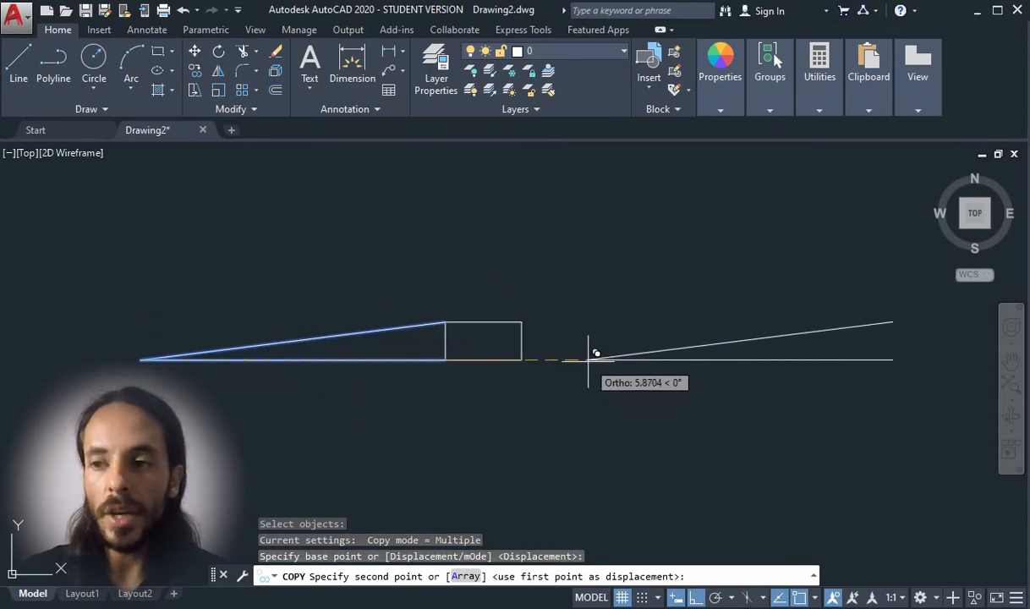
{"action": "left_click", "coordinate": [576, 382]}
{"action": "key", "text": "Return"}
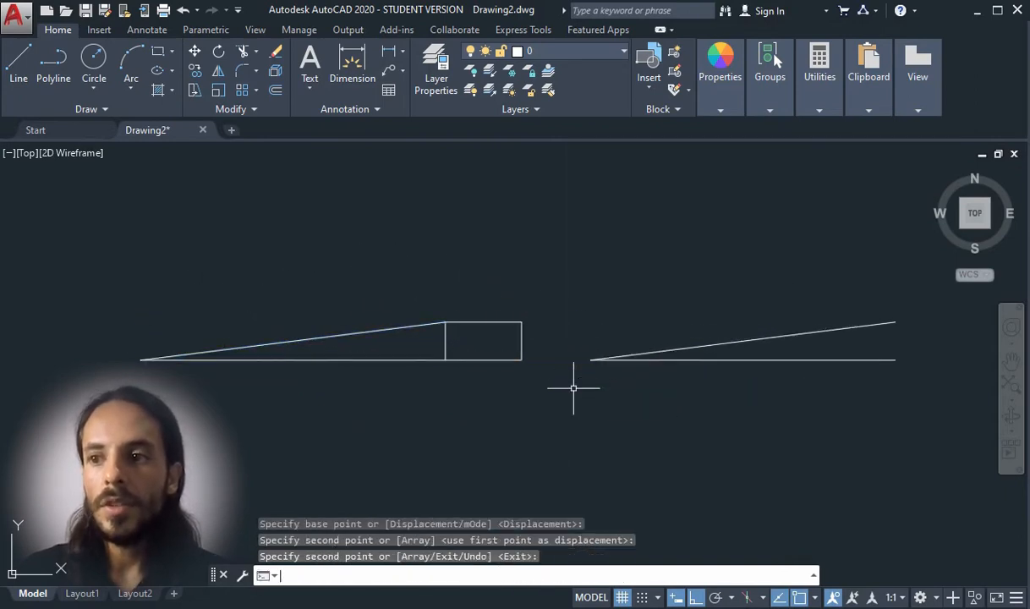
{"action": "key", "text": "Escape"}
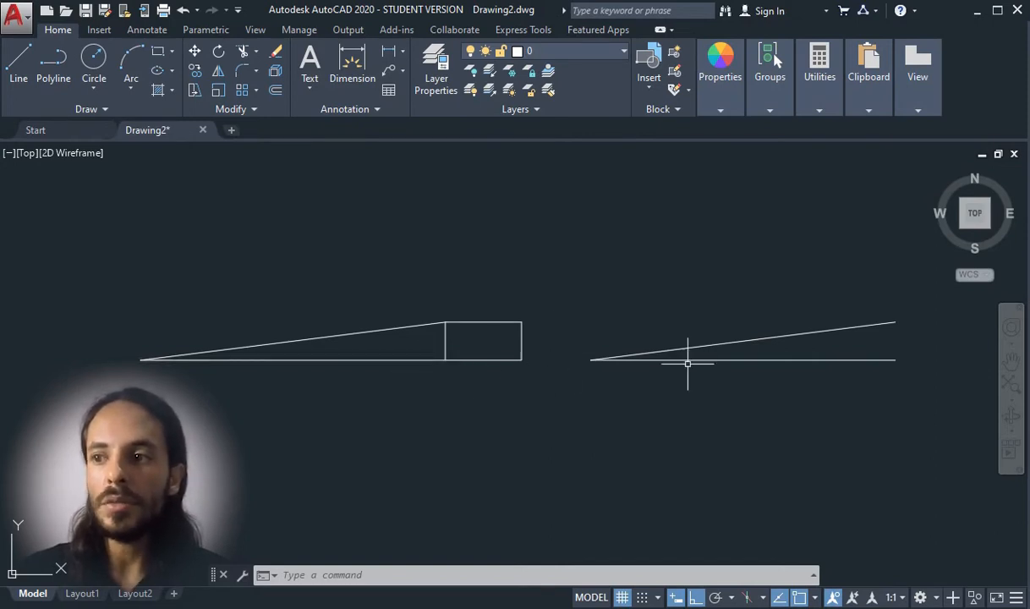
Delete the copied sloped and horizontal lines to the right of the rectangle
{"action": "scroll", "coordinate": [461, 362], "scroll_direction": "up", "scroll_amount": 3}
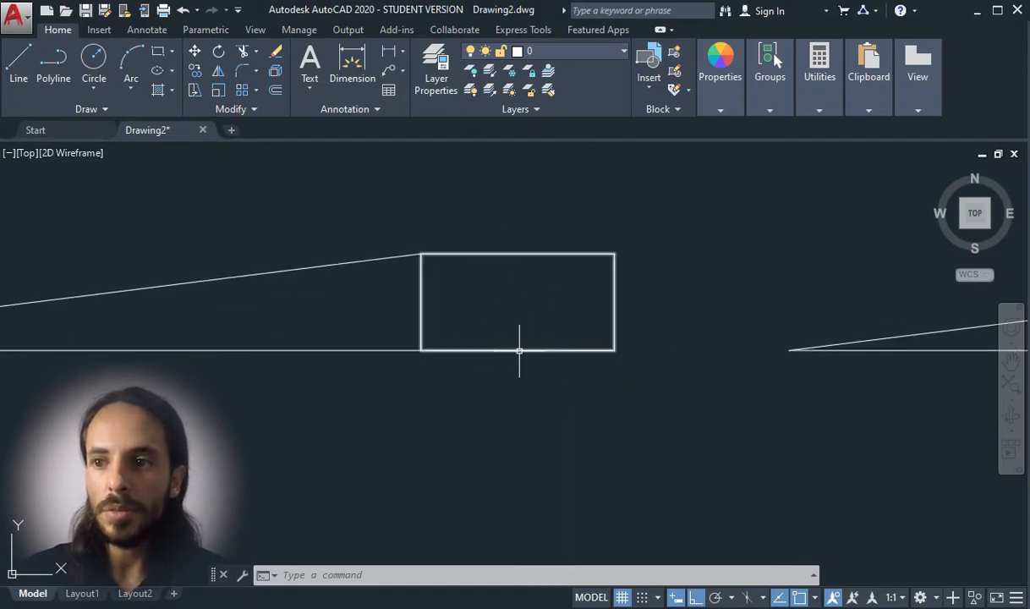
{"action": "scroll", "coordinate": [524, 254], "scroll_direction": "down", "scroll_amount": 4}
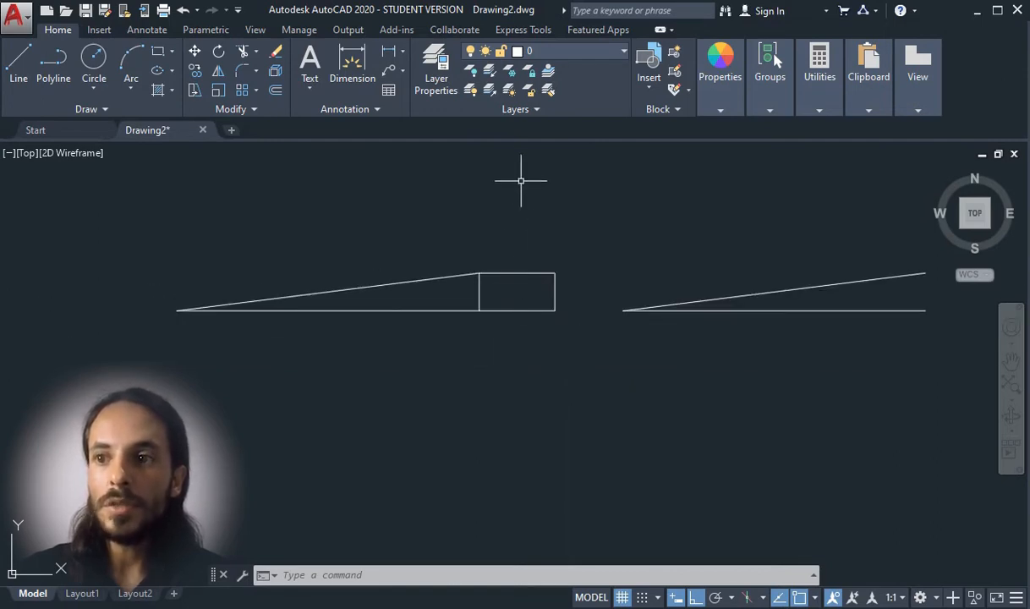
{"action": "scroll", "coordinate": [505, 353], "scroll_direction": "down", "scroll_amount": 2}
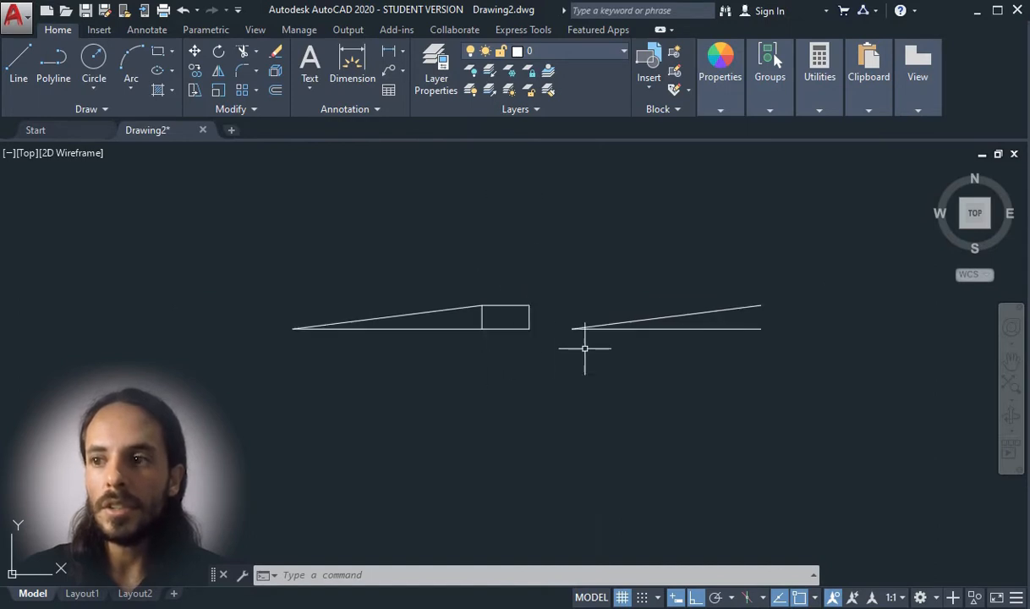
{"action": "left_click", "coordinate": [796, 272]}
{"action": "left_click", "coordinate": [556, 377]}
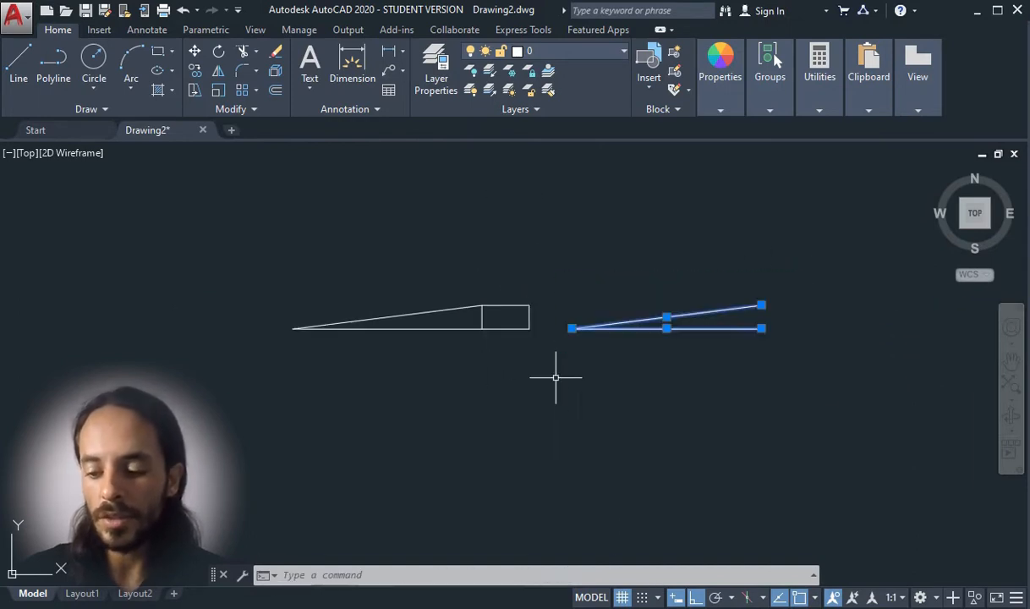
{"action": "key", "text": "Delete"}
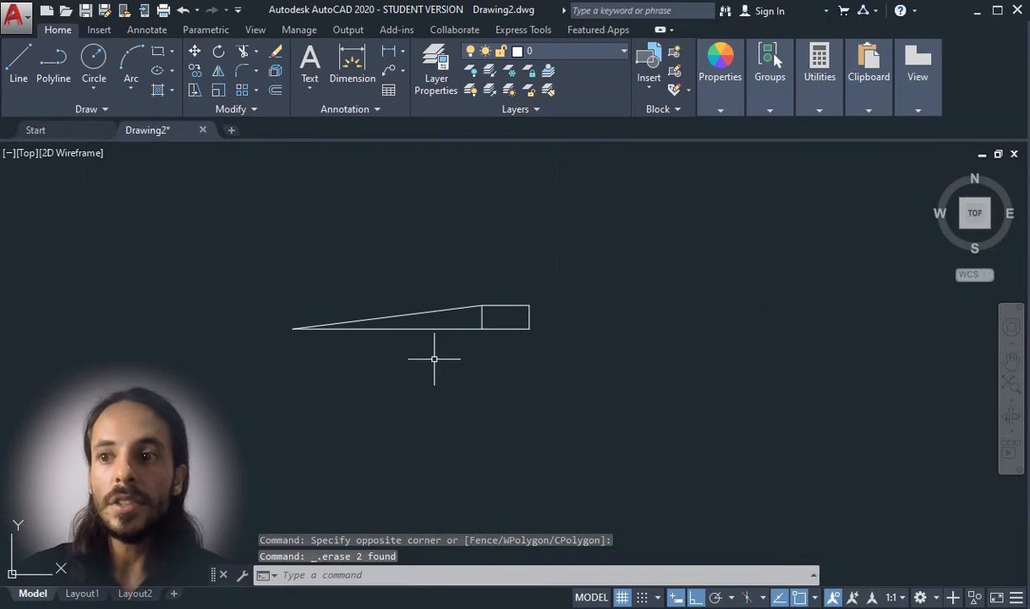
Mirror the triangle's sloped and horizontal lines about the vertical axis through the midpoints of the rectangle's horizontal edges, keeping the originals
{"action": "scroll", "coordinate": [434, 359], "scroll_direction": "up", "scroll_amount": 2}
{"action": "left_click", "coordinate": [438, 237]}
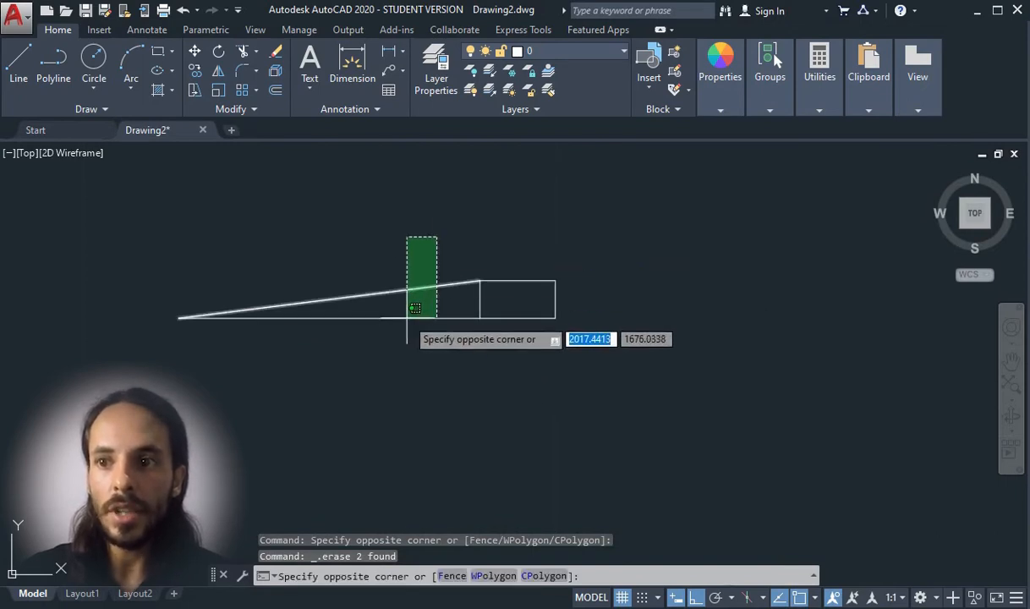
{"action": "left_click", "coordinate": [404, 343]}
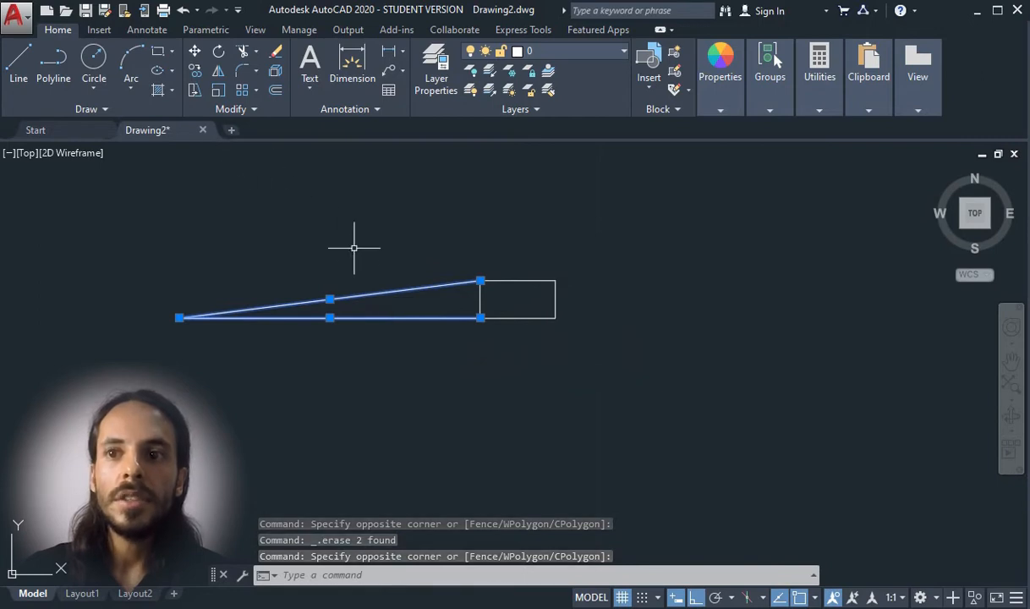
{"action": "left_click", "coordinate": [219, 72]}
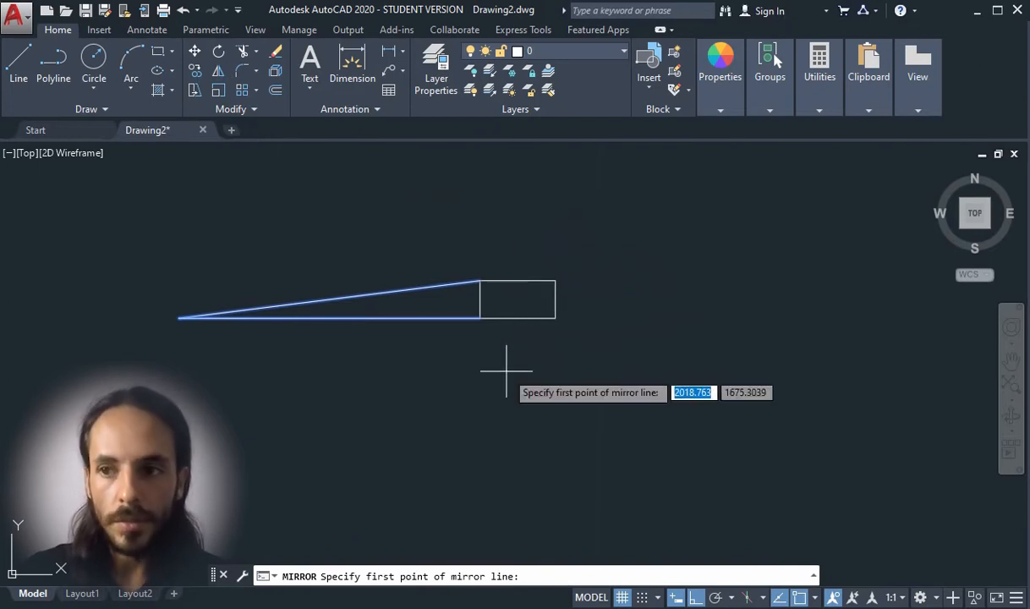
{"action": "scroll", "coordinate": [520, 276], "scroll_direction": "up", "scroll_amount": 2}
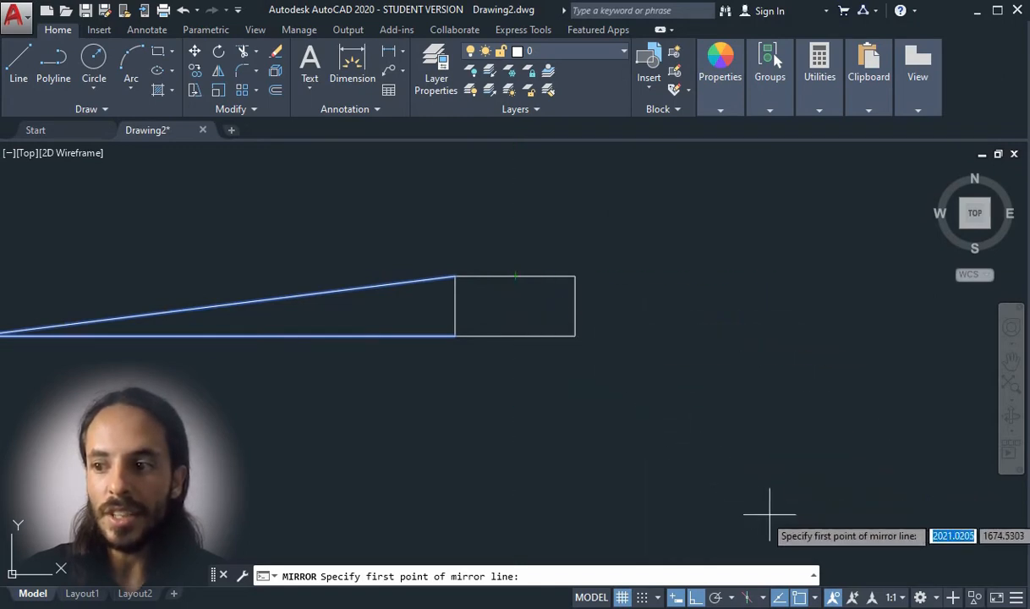
{"action": "left_click", "coordinate": [814, 598]}
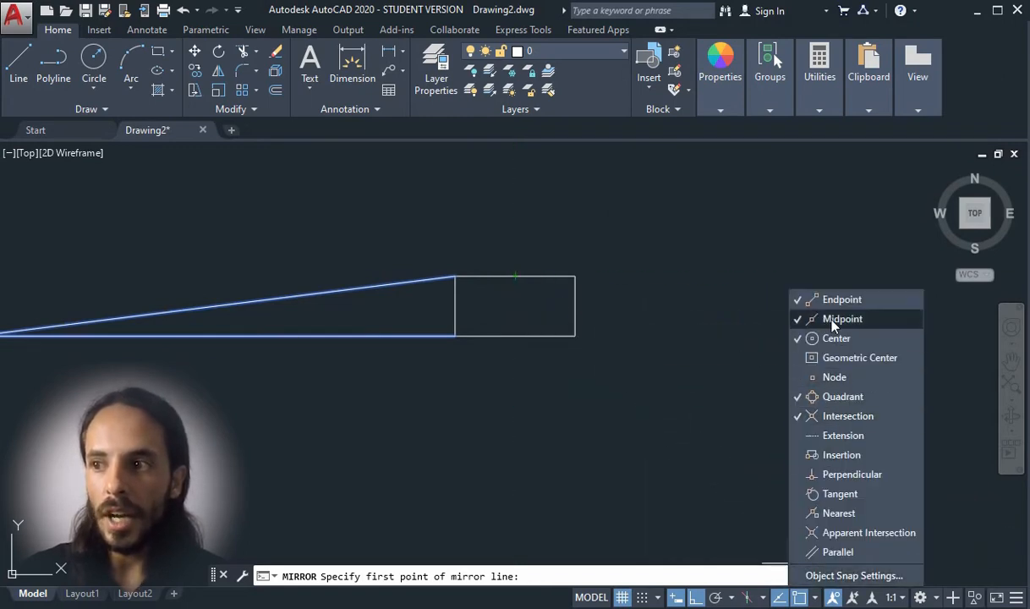
{"action": "left_click", "coordinate": [816, 598]}
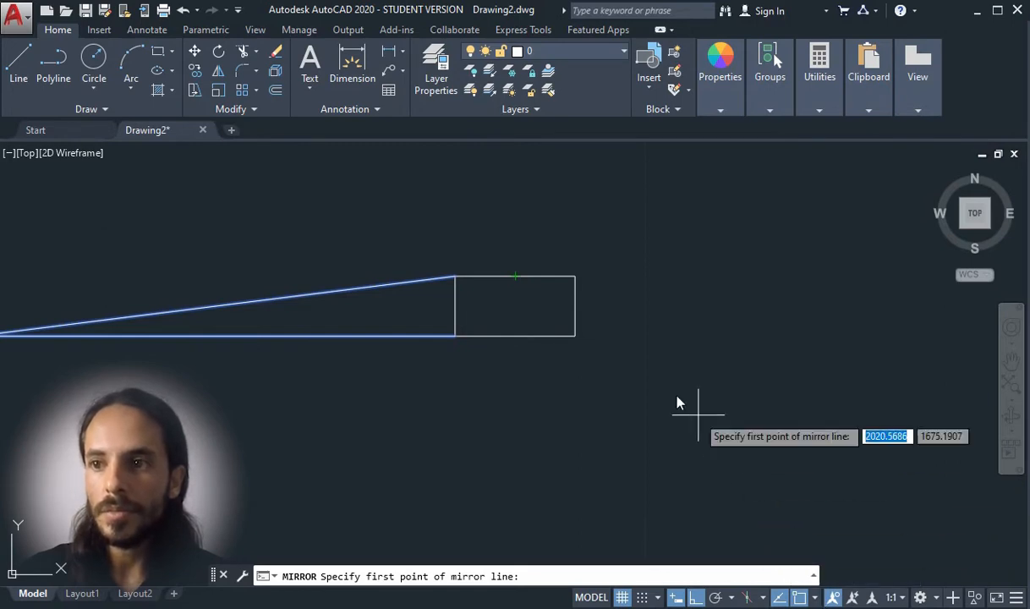
{"action": "left_click", "coordinate": [515, 277]}
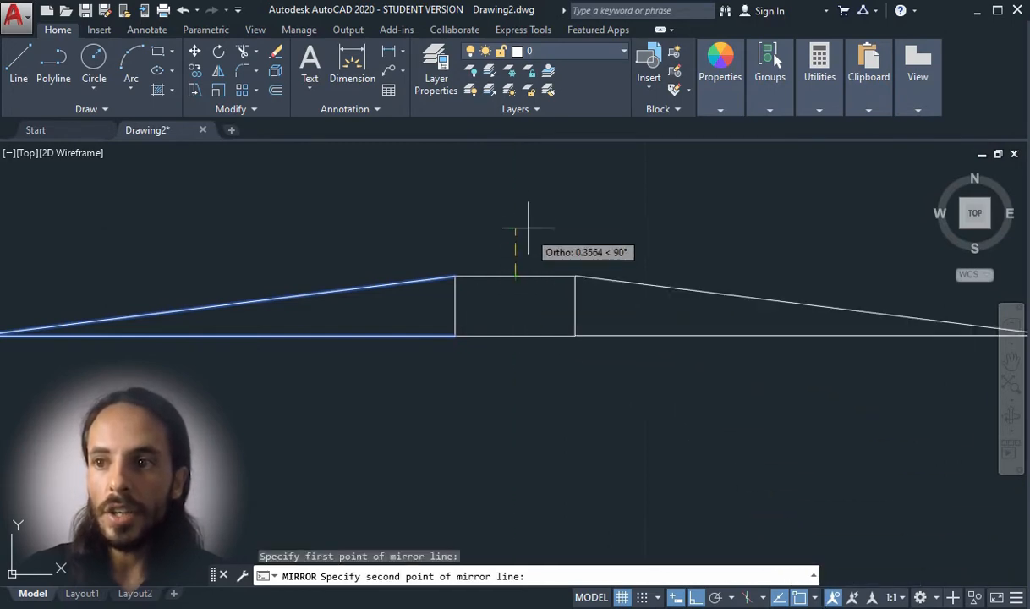
{"action": "left_click", "coordinate": [515, 336]}
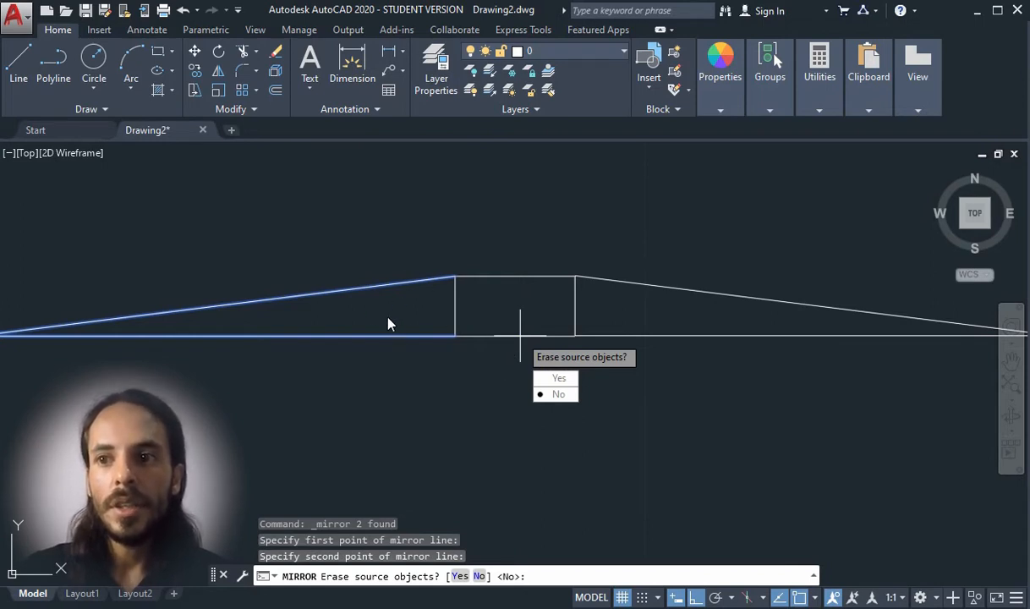
{"action": "left_click", "coordinate": [556, 395]}
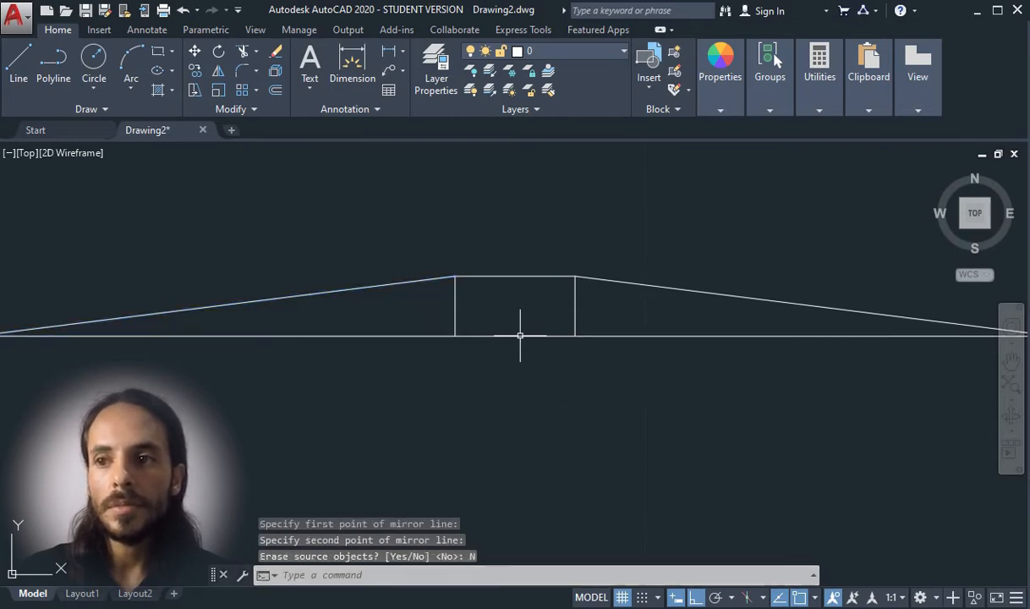
Draw a vertical line straight down from the outline's left corner, slightly longer than the left triangle's base
{"action": "scroll", "coordinate": [471, 358], "scroll_direction": "down", "scroll_amount": 2}
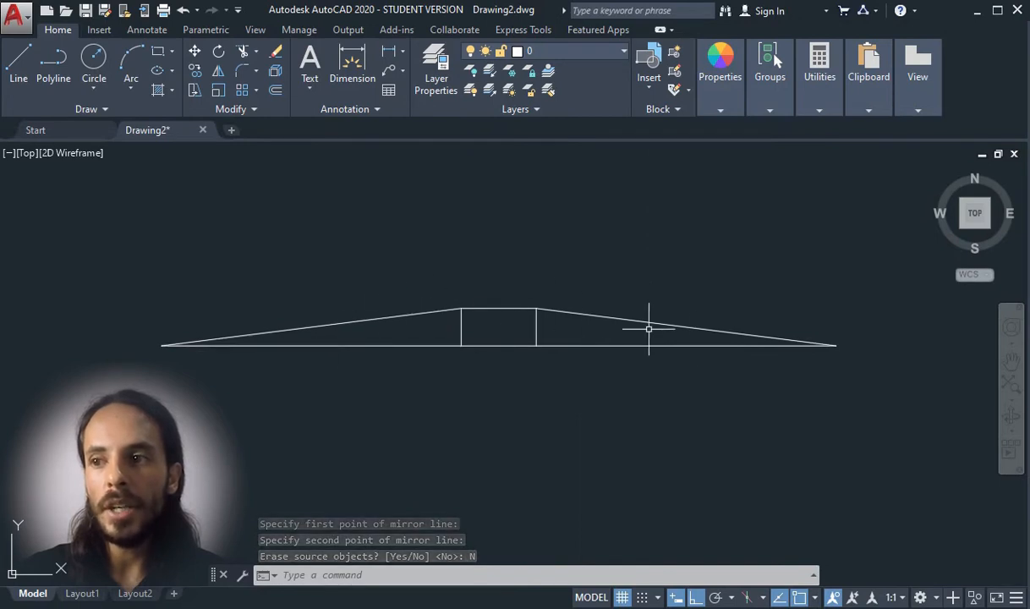
{"action": "scroll", "coordinate": [430, 357], "scroll_direction": "down", "scroll_amount": 2}
{"action": "scroll", "coordinate": [406, 254], "scroll_direction": "down", "scroll_amount": 2}
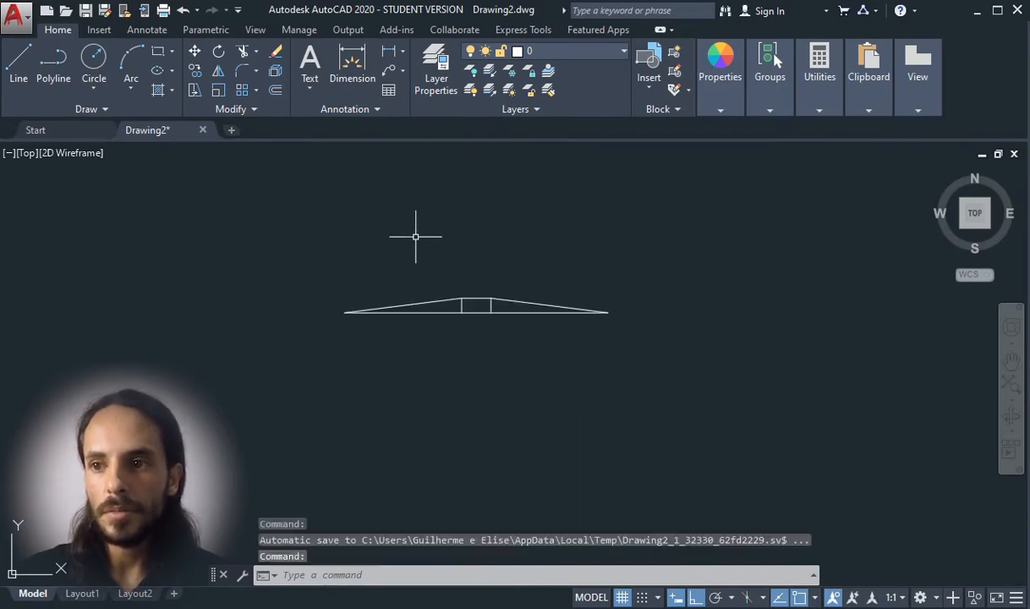
{"action": "scroll", "coordinate": [433, 330], "scroll_direction": "up", "scroll_amount": 2}
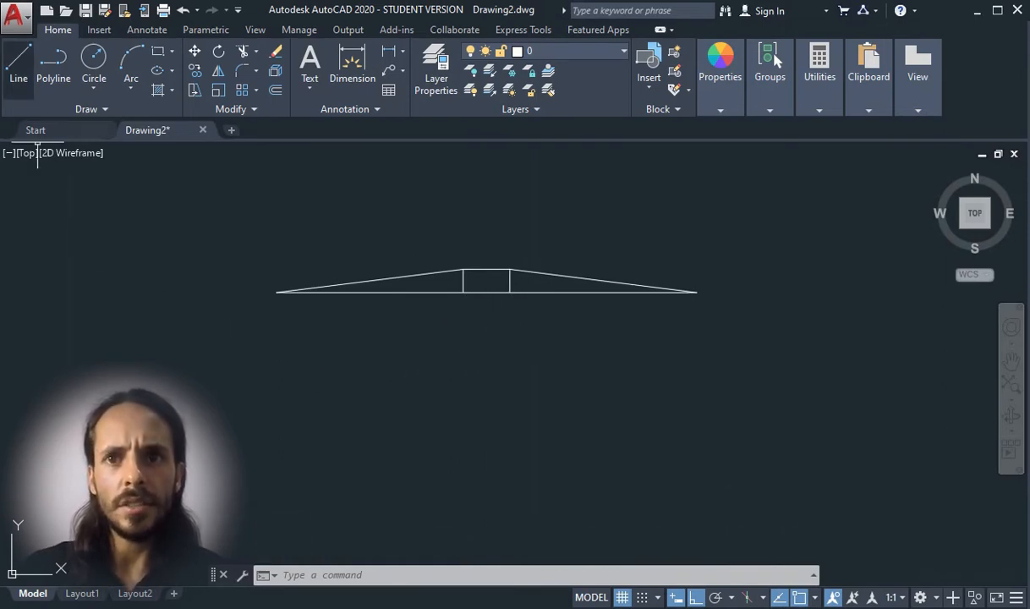
{"action": "left_click", "coordinate": [19, 63]}
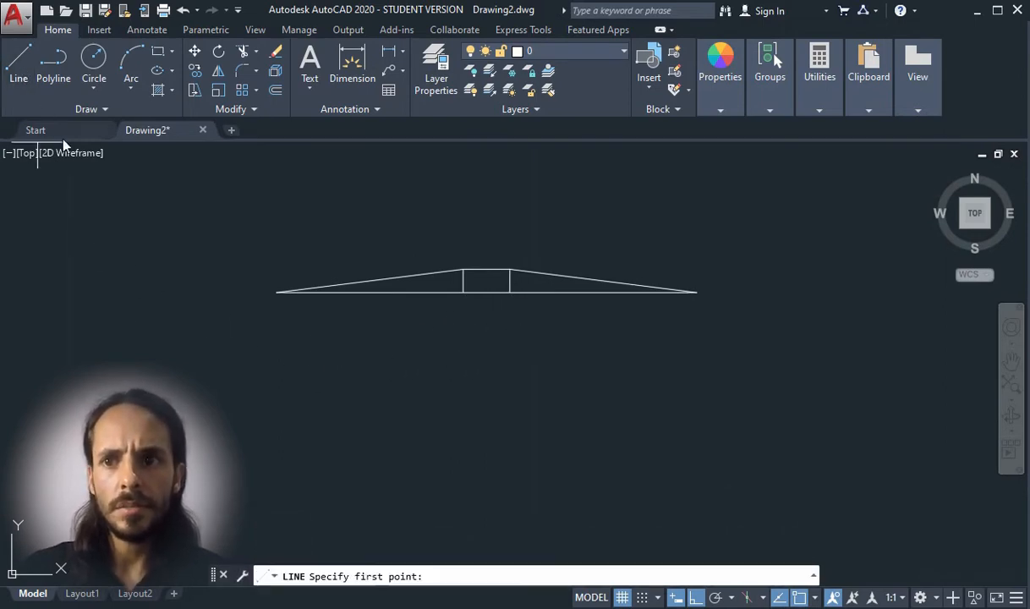
{"action": "left_click", "coordinate": [276, 291]}
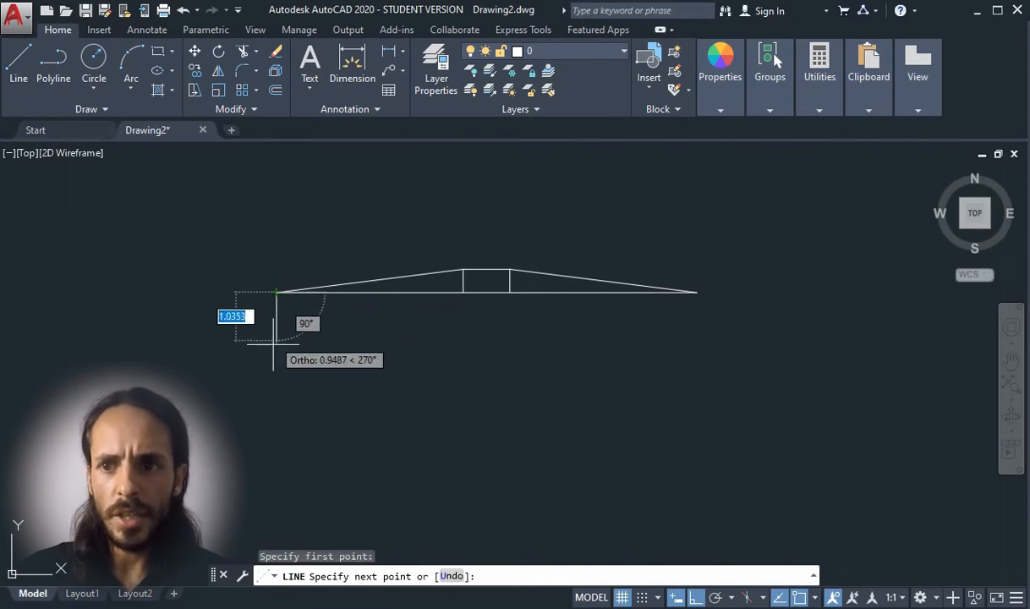
{"action": "left_click", "coordinate": [279, 482]}
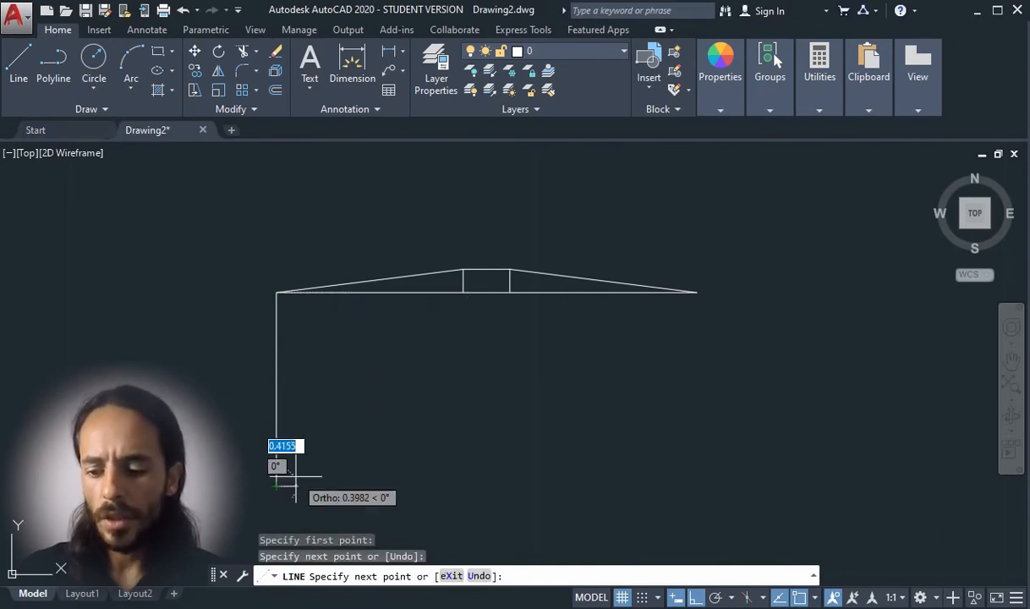
{"action": "key", "text": "Return"}
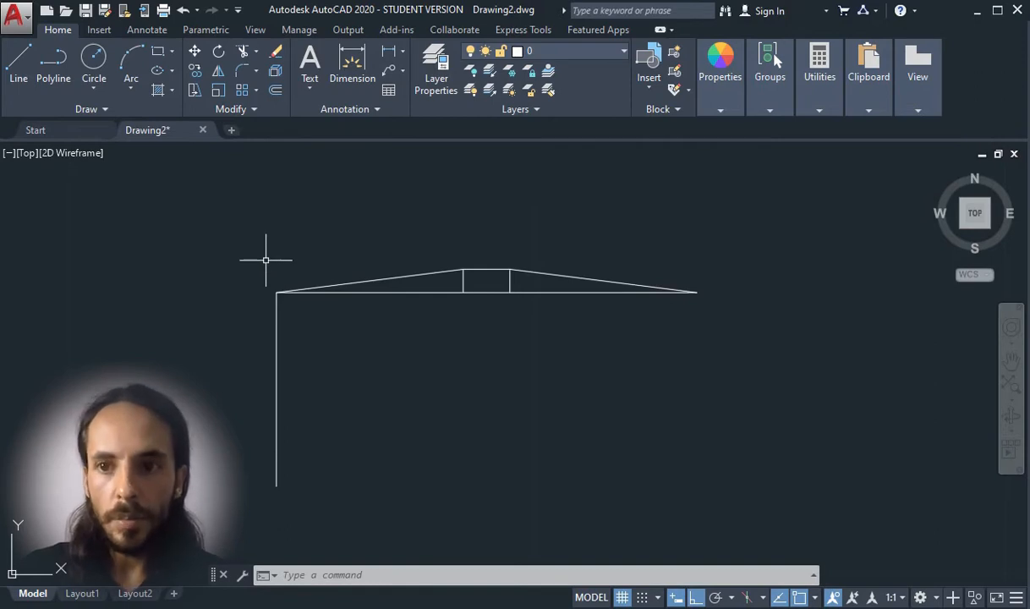
Try copying the vertical line from its top end to the rectangle's two lower corners and the outline's right corner, and undo the copies
{"action": "type", "text": "o"}
{"action": "key", "text": "Return"}
{"action": "left_click", "coordinate": [276, 303]}
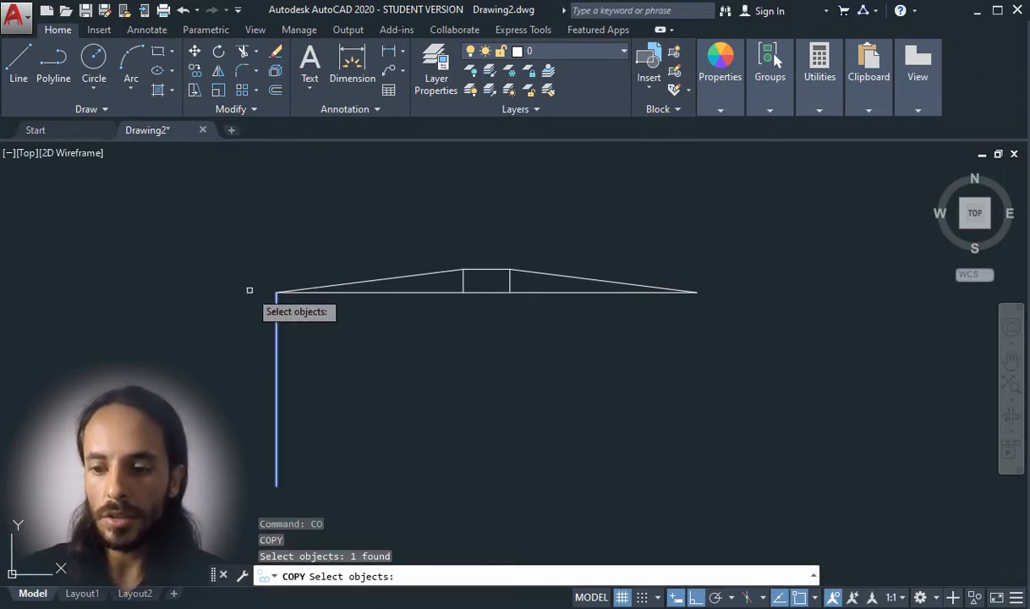
{"action": "key", "text": "Return"}
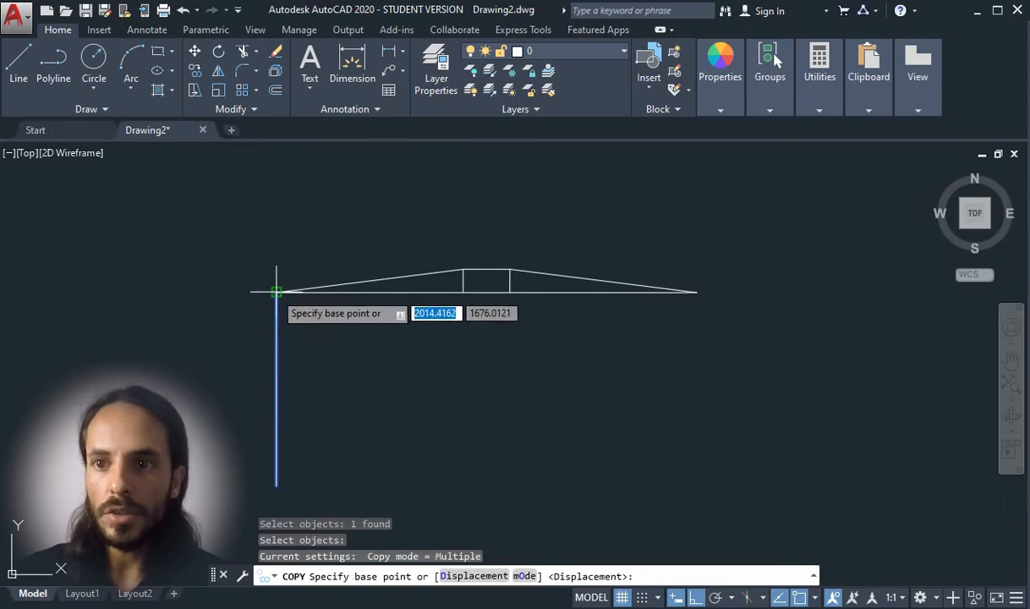
{"action": "left_click", "coordinate": [276, 291]}
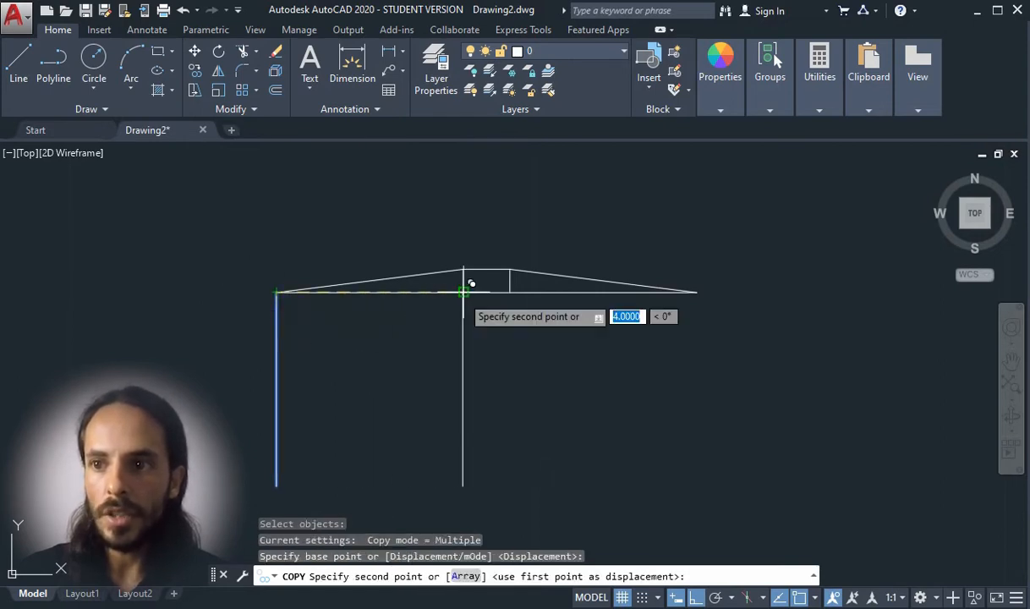
{"action": "left_click", "coordinate": [510, 290]}
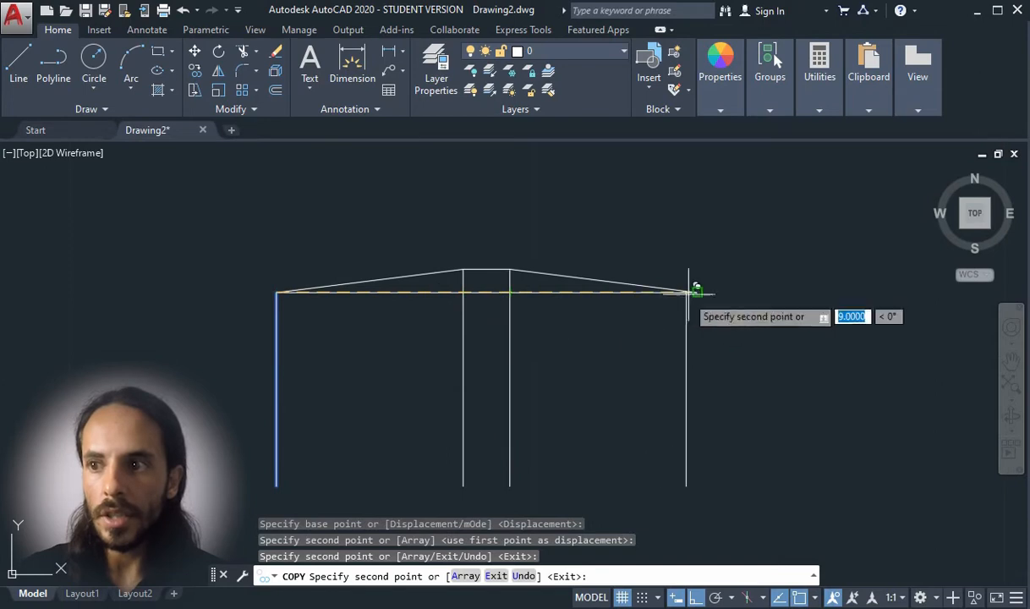
{"action": "left_click", "coordinate": [697, 292]}
{"action": "key", "text": "Return"}
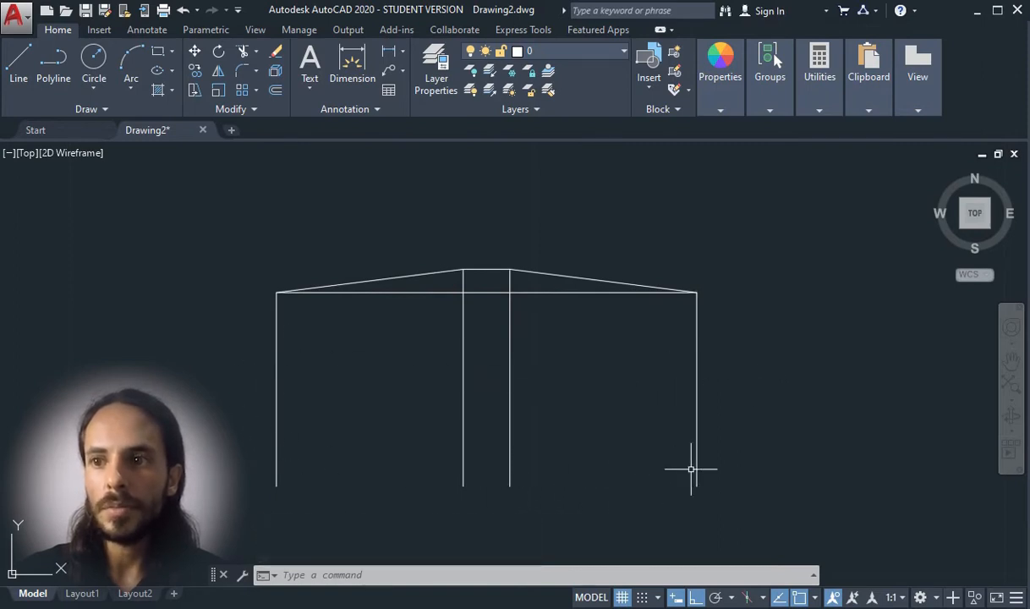
{"action": "key", "text": "ctrl+z"}
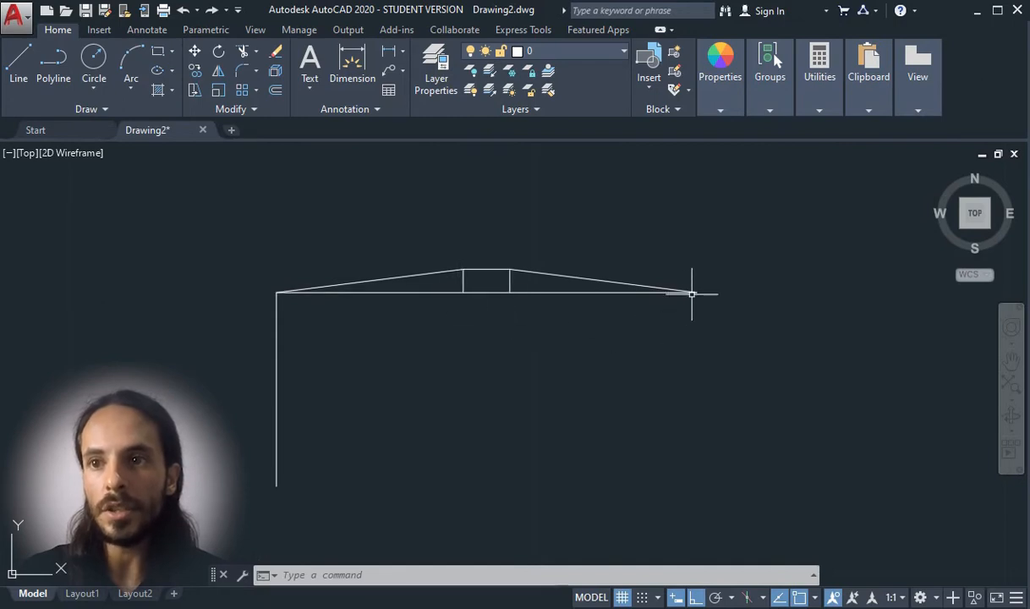
Offset the vertical line at the outline's left corner by 4 units to the right
{"action": "left_click", "coordinate": [276, 91]}
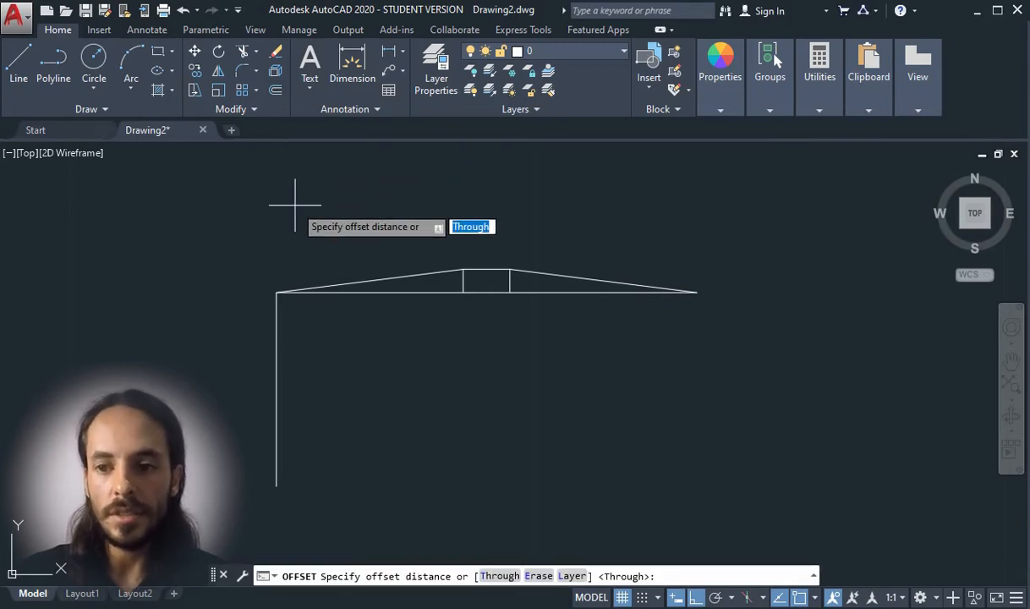
{"action": "type", "text": "4"}
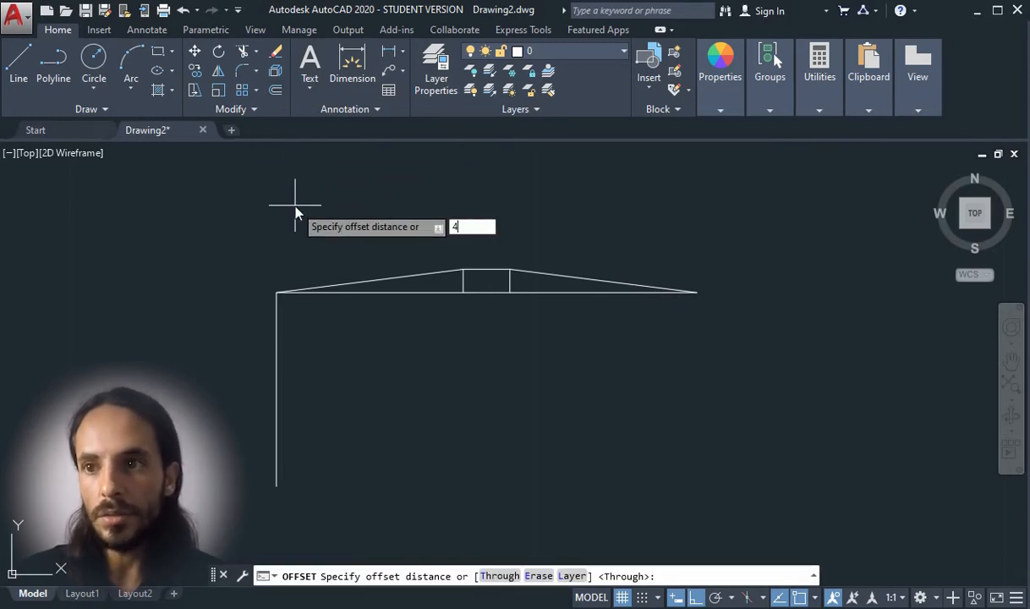
{"action": "key", "text": "Return"}
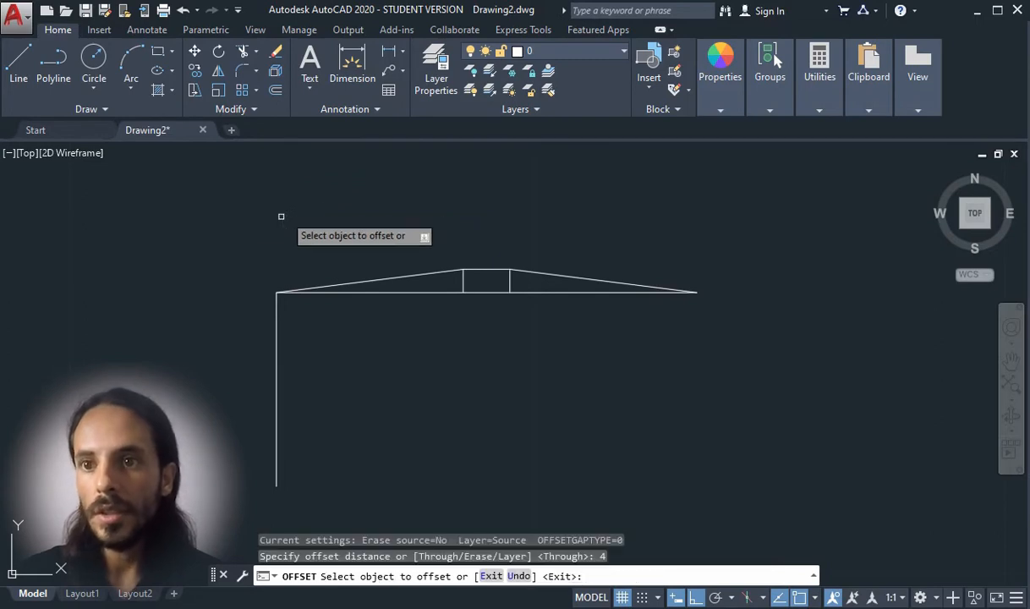
{"action": "left_click", "coordinate": [276, 344]}
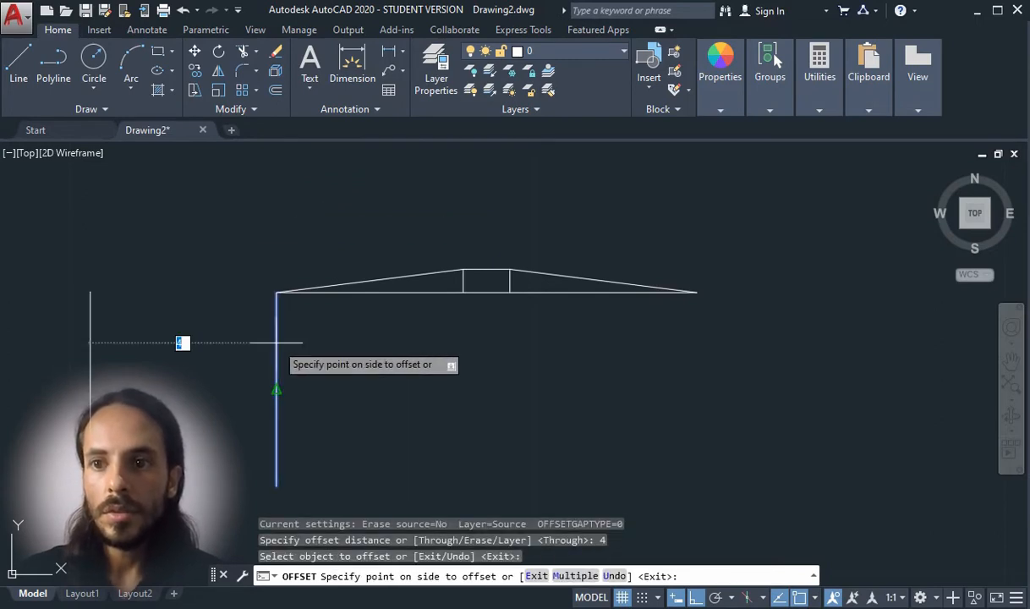
{"action": "left_click", "coordinate": [418, 343]}
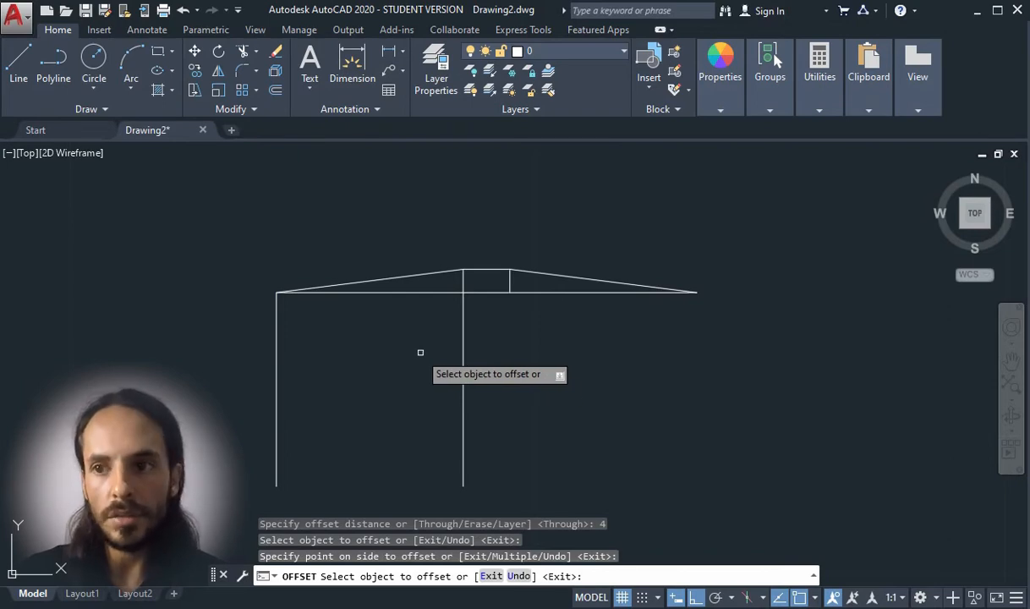
{"action": "left_click", "coordinate": [463, 348]}
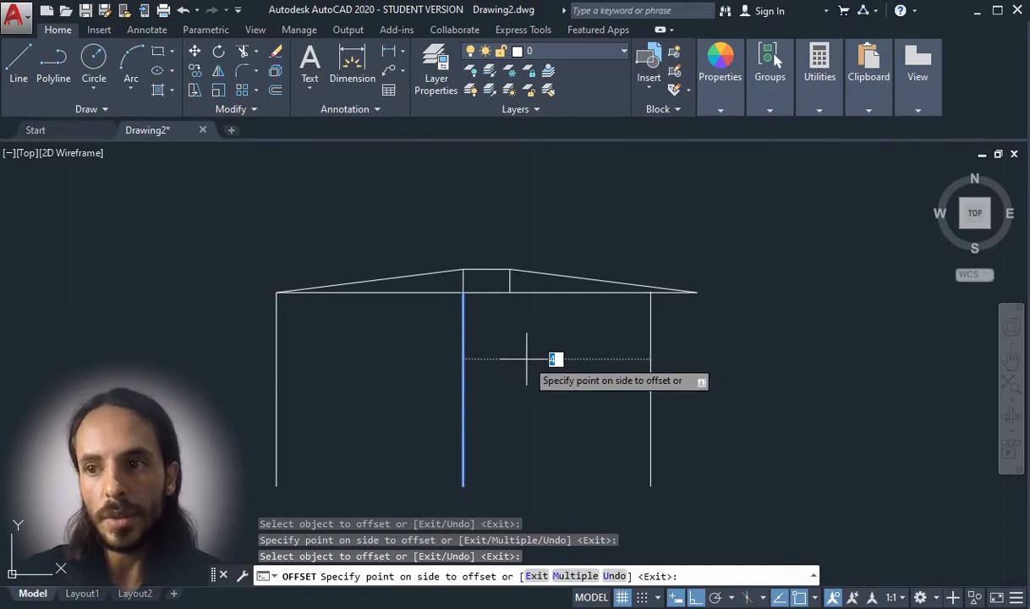
{"action": "key", "text": "Escape"}
{"action": "key", "text": "Escape"}
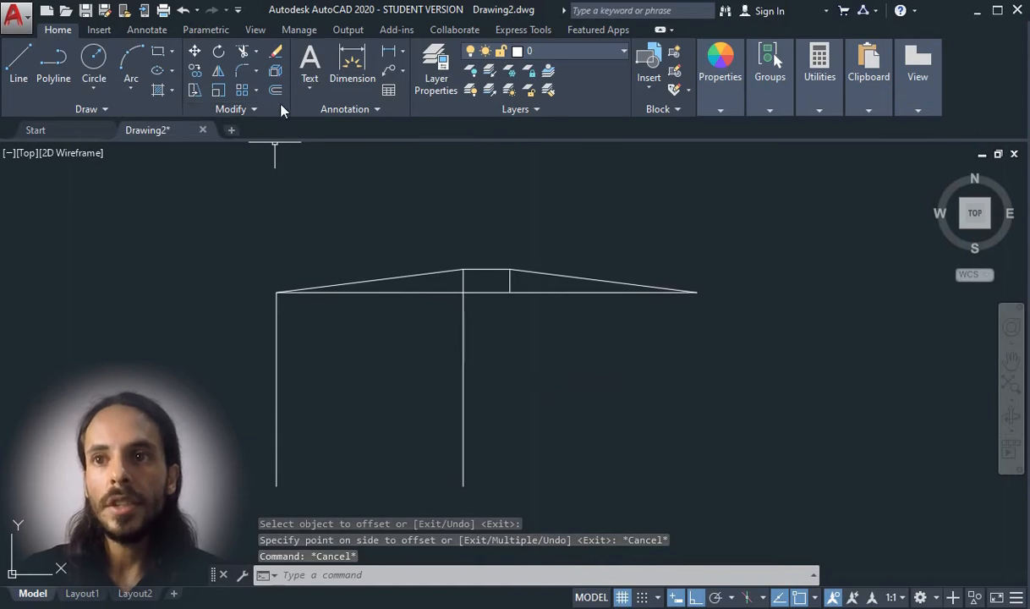
Offset the vertical line below the rectangle's left edge by 1 unit to the right
{"action": "type", "text": "o"}
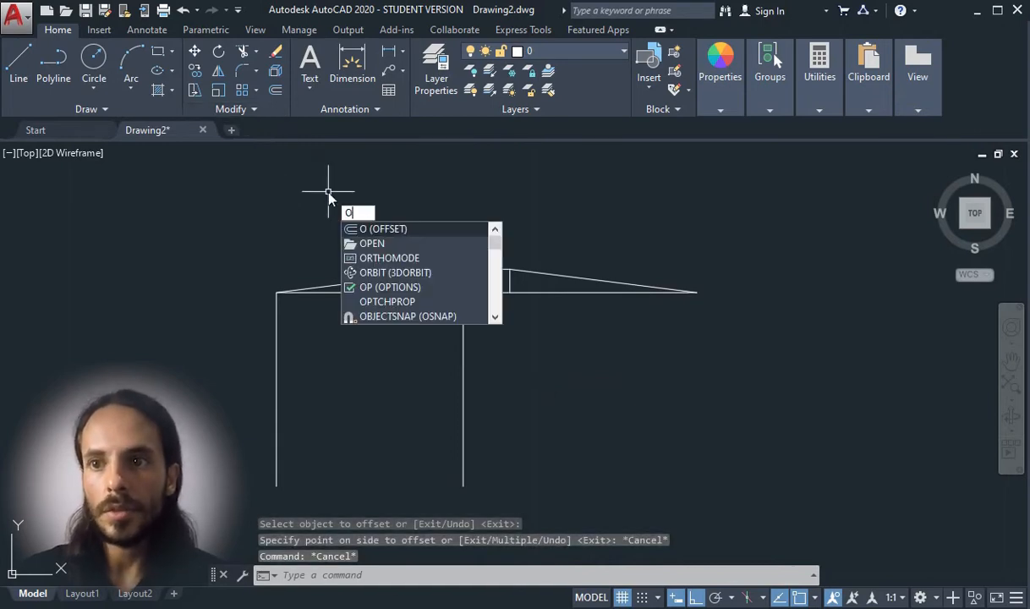
{"action": "key", "text": "Return"}
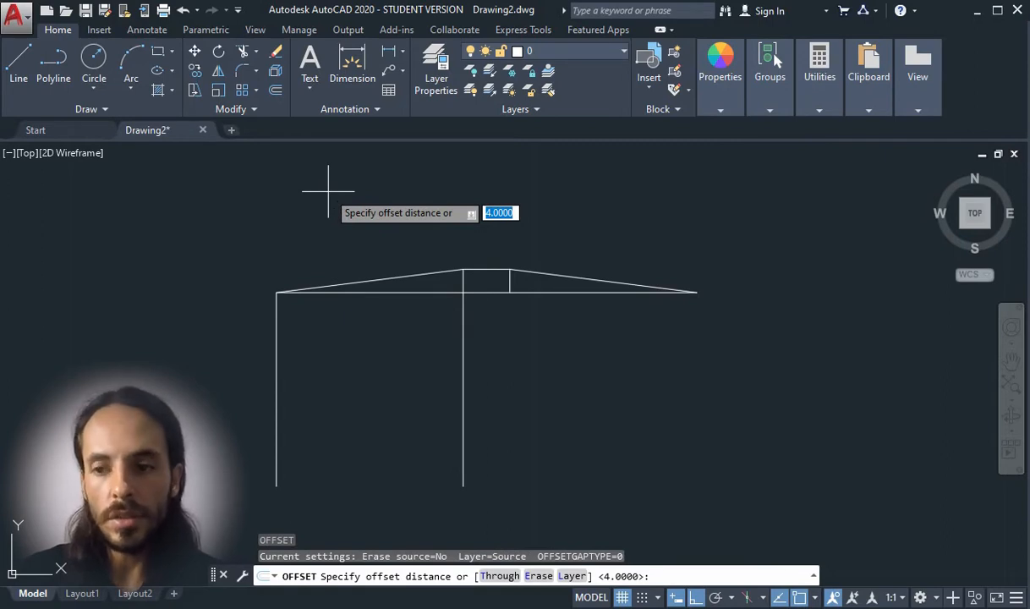
{"action": "type", "text": "1"}
{"action": "key", "text": "Return"}
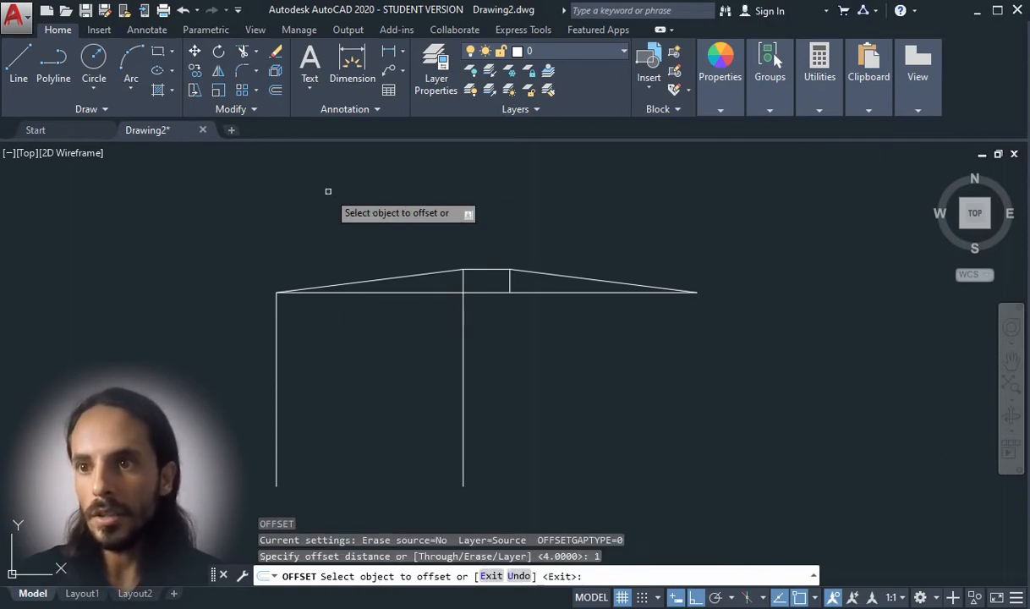
{"action": "left_click", "coordinate": [462, 337]}
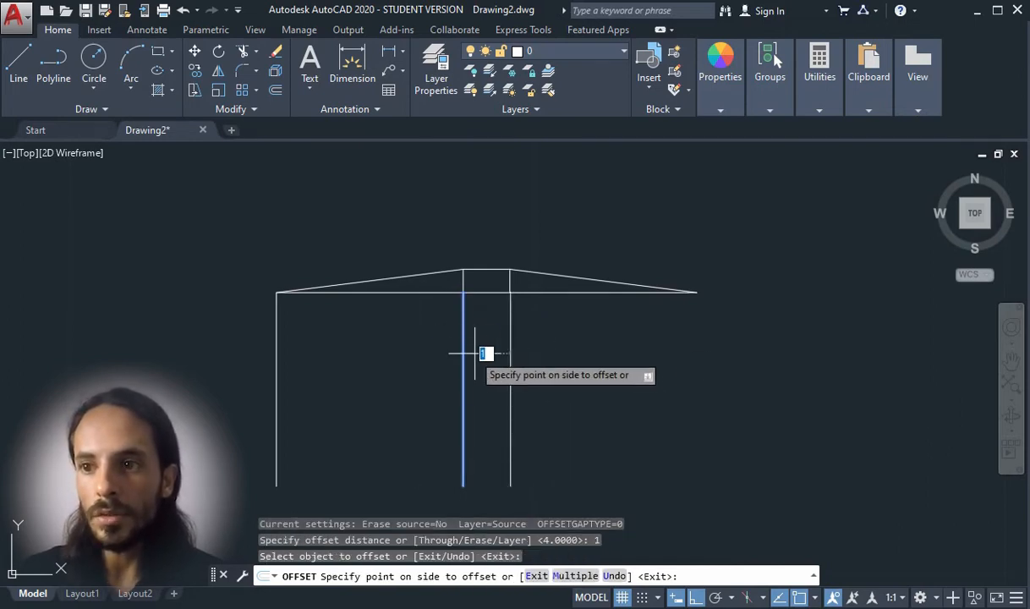
{"action": "left_click", "coordinate": [546, 362]}
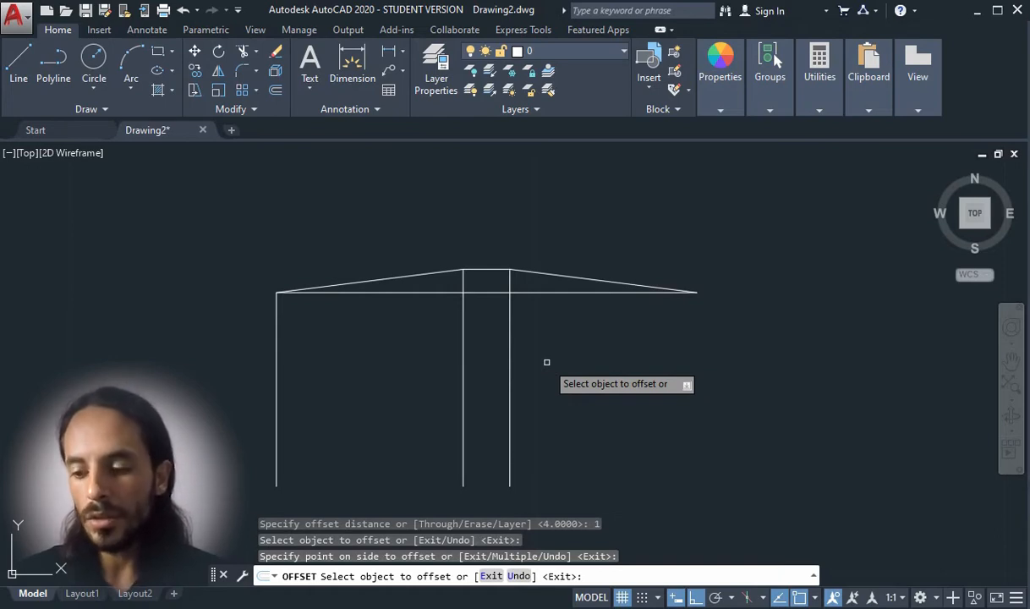
{"action": "key", "text": "Return"}
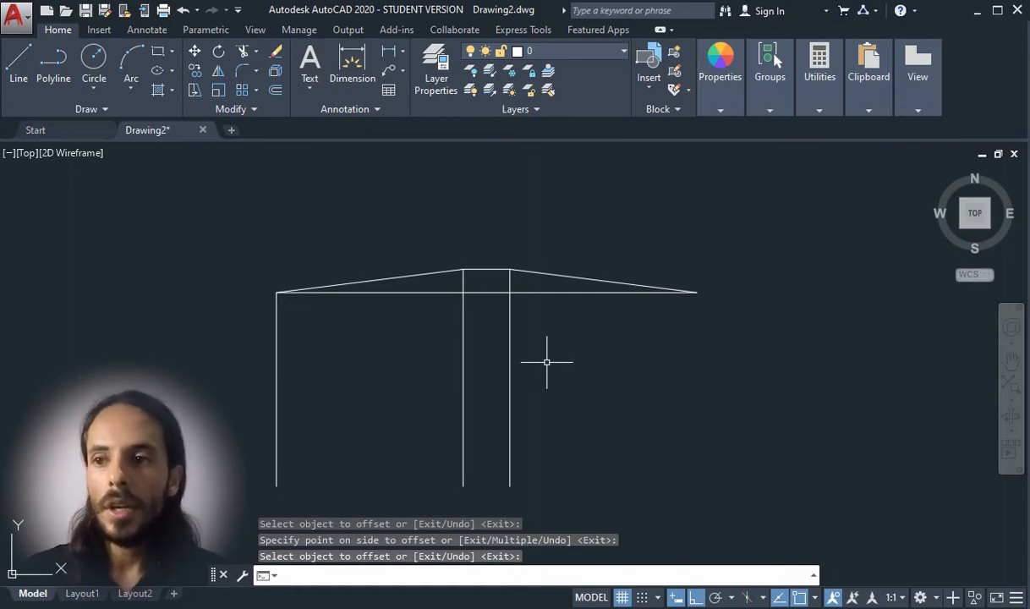
Offset the vertical line below the rectangle's right edge by 4 units to the right
{"action": "type", "text": "o"}
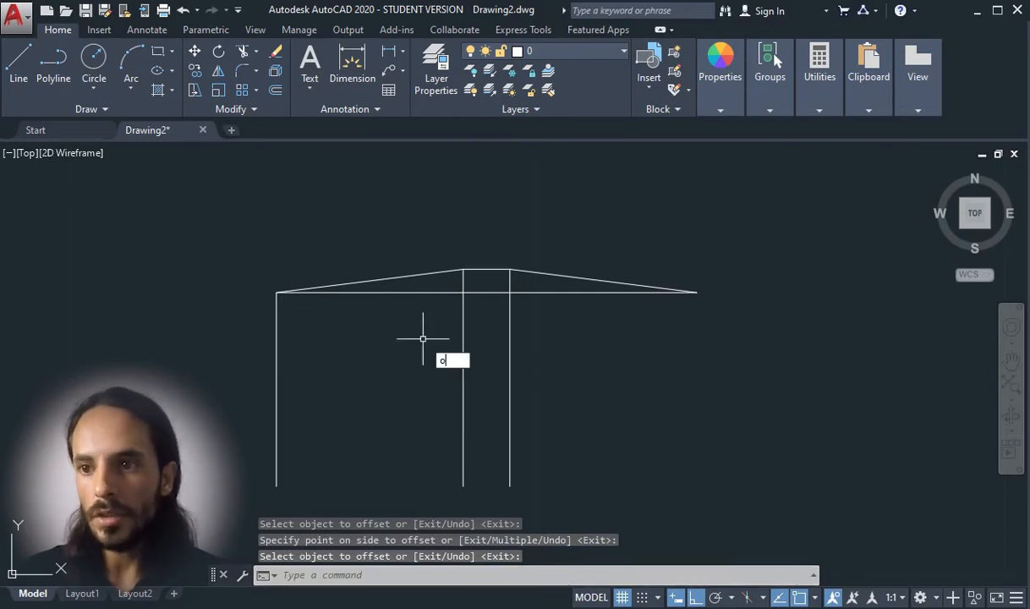
{"action": "key", "text": "Return"}
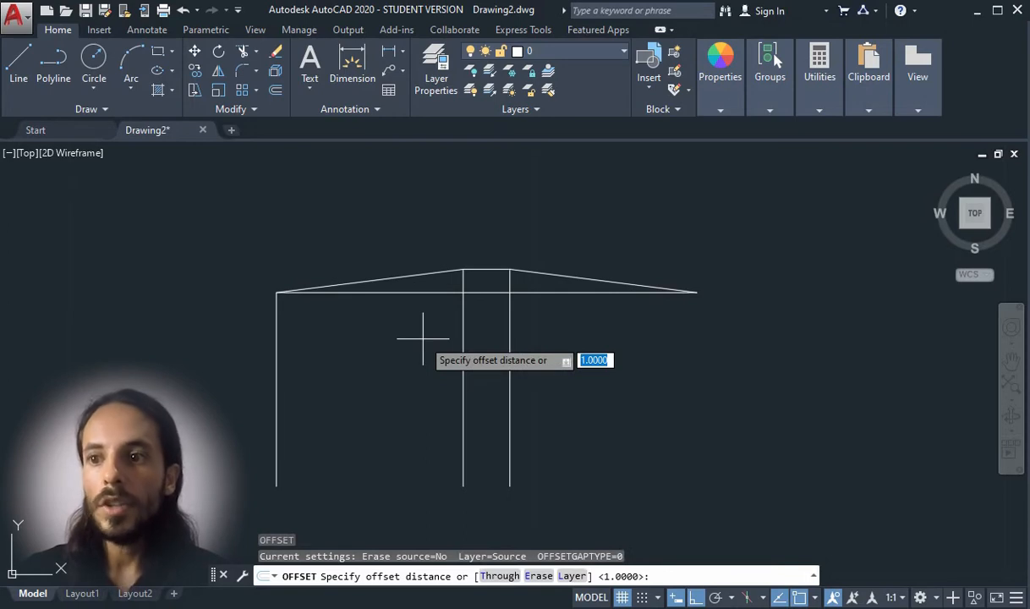
{"action": "type", "text": "4"}
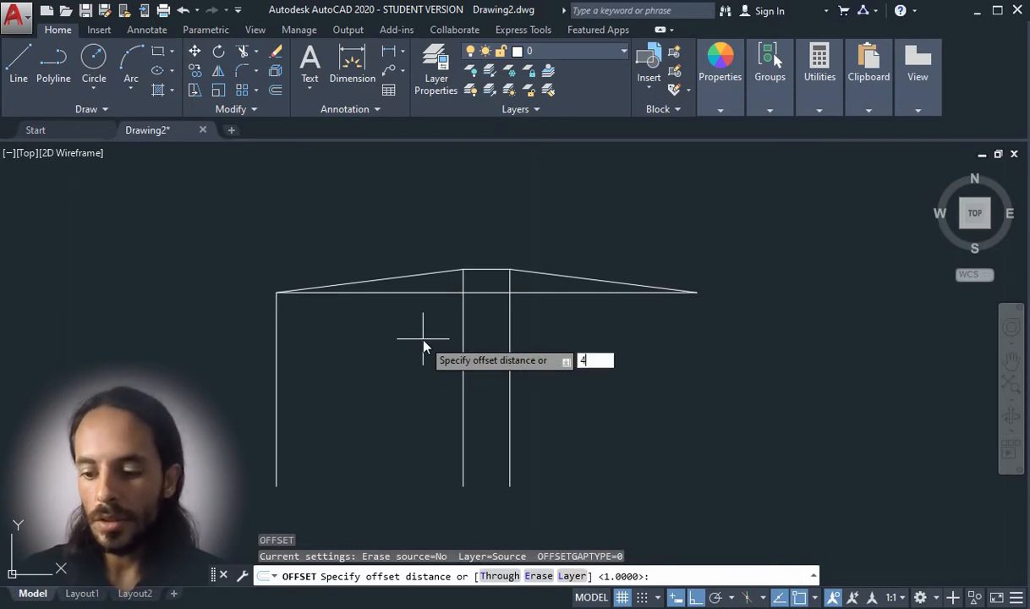
{"action": "key", "text": "Return"}
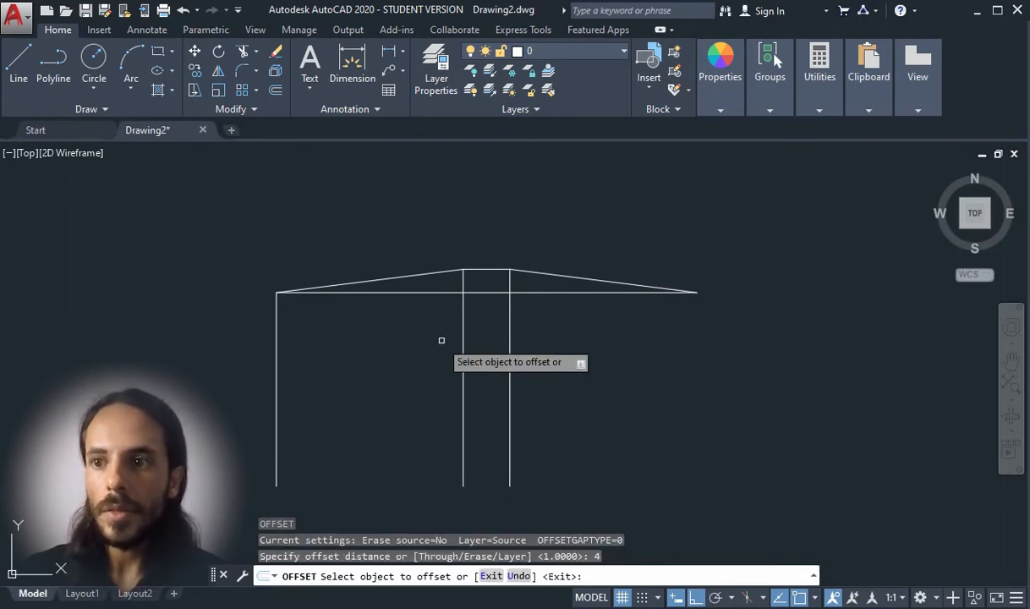
{"action": "left_click", "coordinate": [510, 330]}
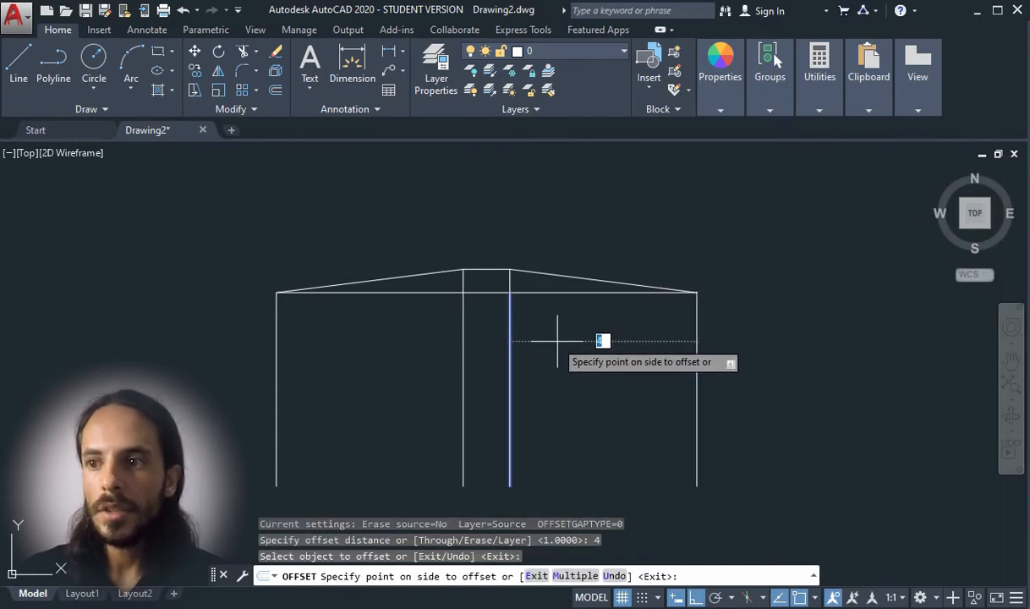
{"action": "left_click", "coordinate": [603, 356]}
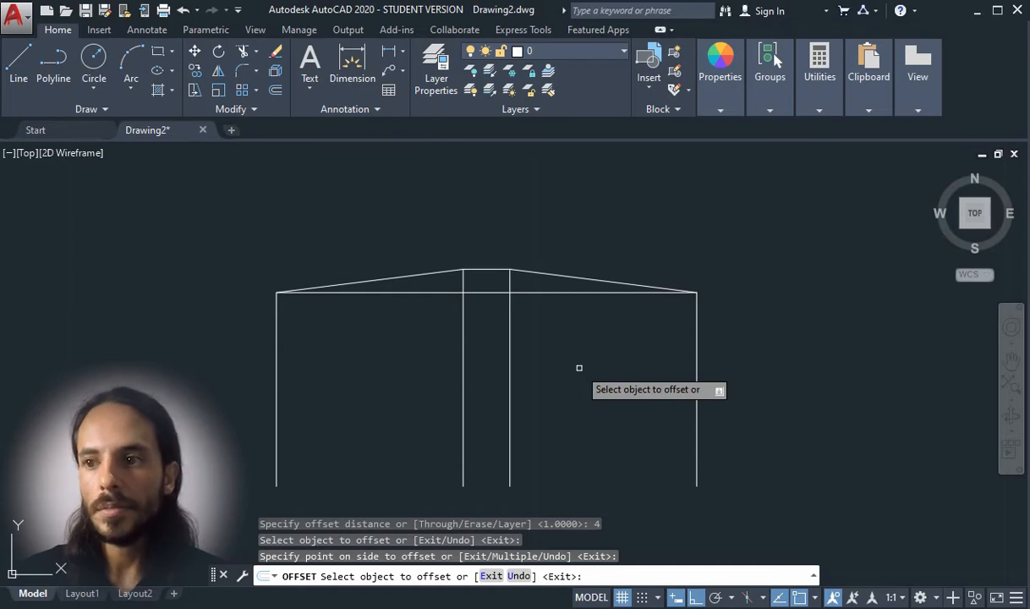
{"action": "key", "text": "Escape"}
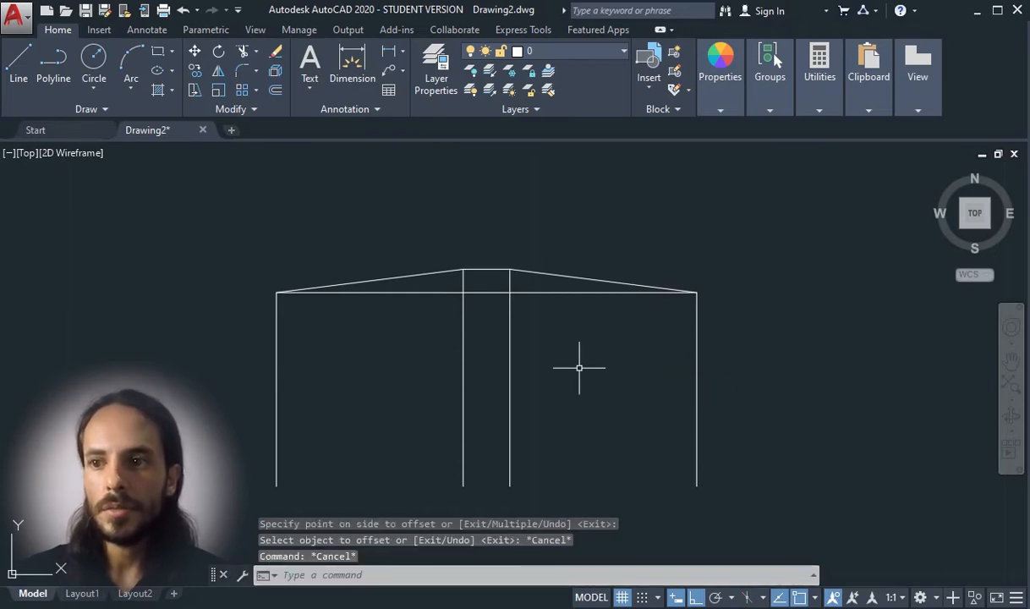
Draw a horizontal line connecting the lower ends of the leftmost and rightmost vertical lines
{"action": "scroll", "coordinate": [508, 324], "scroll_direction": "down", "scroll_amount": 2}
{"action": "scroll", "coordinate": [517, 427], "scroll_direction": "up", "scroll_amount": 2}
{"action": "type", "text": "l"}
{"action": "key", "text": "Return"}
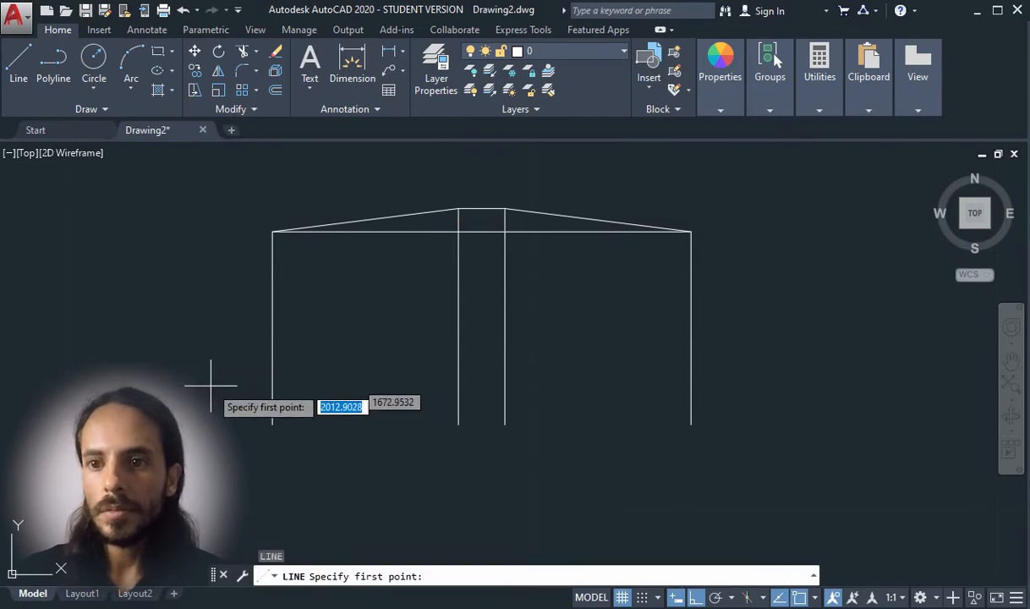
{"action": "left_click", "coordinate": [272, 424]}
{"action": "left_click", "coordinate": [692, 425]}
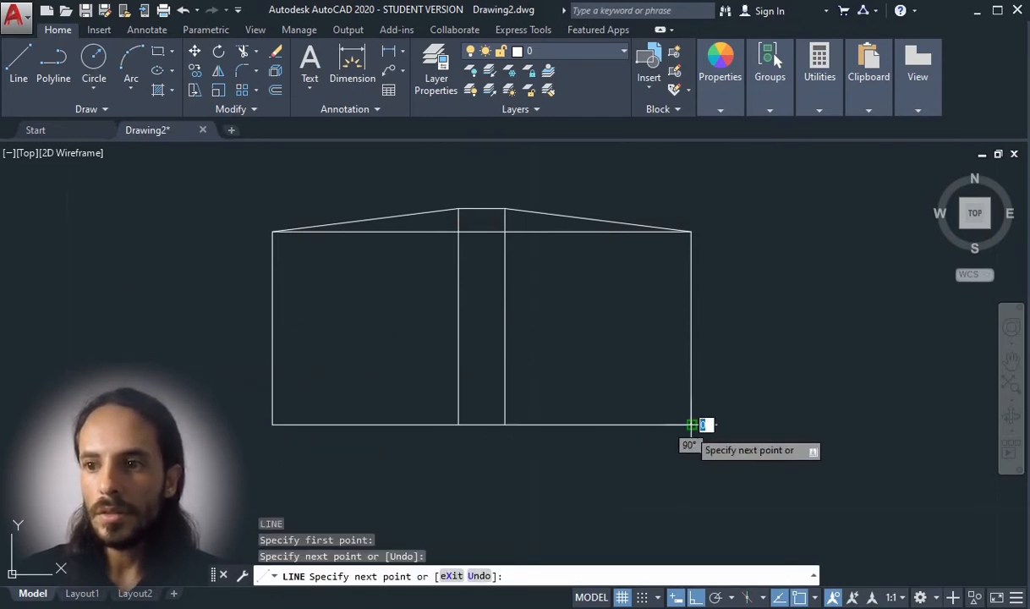
{"action": "key", "text": "Escape"}
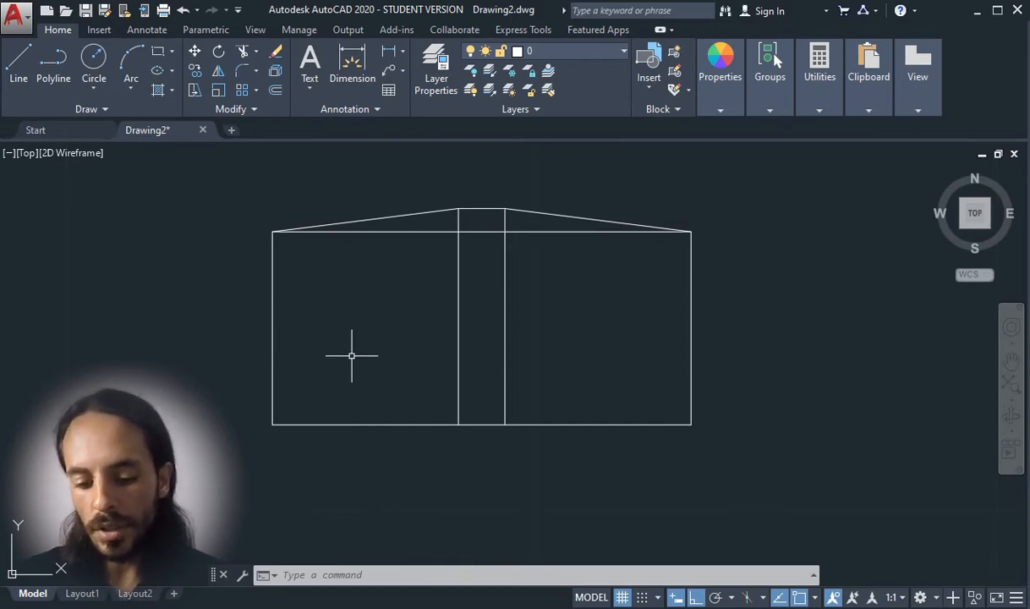
Copy the bottom horizontal line 1 unit straight up, using its left endpoint as the base point
{"action": "type", "text": "CO"}
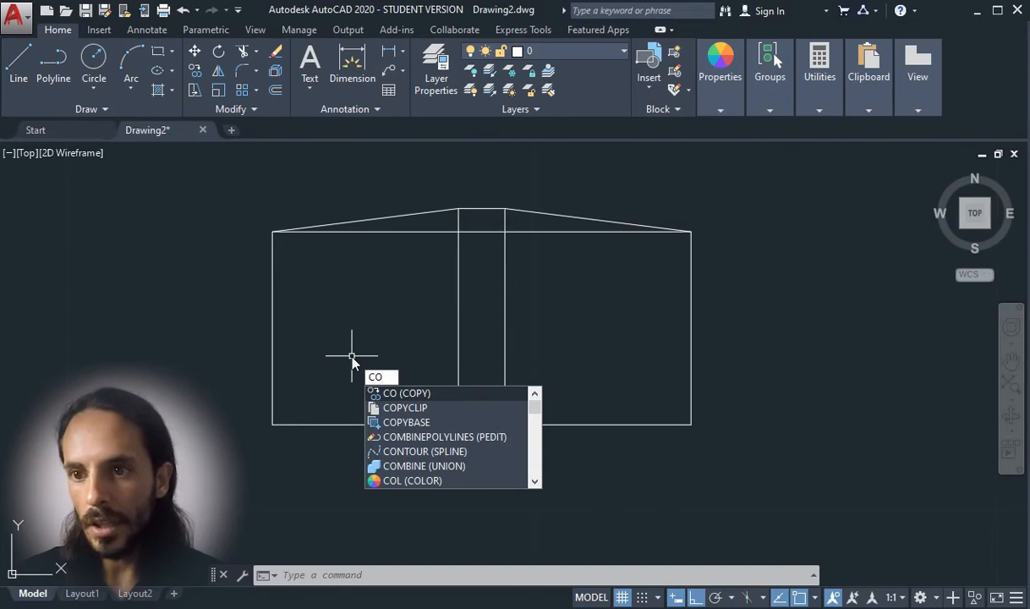
{"action": "key", "text": "Return"}
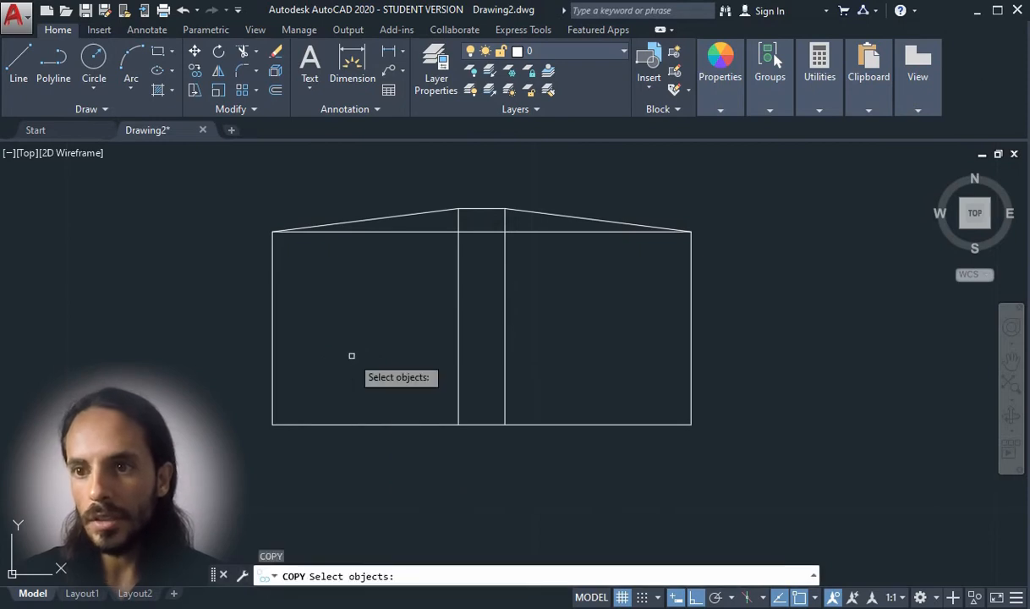
{"action": "left_click", "coordinate": [343, 424]}
{"action": "key", "text": "Return"}
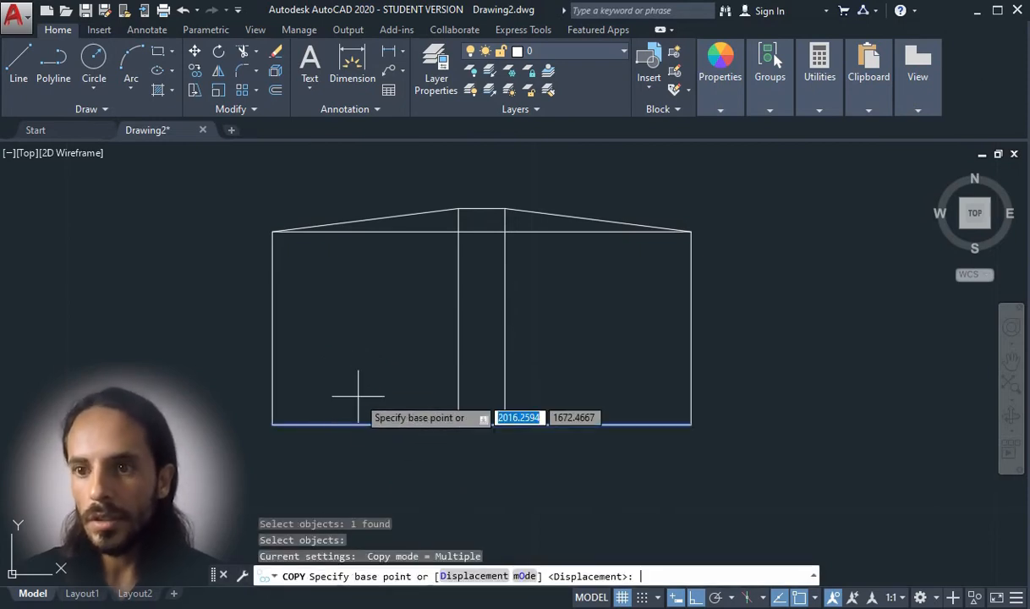
{"action": "left_click", "coordinate": [272, 424]}
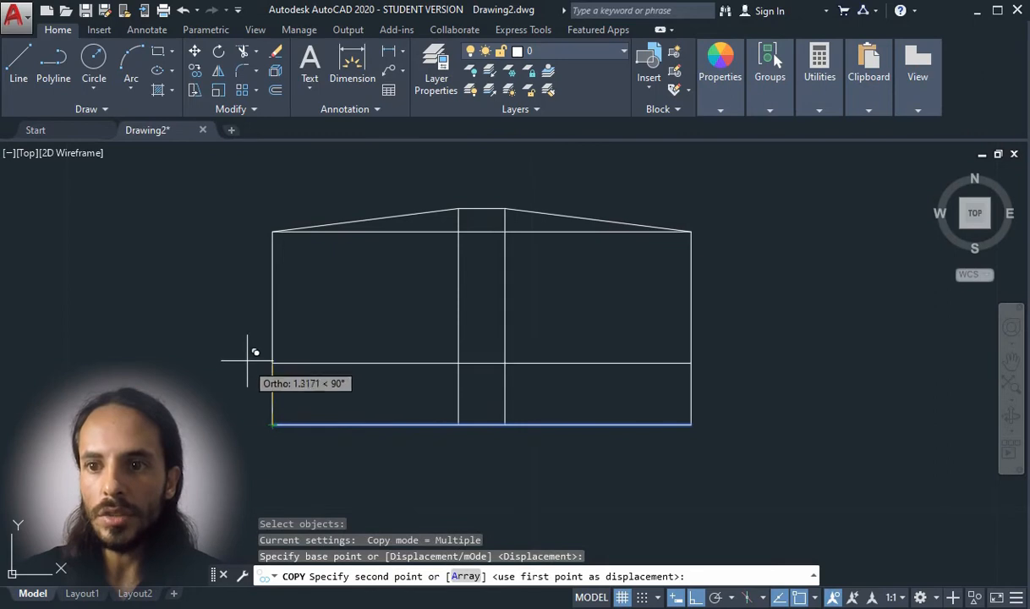
{"action": "type", "text": "1"}
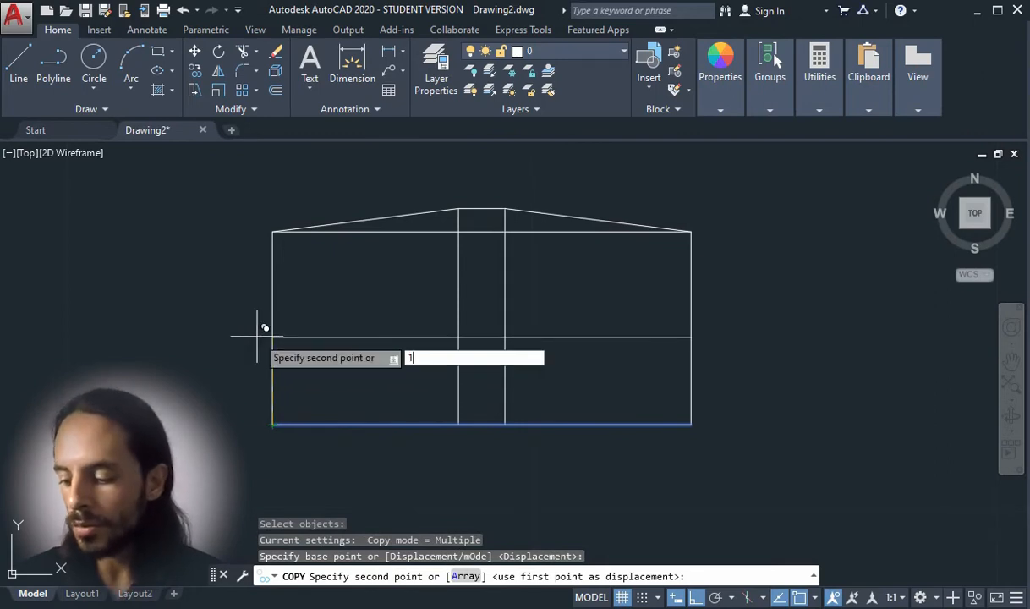
{"action": "key", "text": "Return"}
{"action": "key", "text": "Return"}
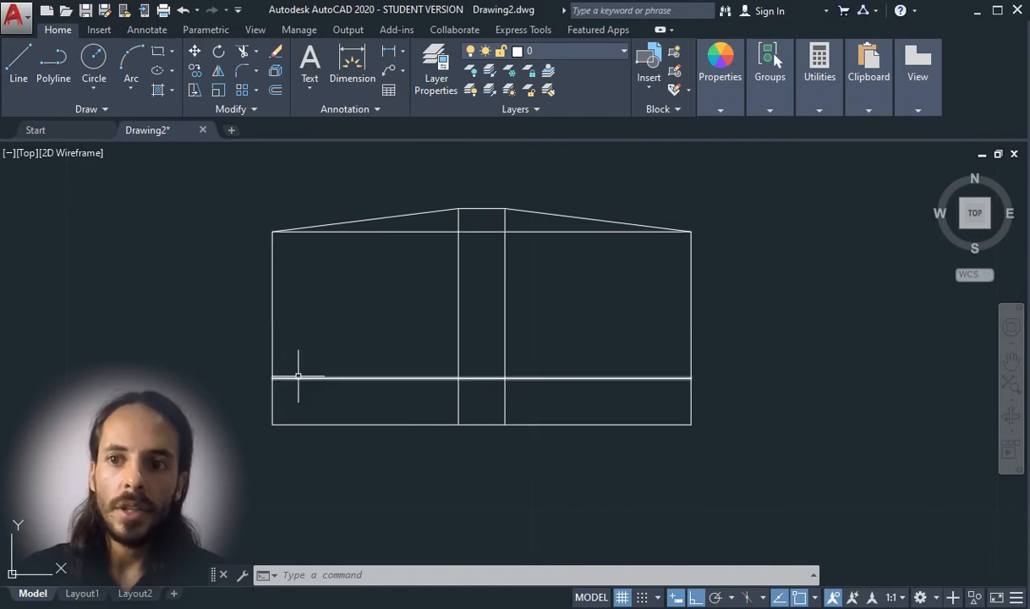
{"action": "scroll", "coordinate": [286, 379], "scroll_direction": "up", "scroll_amount": 5}
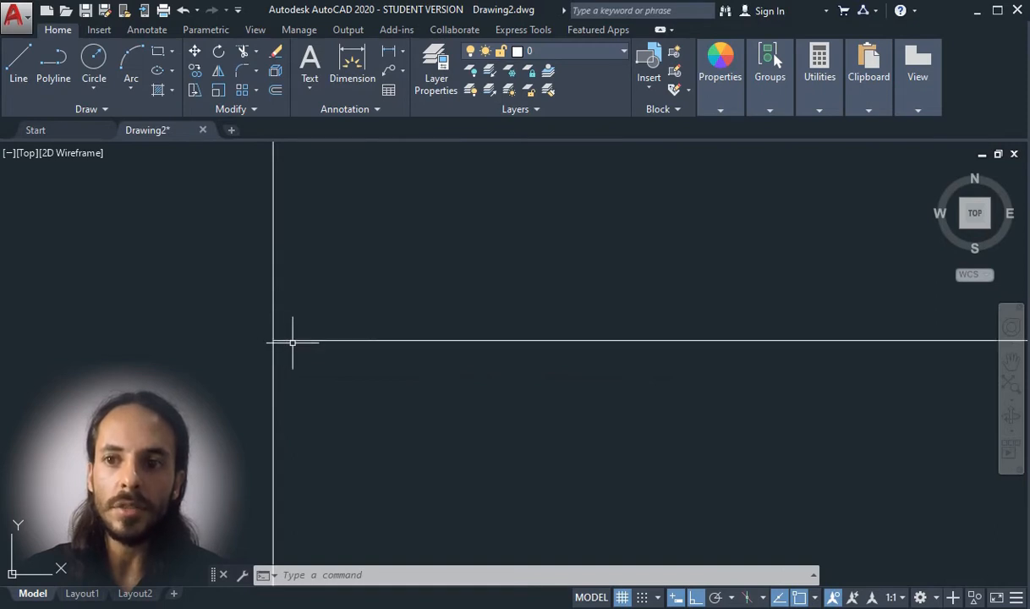
{"action": "scroll", "coordinate": [273, 401], "scroll_direction": "down", "scroll_amount": 5}
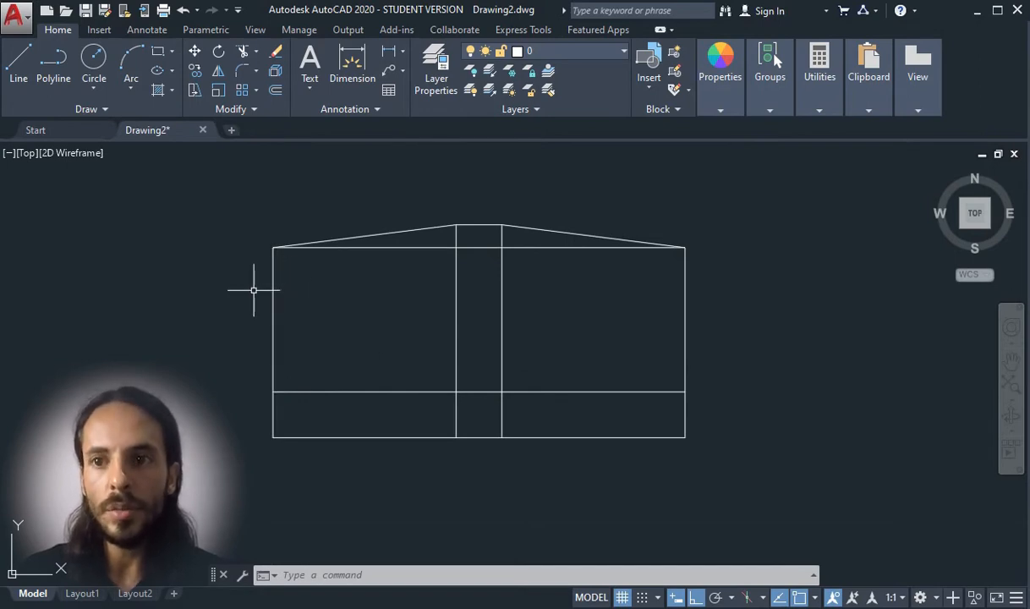
{"action": "key", "text": "Escape"}
{"action": "key", "text": "Escape"}
{"action": "key", "text": "Escape"}
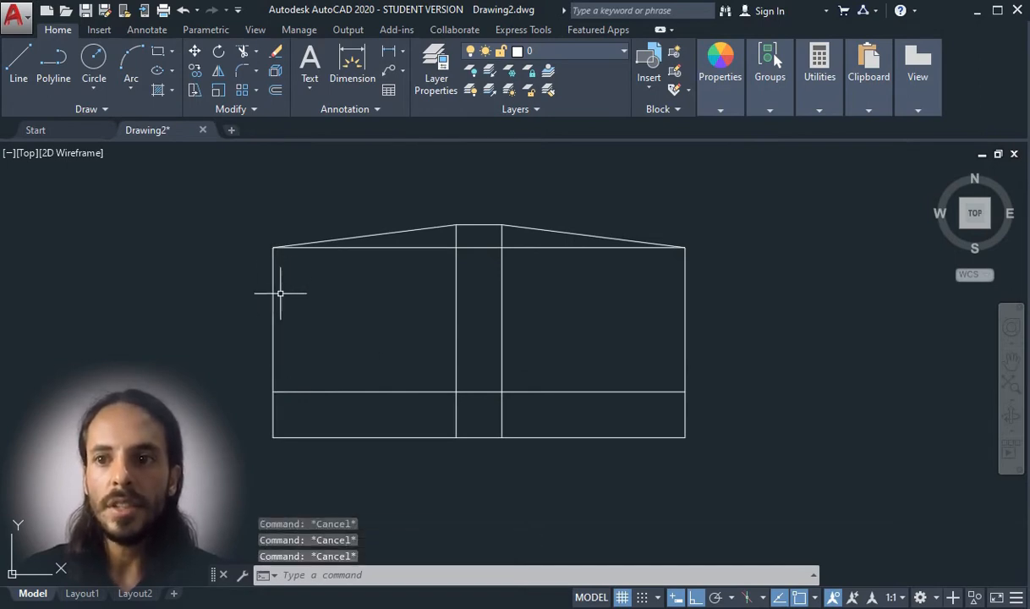
Shorten the leftmost vertical line by stretching its upper end down to the left endpoint of the copied horizontal line
{"action": "left_click", "coordinate": [272, 292]}
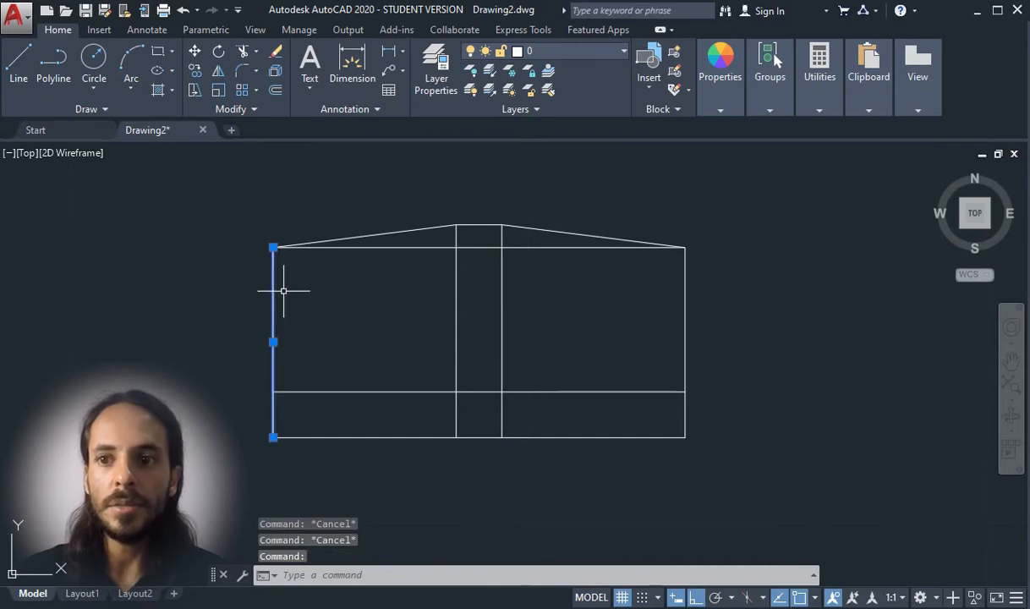
{"action": "left_click", "coordinate": [274, 247]}
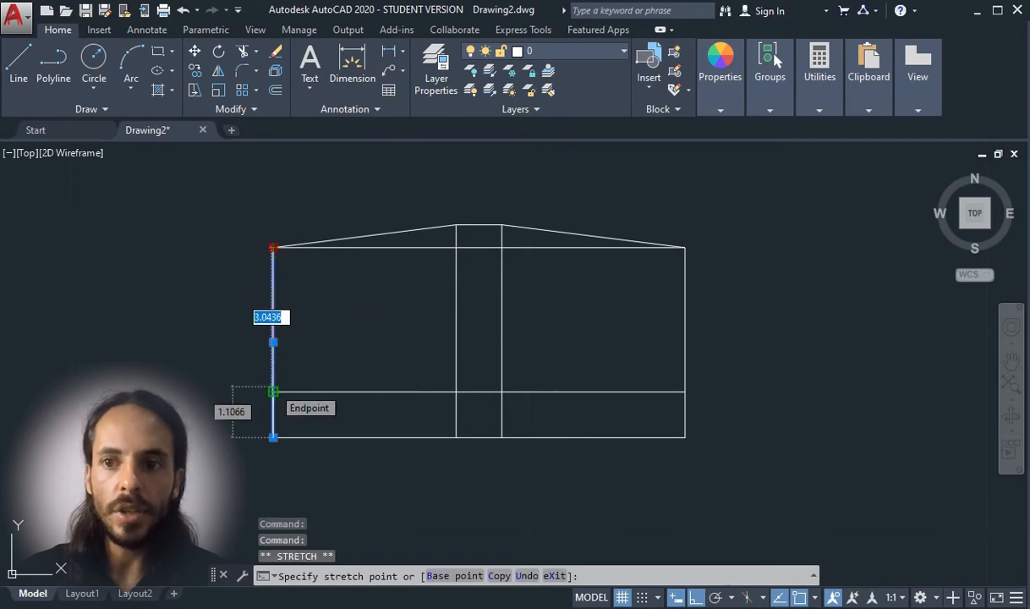
{"action": "left_click", "coordinate": [273, 392]}
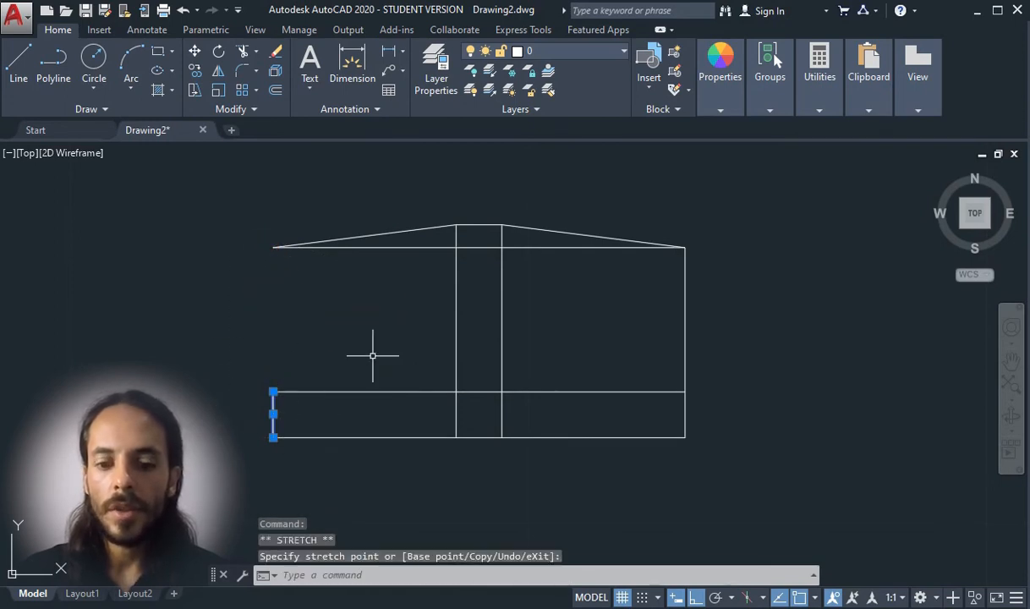
{"action": "key", "text": "Escape"}
{"action": "key", "text": "Escape"}
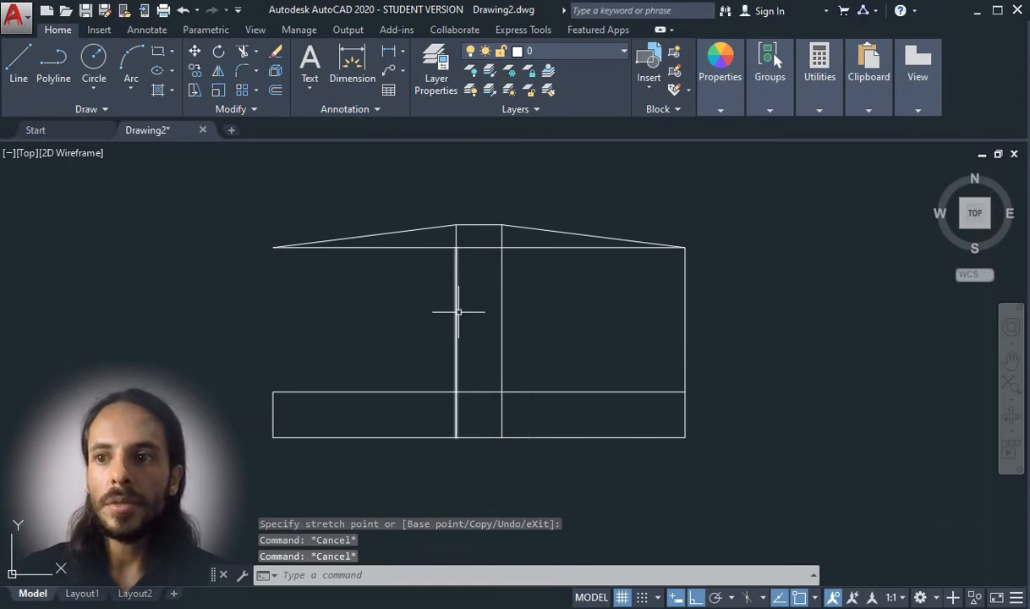
Shorten the vertical line below the rectangle's left edge by stretching its upper end down to its intersection with the copied horizontal line
{"action": "left_click", "coordinate": [457, 313]}
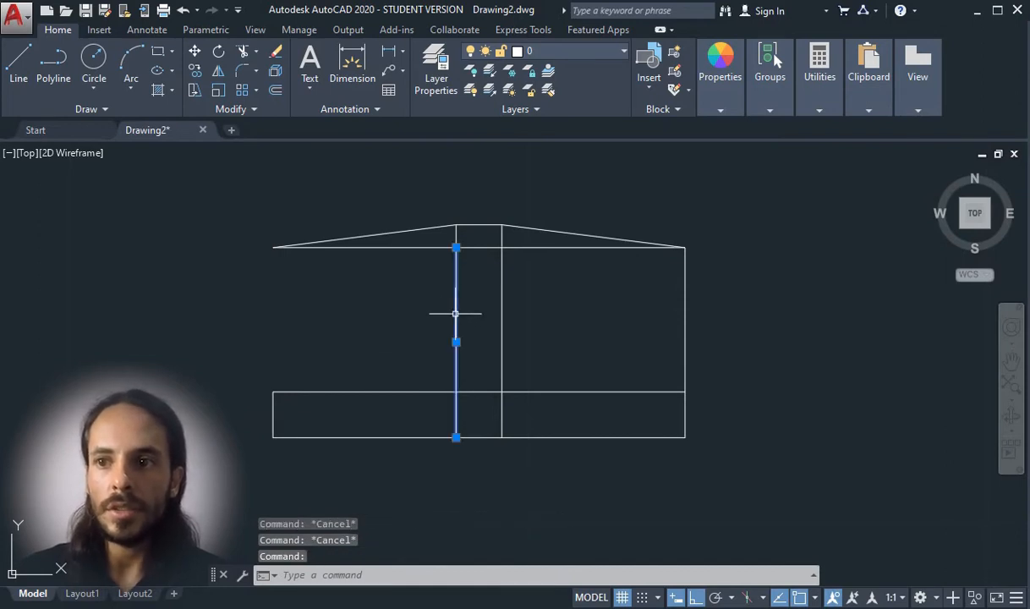
{"action": "left_click", "coordinate": [456, 247]}
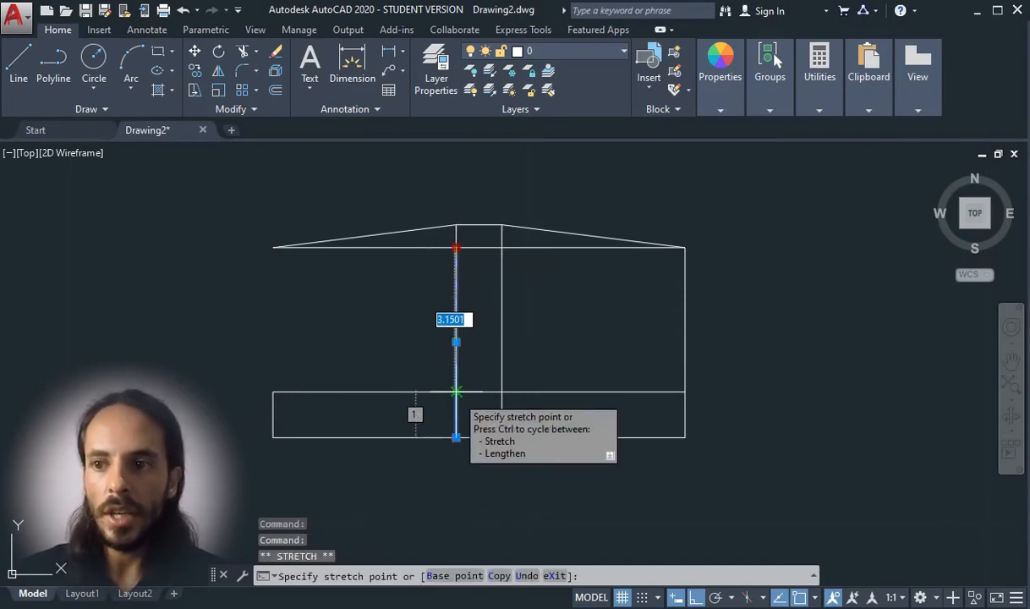
{"action": "left_click", "coordinate": [456, 391]}
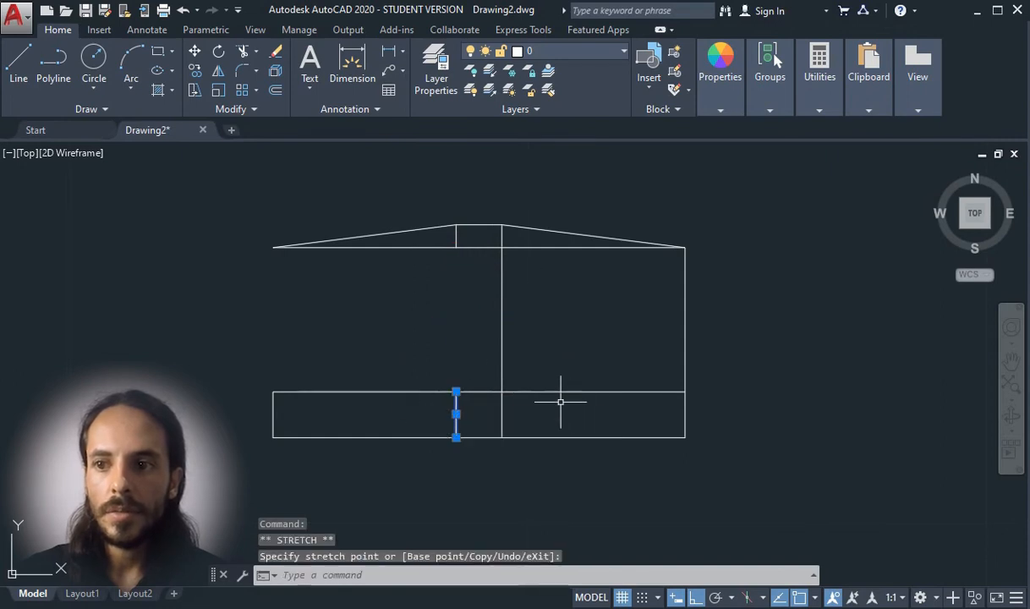
{"action": "key", "text": "Escape"}
{"action": "key", "text": "Escape"}
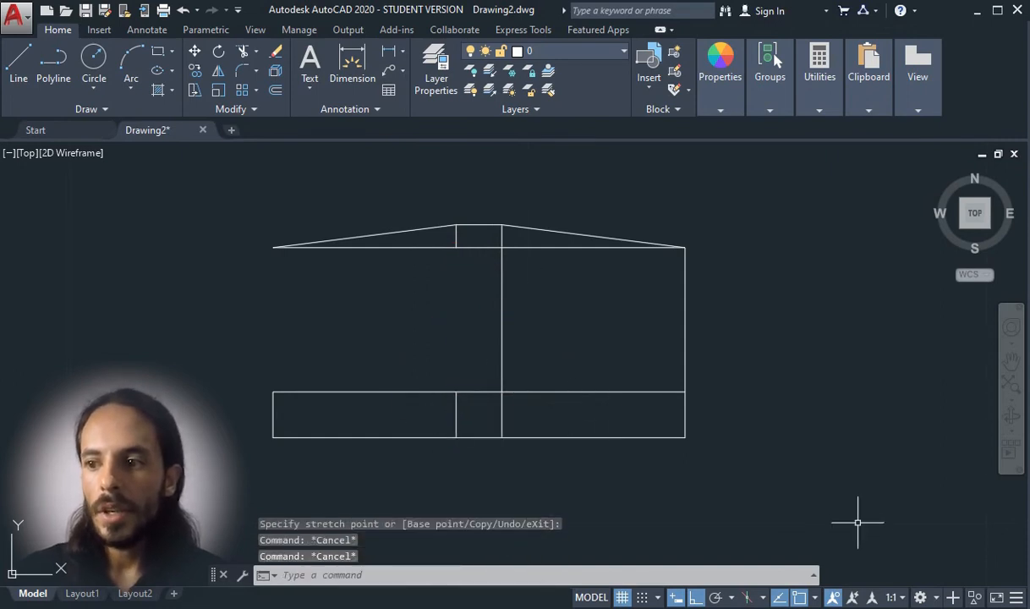
Check the object snap options and shorten the vertical line below the rectangle's right edge down to its intersection with the copied horizontal line
{"action": "left_click", "coordinate": [817, 598]}
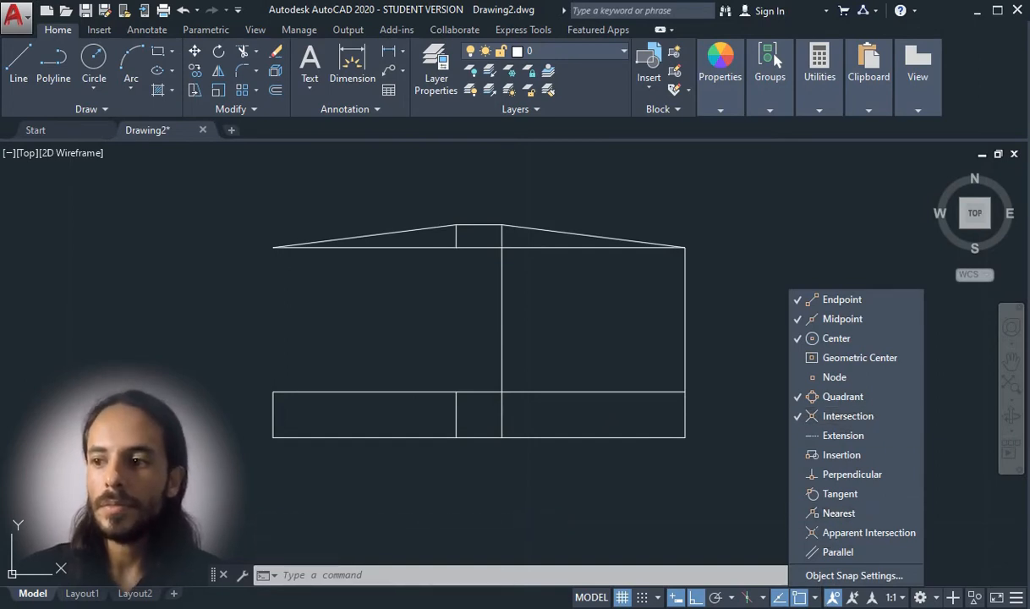
{"action": "left_click", "coordinate": [819, 599]}
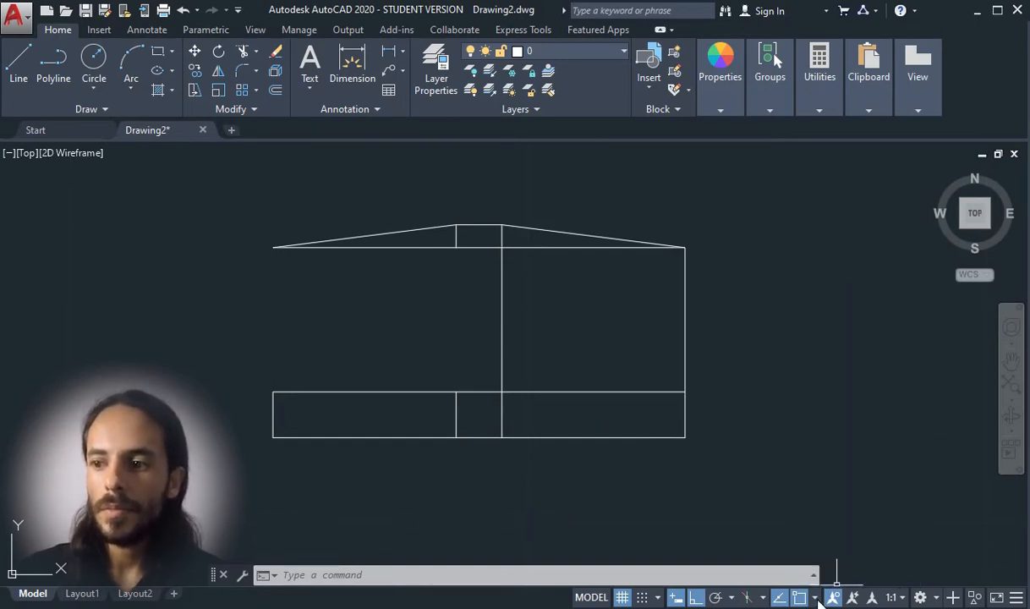
{"action": "left_click", "coordinate": [501, 305]}
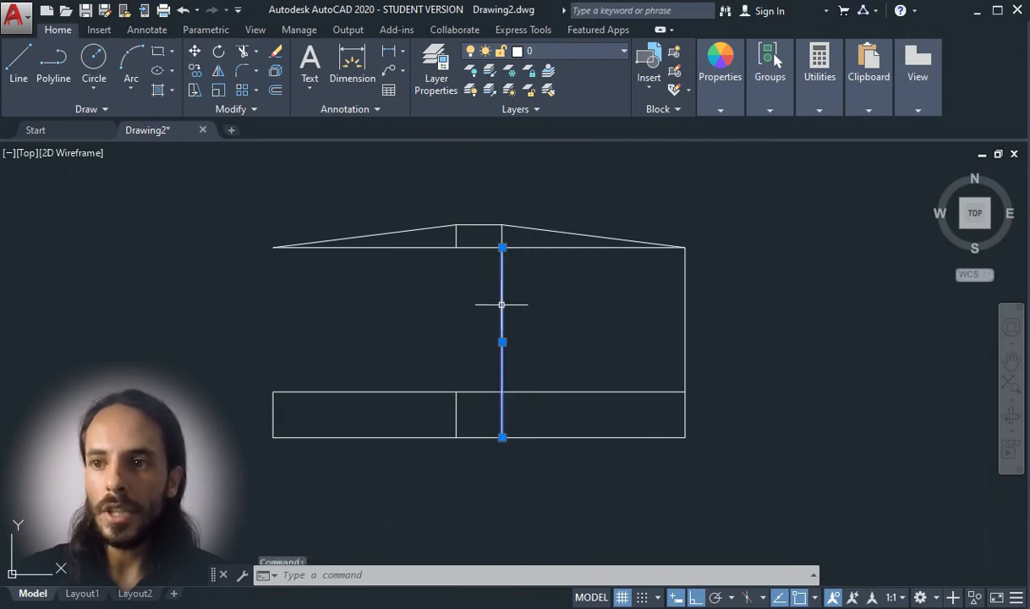
{"action": "left_click", "coordinate": [503, 248]}
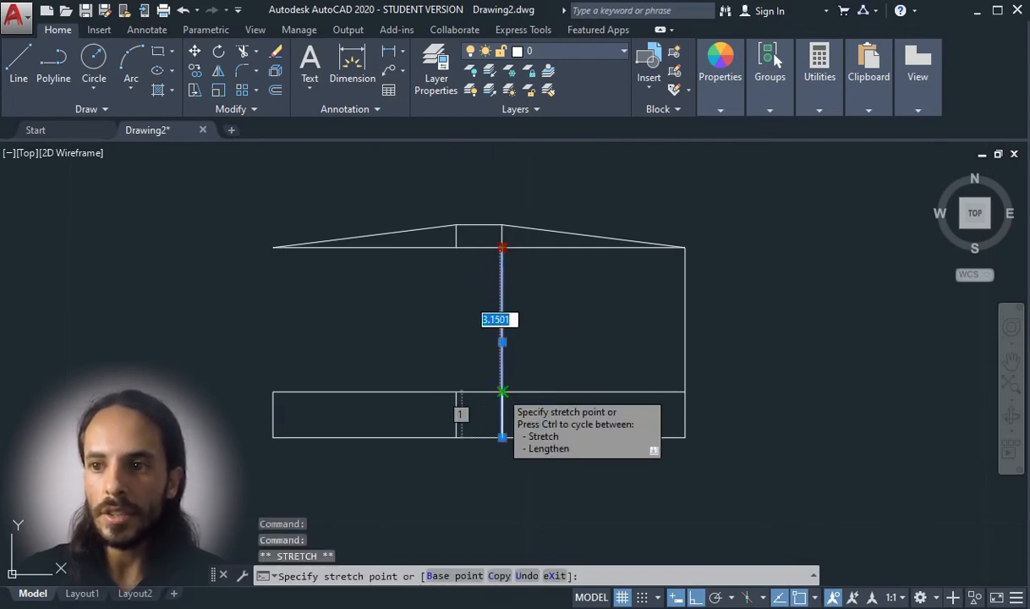
{"action": "left_click", "coordinate": [503, 392]}
{"action": "key", "text": "Escape"}
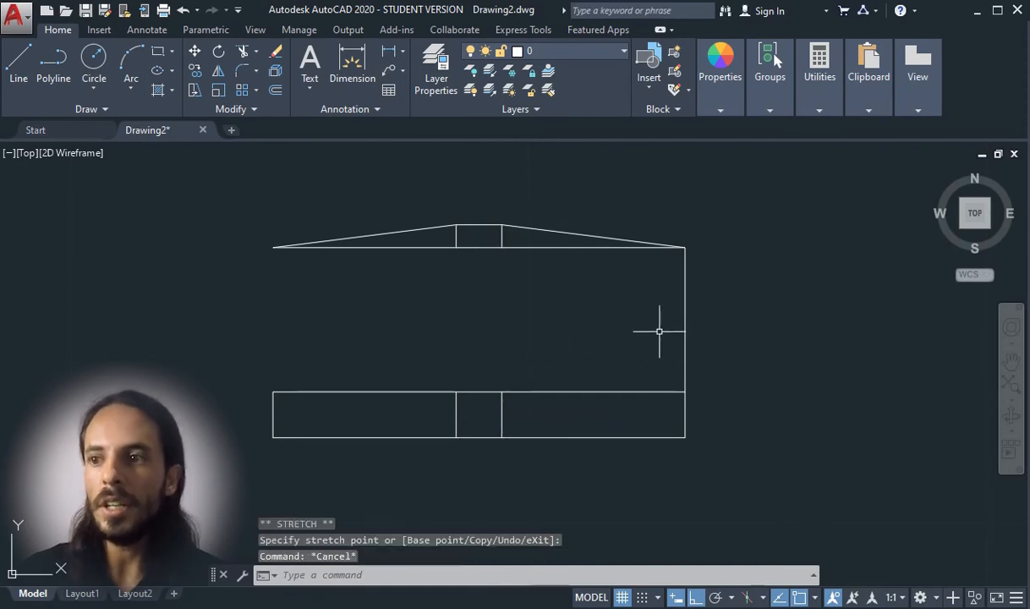
Shorten the rightmost vertical line by stretching its upper end down to the right endpoint of the copied horizontal line
{"action": "left_click", "coordinate": [684, 324]}
{"action": "left_click", "coordinate": [685, 248]}
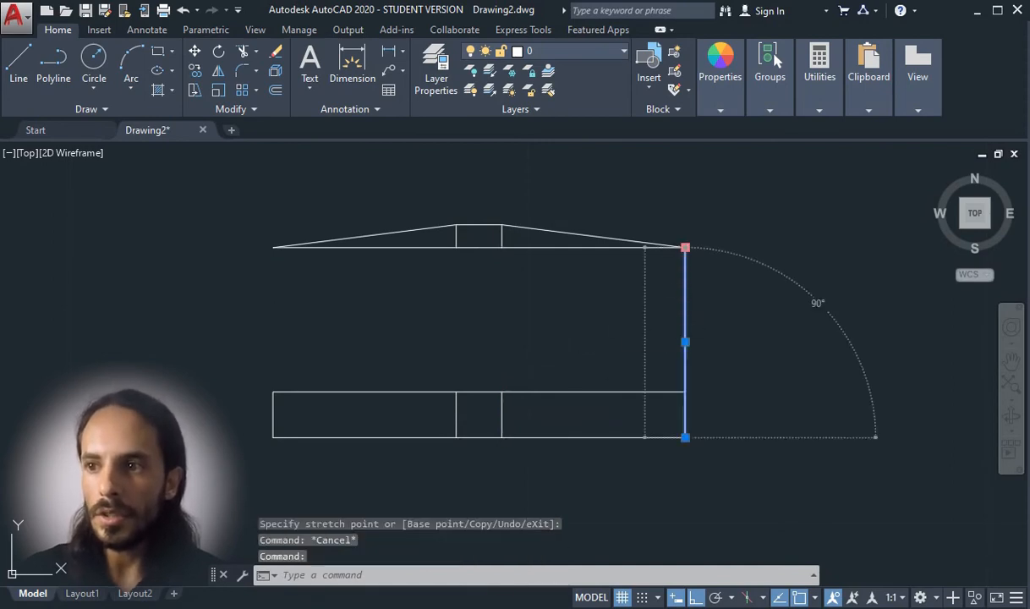
{"action": "left_click", "coordinate": [685, 391]}
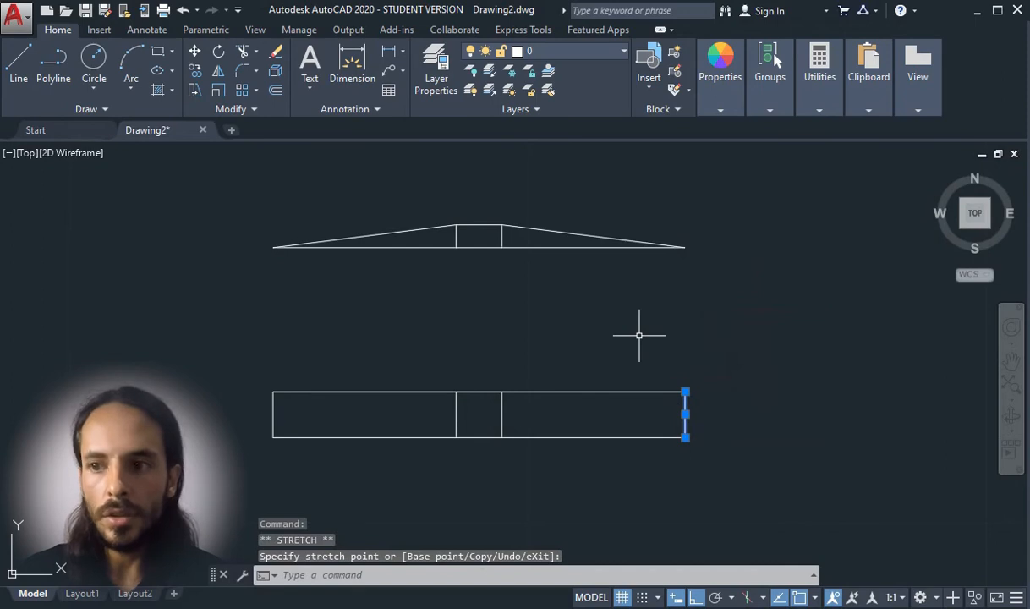
{"action": "key", "text": "Escape"}
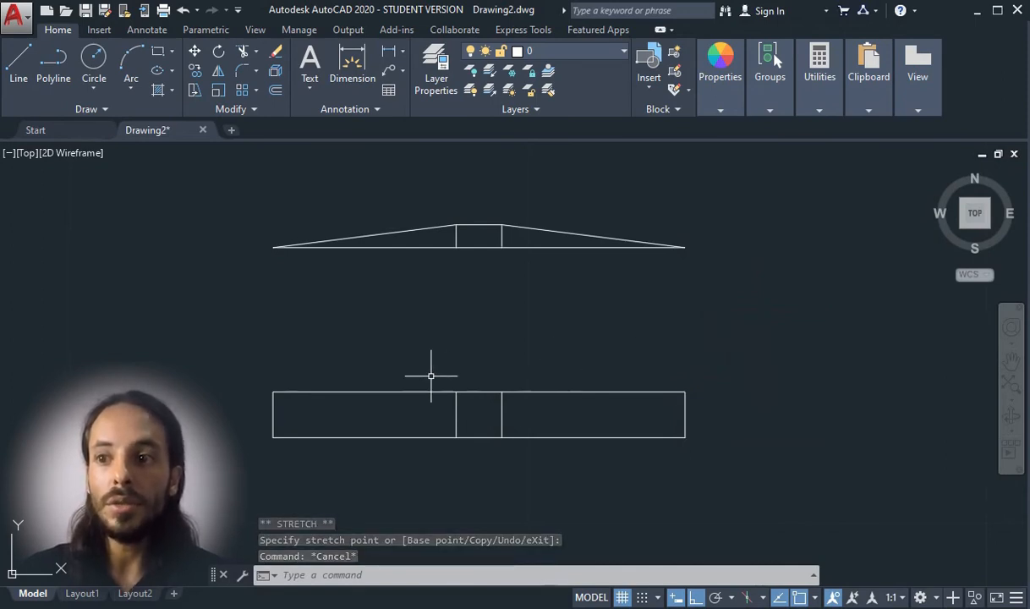
Undo the stretches of all four vertical lines to restore their full height up to the roof-shaped profile
{"action": "scroll", "coordinate": [441, 373], "scroll_direction": "up", "scroll_amount": 1}
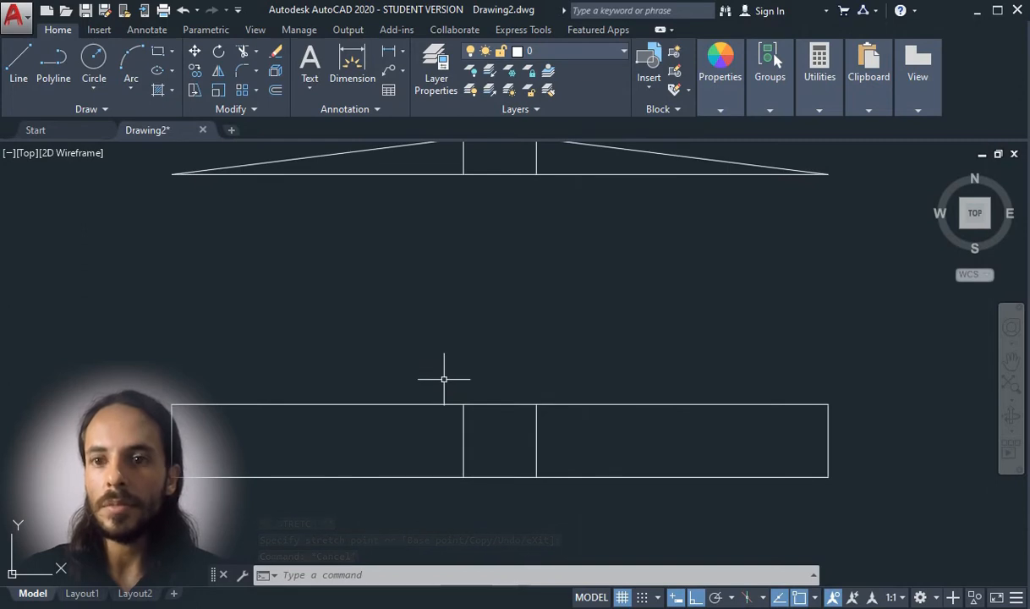
{"action": "key", "text": "ctrl+z"}
{"action": "key", "text": "ctrl+z"}
{"action": "key", "text": "ctrl+z"}
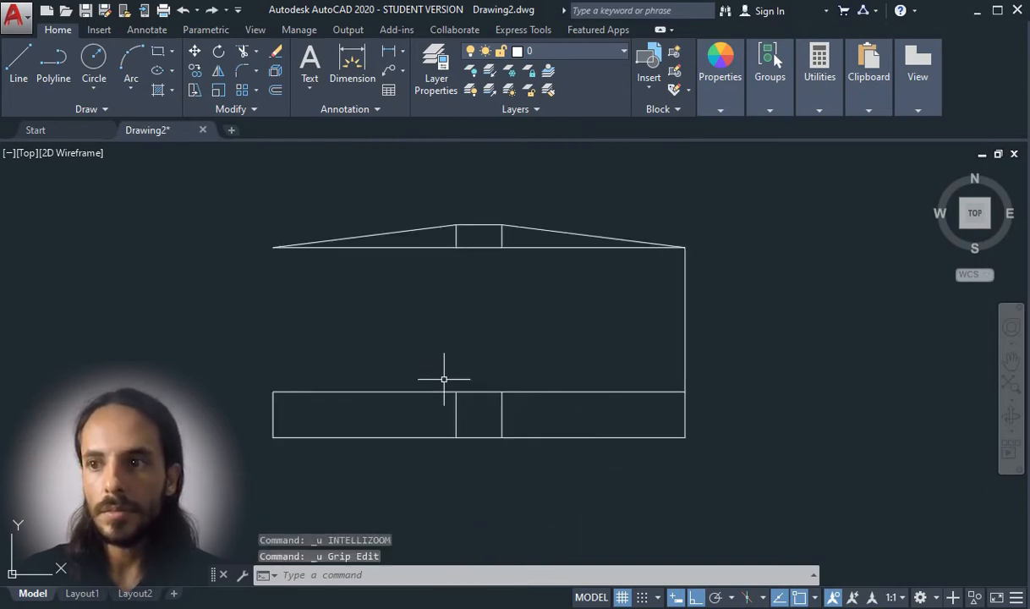
{"action": "key", "text": "ctrl+z"}
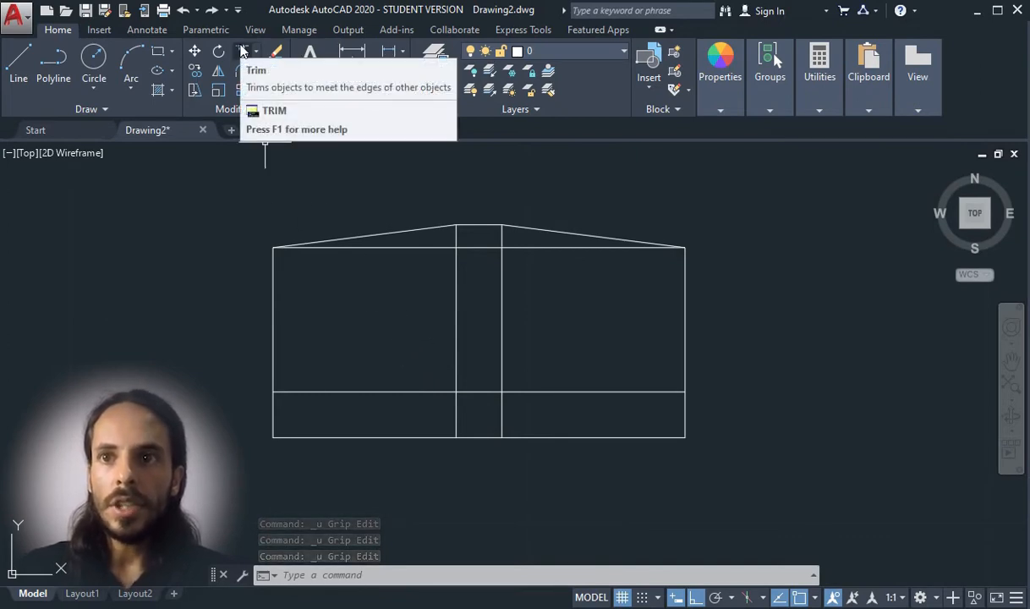
Trim the four vertical lines above the copied horizontal line, using that line as the cutting edge, and undo the trim
{"action": "left_click", "coordinate": [241, 50]}
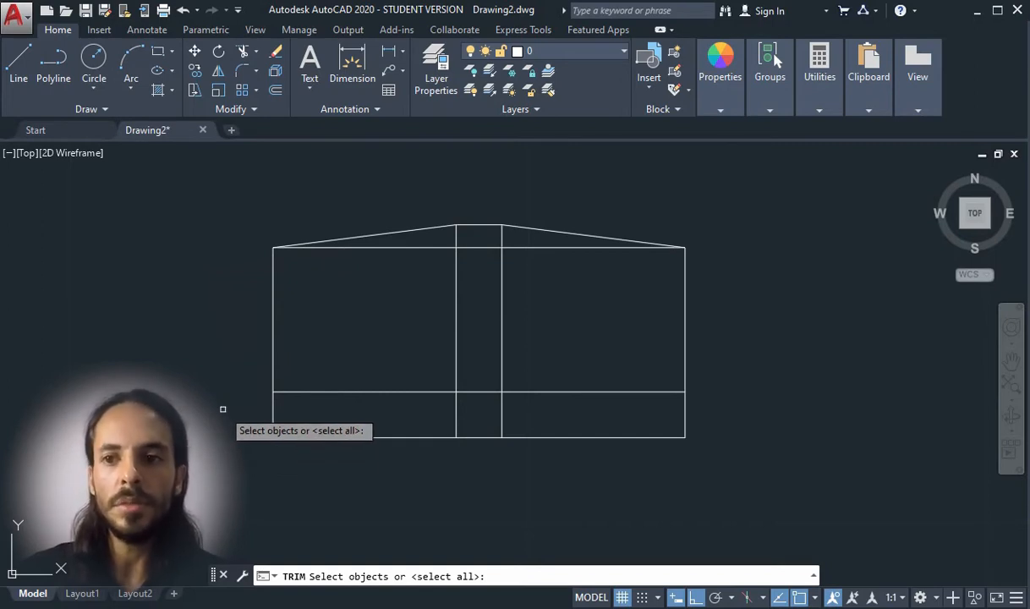
{"action": "left_click", "coordinate": [336, 391]}
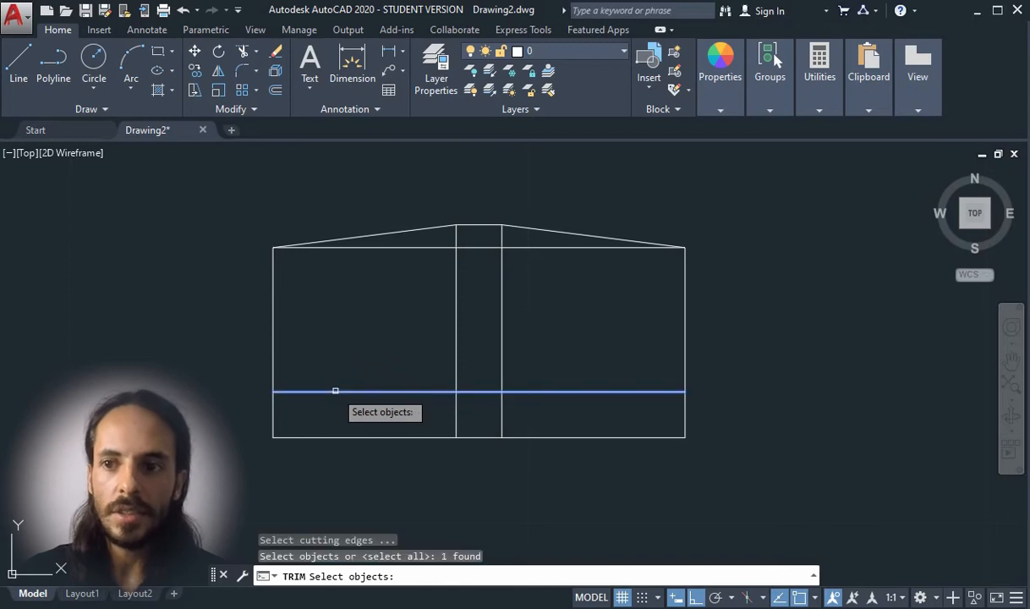
{"action": "key", "text": "Return"}
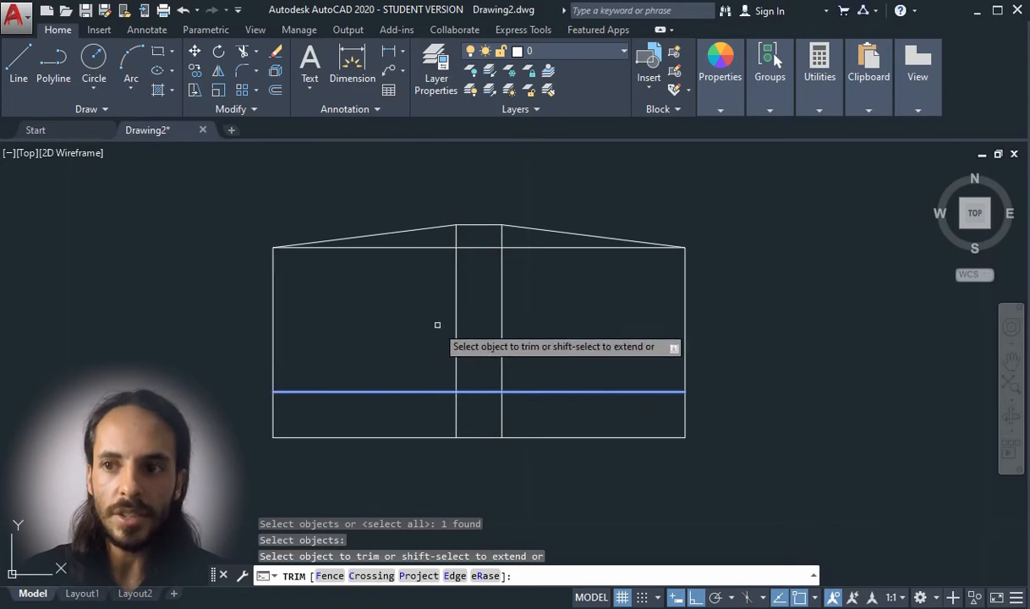
{"action": "left_click", "coordinate": [275, 332]}
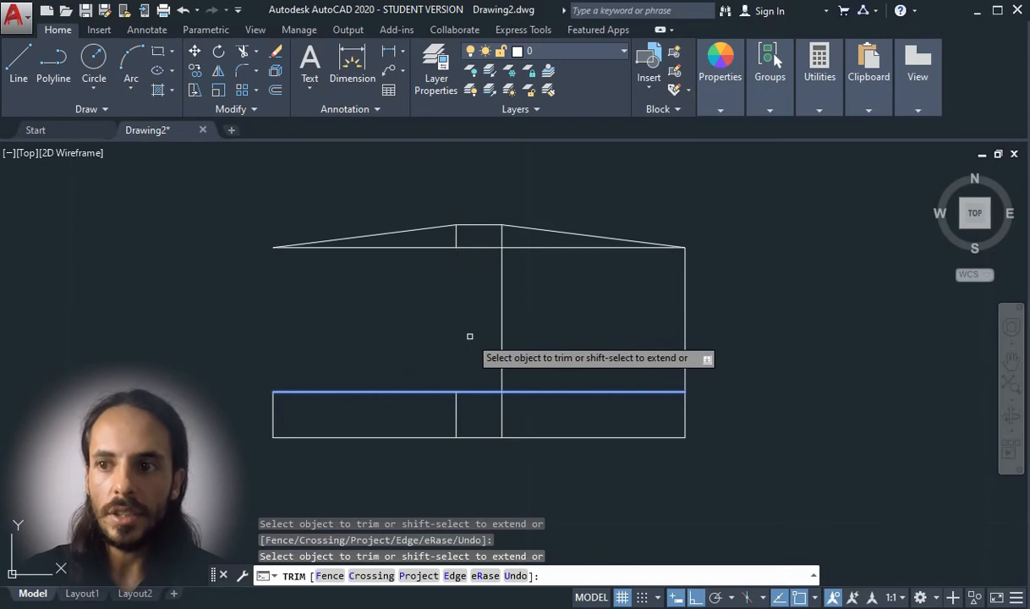
{"action": "left_click", "coordinate": [501, 336]}
{"action": "left_click", "coordinate": [685, 338]}
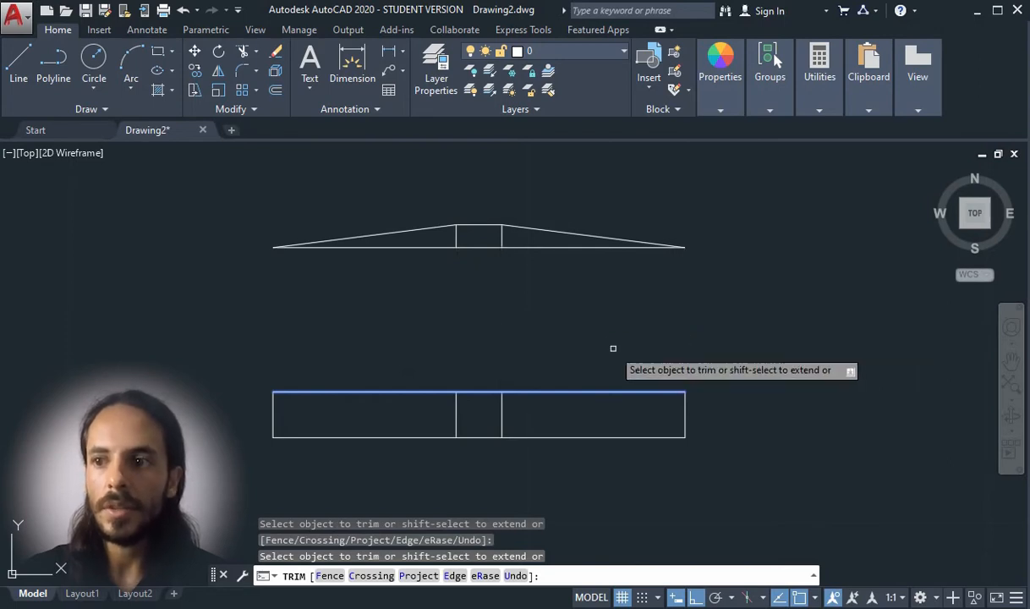
{"action": "key", "text": "Return"}
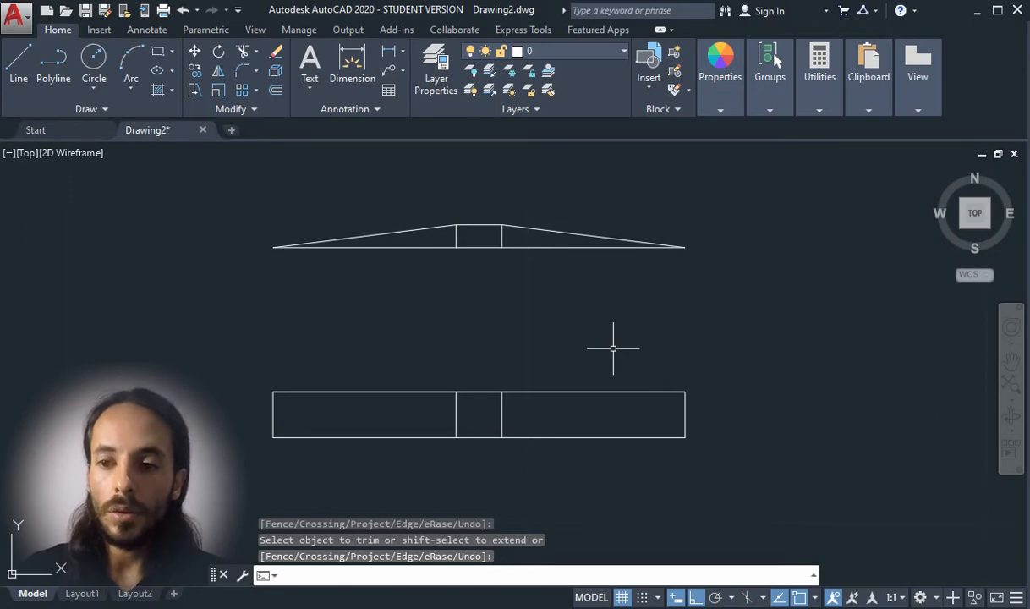
{"action": "key", "text": "ctrl+z"}
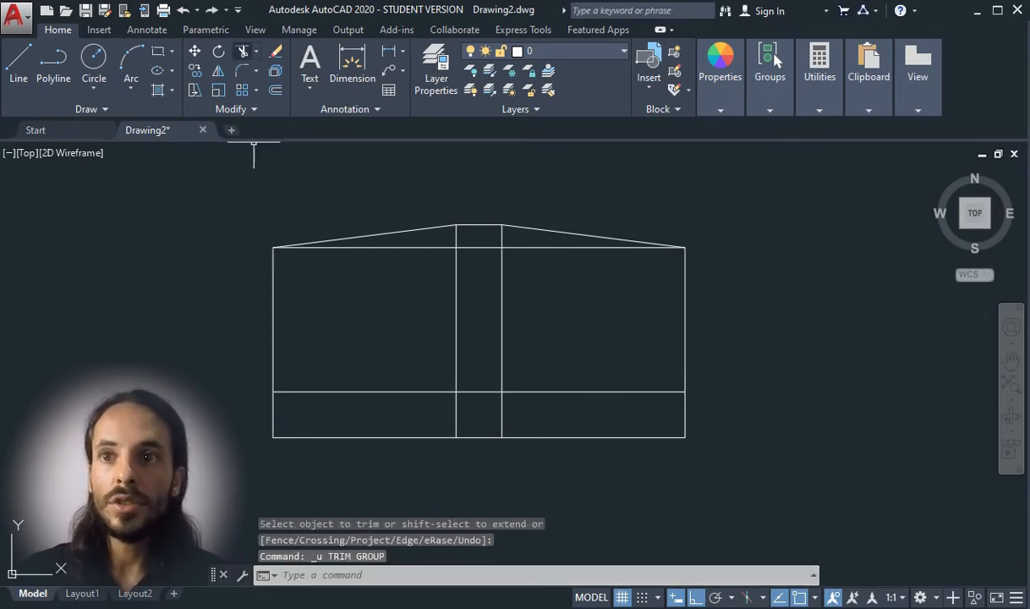
{"action": "left_click", "coordinate": [242, 56]}
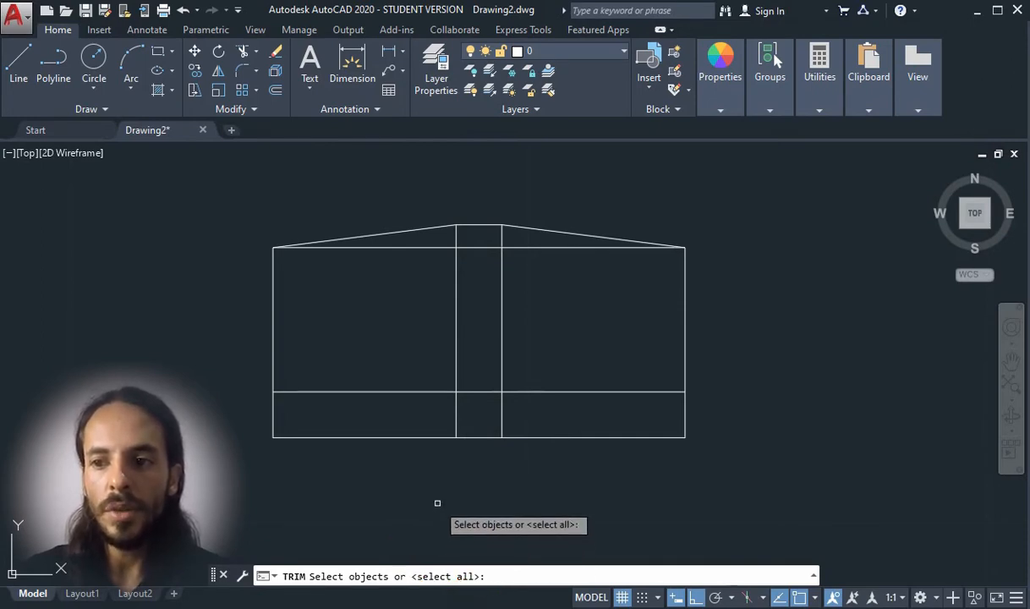
{"action": "key", "text": "Escape"}
{"action": "key", "text": "Escape"}
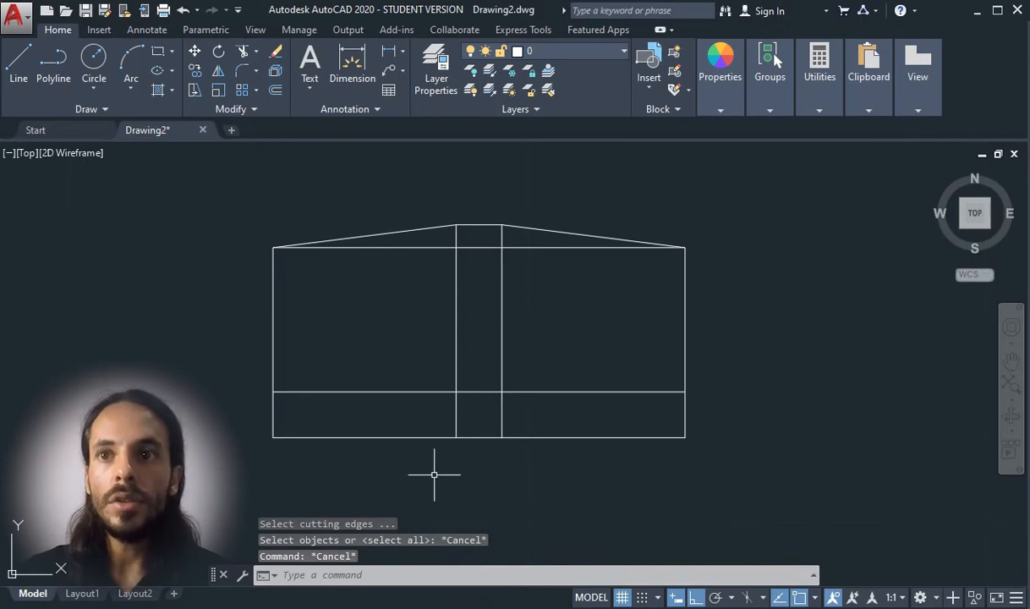
Trim the vertical lines above the copied horizontal line with all objects as cutting edges, and undo the trim
{"action": "left_click", "coordinate": [243, 52]}
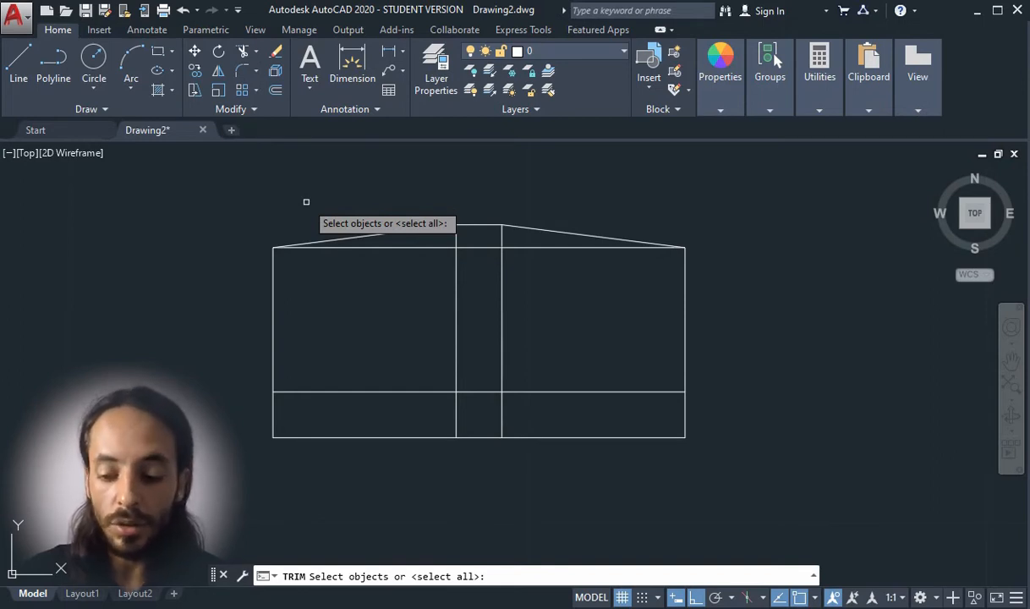
{"action": "key", "text": "Return"}
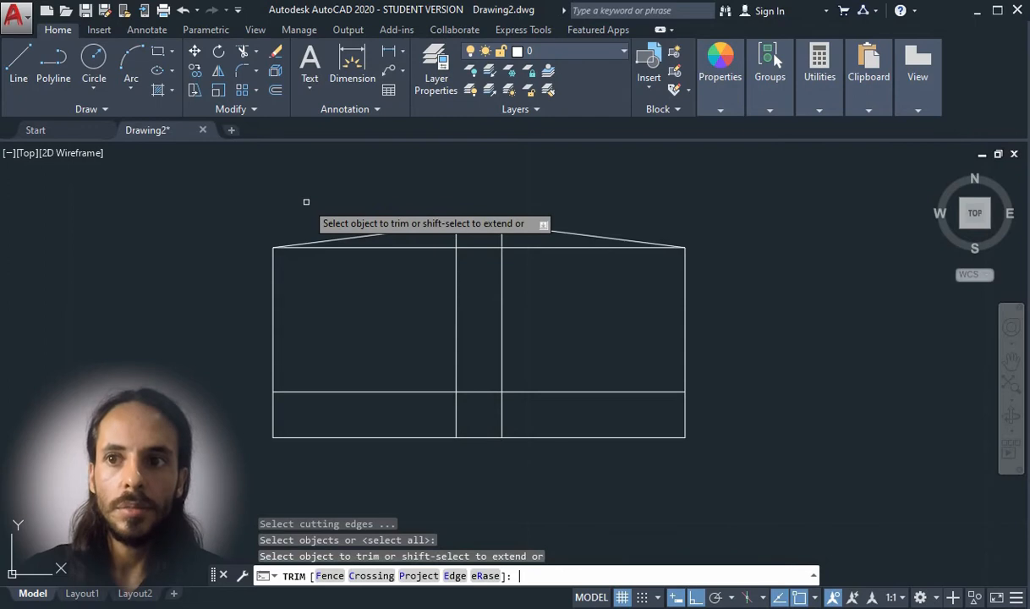
{"action": "left_click", "coordinate": [456, 317]}
{"action": "left_click", "coordinate": [503, 322]}
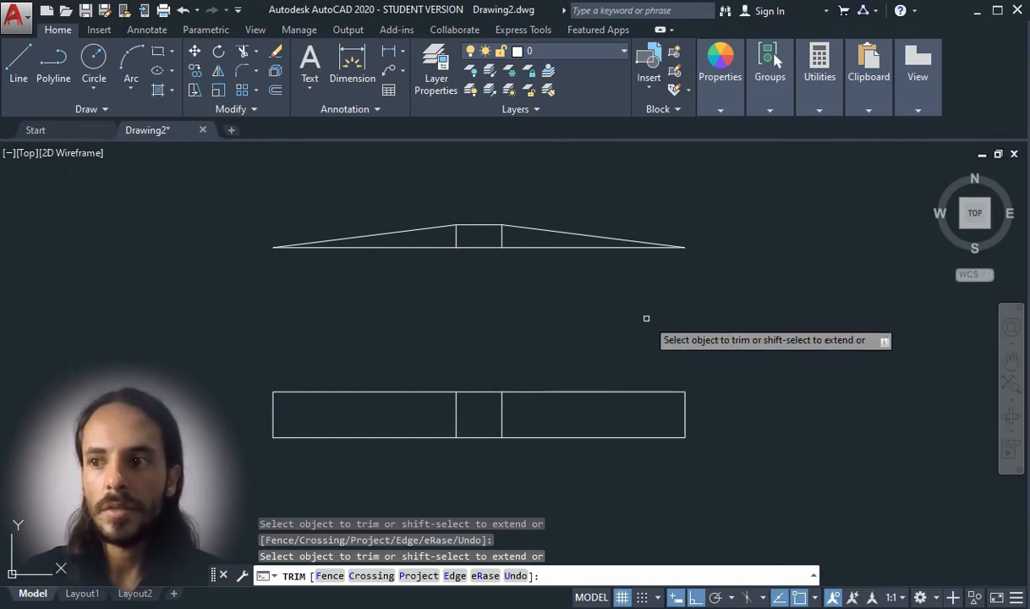
{"action": "key", "text": "Escape"}
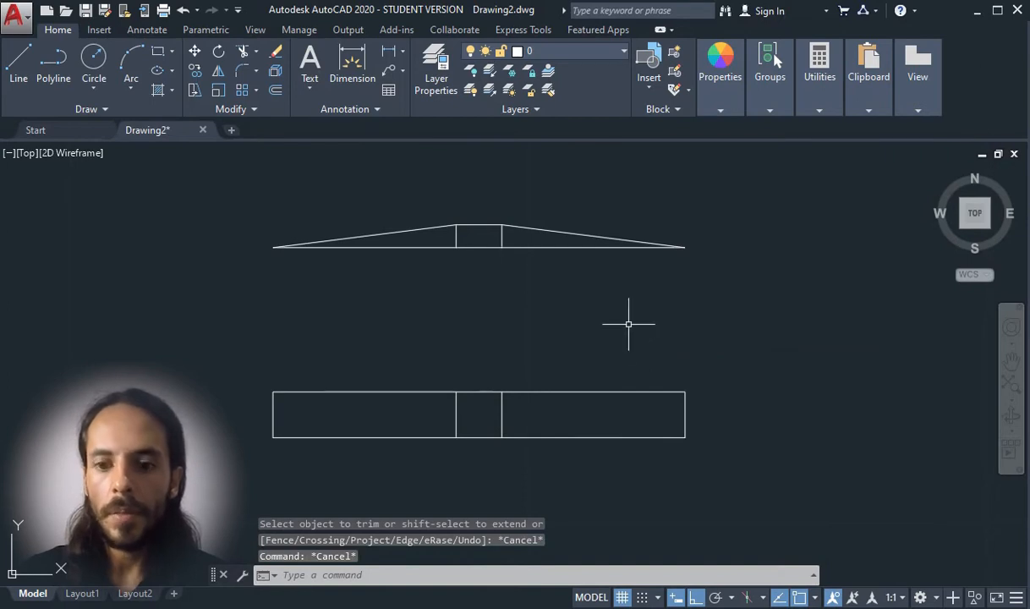
{"action": "key", "text": "ctrl+z"}
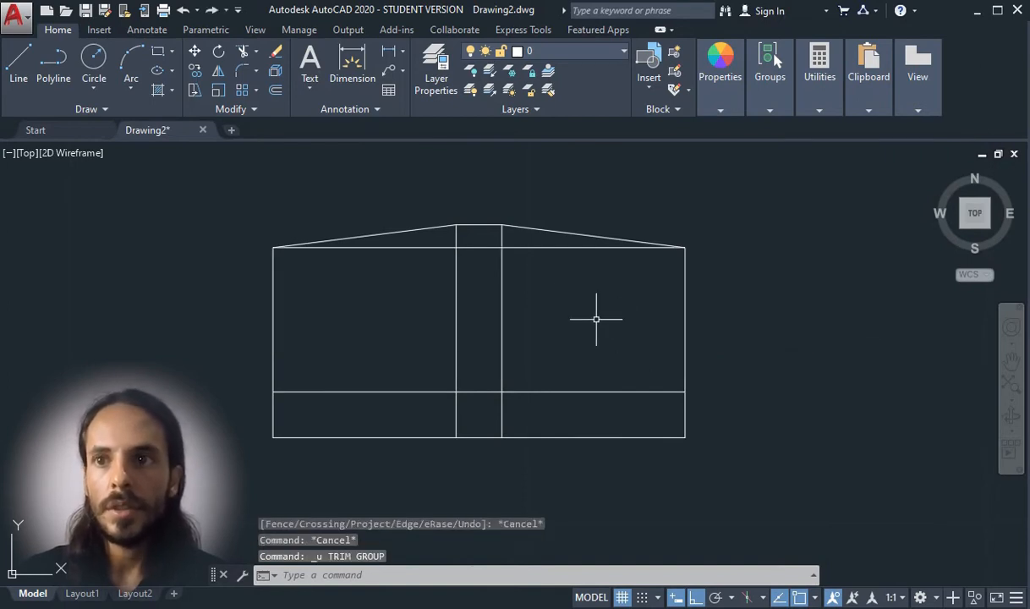
Trim the four vertical lines between the upper profile's base and the copied horizontal line, using all objects as cutting edges
{"action": "left_click", "coordinate": [244, 53]}
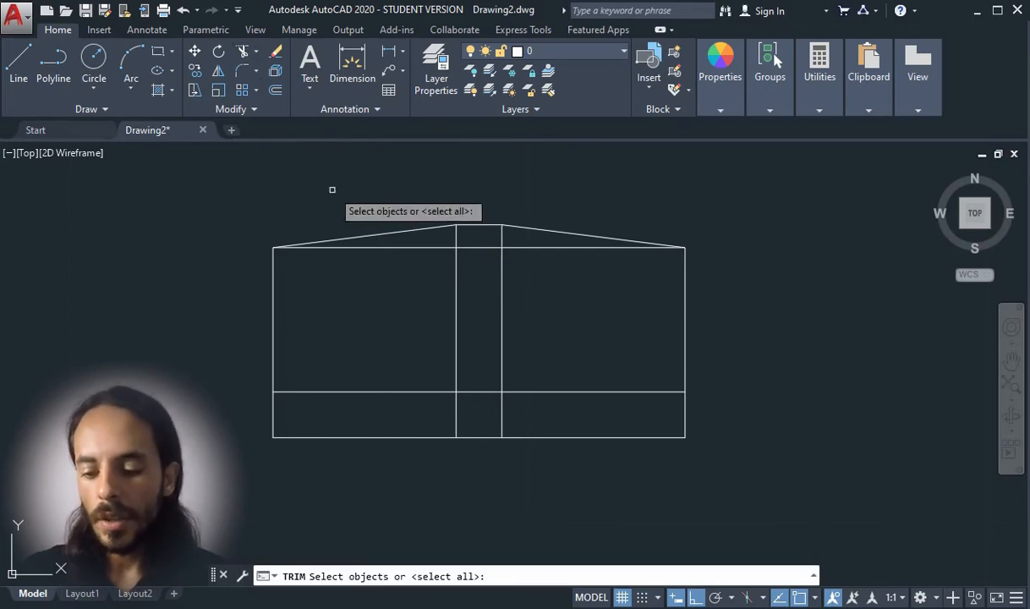
{"action": "key", "text": "Return"}
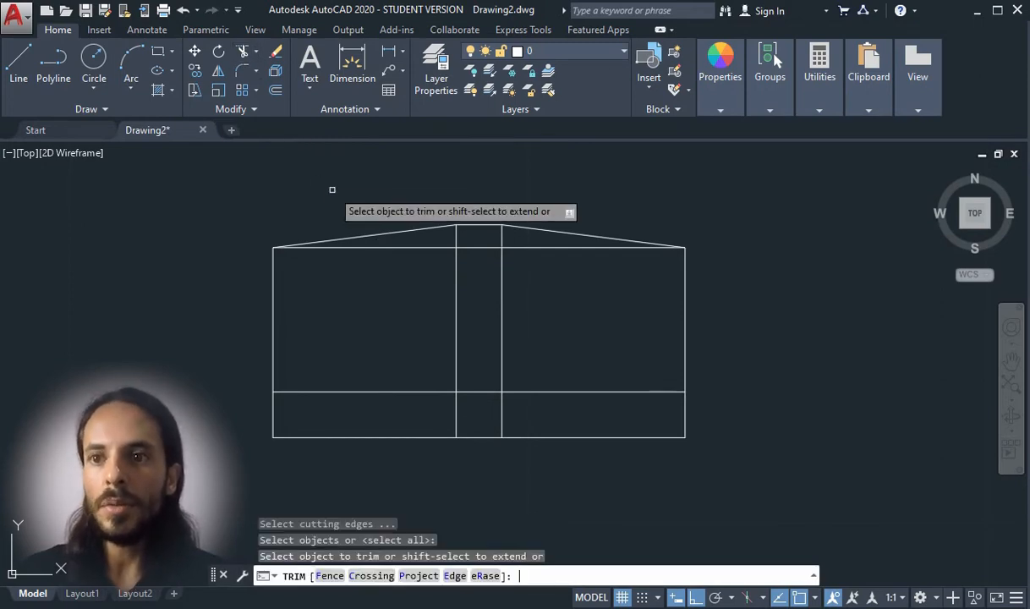
{"action": "left_click", "coordinate": [271, 292]}
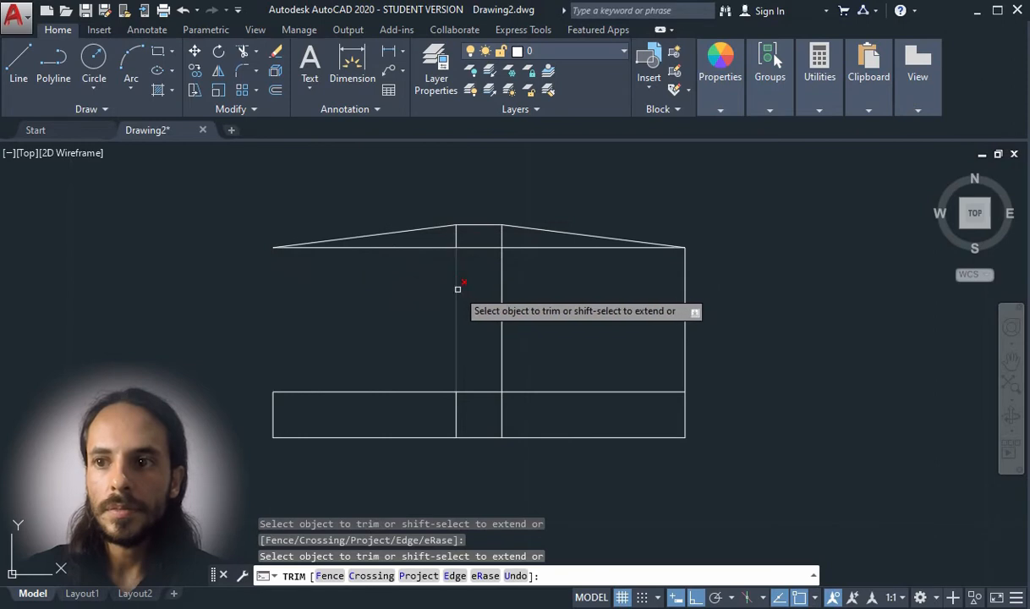
{"action": "left_click", "coordinate": [457, 288]}
{"action": "left_click", "coordinate": [503, 292]}
{"action": "left_click", "coordinate": [686, 308]}
Try trimming away the two vertical sides of the upper profile's central rectangle, undo those trims and end the Trim command
{"action": "scroll", "coordinate": [503, 207], "scroll_direction": "up", "scroll_amount": 4}
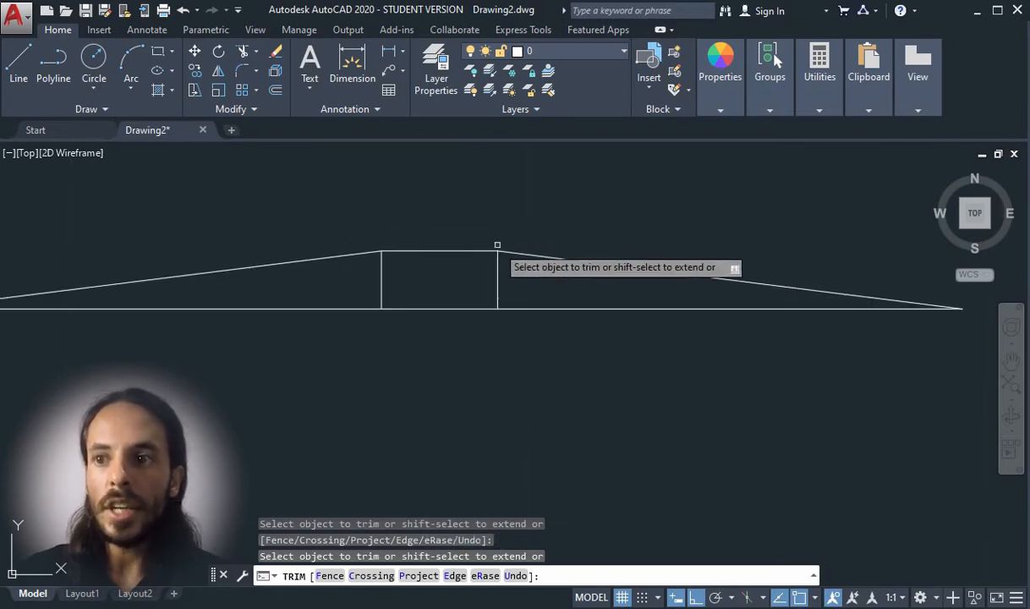
{"action": "left_click", "coordinate": [497, 278]}
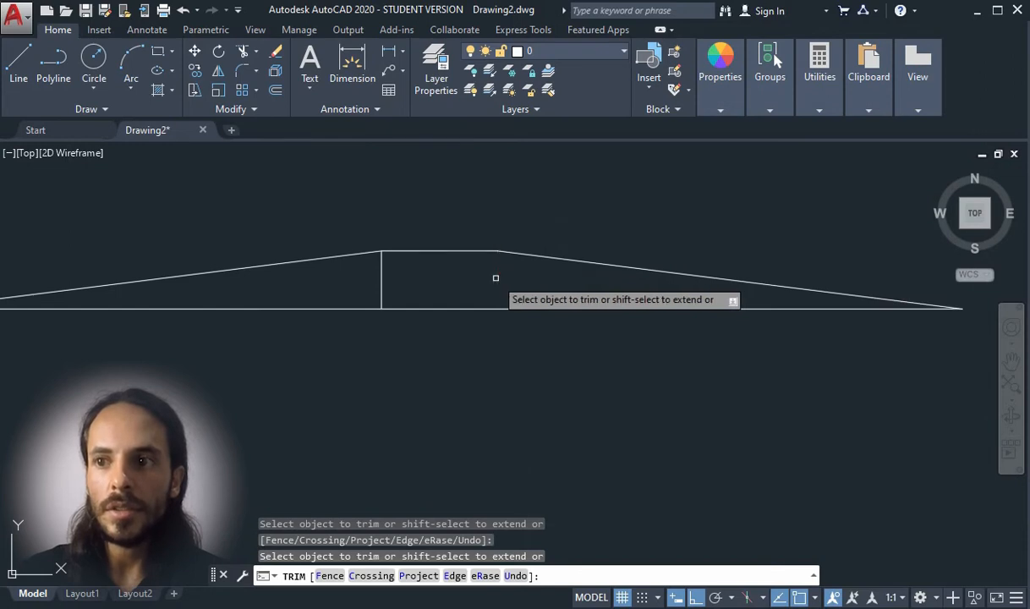
{"action": "left_click", "coordinate": [383, 277]}
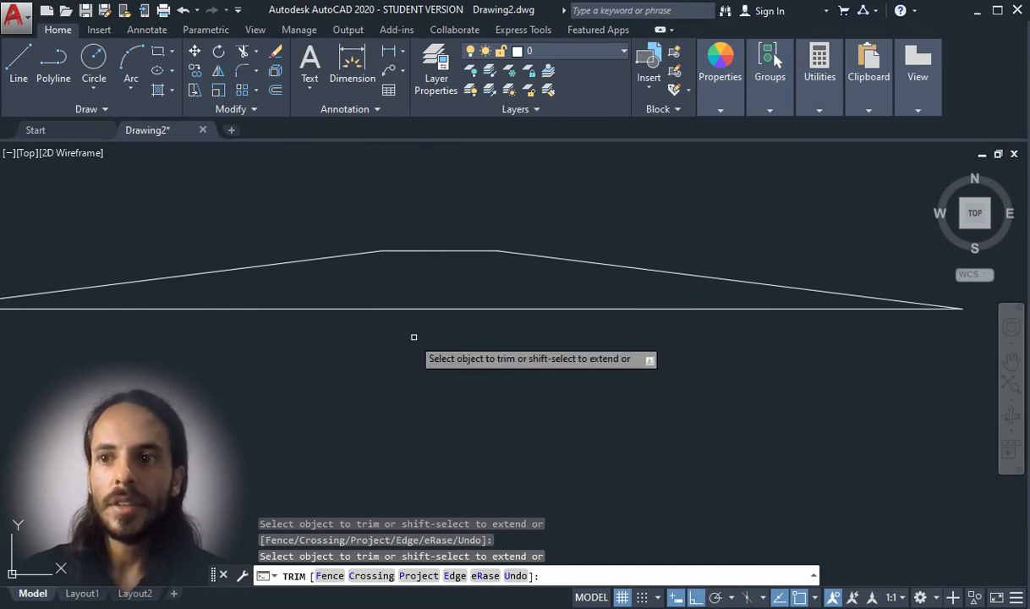
{"action": "scroll", "coordinate": [415, 336], "scroll_direction": "down", "scroll_amount": 2}
{"action": "left_click", "coordinate": [432, 281]}
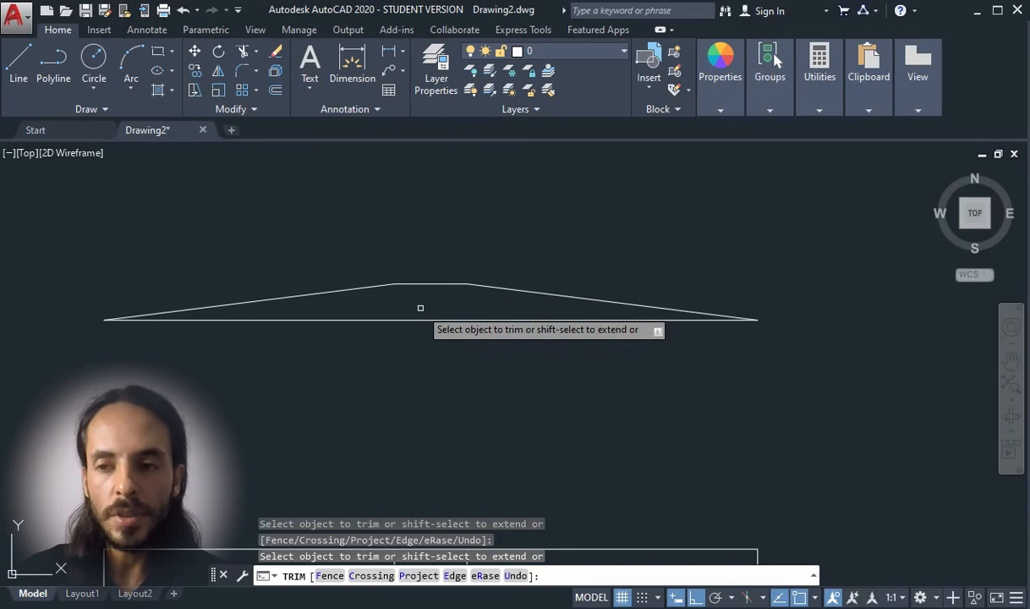
{"action": "key", "text": "ctrl+z"}
{"action": "key", "text": "ctrl+z"}
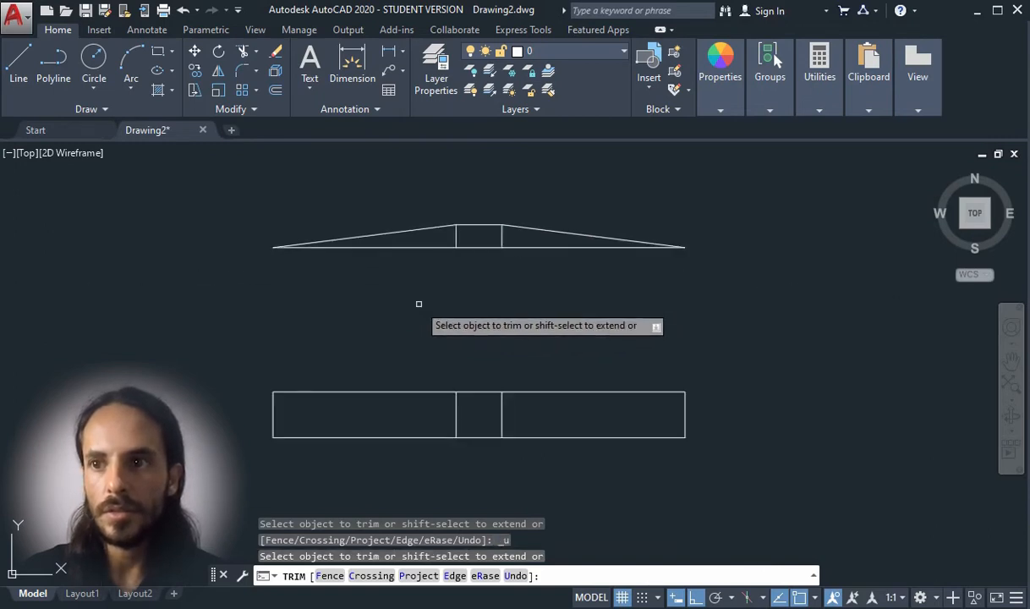
{"action": "scroll", "coordinate": [508, 229], "scroll_direction": "up", "scroll_amount": 2}
{"action": "key", "text": "Return"}
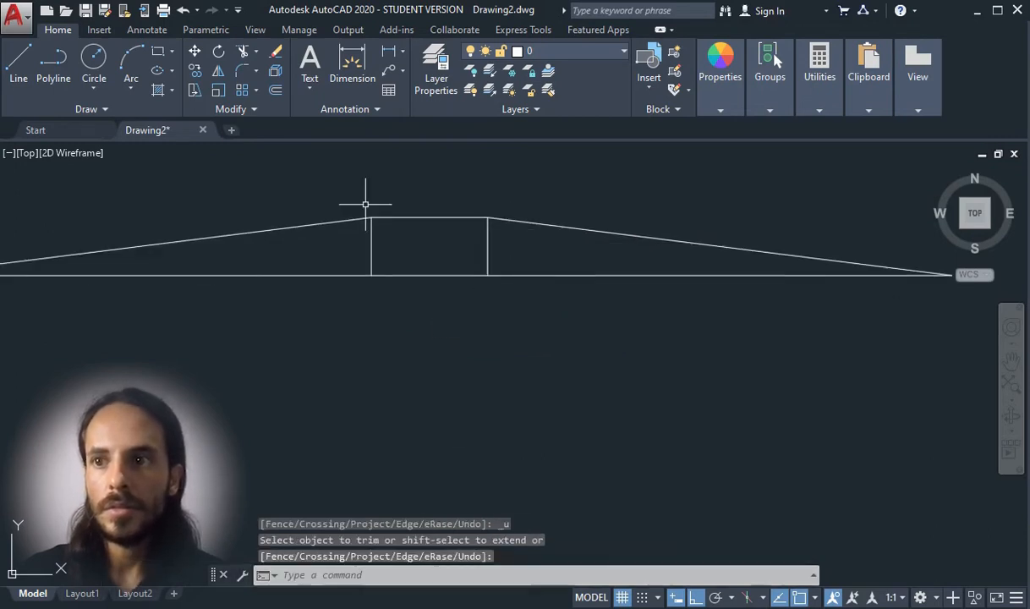
Delete the rectangle in the middle of the upper profile
{"action": "scroll", "coordinate": [398, 214], "scroll_direction": "up", "scroll_amount": 2}
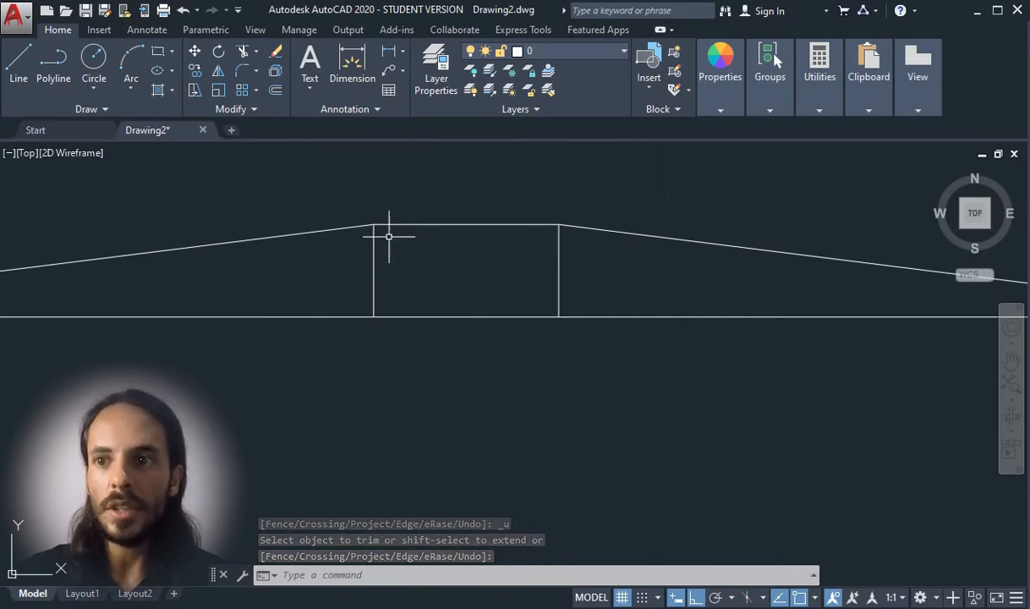
{"action": "key", "text": "Return"}
{"action": "left_click", "coordinate": [416, 225]}
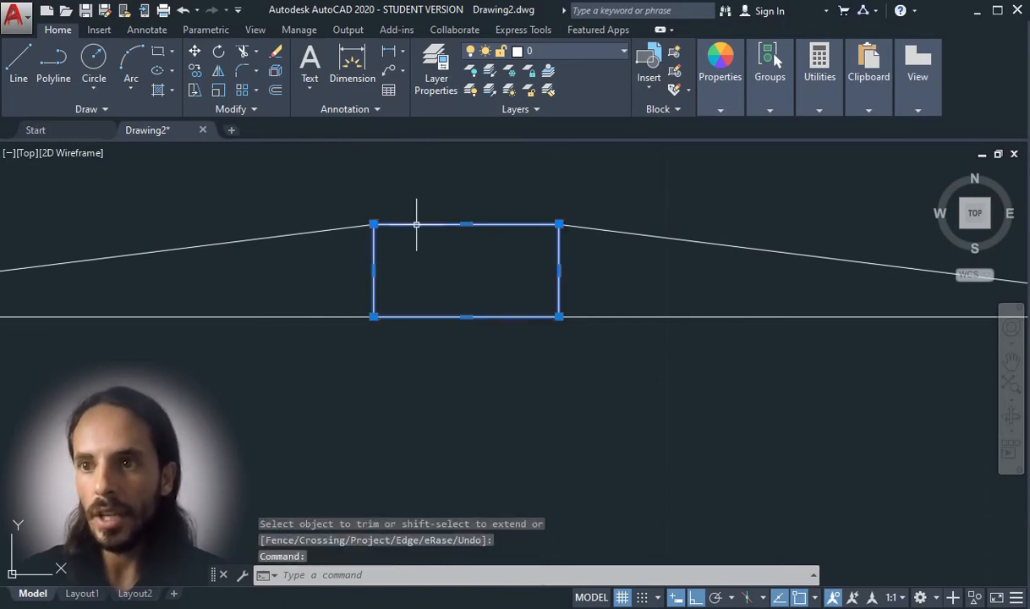
{"action": "key", "text": "Delete"}
Redraw the deleted rectangle's left side and top edge as separate lines, snapping to the endpoints of the sloped lines and left base line
{"action": "left_click", "coordinate": [19, 61]}
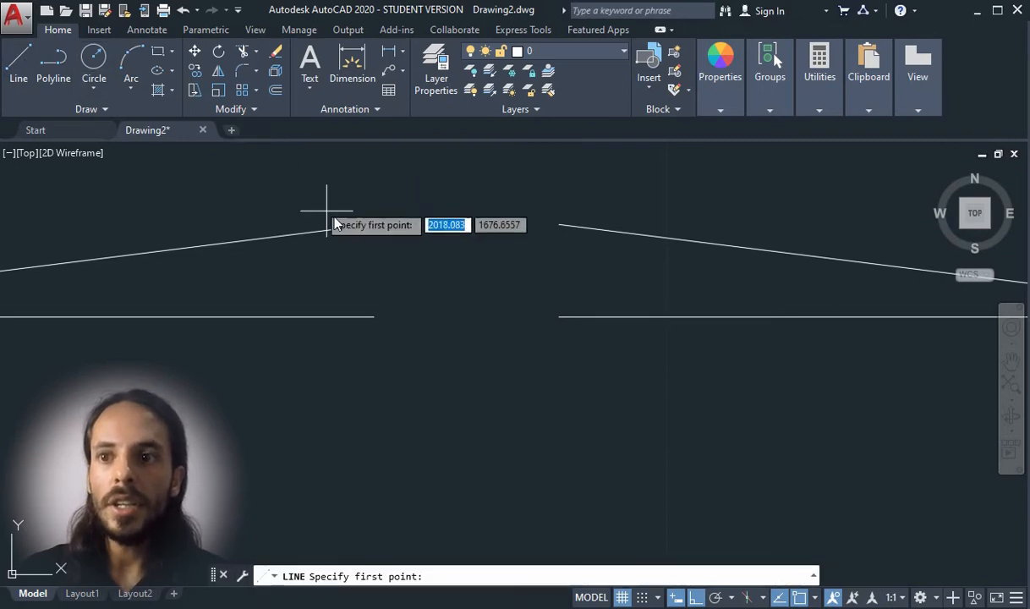
{"action": "left_click", "coordinate": [373, 225]}
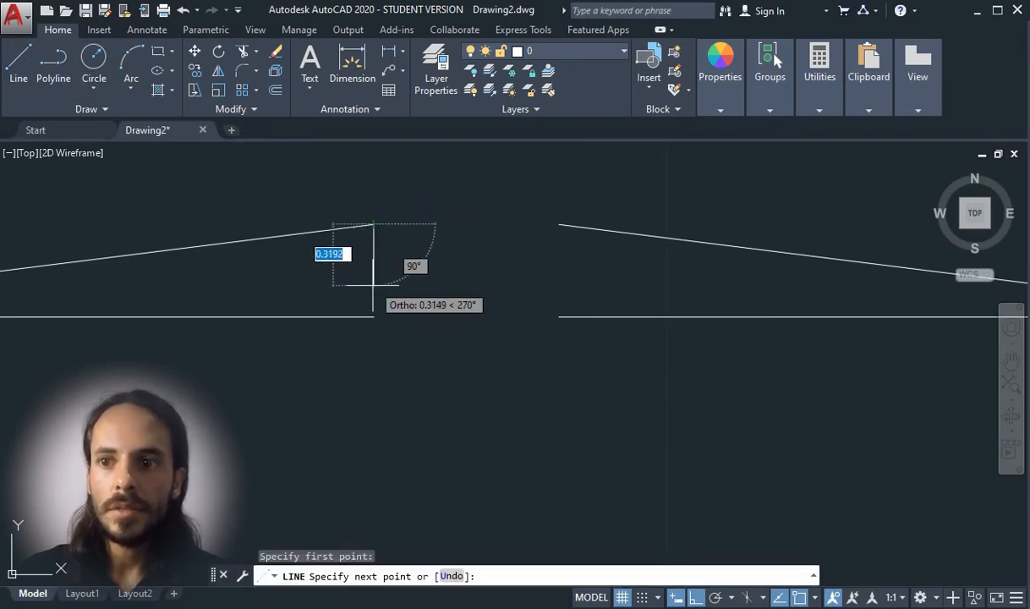
{"action": "left_click", "coordinate": [374, 315]}
{"action": "key", "text": "Return"}
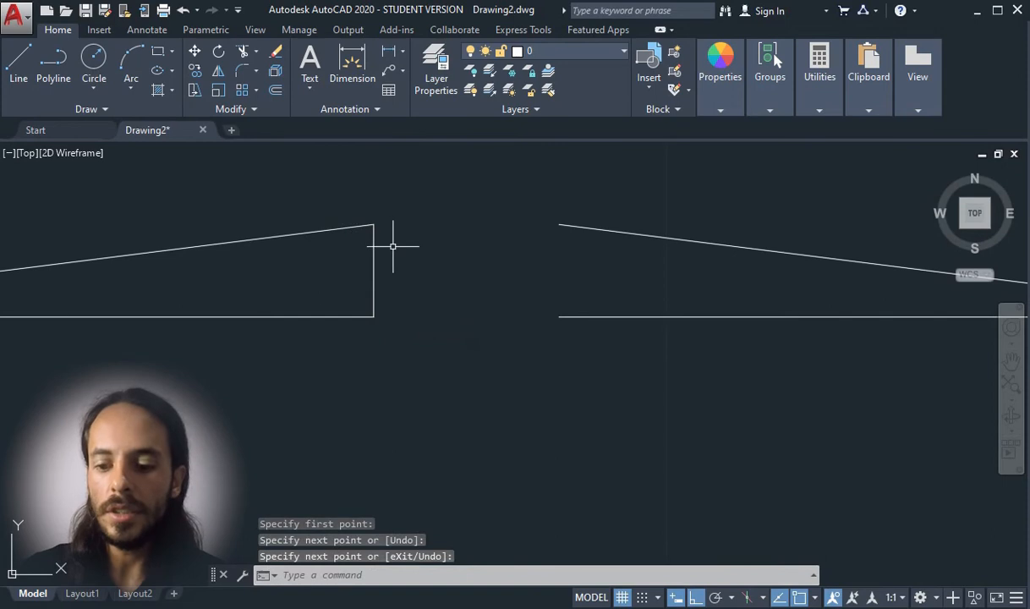
{"action": "type", "text": "l"}
{"action": "key", "text": "Return"}
{"action": "left_click", "coordinate": [373, 224]}
{"action": "left_click", "coordinate": [559, 224]}
{"action": "key", "text": "Return"}
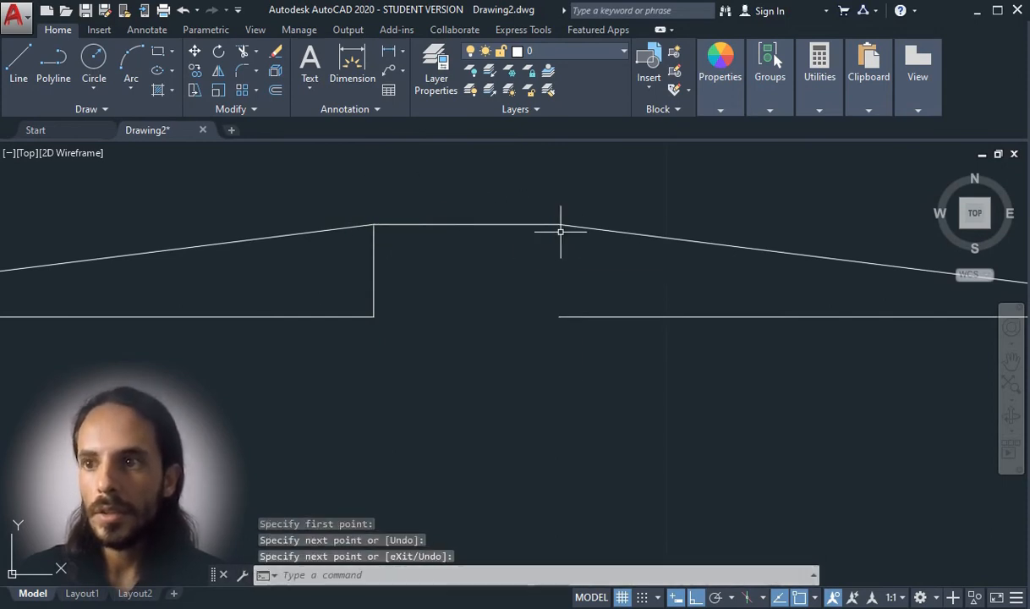
Redraw the rectangle's right side and bottom edge as separate lines, snapping to the endpoints of the adjoining lines
{"action": "key", "text": "Return"}
{"action": "left_click", "coordinate": [559, 224]}
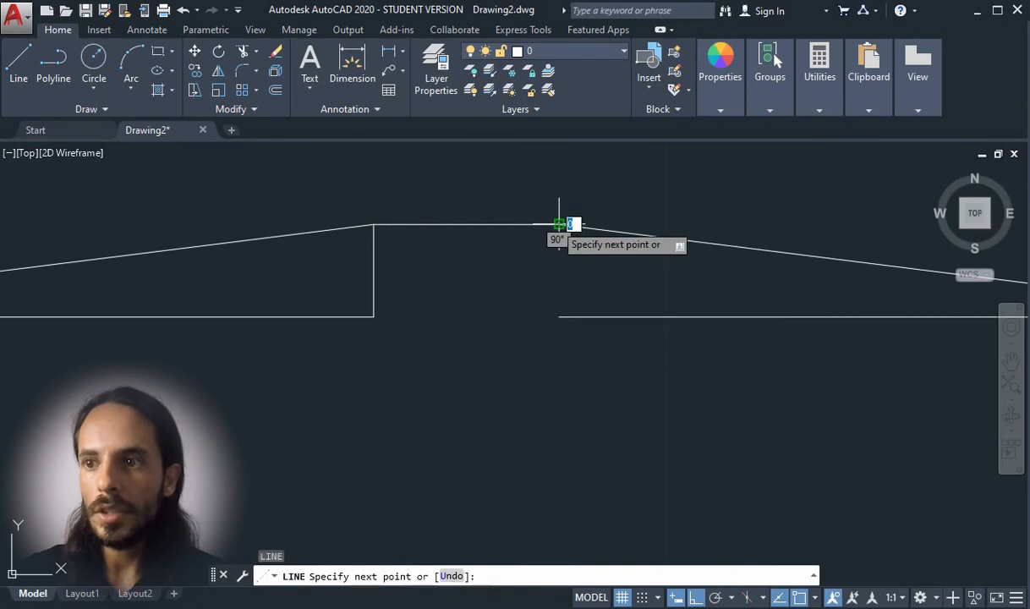
{"action": "left_click", "coordinate": [559, 316]}
{"action": "key", "text": "Return"}
{"action": "key", "text": "Return"}
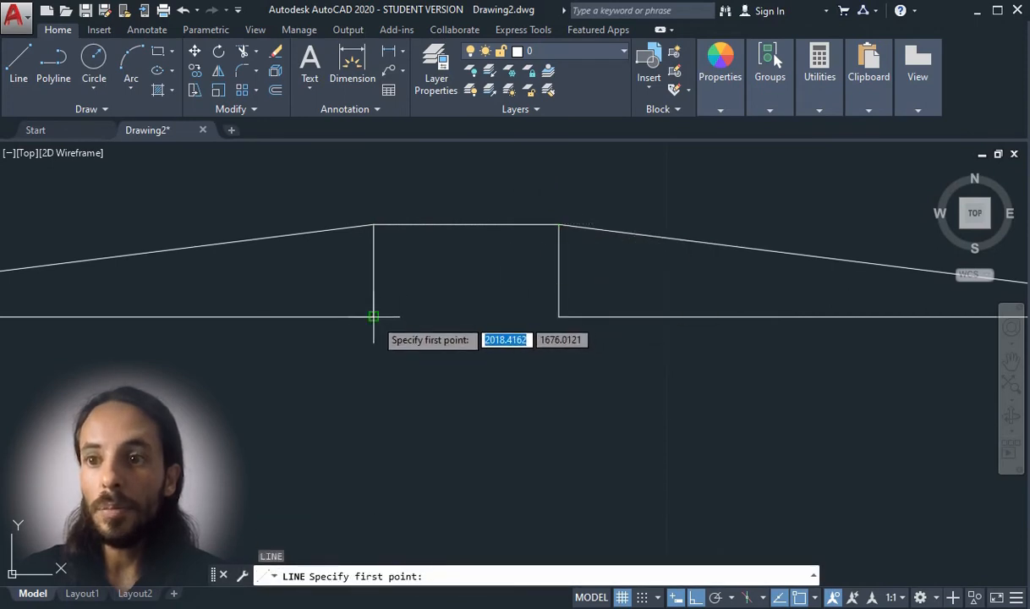
{"action": "left_click", "coordinate": [373, 317]}
{"action": "left_click", "coordinate": [560, 317]}
{"action": "key", "text": "Return"}
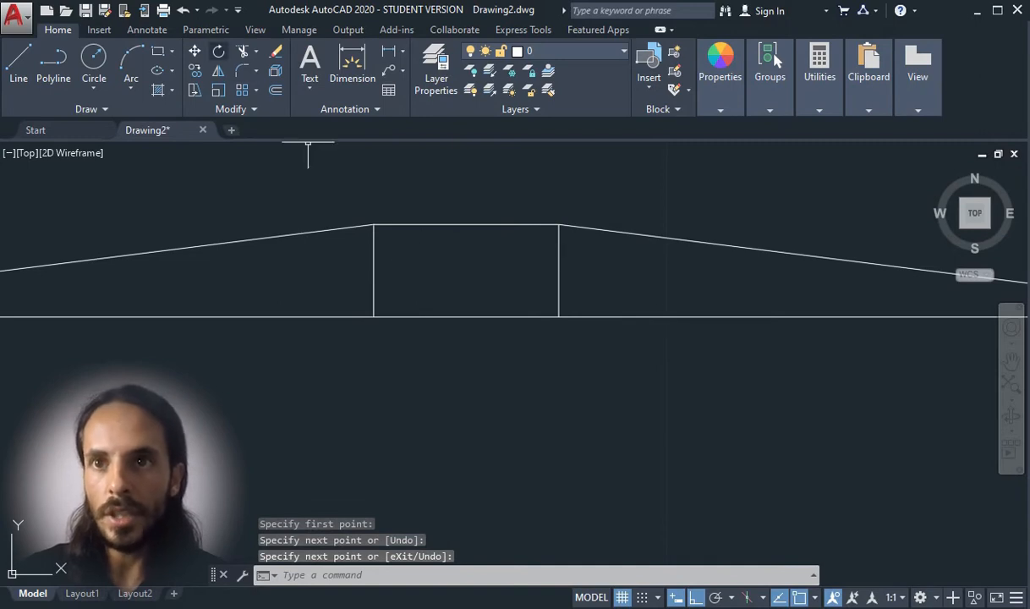
Try trimming the rectangle's separately drawn lines at their corners, using all objects as cutting edges, and end the Trim command
{"action": "left_click", "coordinate": [243, 52]}
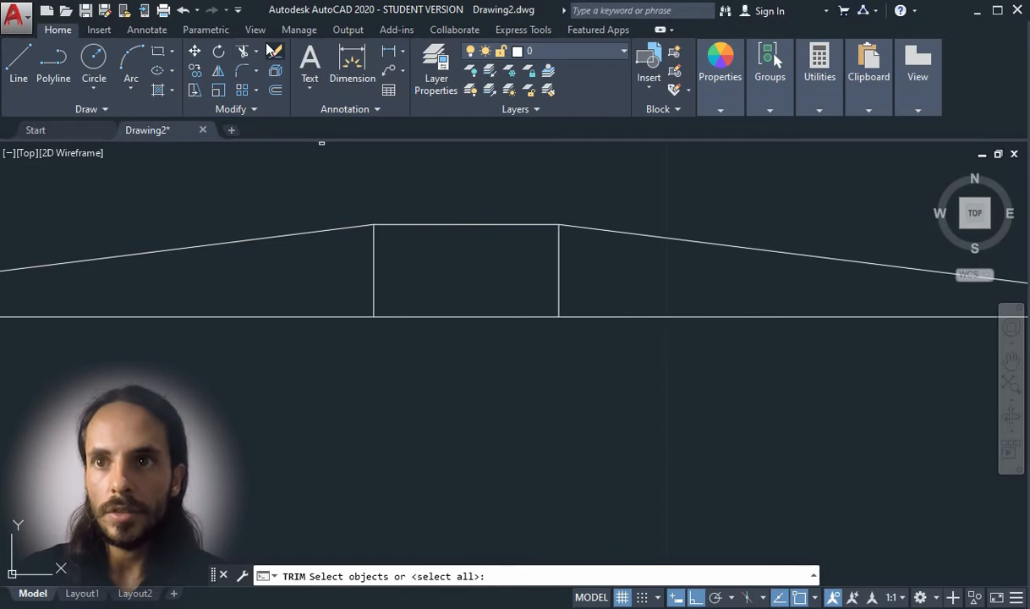
{"action": "key", "text": "Escape"}
{"action": "left_click", "coordinate": [243, 52]}
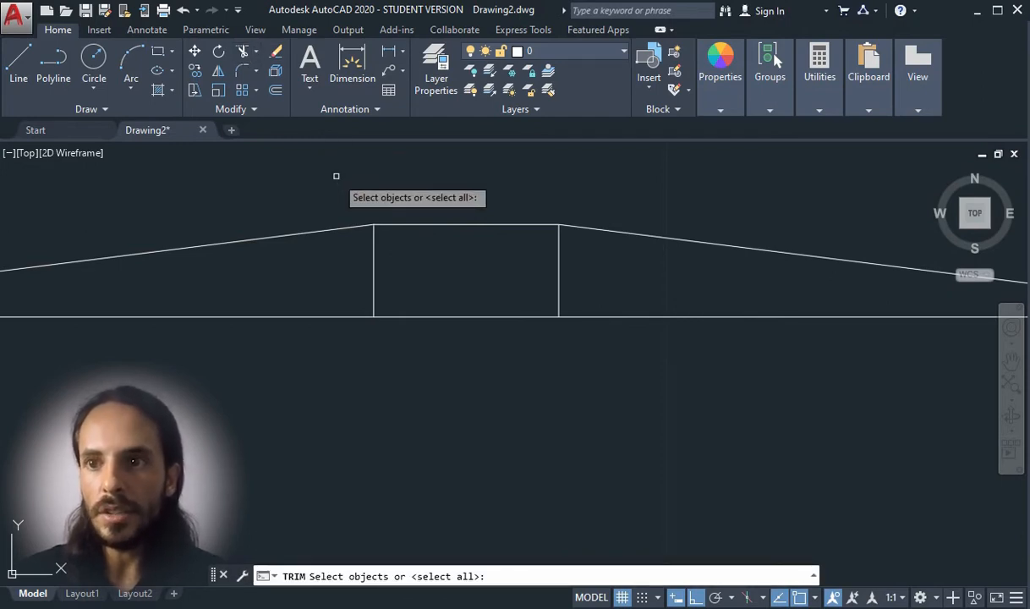
{"action": "key", "text": "Return"}
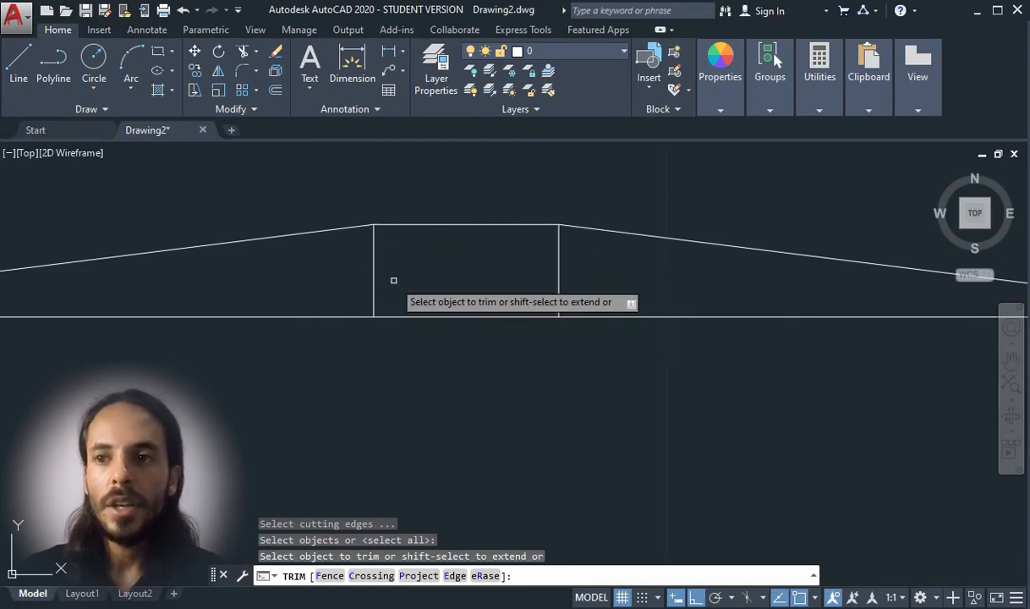
{"action": "left_click", "coordinate": [375, 315]}
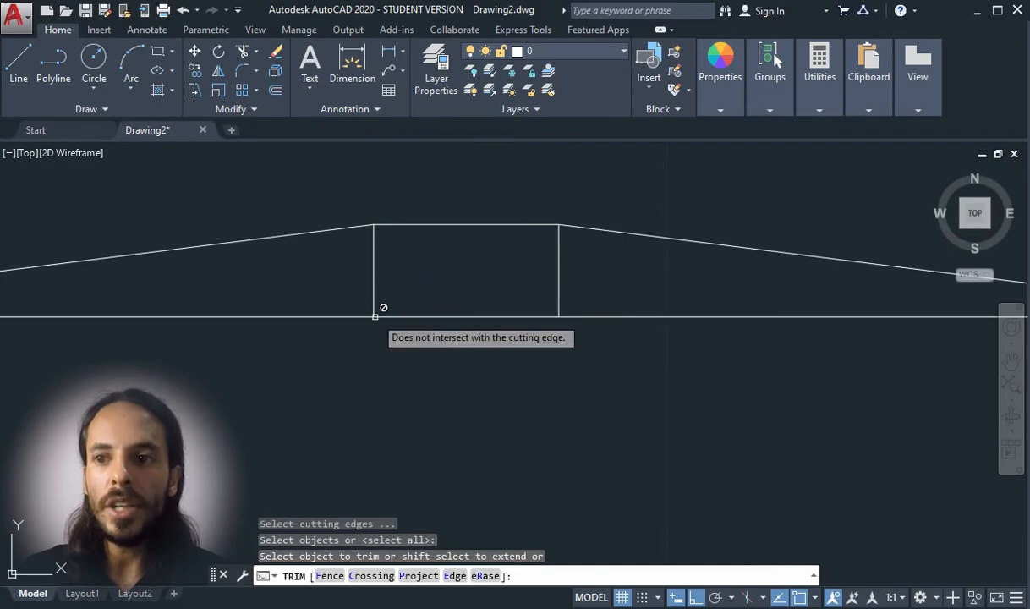
{"action": "left_click", "coordinate": [560, 219]}
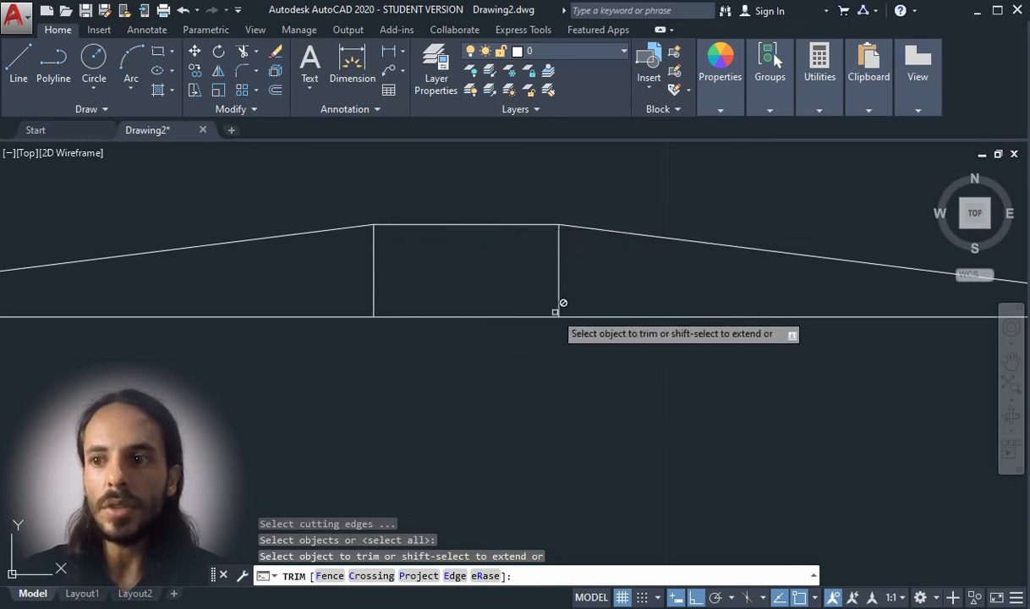
{"action": "left_click", "coordinate": [560, 266]}
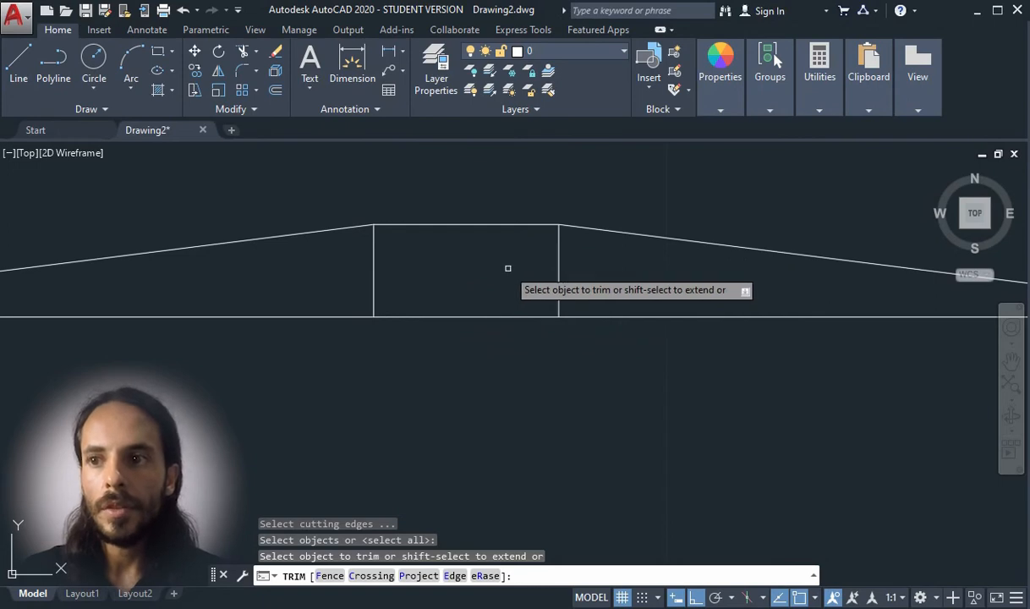
{"action": "key", "text": "Escape"}
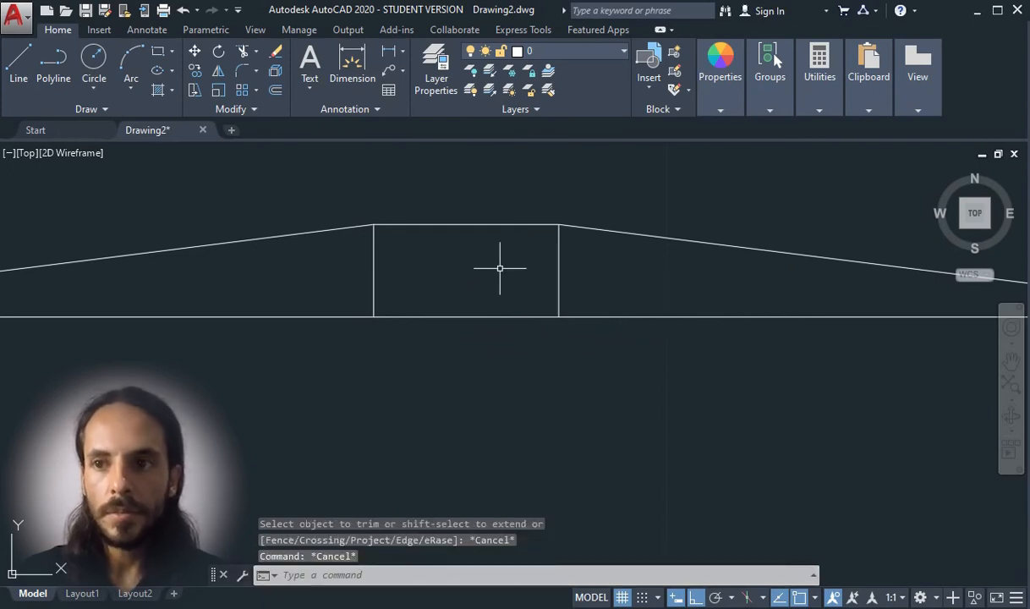
Delete the four separate lines that form the rectangle in the middle of the upper profile
{"action": "left_click", "coordinate": [506, 191]}
{"action": "left_click", "coordinate": [437, 351]}
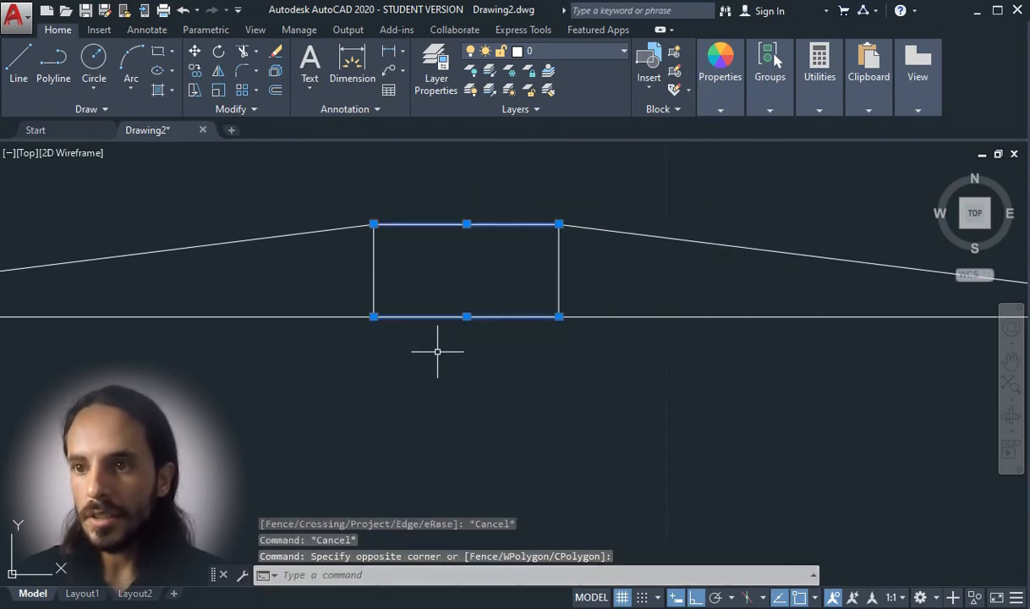
{"action": "key", "text": "Delete"}
{"action": "left_click", "coordinate": [574, 249]}
{"action": "left_click", "coordinate": [362, 277]}
{"action": "key", "text": "Delete"}
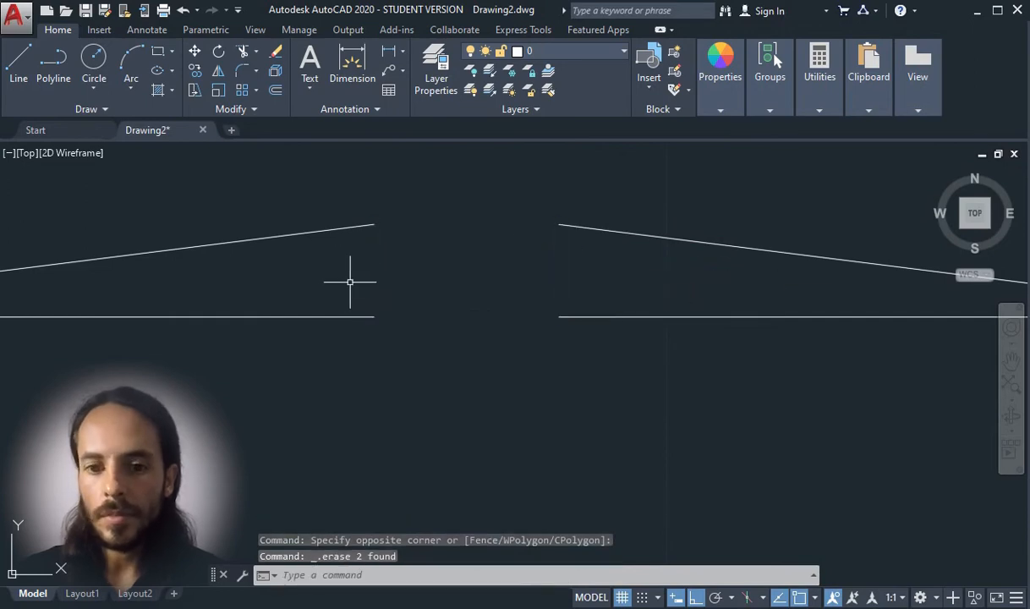
Draw a rectangle across the gap, from the left sloped line's upper endpoint to the right base line's inner endpoint
{"action": "left_click", "coordinate": [159, 52]}
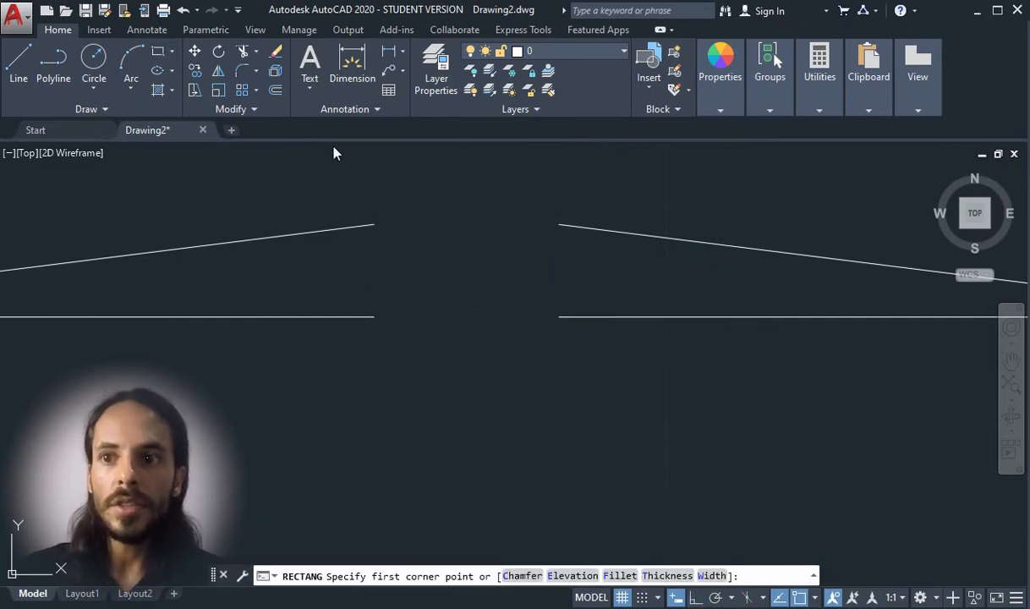
{"action": "left_click", "coordinate": [374, 224]}
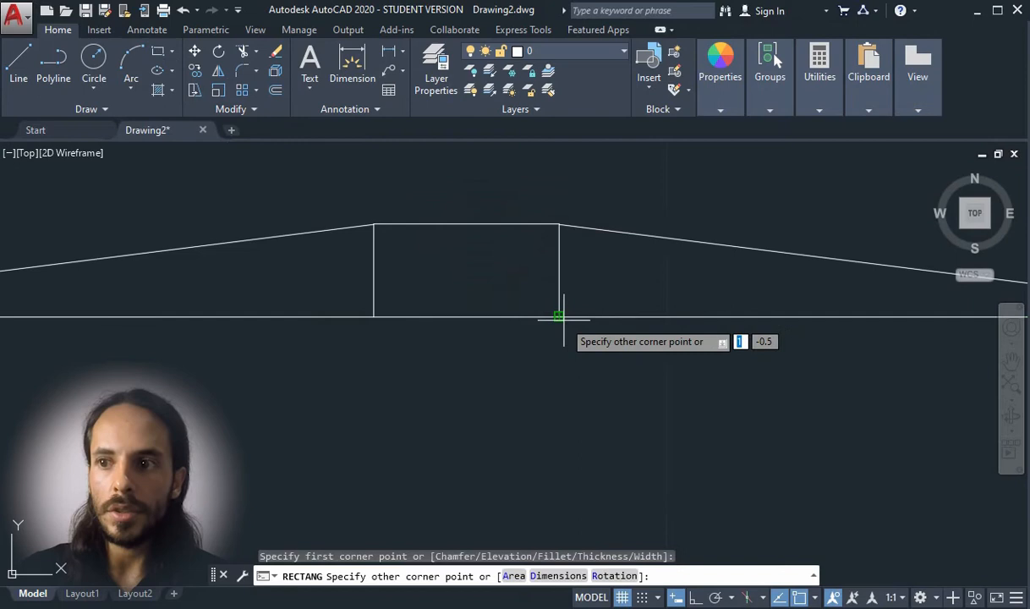
{"action": "left_click", "coordinate": [559, 316]}
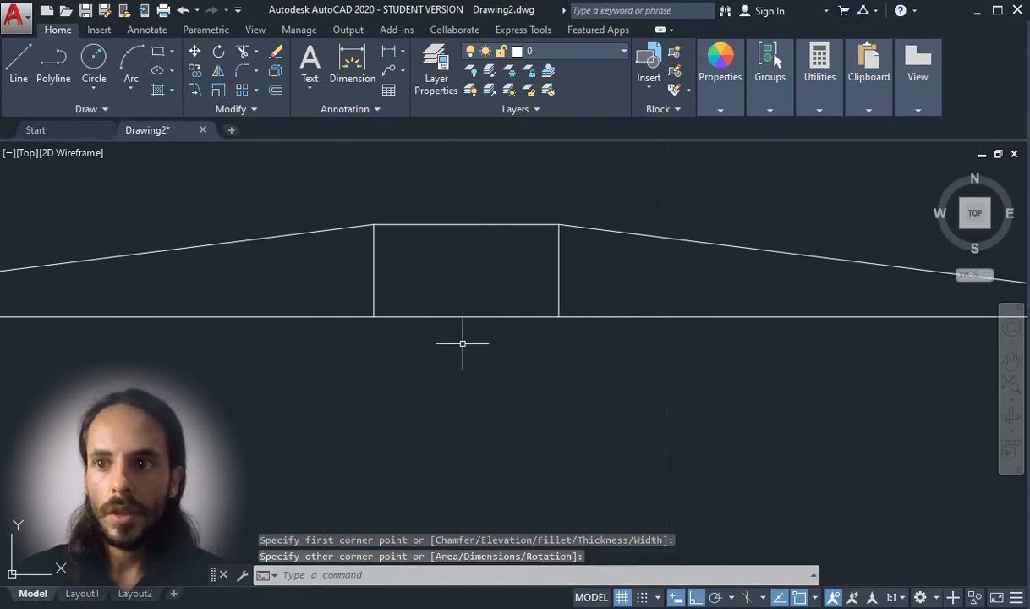
Try trimming away the new rectangle's vertical sides with all objects as cutting edges, end Trim and undo the trimming
{"action": "left_click", "coordinate": [243, 51]}
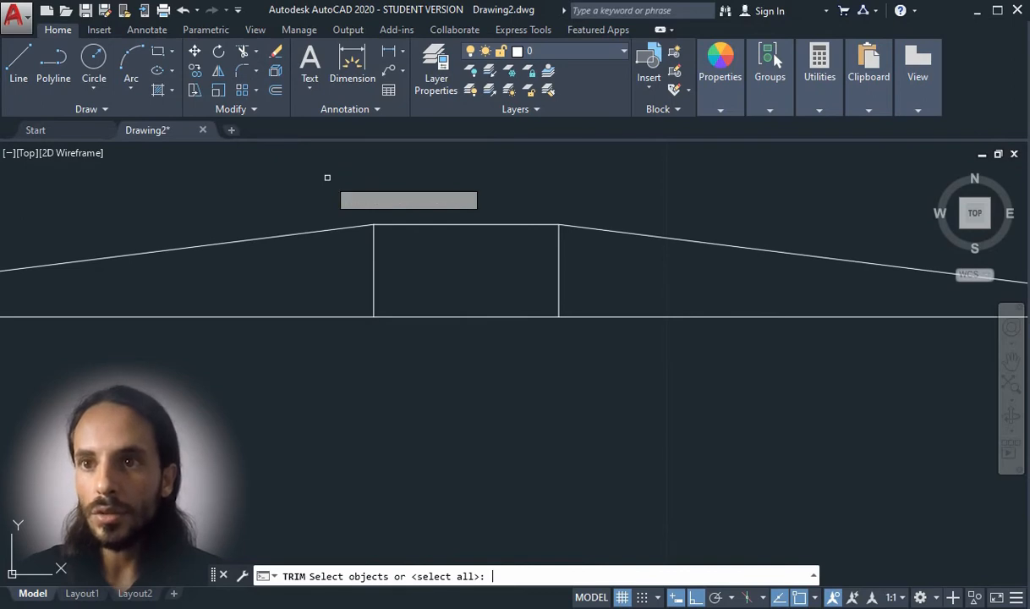
{"action": "key", "text": "Return"}
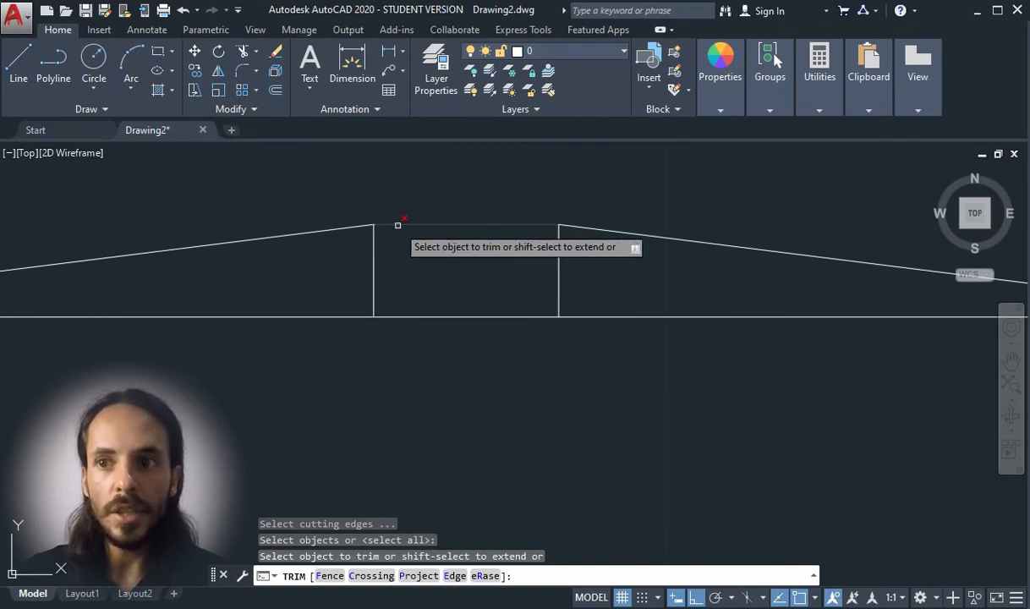
{"action": "left_click", "coordinate": [374, 254]}
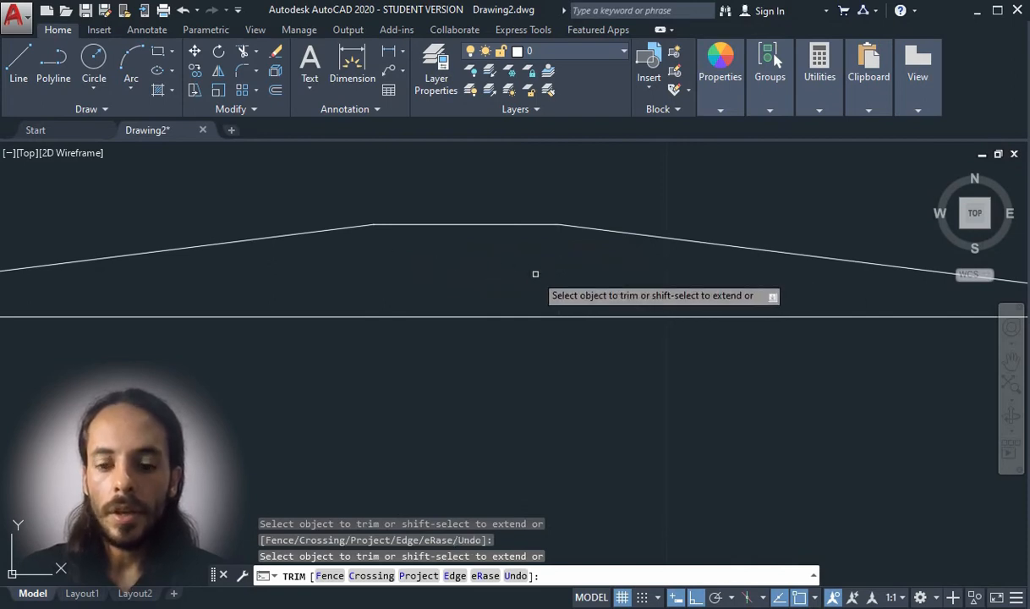
{"action": "key", "text": "Escape"}
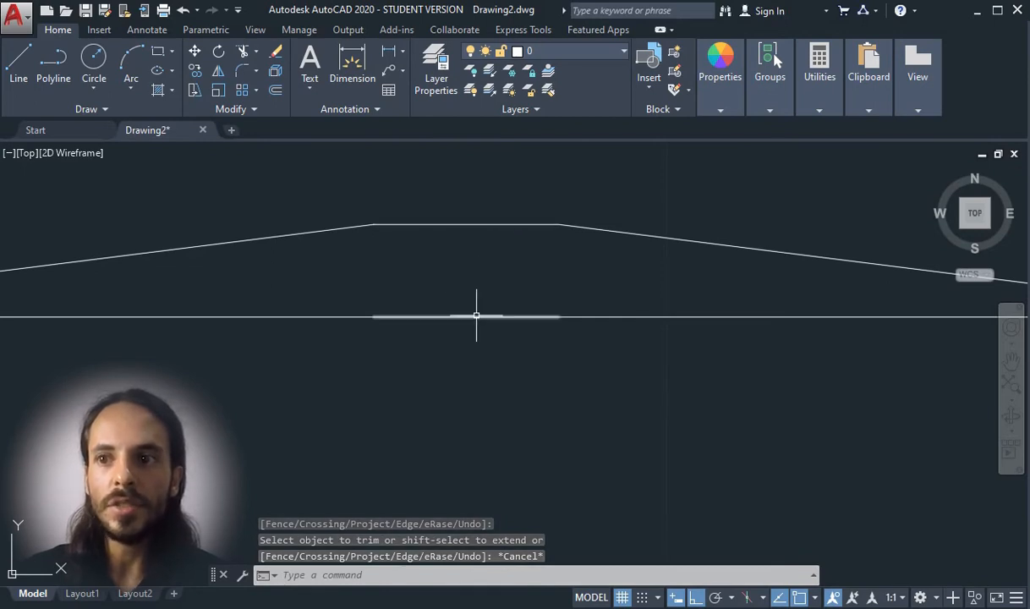
{"action": "scroll", "coordinate": [487, 289], "scroll_direction": "down", "scroll_amount": 2}
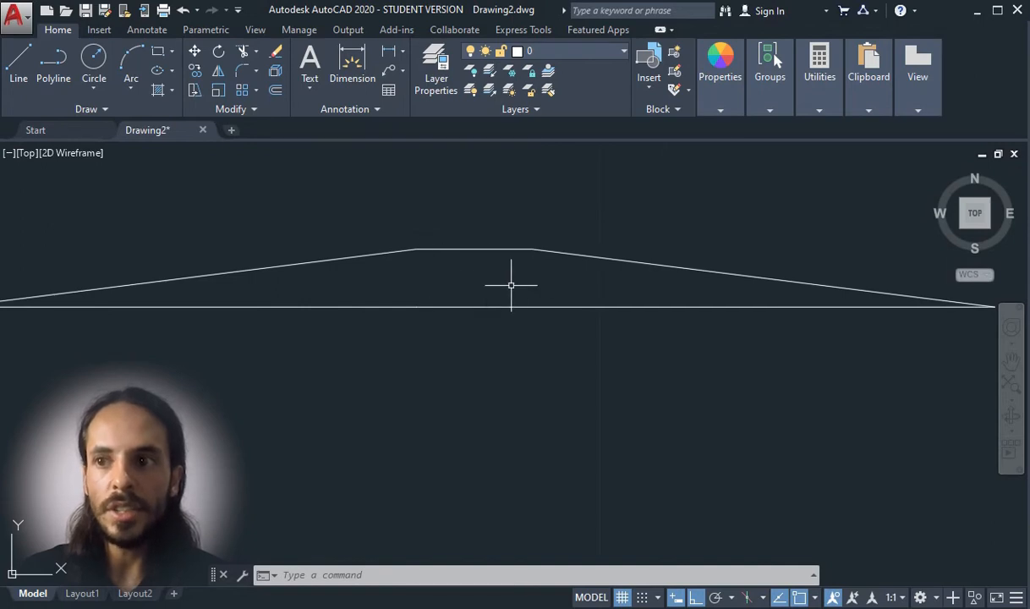
{"action": "key", "text": "ctrl+z"}
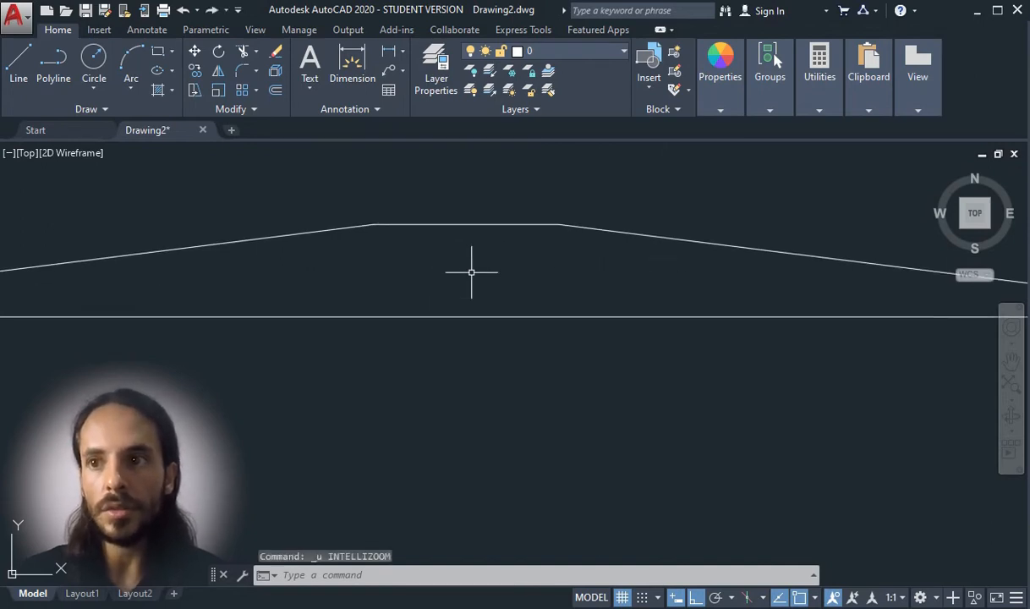
{"action": "key", "text": "ctrl+z"}
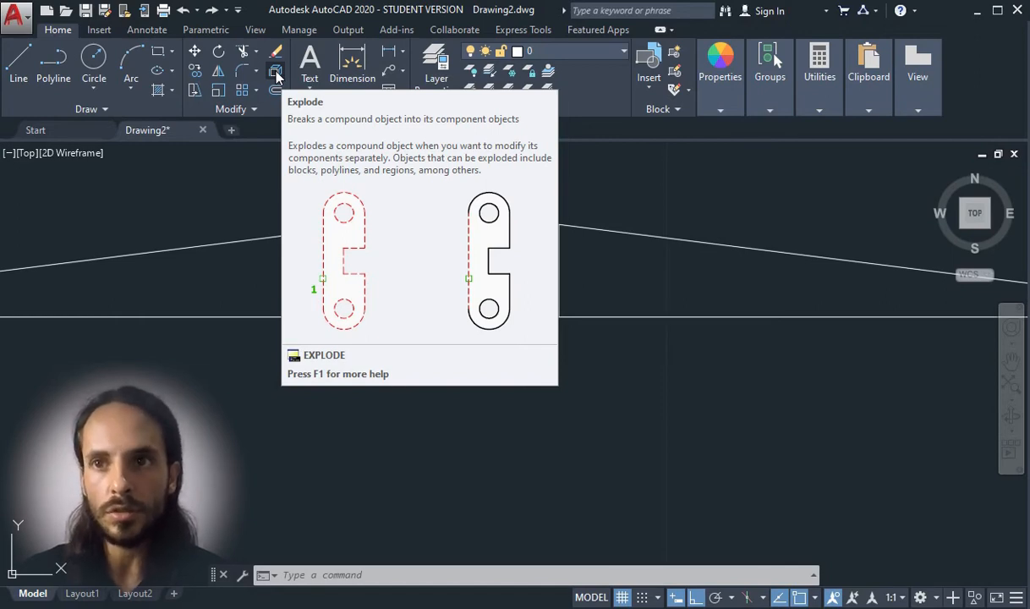
Explode the central rectangle of the upper profile into separate lines
{"action": "left_click", "coordinate": [276, 74]}
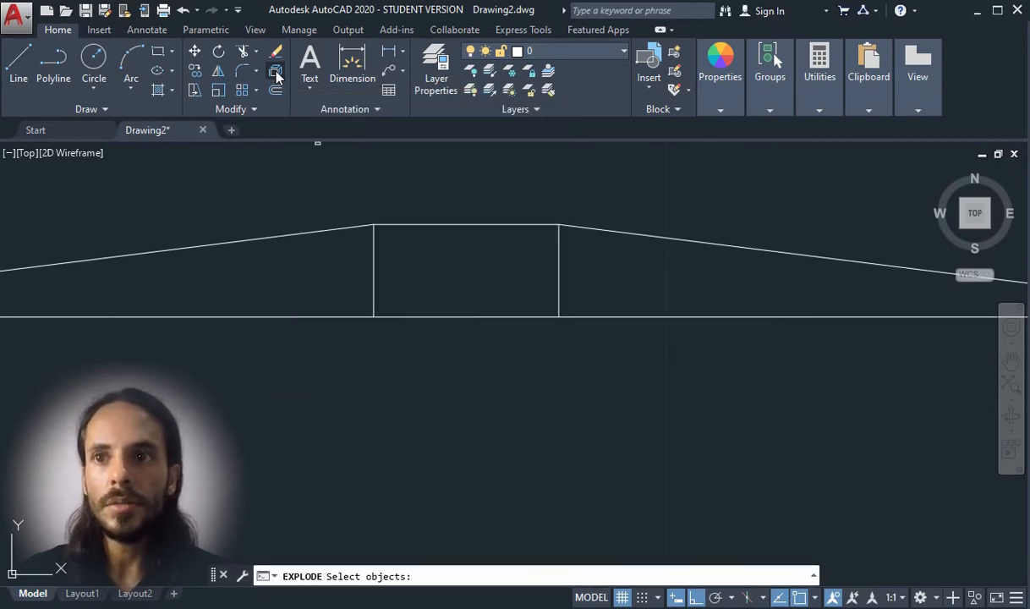
{"action": "left_click", "coordinate": [414, 223]}
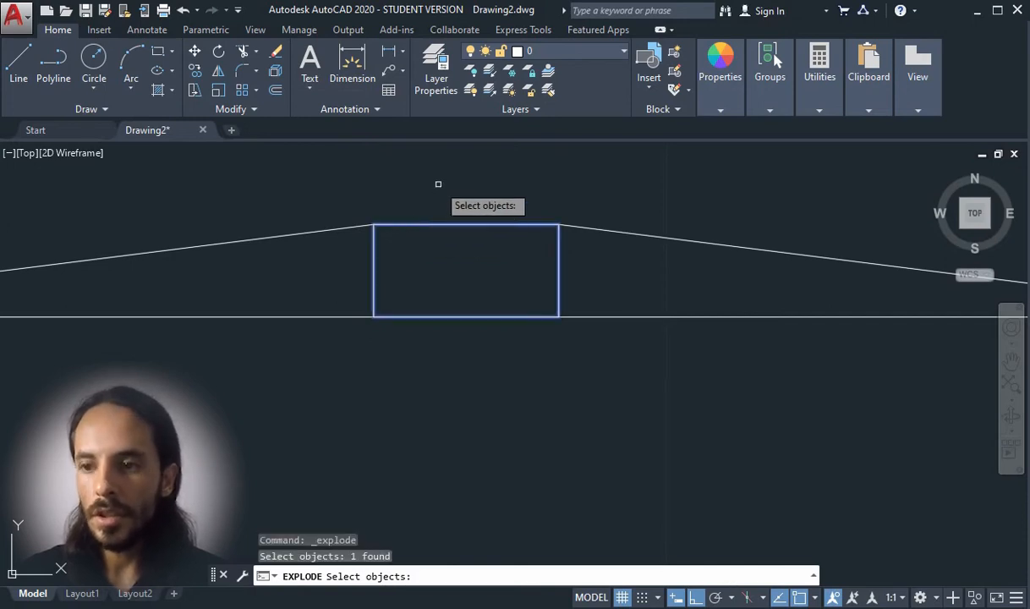
{"action": "key", "text": "Return"}
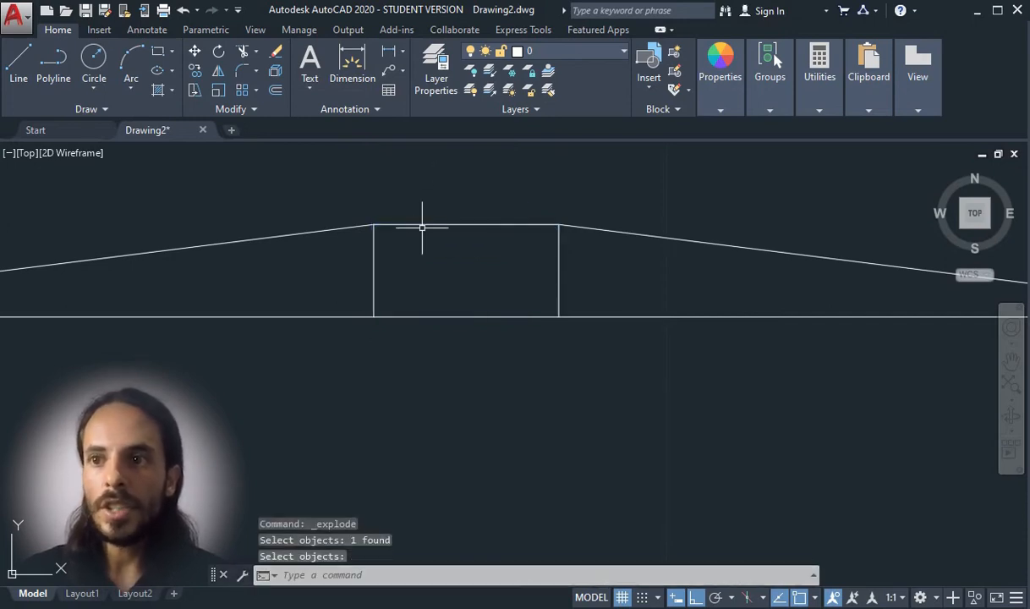
Delete the exploded rectangle's left side, and remove its right side with the Erase command
{"action": "left_click", "coordinate": [373, 258]}
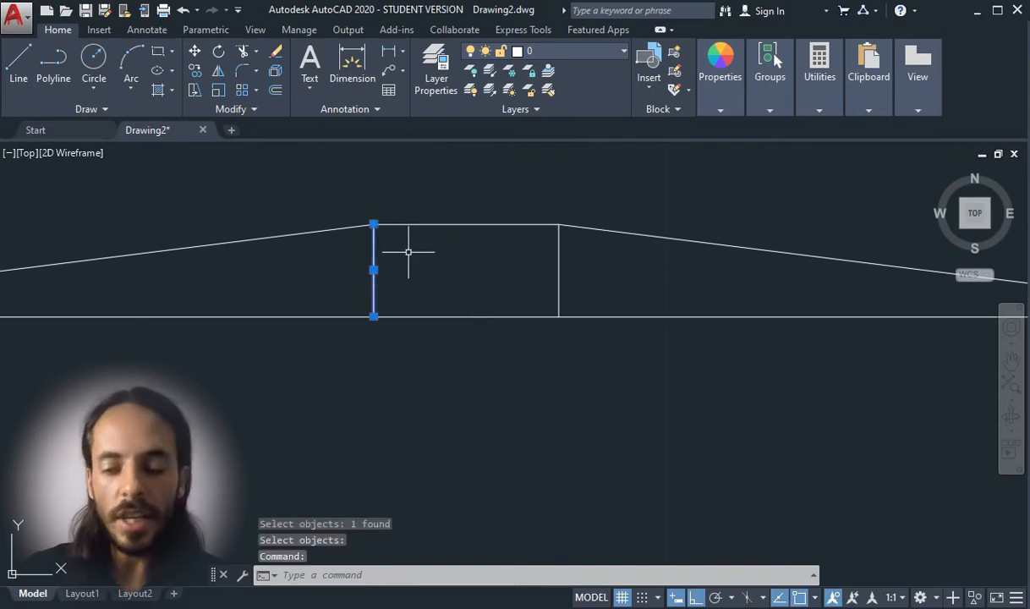
{"action": "key", "text": "Delete"}
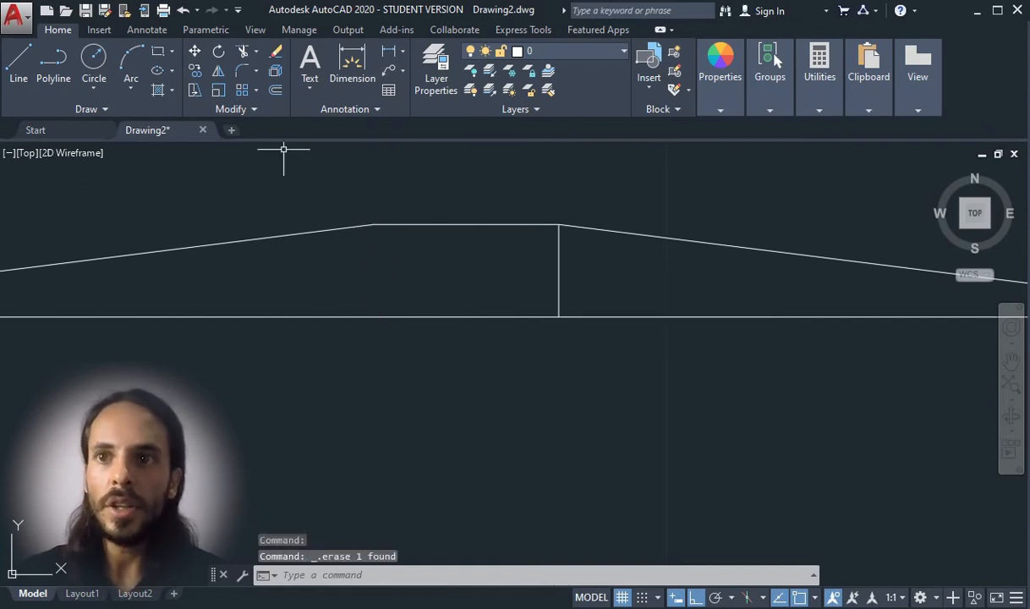
{"action": "left_click", "coordinate": [278, 53]}
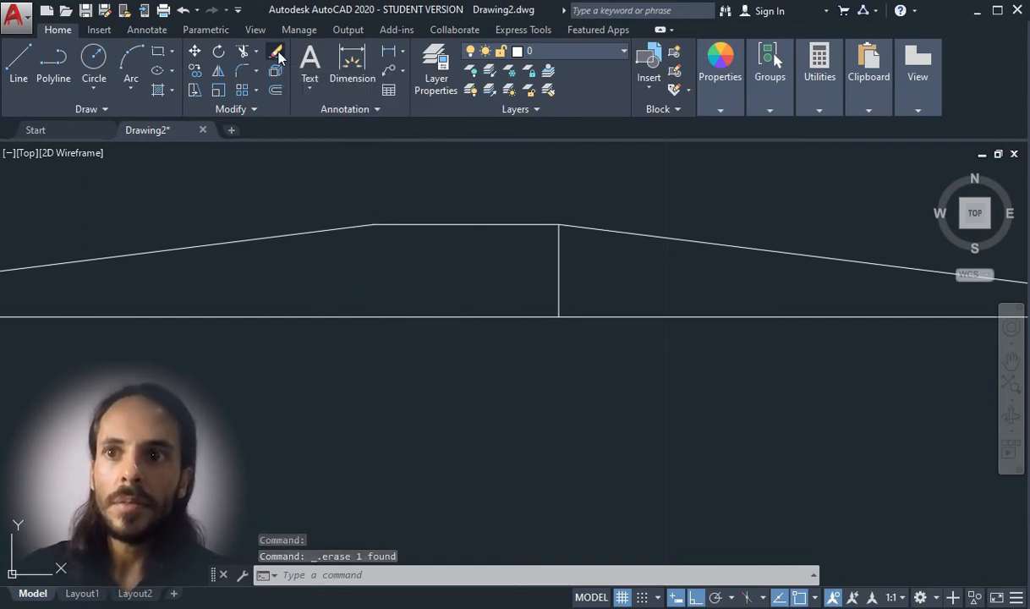
{"action": "left_click", "coordinate": [557, 246]}
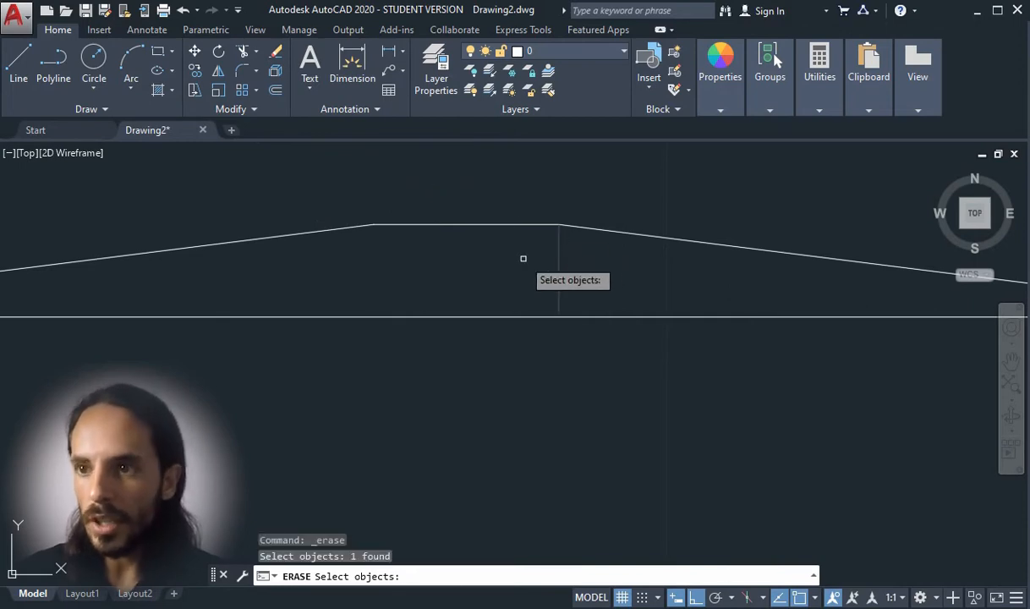
{"action": "key", "text": "Return"}
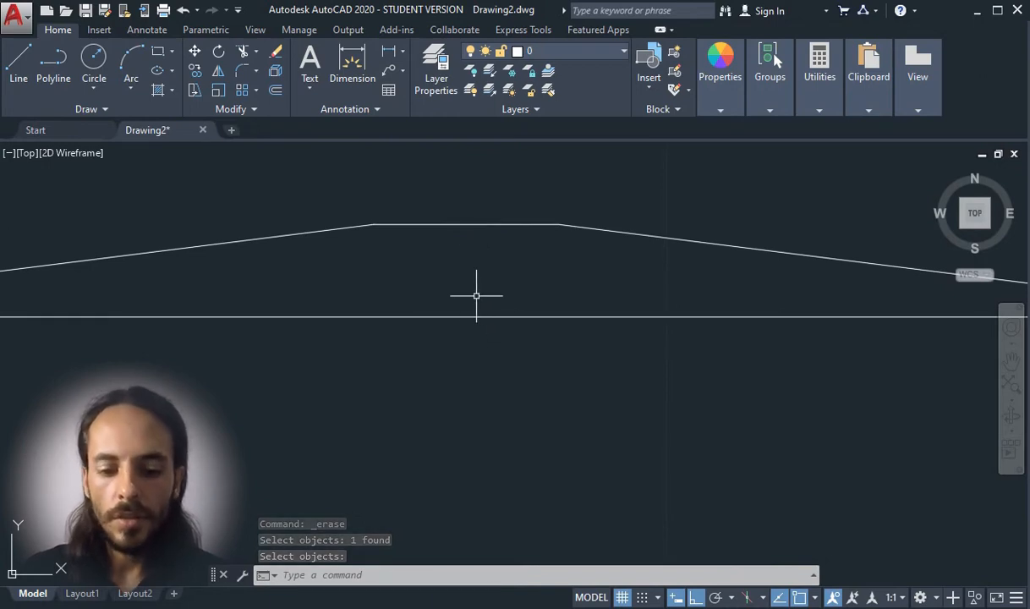
Undo both side deletions and the explode so the central rectangle is one object again
{"action": "key", "text": "ctrl+z"}
{"action": "key", "text": "ctrl+z"}
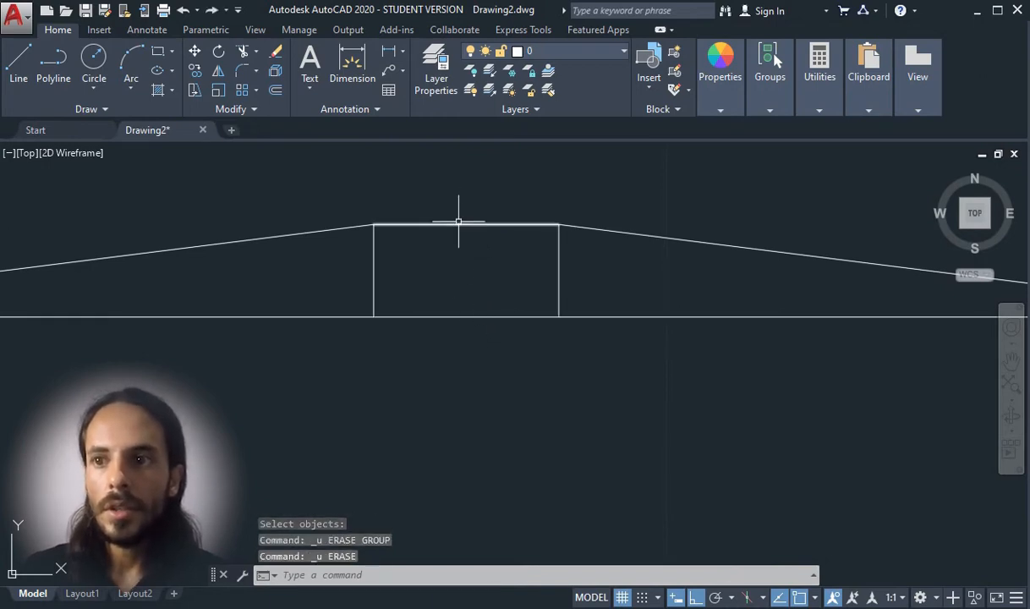
{"action": "key", "text": "ctrl+z"}
{"action": "mouse_move", "coordinate": [462, 224]}
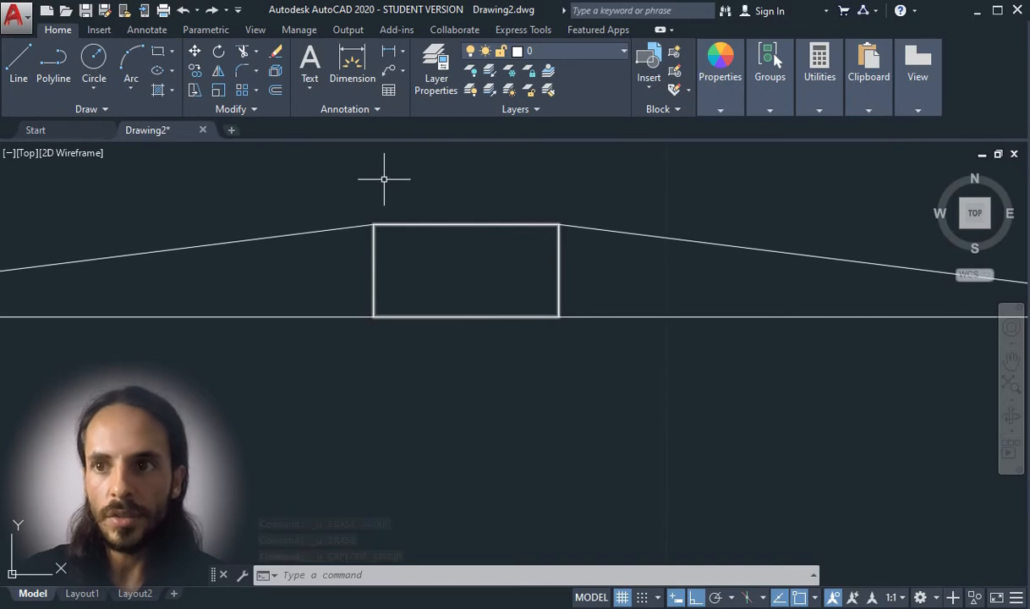
Explode the restored central rectangle, starting the command with its alias X
{"action": "type", "text": "x"}
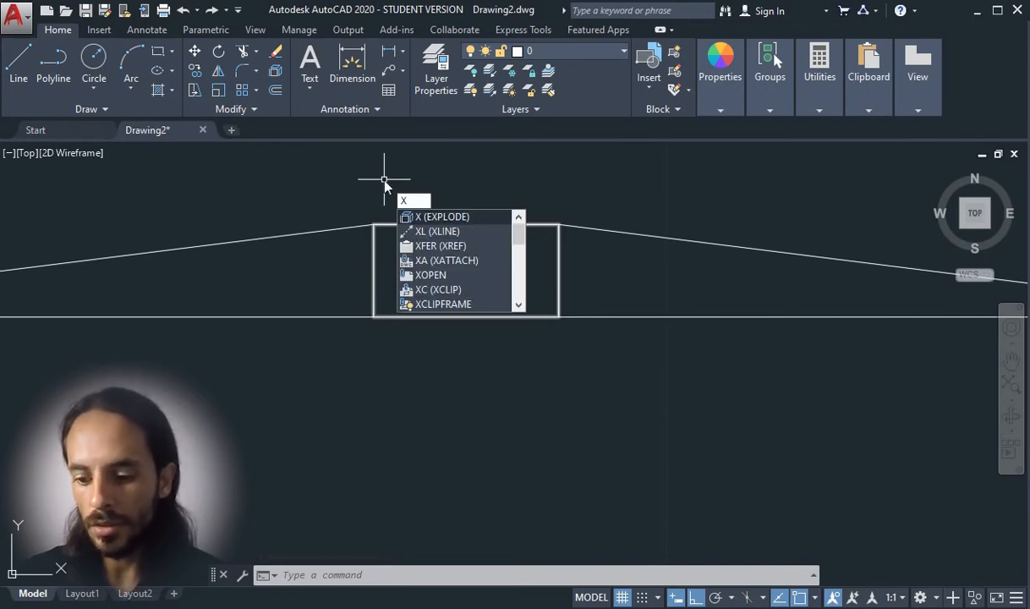
{"action": "key", "text": "Return"}
{"action": "left_click", "coordinate": [415, 224]}
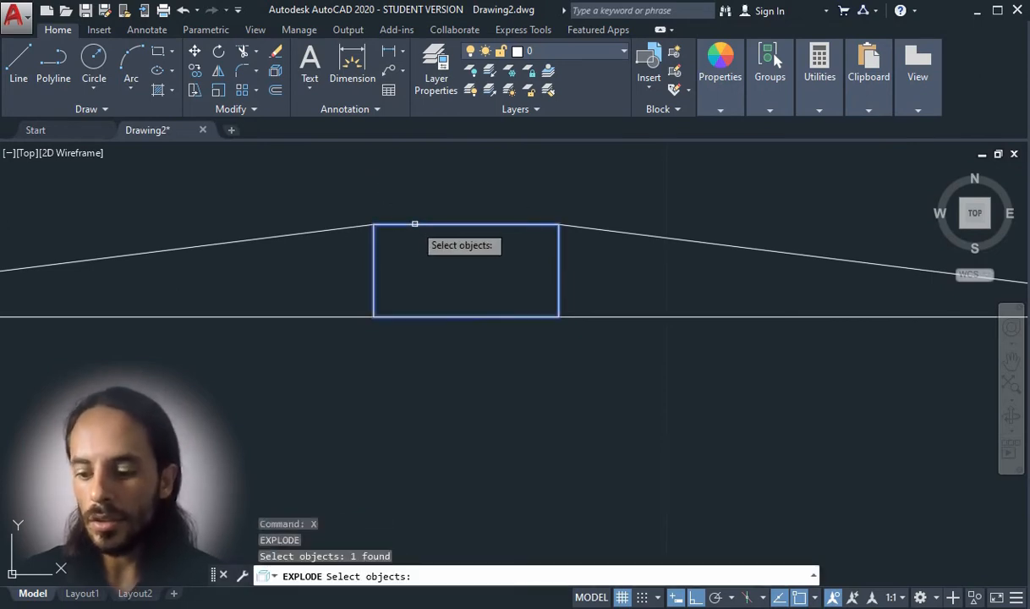
{"action": "key", "text": "Return"}
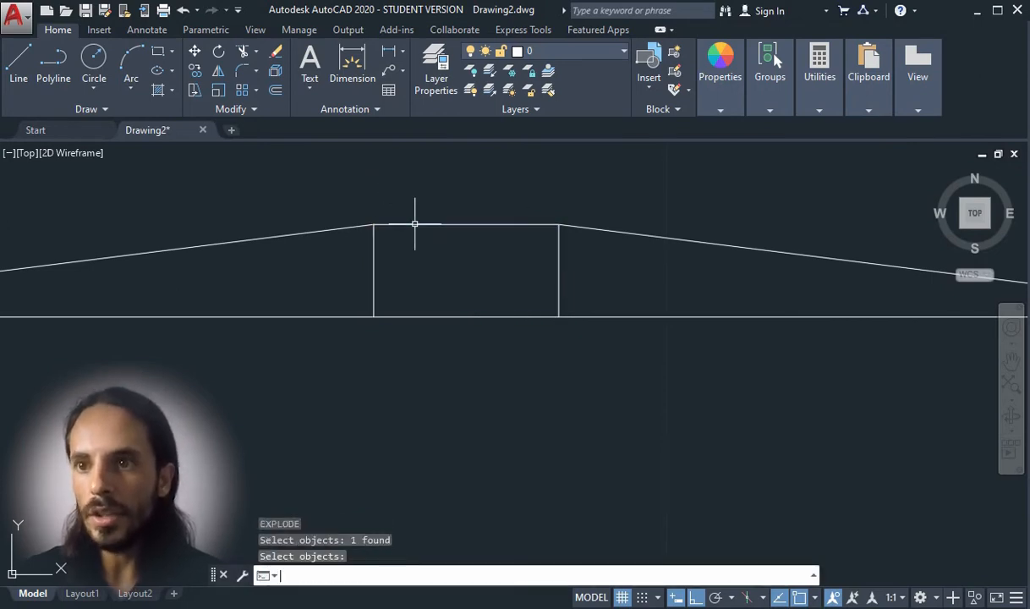
Delete the left and right vertical lines of the exploded rectangle inside the upper profile
{"action": "left_click", "coordinate": [373, 238]}
{"action": "key", "text": "Delete"}
{"action": "left_click", "coordinate": [560, 246]}
{"action": "key", "text": "Delete"}
{"action": "scroll", "coordinate": [527, 250], "scroll_direction": "down", "scroll_amount": 4}
{"action": "scroll", "coordinate": [526, 250], "scroll_direction": "down", "scroll_amount": 5}
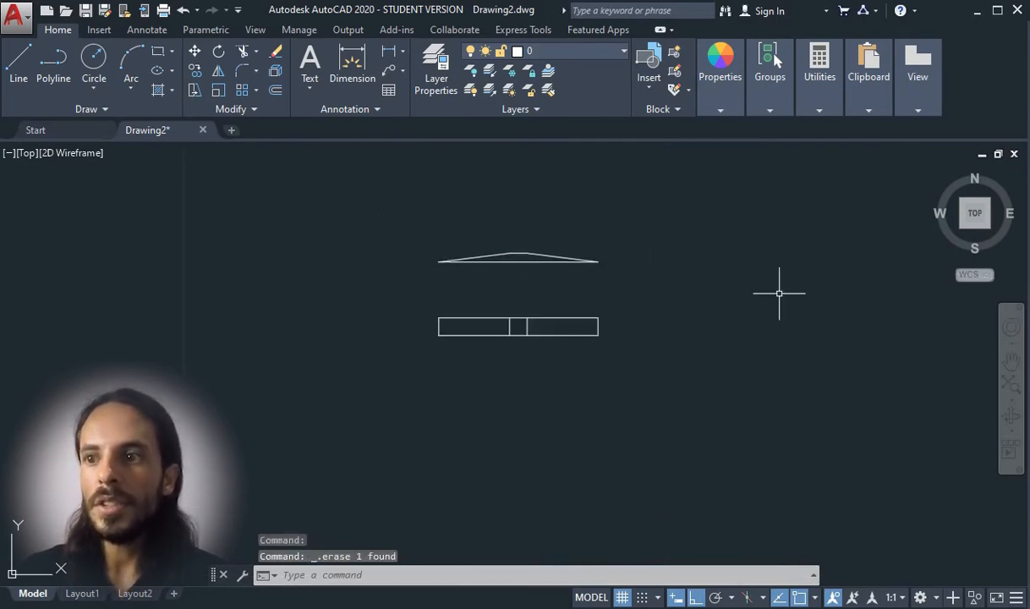
{"action": "scroll", "coordinate": [761, 290], "scroll_direction": "up", "scroll_amount": 3}
{"action": "scroll", "coordinate": [650, 289], "scroll_direction": "down", "scroll_amount": 2}
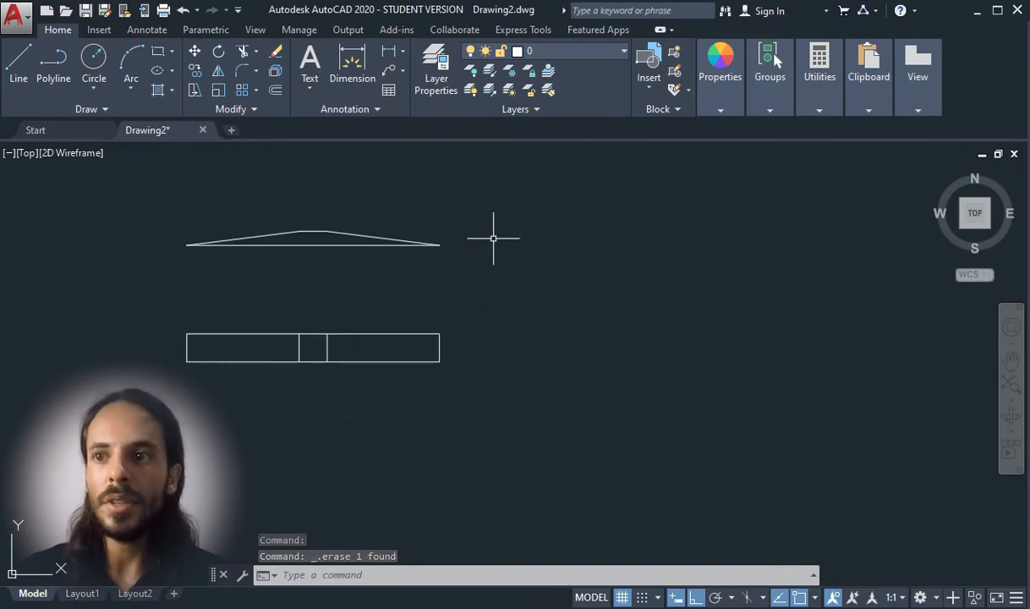
{"action": "scroll", "coordinate": [510, 246], "scroll_direction": "up", "scroll_amount": 4}
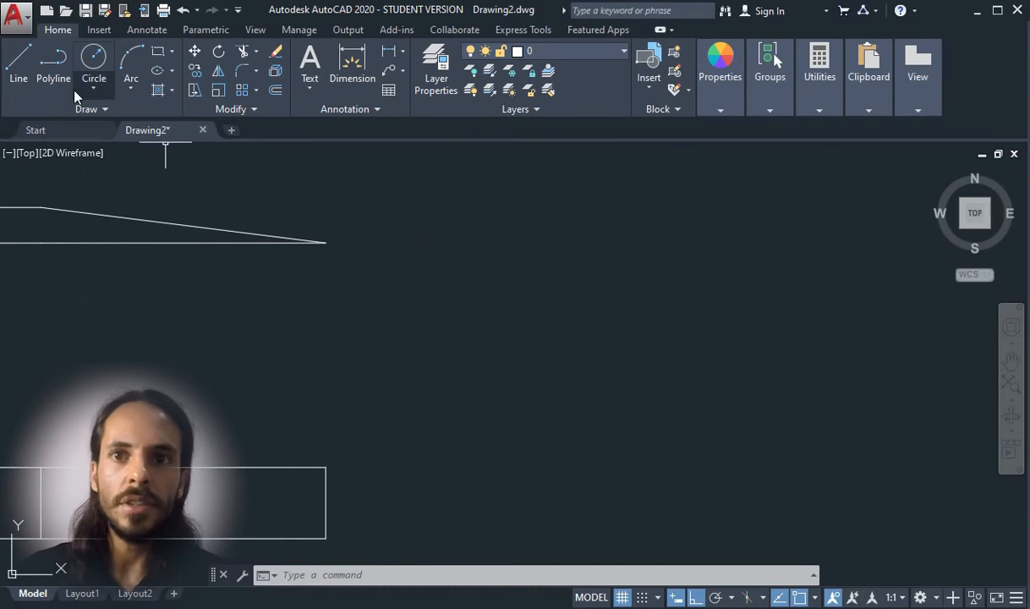
Start a stair profile in the empty area beside the drawing with a vertical riser line 0.17 m high
{"action": "left_click", "coordinate": [19, 78]}
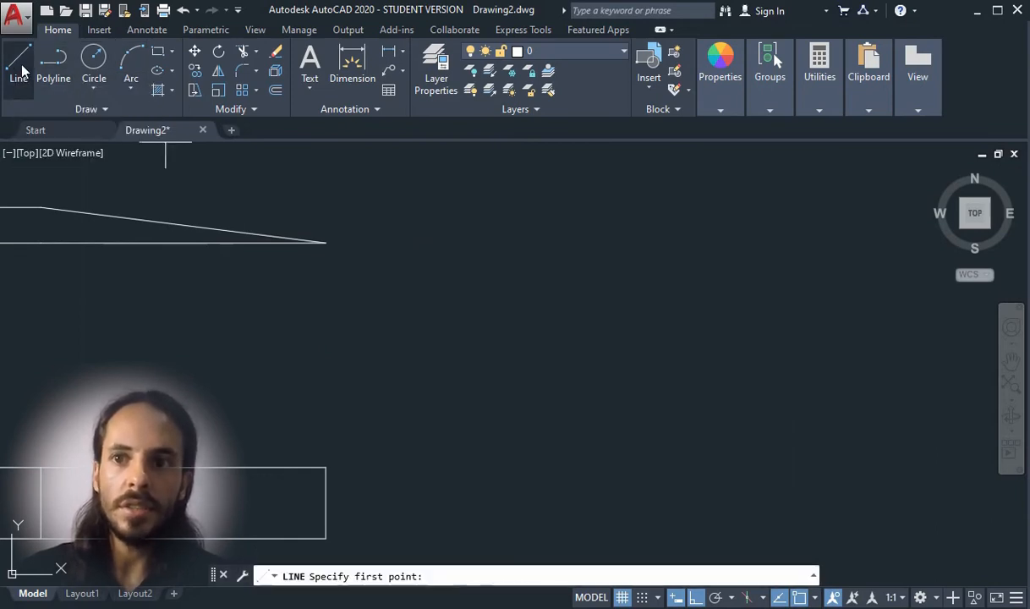
{"action": "left_click", "coordinate": [475, 318]}
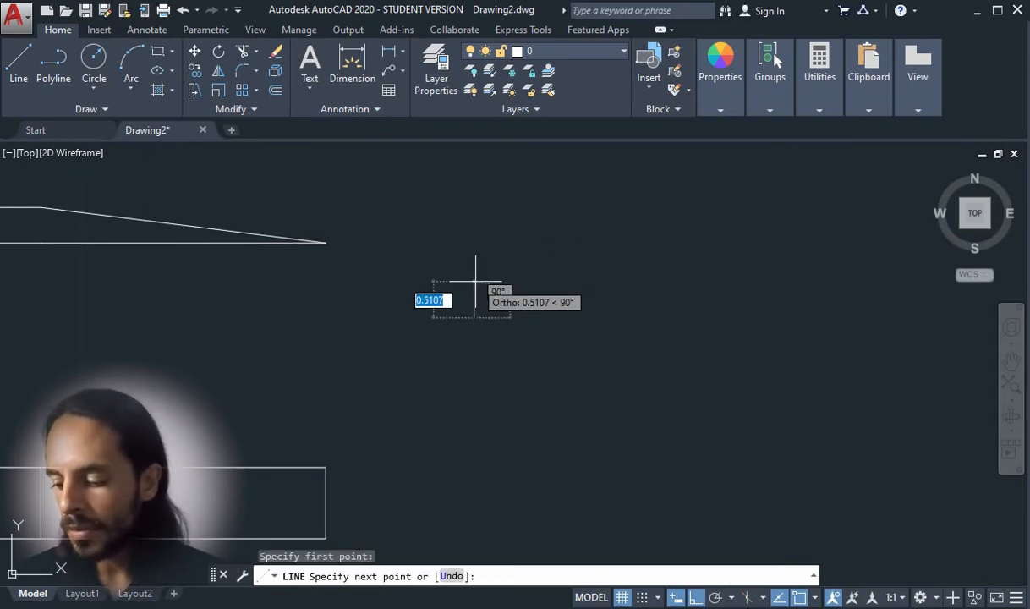
{"action": "type", "text": "0.1"}
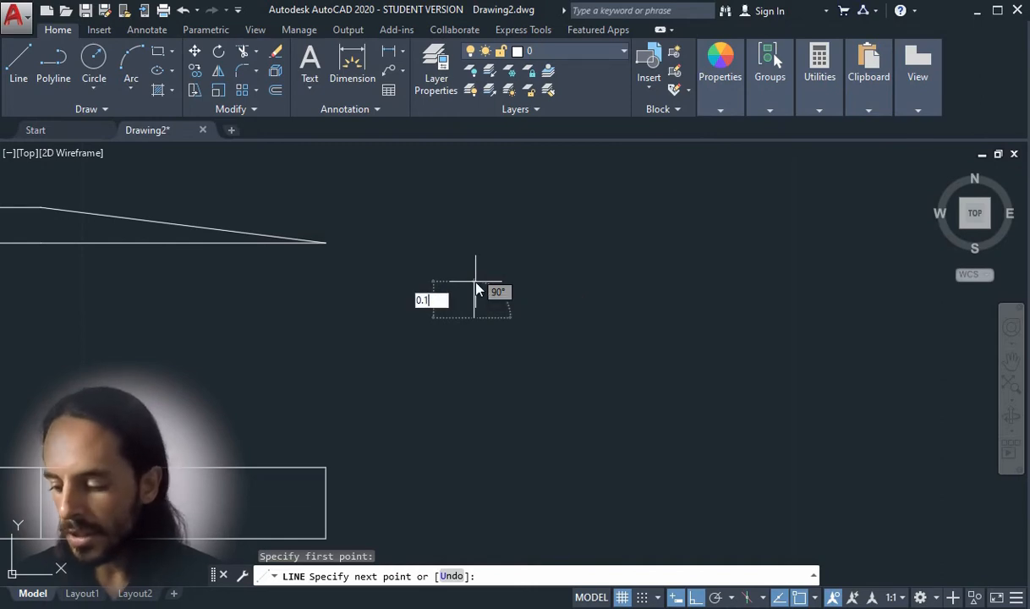
{"action": "type", "text": "7"}
{"action": "key", "text": "Return"}
{"action": "scroll", "coordinate": [483, 283], "scroll_direction": "up", "scroll_amount": 5}
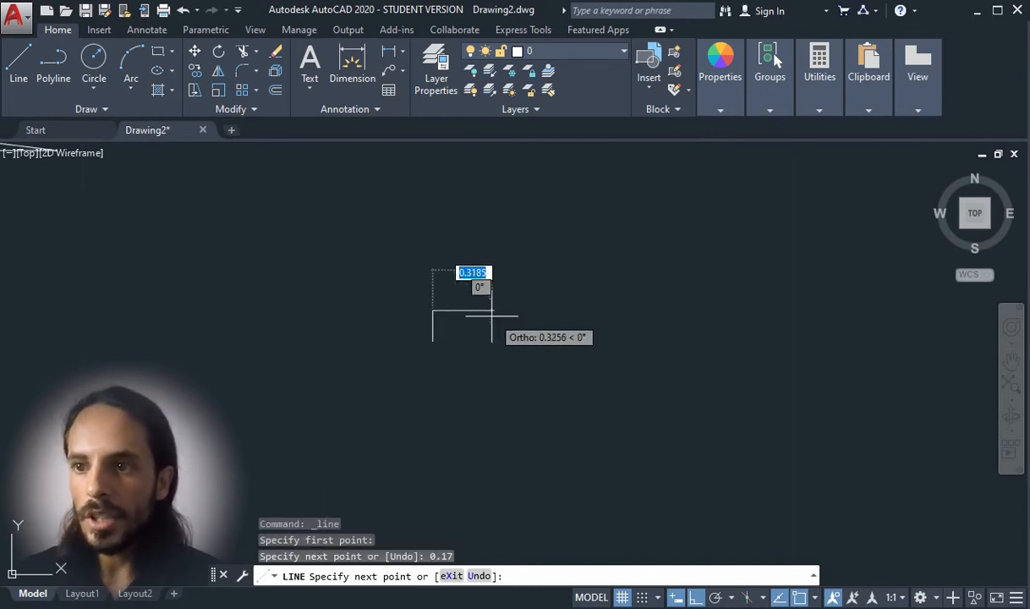
{"action": "type", "text": "0,"}
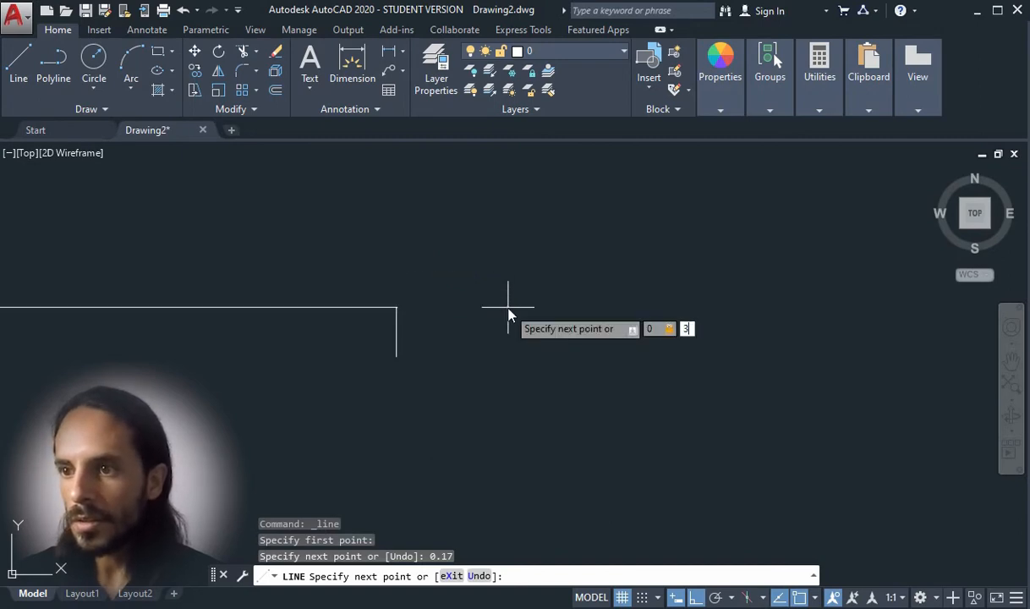
{"action": "type", "text": "3"}
{"action": "key", "text": "Return"}
{"action": "key", "text": "ctrl+z"}
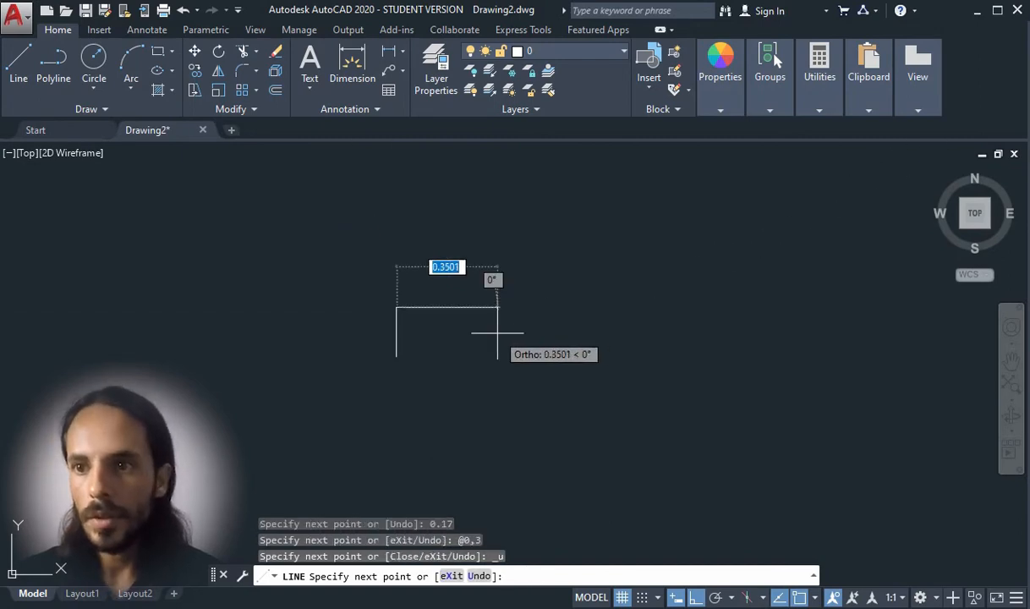
Draw a 0.3 m horizontal tread to the right from the top of the riser
{"action": "type", "text": "0"}
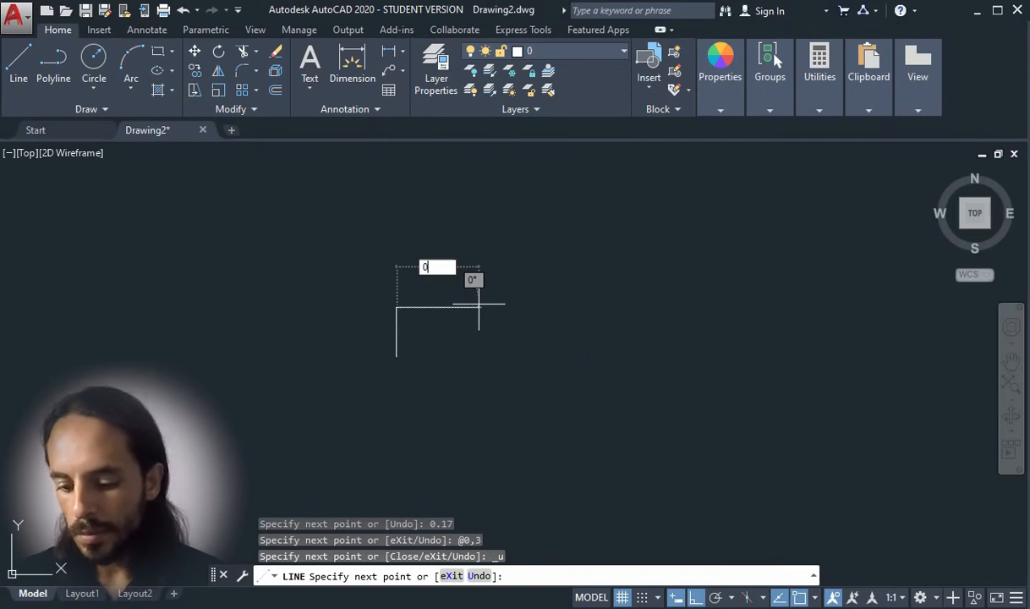
{"action": "type", "text": ".3"}
{"action": "key", "text": "Return"}
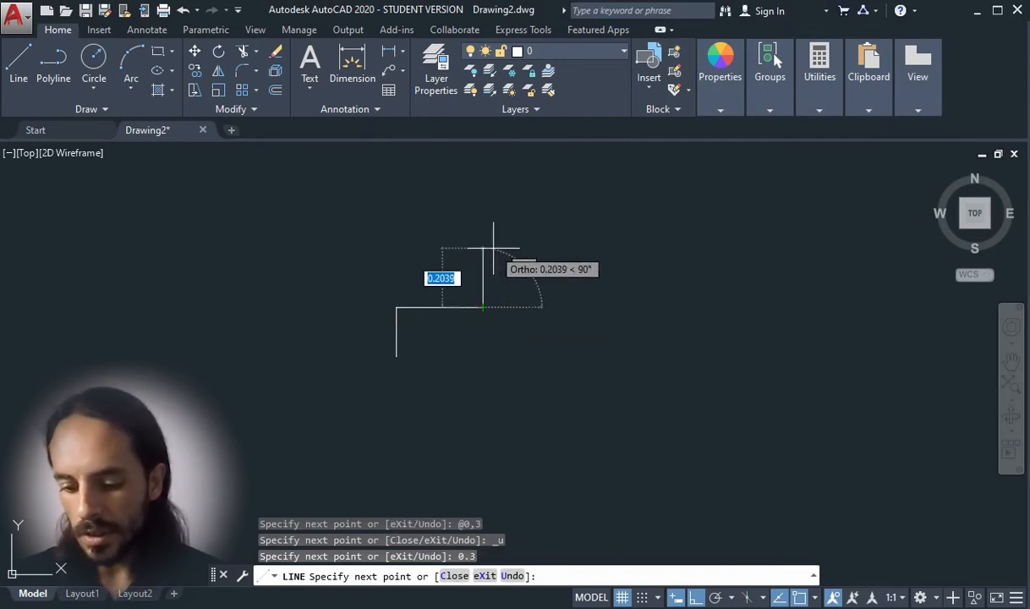
Draw a second 0.17 m riser upward from the tread's end and finish the line
{"action": "type", "text": "0.17"}
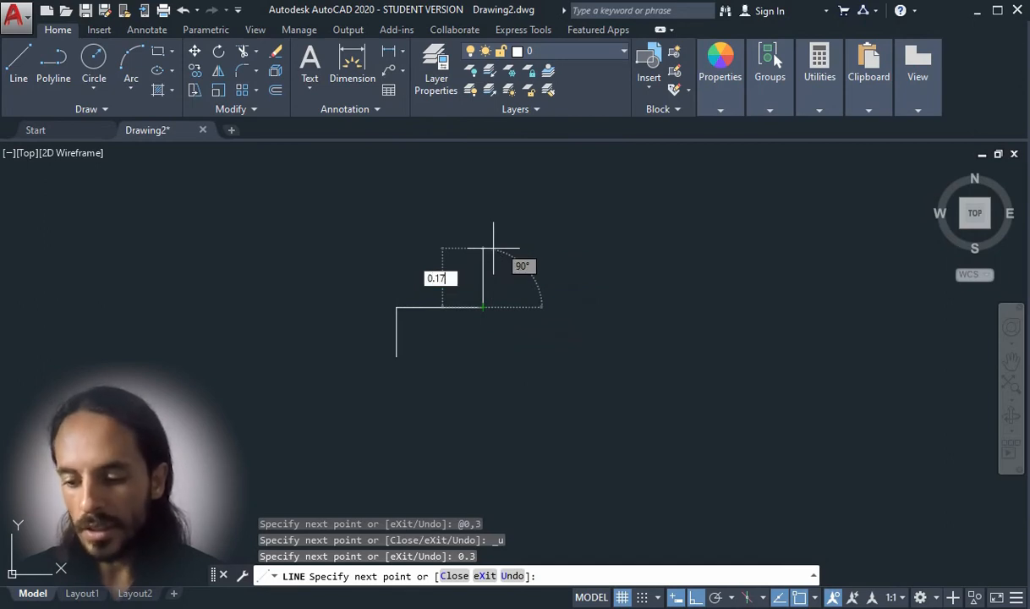
{"action": "key", "text": "Return"}
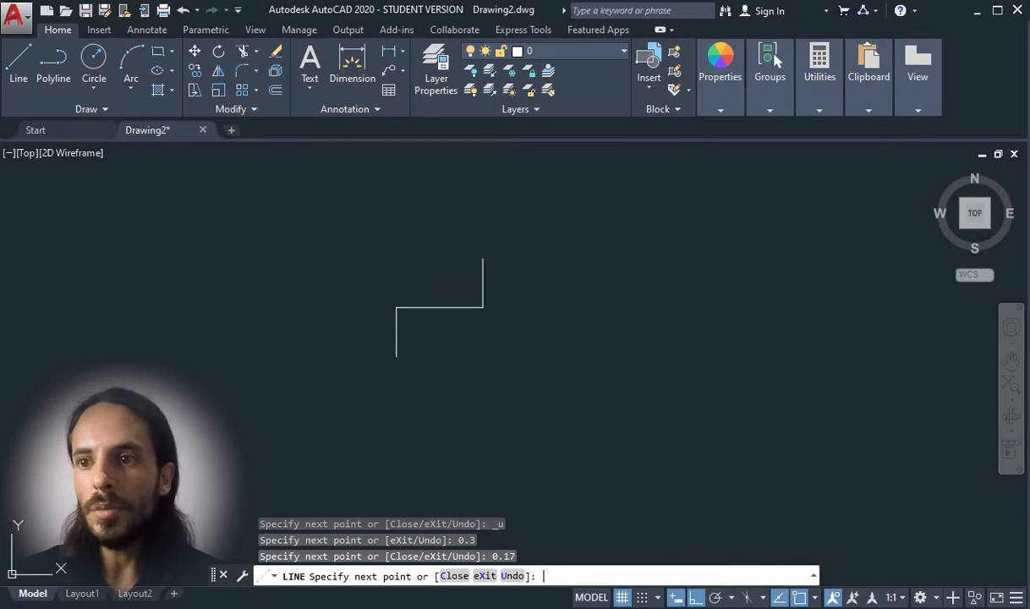
{"action": "key", "text": "Escape"}
Delete the second riser so only the first riser and its tread remain
{"action": "left_click", "coordinate": [532, 258]}
{"action": "left_click", "coordinate": [469, 272]}
{"action": "key", "text": "Delete"}
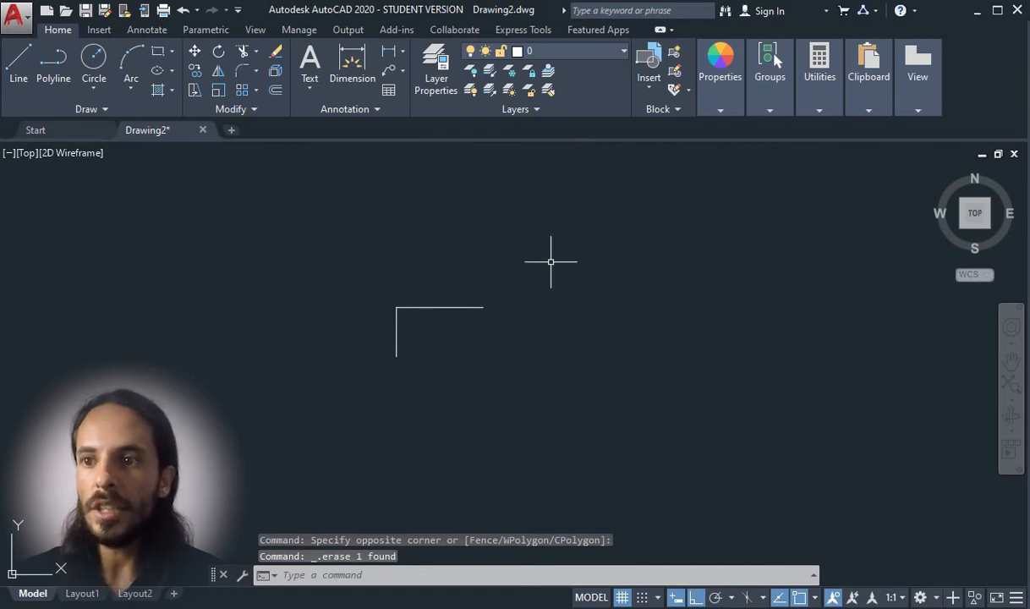
Copy the riser and tread together, from the riser's bottom endpoint to the tread's right endpoint
{"action": "left_click", "coordinate": [354, 251]}
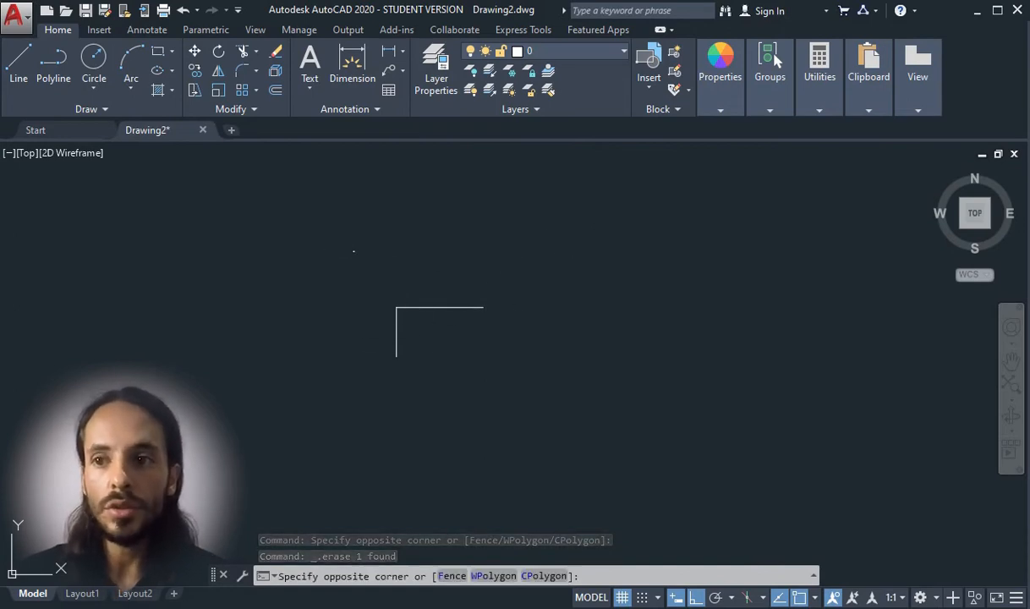
{"action": "left_click", "coordinate": [529, 370]}
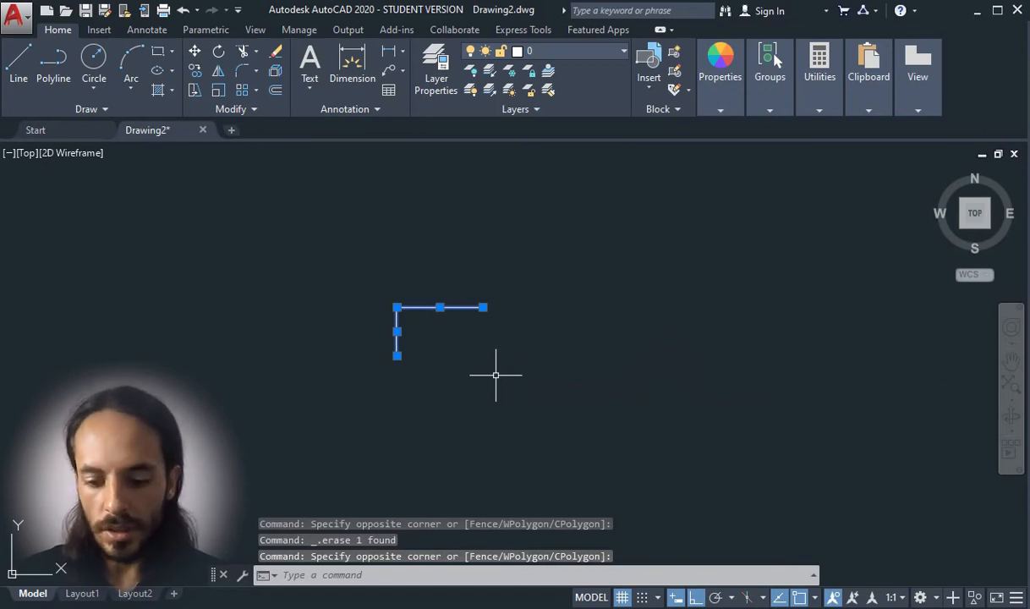
{"action": "type", "text": "co"}
{"action": "key", "text": "Return"}
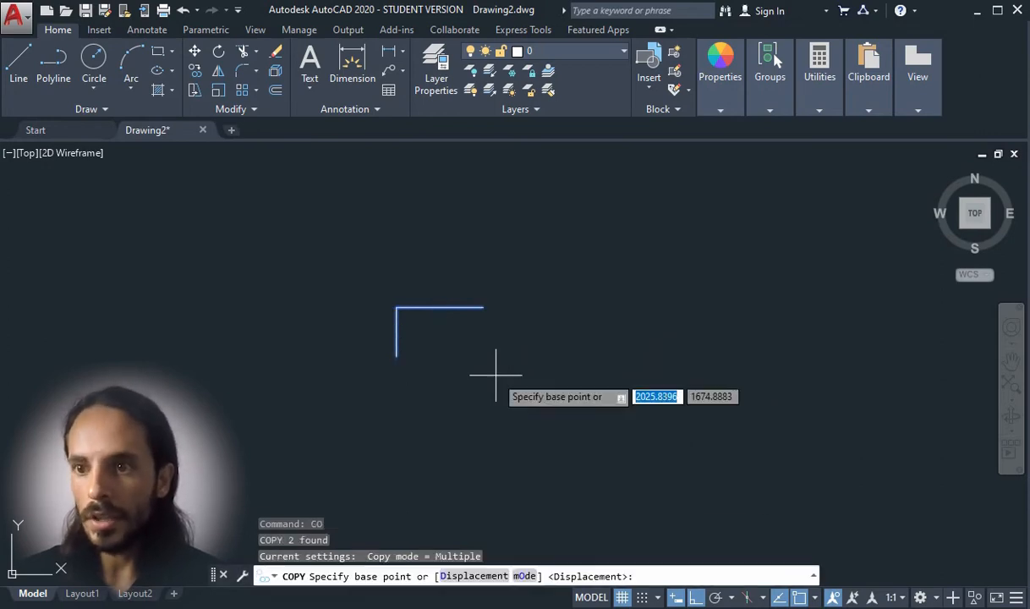
{"action": "left_click", "coordinate": [397, 356]}
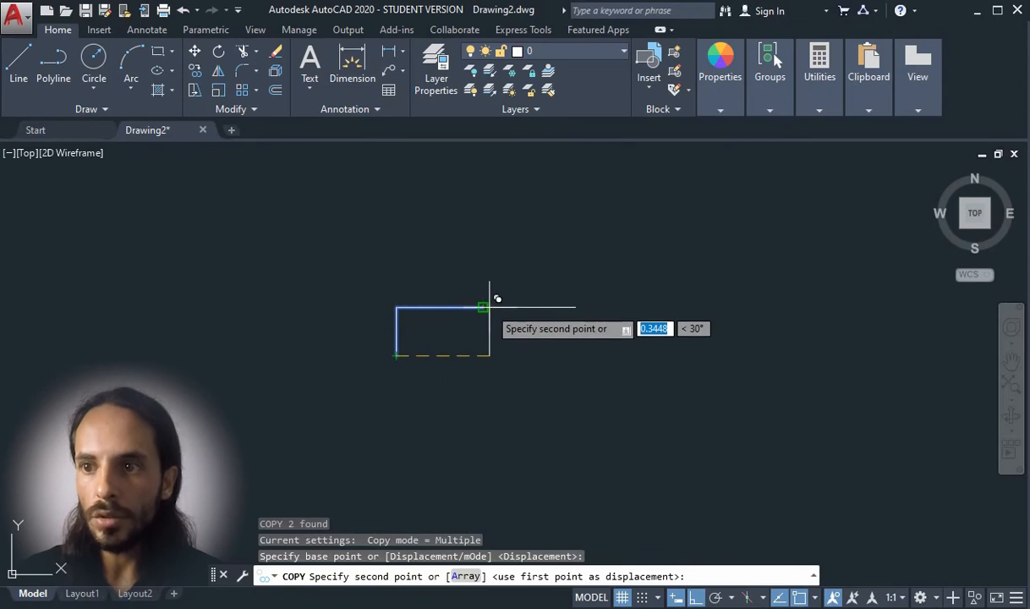
{"action": "left_click", "coordinate": [484, 307]}
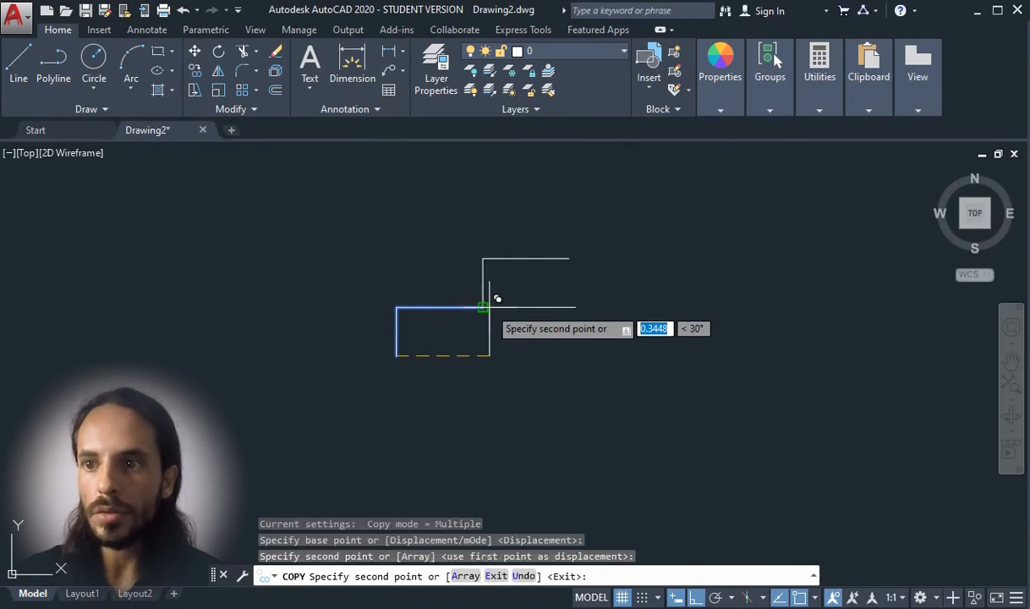
Place four more copies of the riser and tread, each at the previous tread's end, making a six-step stair profile
{"action": "left_click", "coordinate": [571, 258]}
{"action": "left_click", "coordinate": [655, 208]}
{"action": "scroll", "coordinate": [471, 399], "scroll_direction": "down", "scroll_amount": 4}
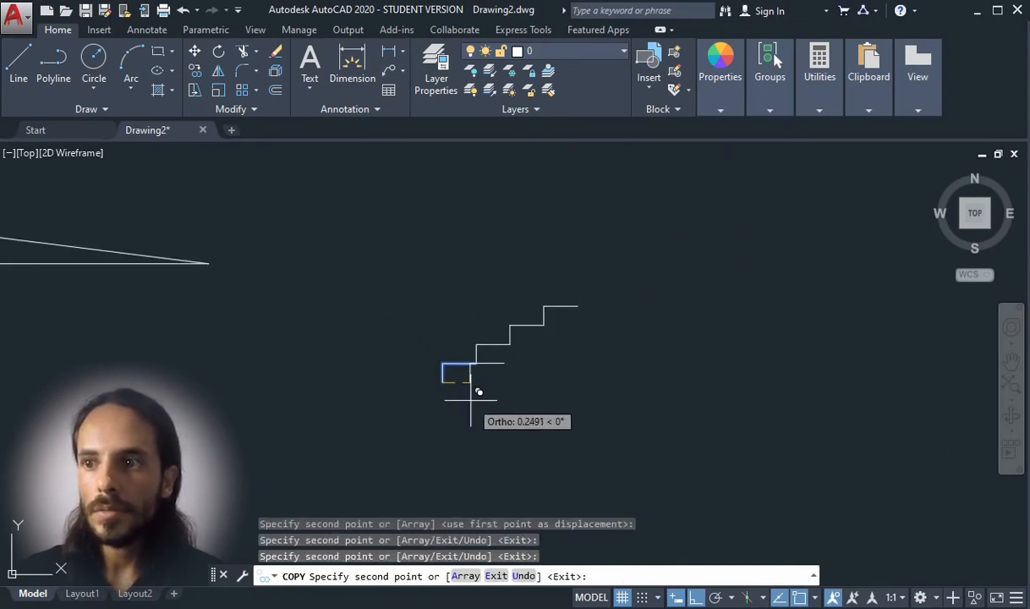
{"action": "left_click", "coordinate": [578, 305]}
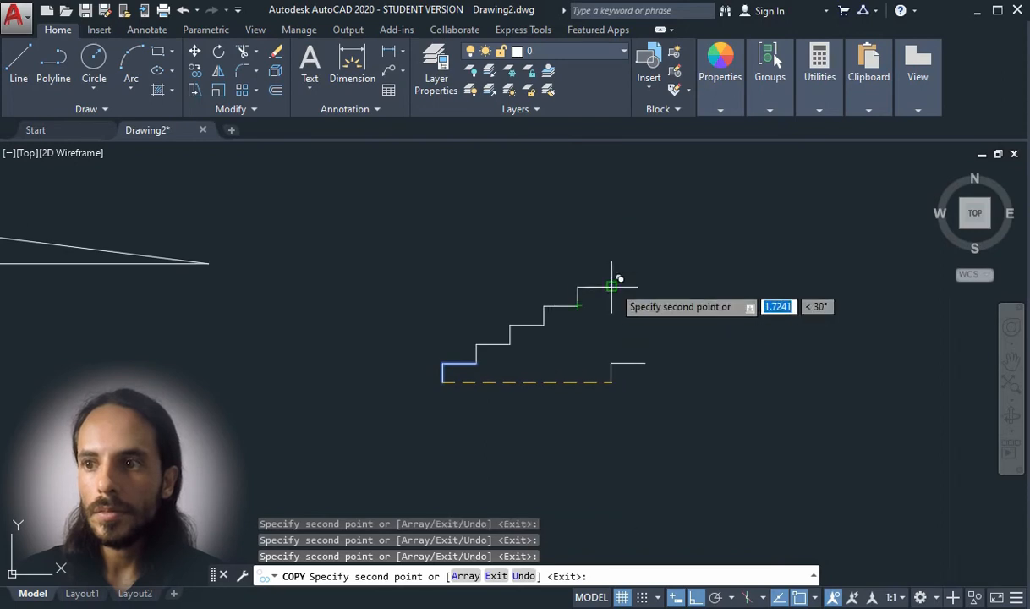
{"action": "key", "text": "Escape"}
{"action": "scroll", "coordinate": [655, 309], "scroll_direction": "up", "scroll_amount": 2}
{"action": "scroll", "coordinate": [548, 323], "scroll_direction": "down", "scroll_amount": 1}
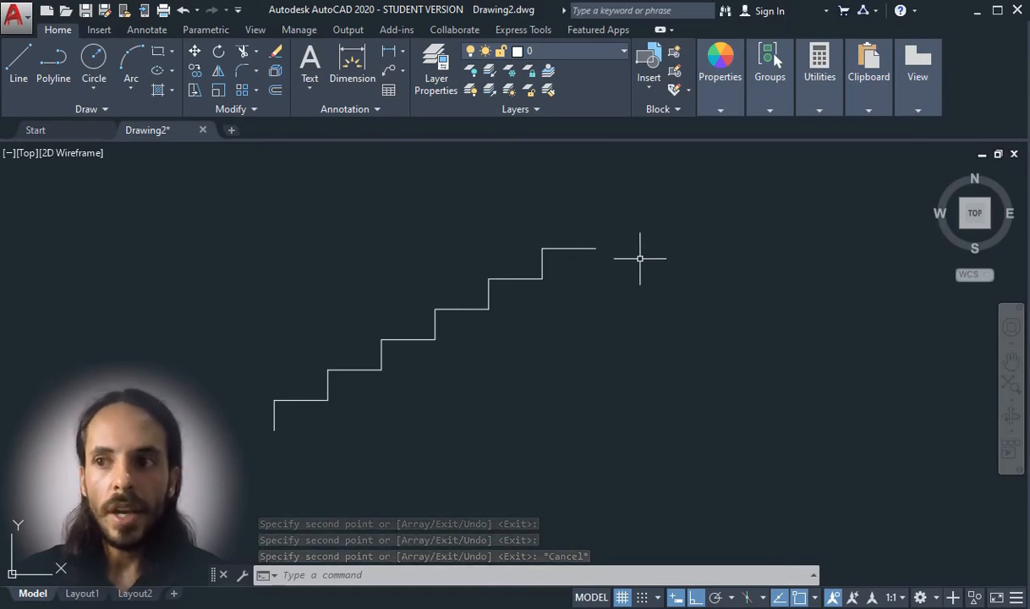
{"action": "scroll", "coordinate": [594, 266], "scroll_direction": "up", "scroll_amount": 2}
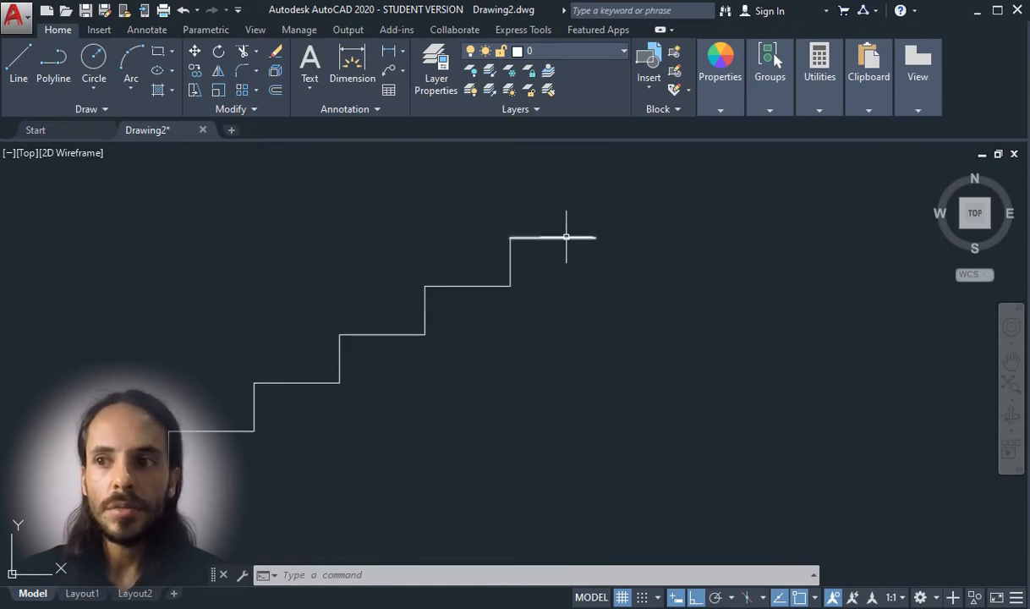
Stretch the outer end of the uppermost tread horizontally outward by 0.7
{"action": "left_click", "coordinate": [567, 237]}
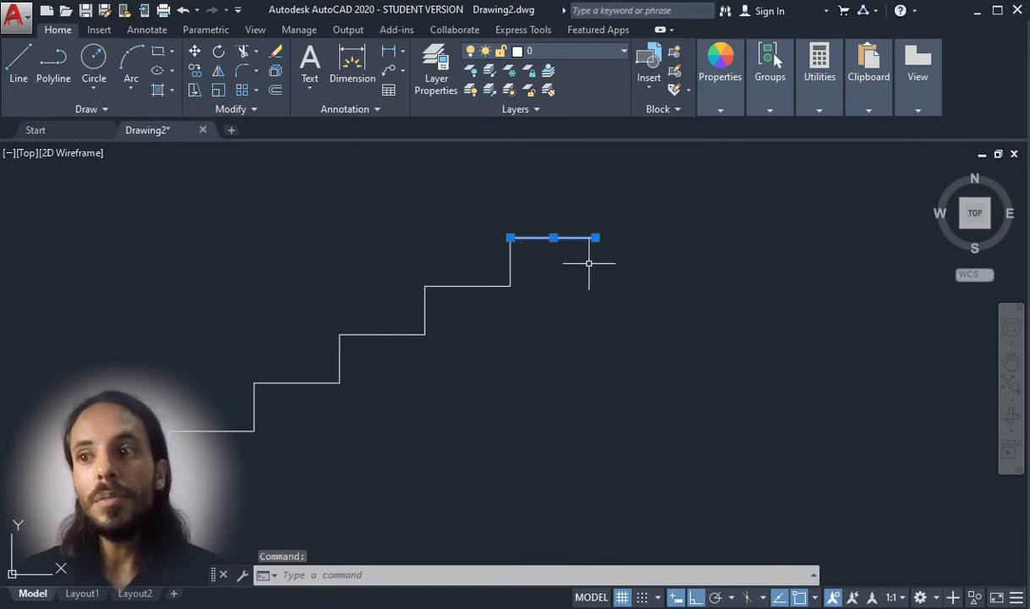
{"action": "mouse_move", "coordinate": [595, 238]}
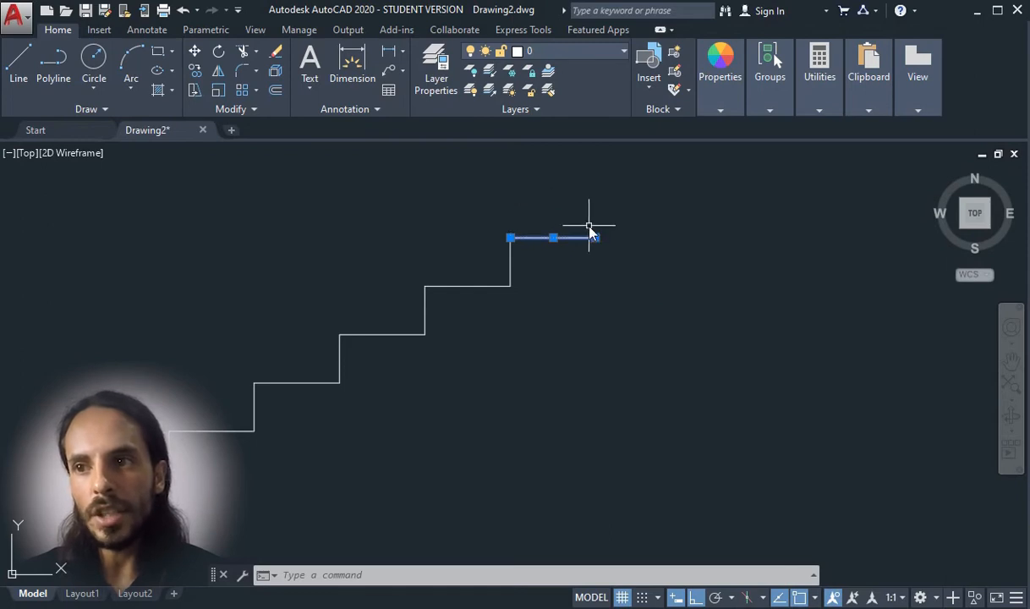
{"action": "left_click", "coordinate": [677, 597]}
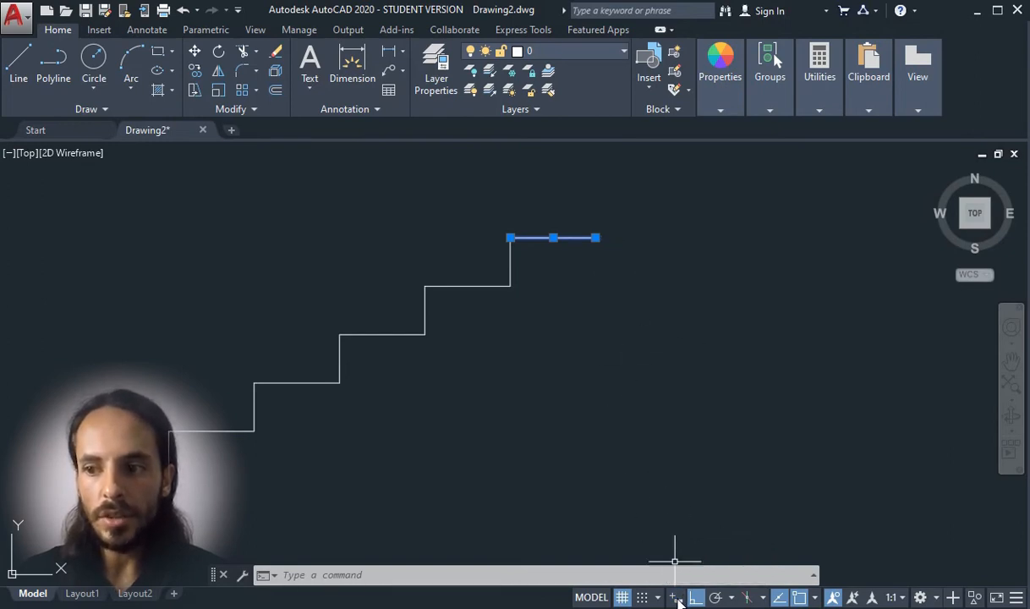
{"action": "left_click", "coordinate": [595, 238]}
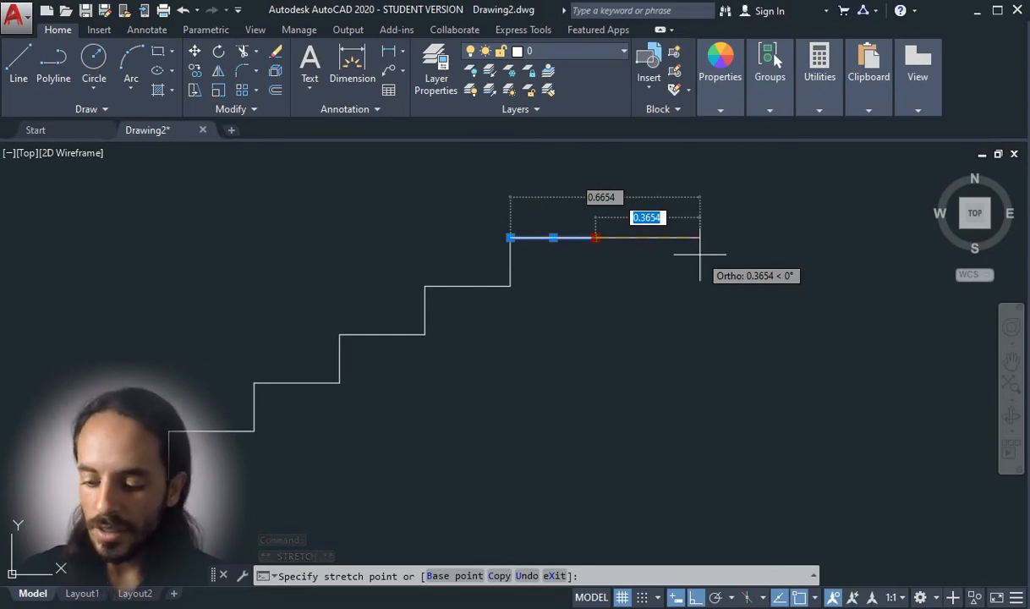
{"action": "type", "text": "0.7"}
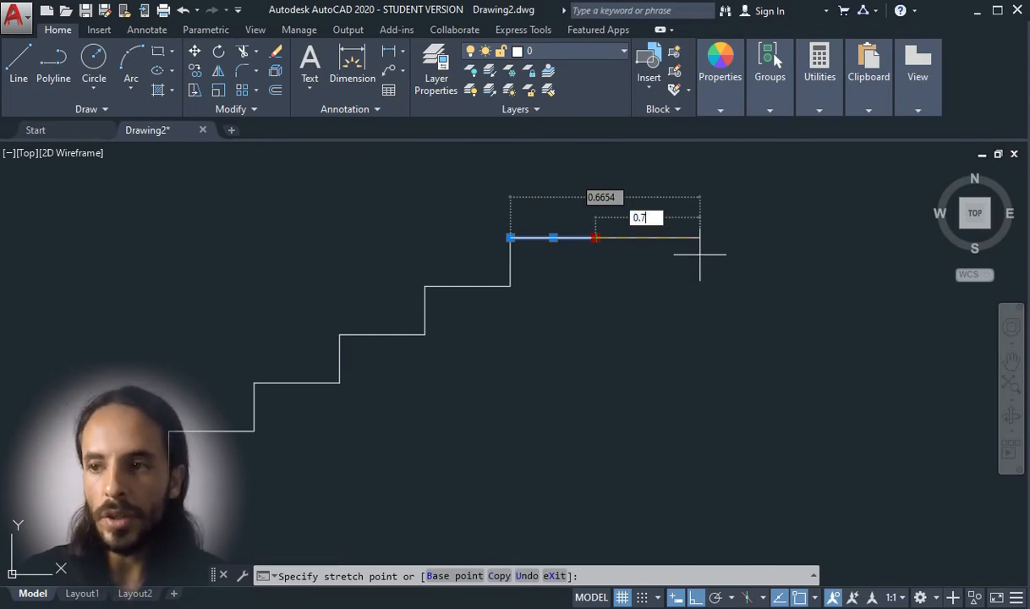
{"action": "key", "text": "Return"}
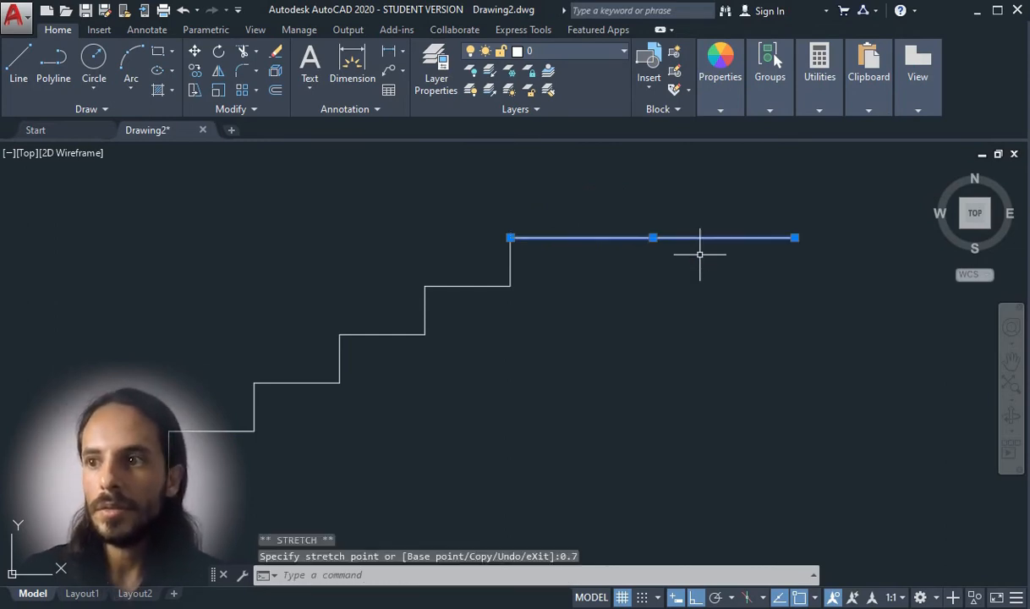
{"action": "key", "text": "Escape"}
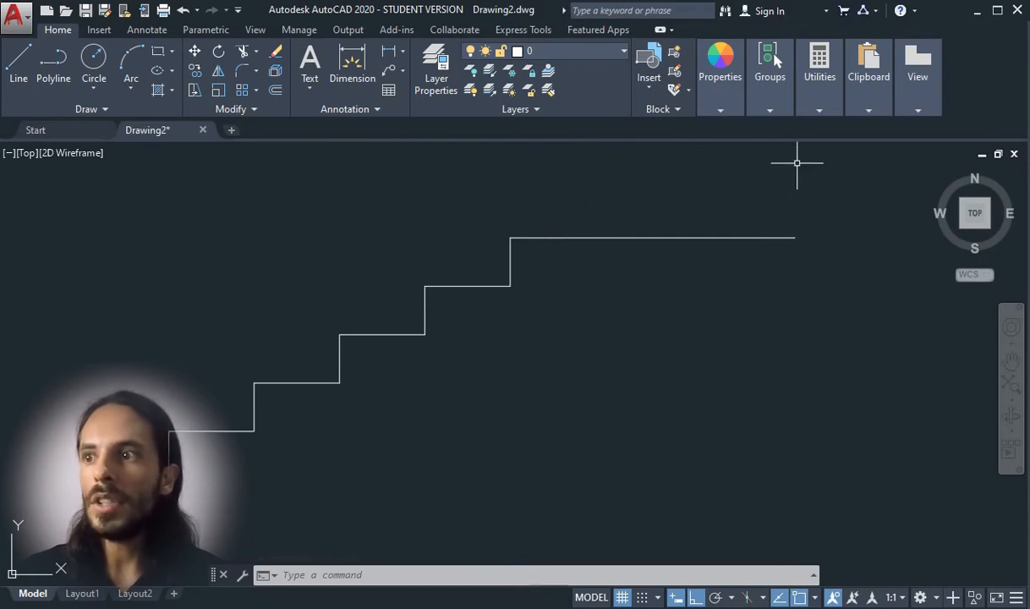
Check the length of the extended top landing line with the Quick measure tool
{"action": "left_click", "coordinate": [825, 111]}
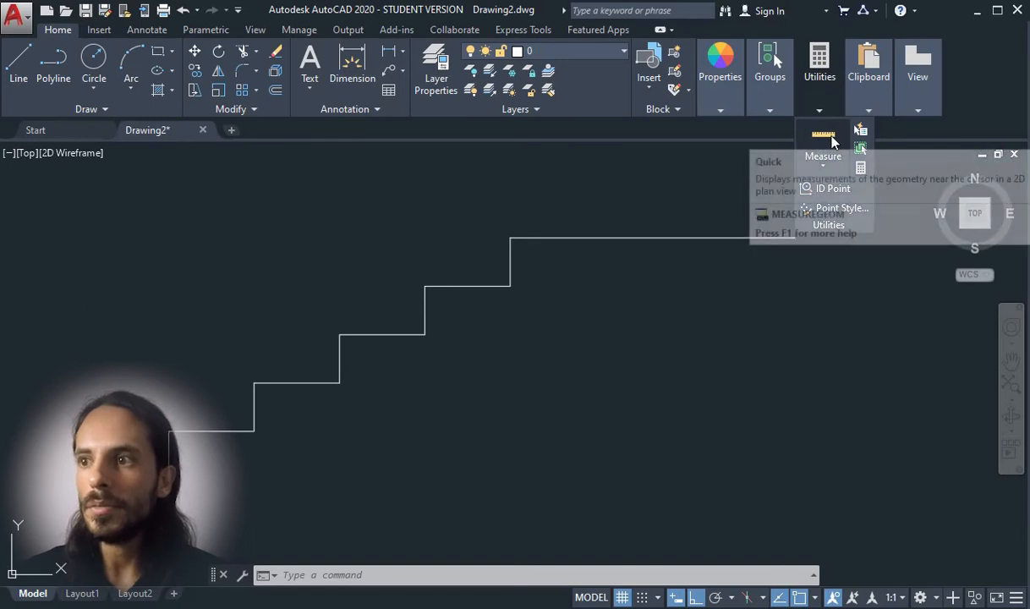
{"action": "left_click", "coordinate": [826, 146]}
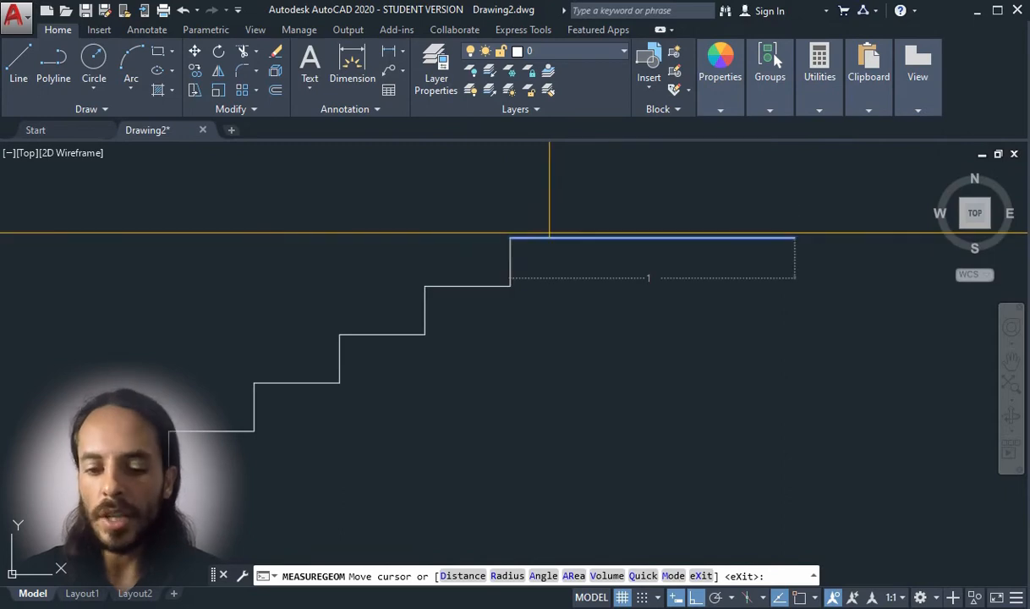
{"action": "key", "text": "Escape"}
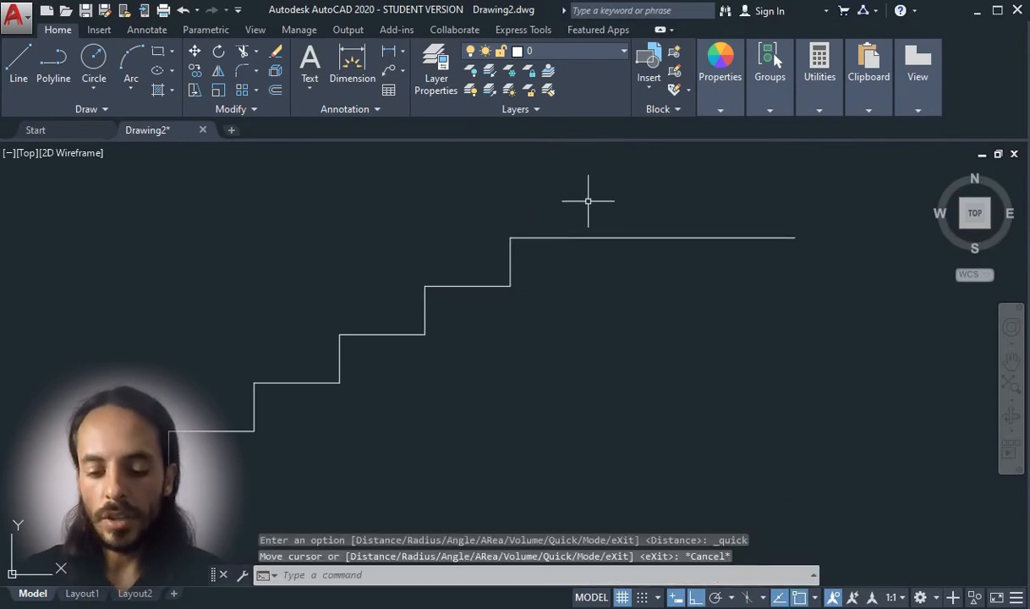
Measure the distance between the two endpoints of the top landing line with the DIST command
{"action": "type", "text": "DI"}
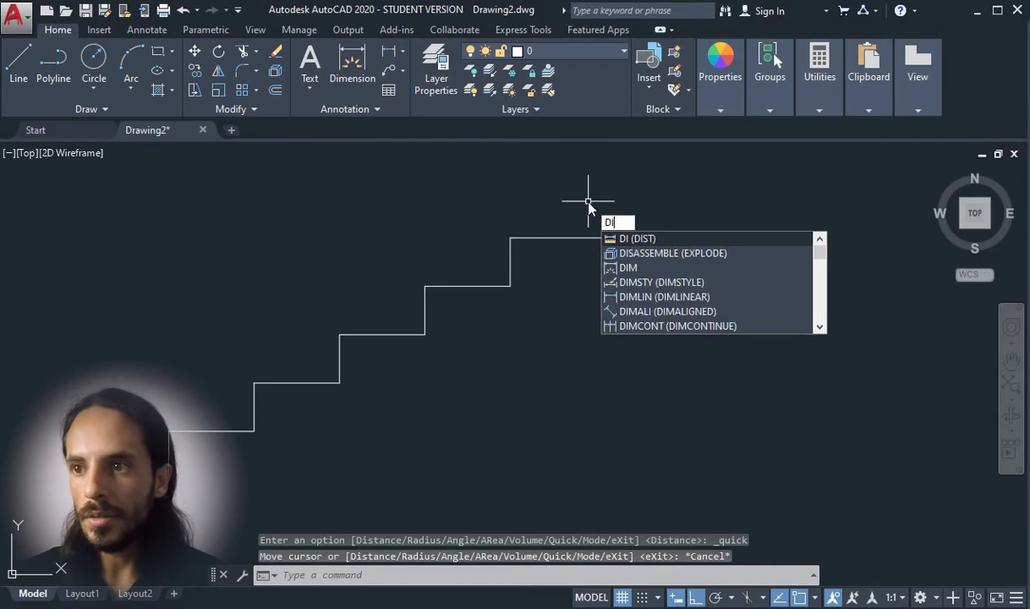
{"action": "key", "text": "Return"}
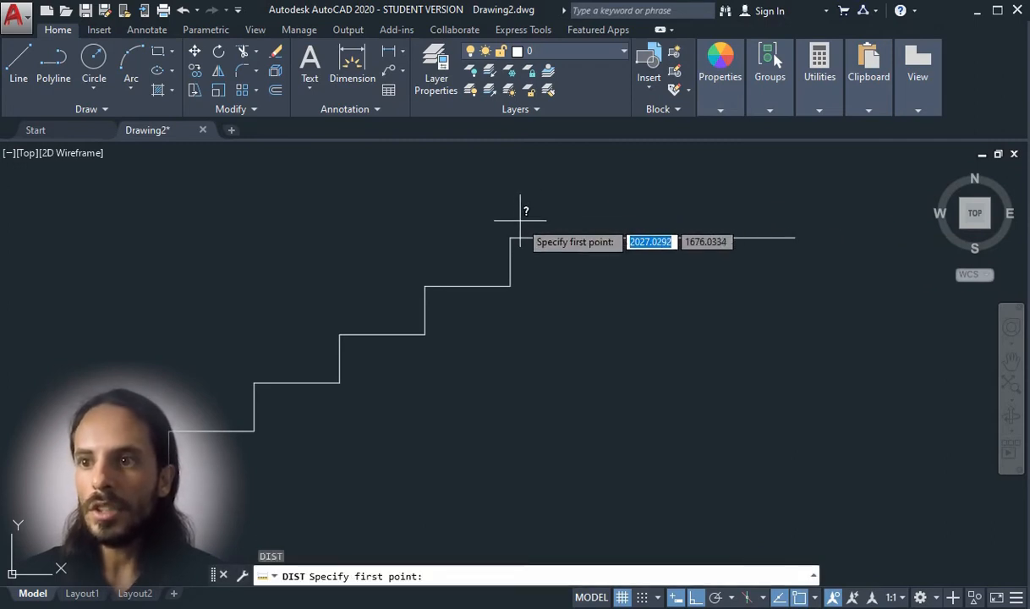
{"action": "left_click", "coordinate": [510, 238]}
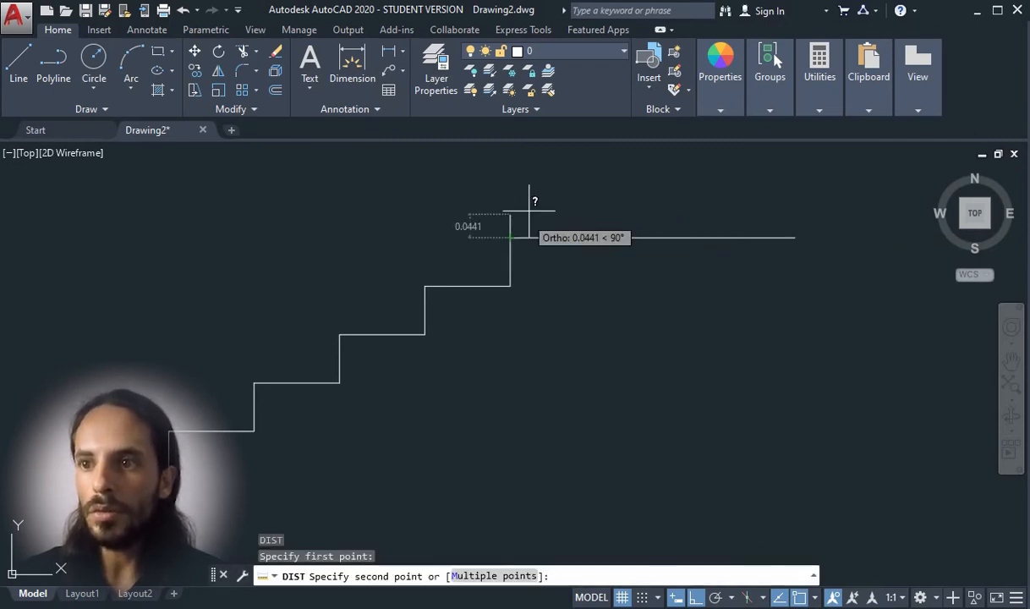
{"action": "left_click", "coordinate": [792, 238]}
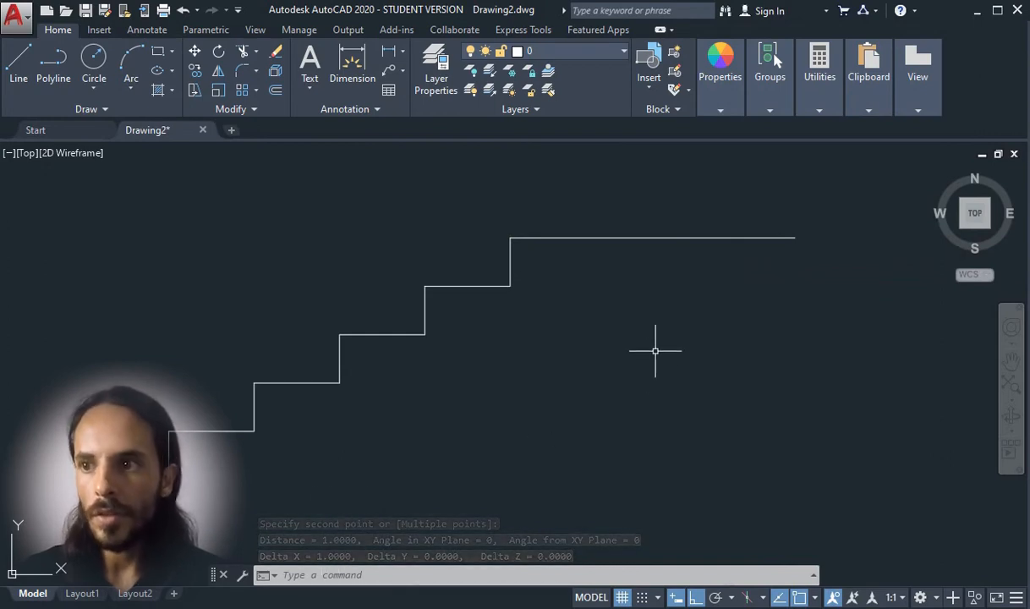
{"action": "key", "text": "Escape"}
{"action": "key", "text": "Escape"}
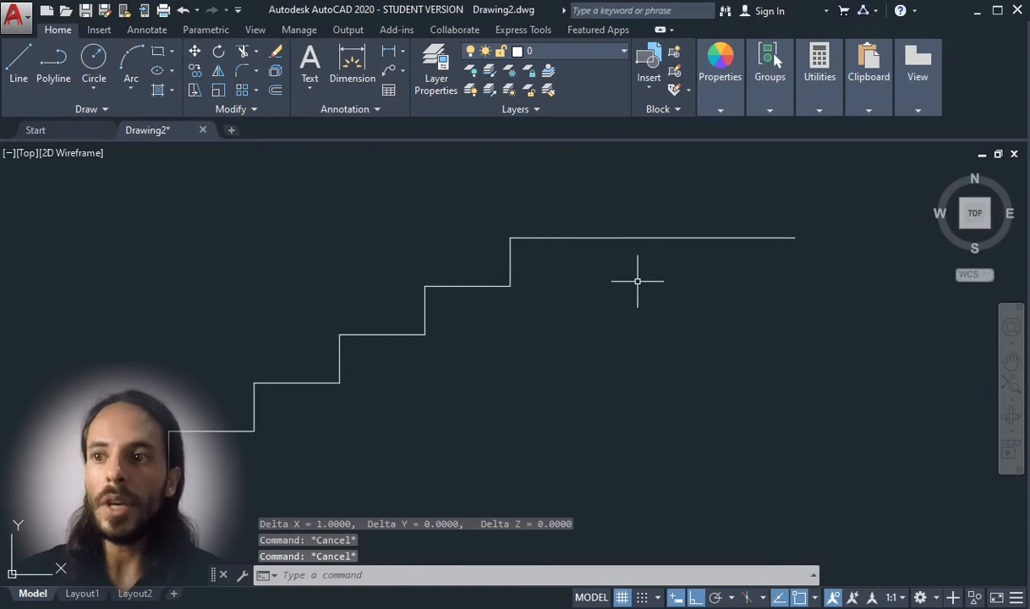
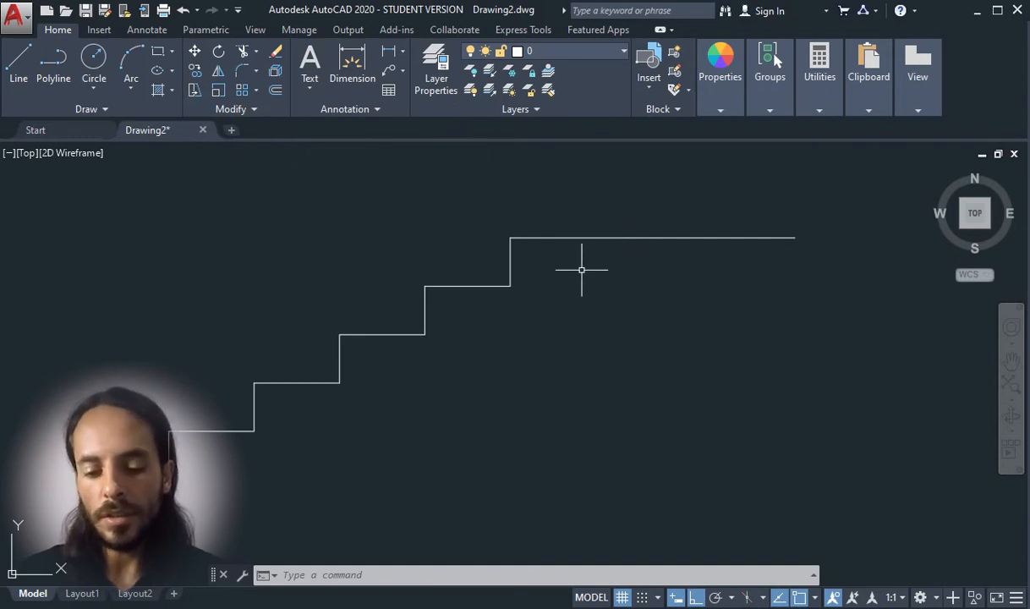
Offset the lowest riser and the lowest tread of the stair by 0.1 toward the underside
{"action": "scroll", "coordinate": [559, 281], "scroll_direction": "down", "scroll_amount": 4}
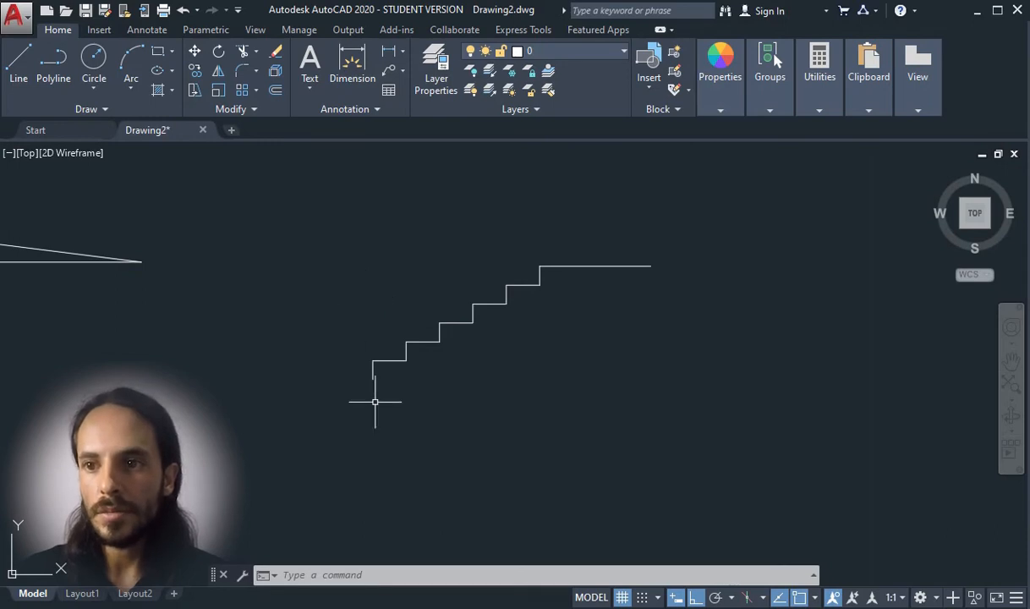
{"action": "scroll", "coordinate": [377, 373], "scroll_direction": "up", "scroll_amount": 2}
{"action": "scroll", "coordinate": [381, 362], "scroll_direction": "up", "scroll_amount": 3}
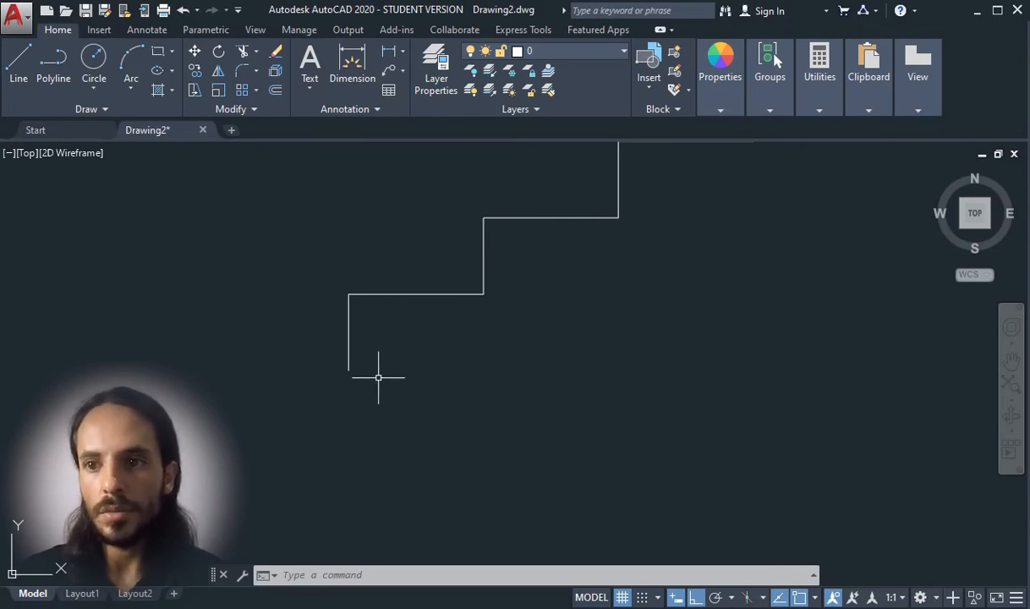
{"action": "type", "text": "o"}
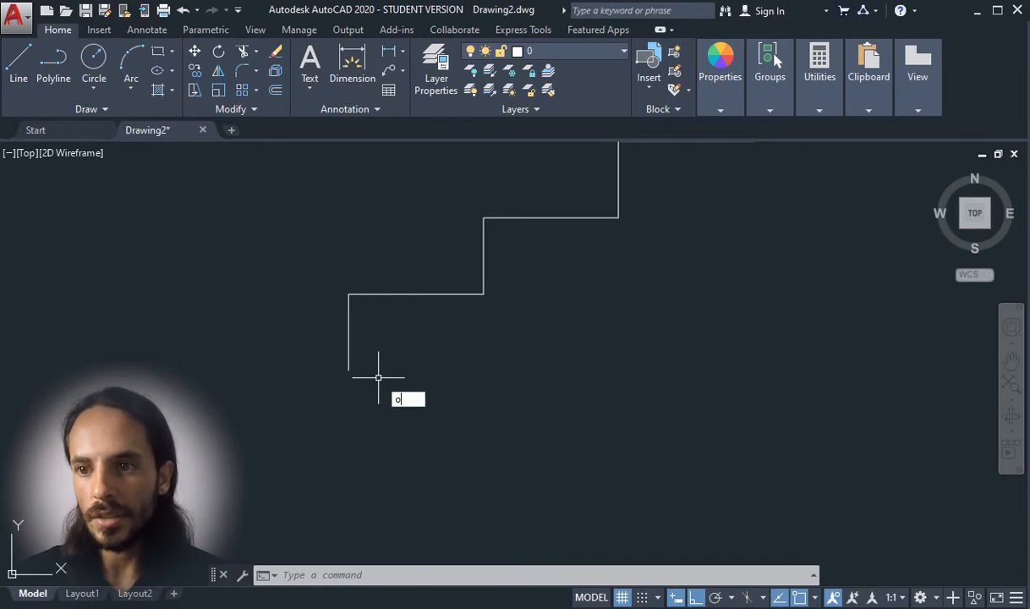
{"action": "key", "text": "Return"}
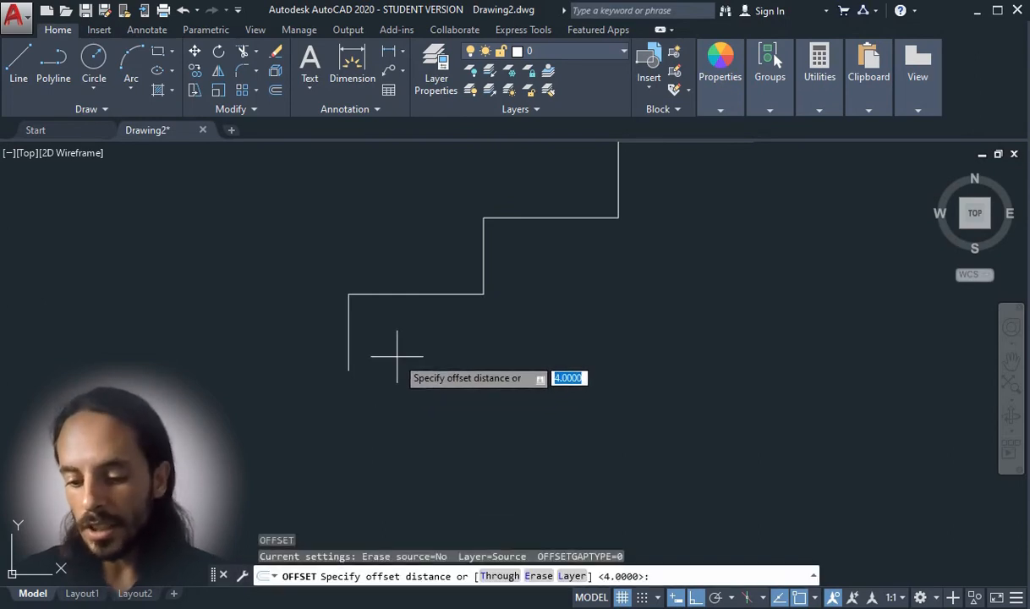
{"action": "type", "text": "0.1"}
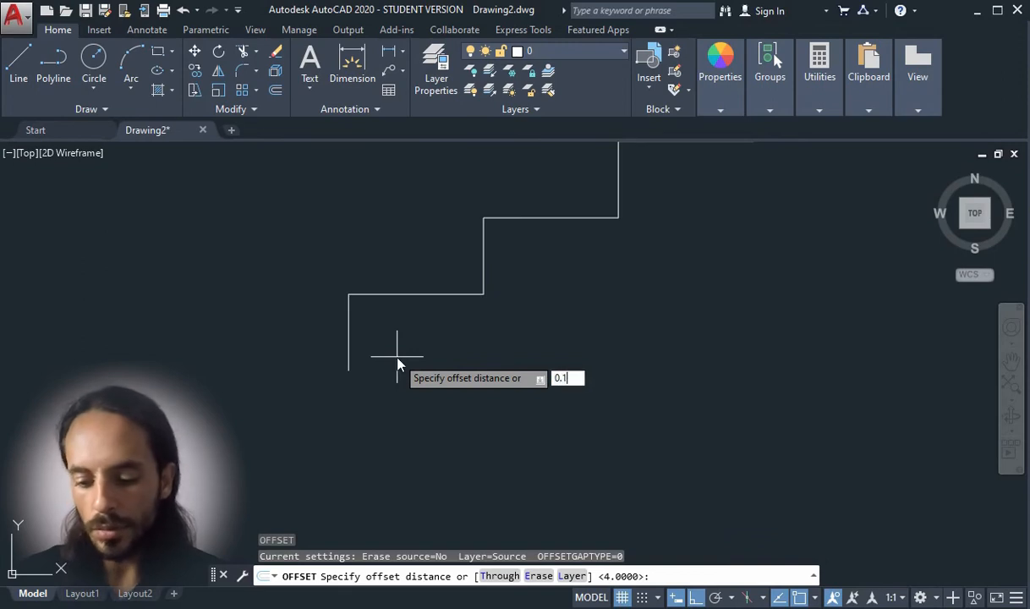
{"action": "key", "text": "Return"}
{"action": "left_click", "coordinate": [349, 319]}
{"action": "left_click", "coordinate": [412, 335]}
{"action": "left_click", "coordinate": [414, 295]}
{"action": "left_click", "coordinate": [435, 327]}
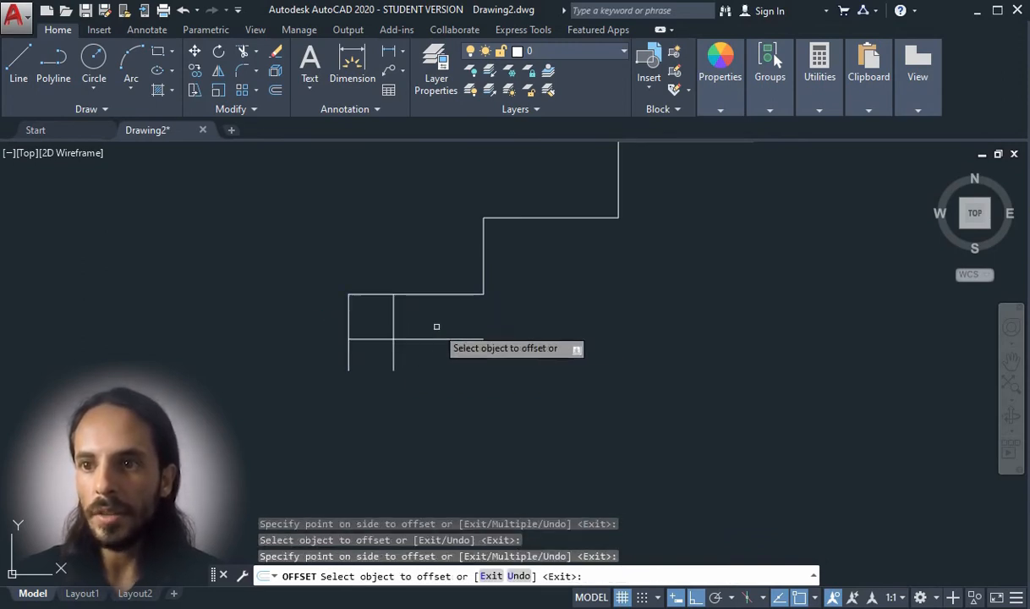
Offset the second riser and second tread from the bottom by the same 0.1 toward the underside
{"action": "left_click", "coordinate": [484, 264]}
{"action": "left_click", "coordinate": [536, 272]}
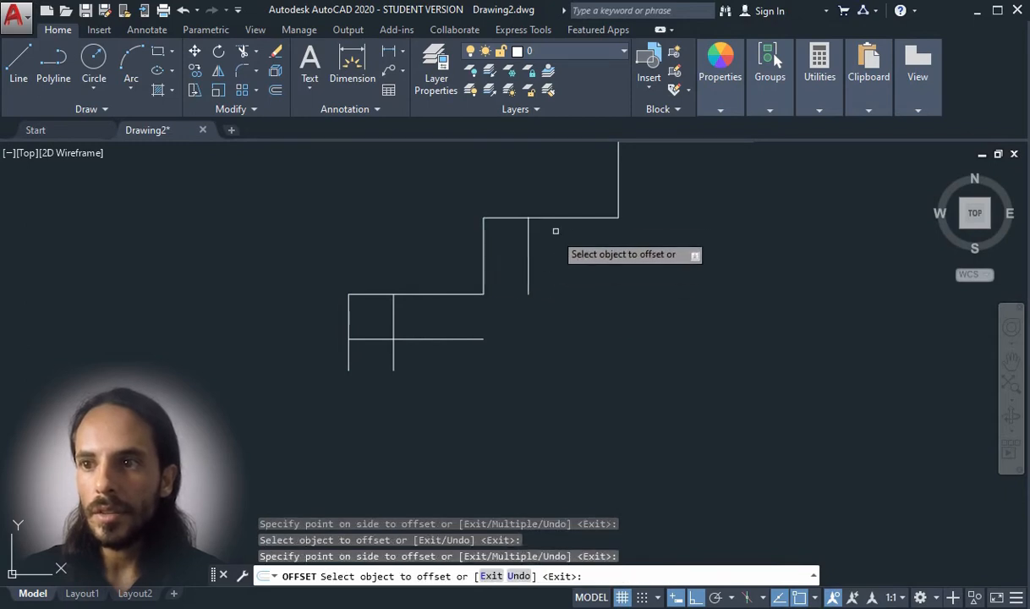
{"action": "left_click", "coordinate": [560, 218]}
{"action": "left_click", "coordinate": [540, 242]}
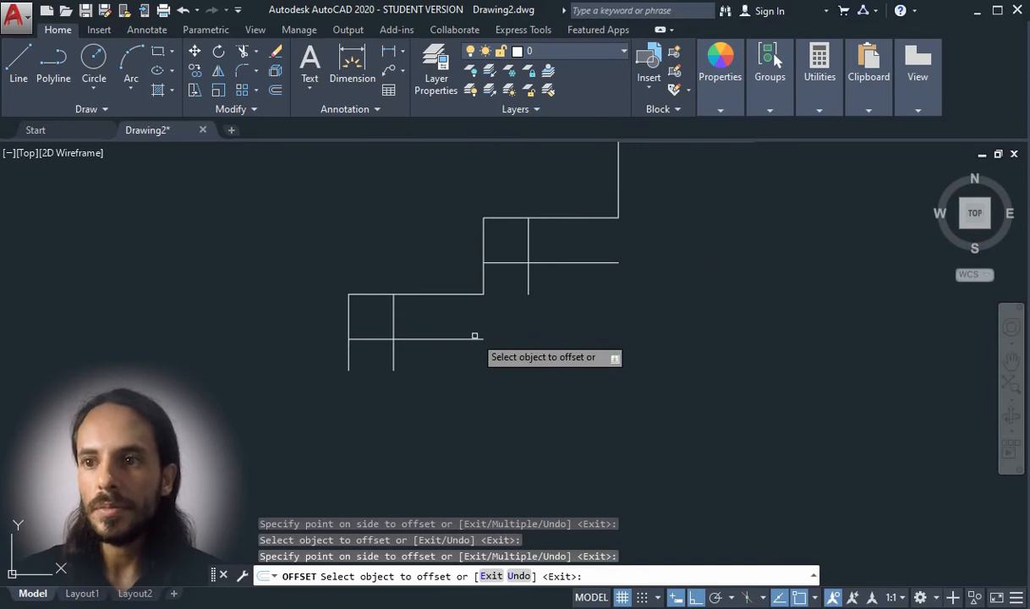
Offset the third riser and third tread from the bottom by 0.1 toward the underside and end the Offset command
{"action": "scroll", "coordinate": [475, 336], "scroll_direction": "down", "scroll_amount": 2}
{"action": "left_click", "coordinate": [558, 240]}
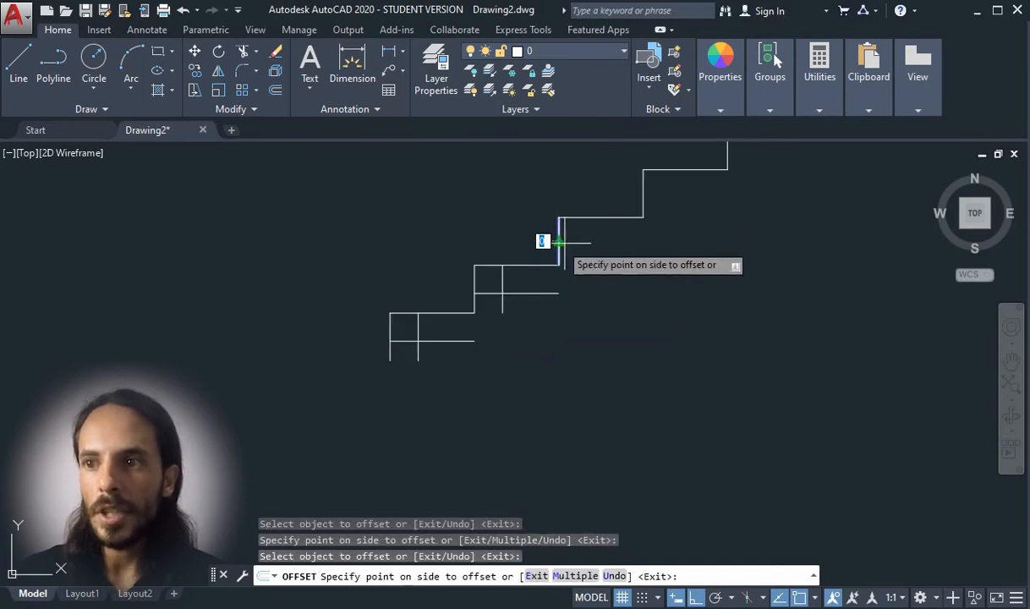
{"action": "left_click", "coordinate": [603, 256]}
{"action": "left_click", "coordinate": [617, 217]}
{"action": "left_click", "coordinate": [598, 272]}
{"action": "scroll", "coordinate": [598, 273], "scroll_direction": "up", "scroll_amount": 2}
{"action": "key", "text": "Escape"}
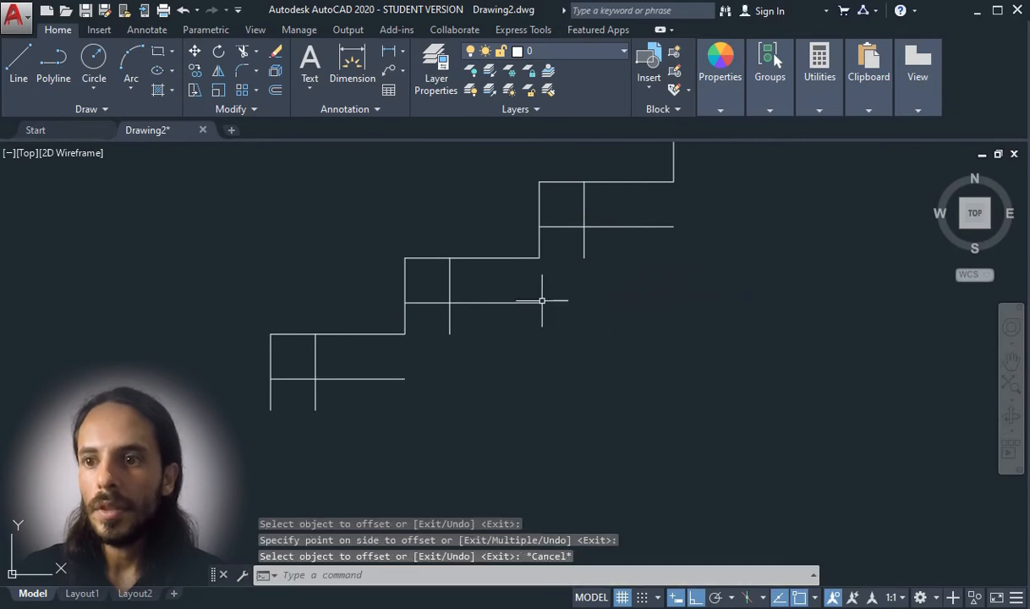
Stretch the lowest offset tread line horizontally until its end aligns with the second offset riser line
{"action": "scroll", "coordinate": [435, 382], "scroll_direction": "up", "scroll_amount": 2}
{"action": "left_click", "coordinate": [380, 373]}
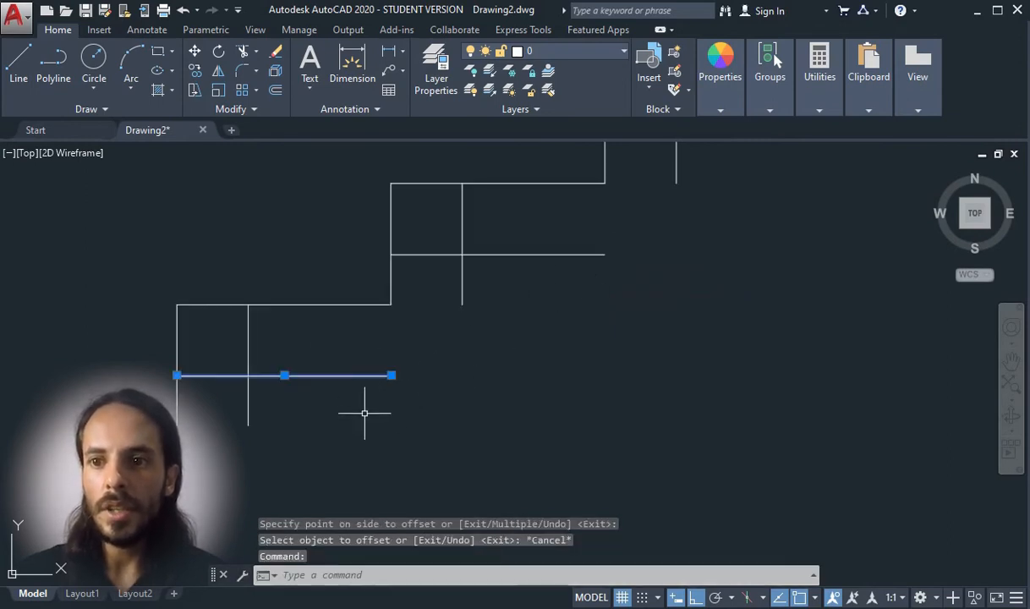
{"action": "left_click", "coordinate": [391, 375]}
{"action": "mouse_move", "coordinate": [463, 304]}
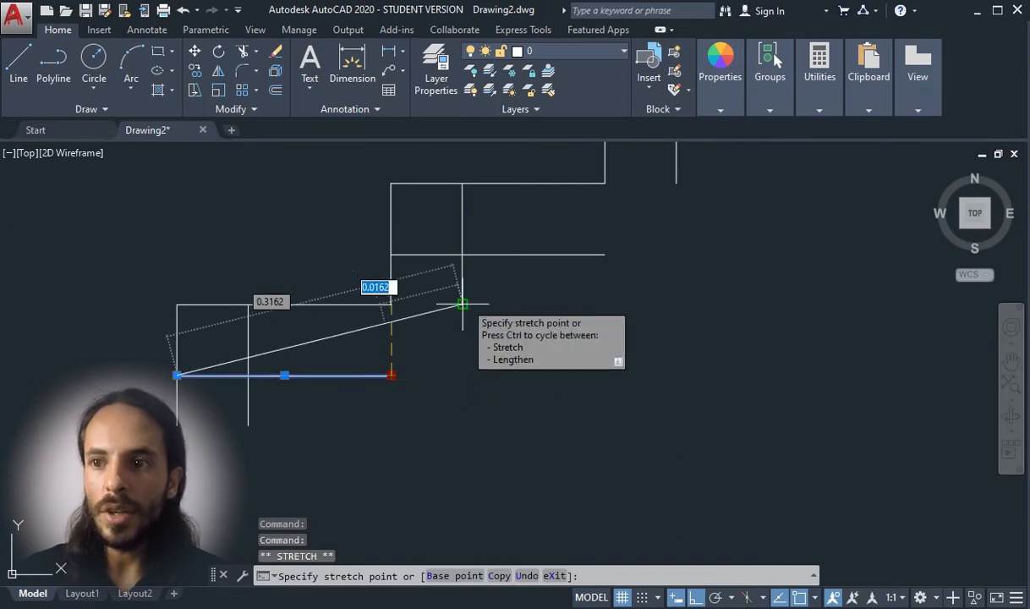
{"action": "left_click", "coordinate": [462, 375]}
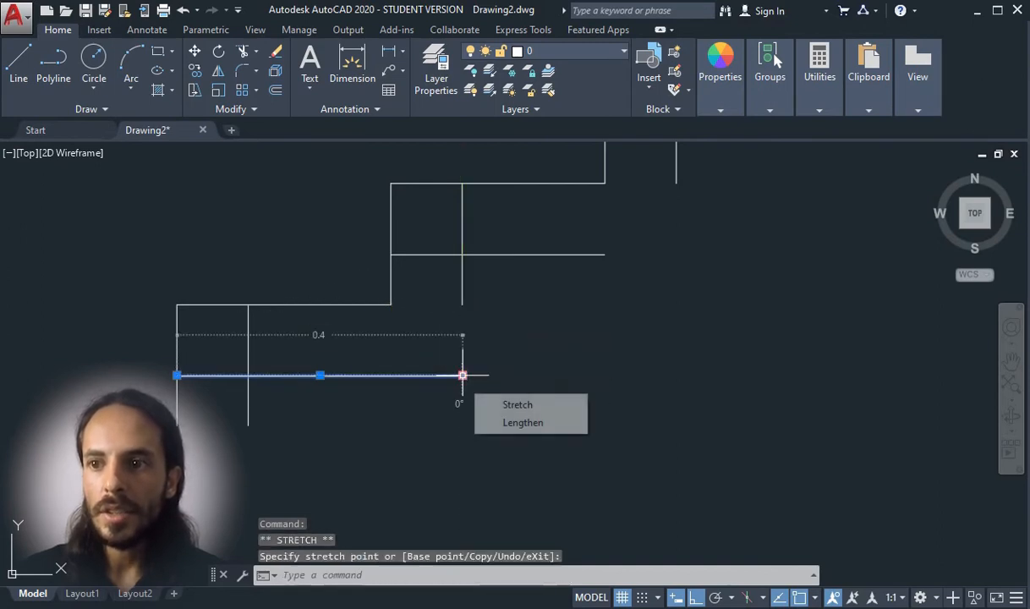
{"action": "key", "text": "Escape"}
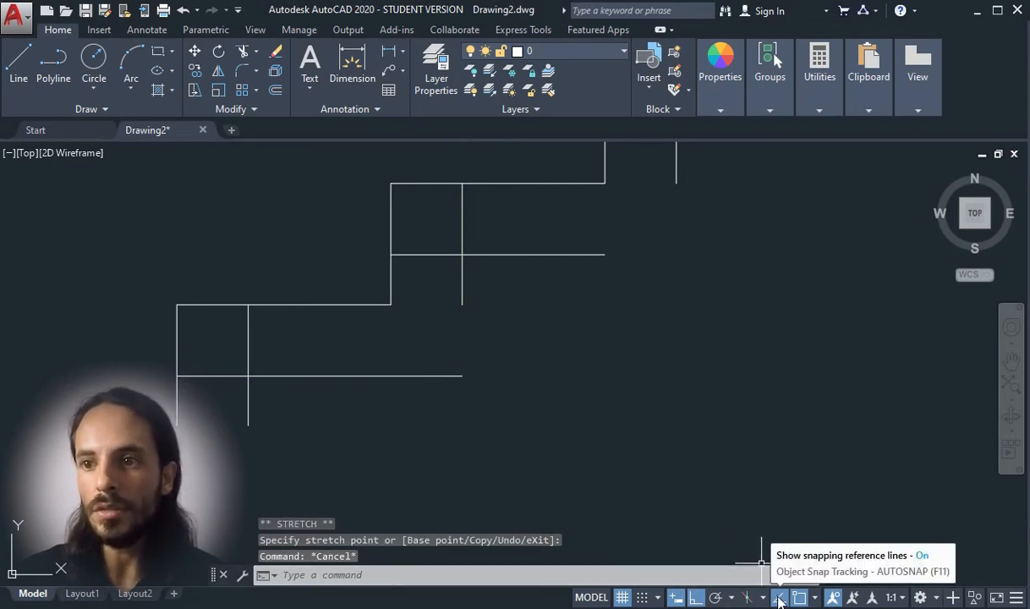
Stretch the second offset riser line down to the end of the lowest offset tread line, closing the corner
{"action": "left_click", "coordinate": [463, 288]}
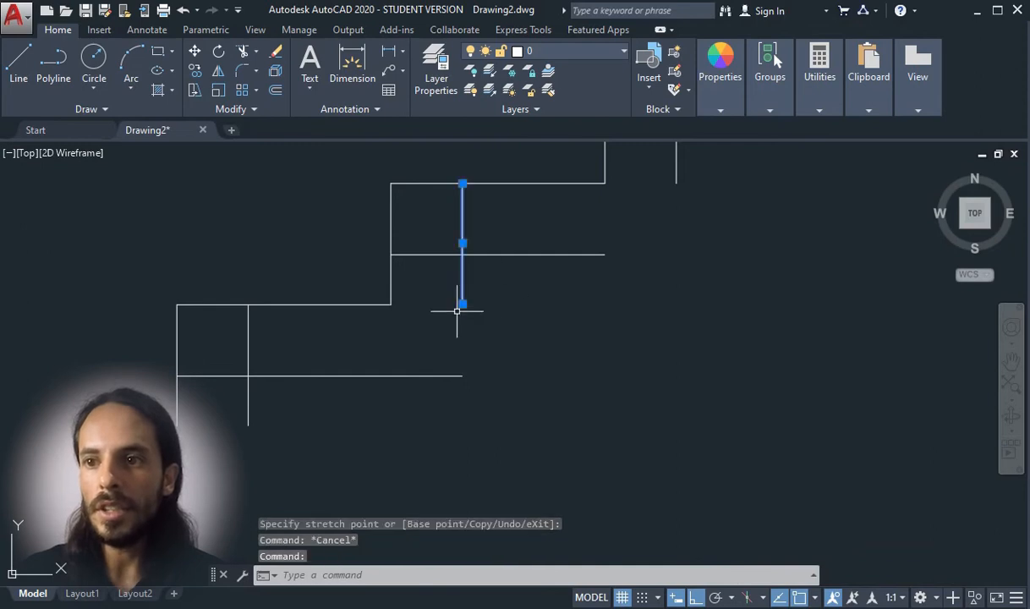
{"action": "left_click", "coordinate": [462, 304]}
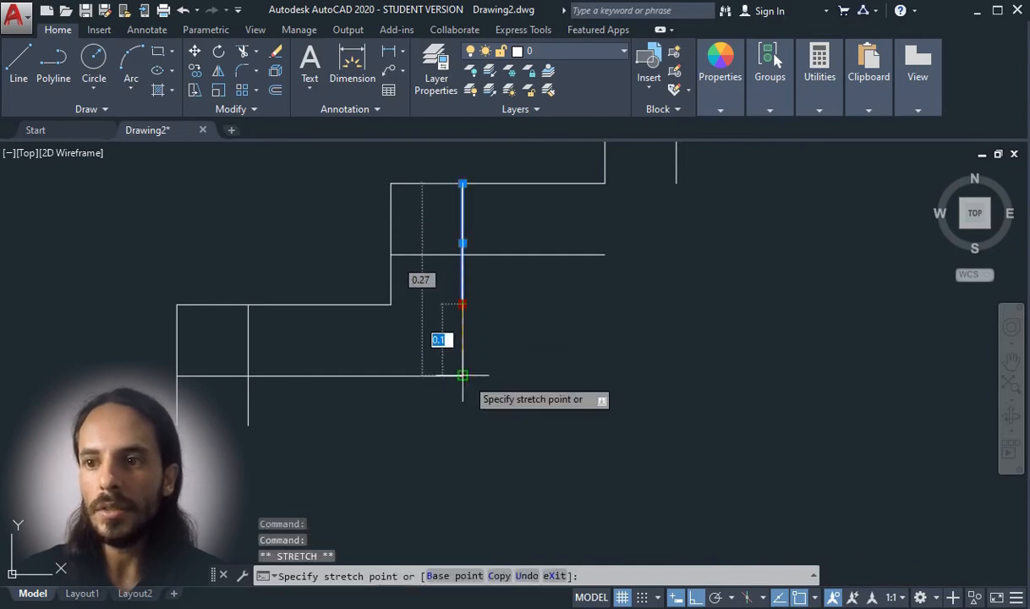
{"action": "left_click", "coordinate": [462, 374]}
{"action": "key", "text": "Escape"}
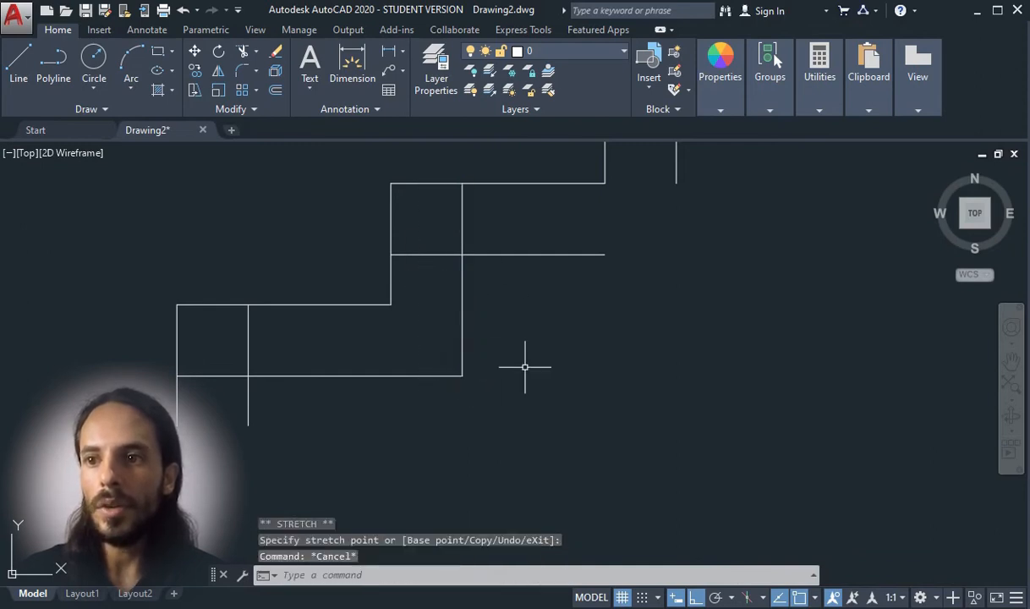
Stretch the top end of the lowest offset riser line down to its crossing with the lowest offset tread line
{"action": "left_click", "coordinate": [253, 330]}
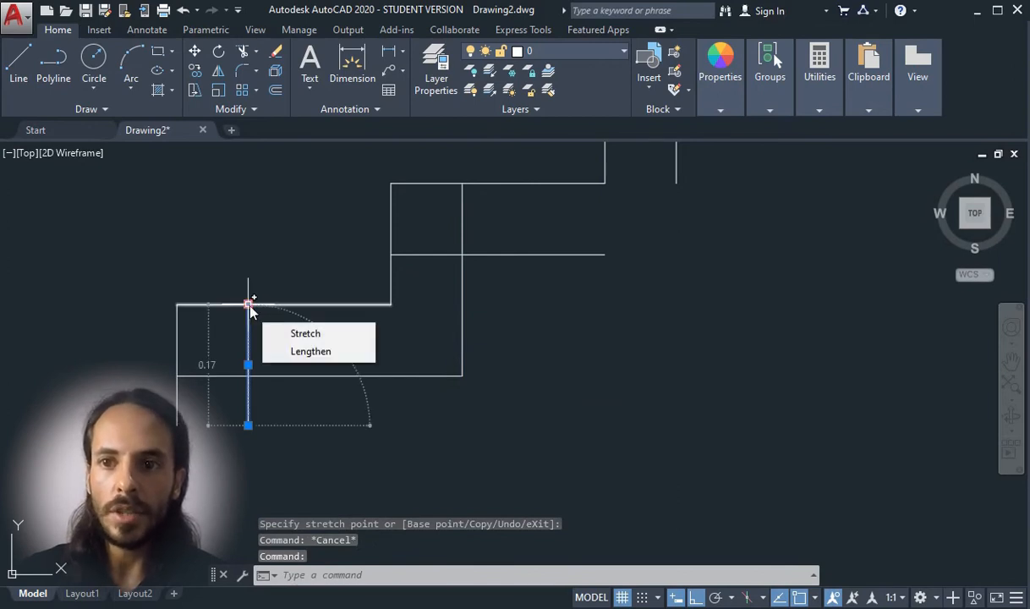
{"action": "left_click", "coordinate": [248, 305]}
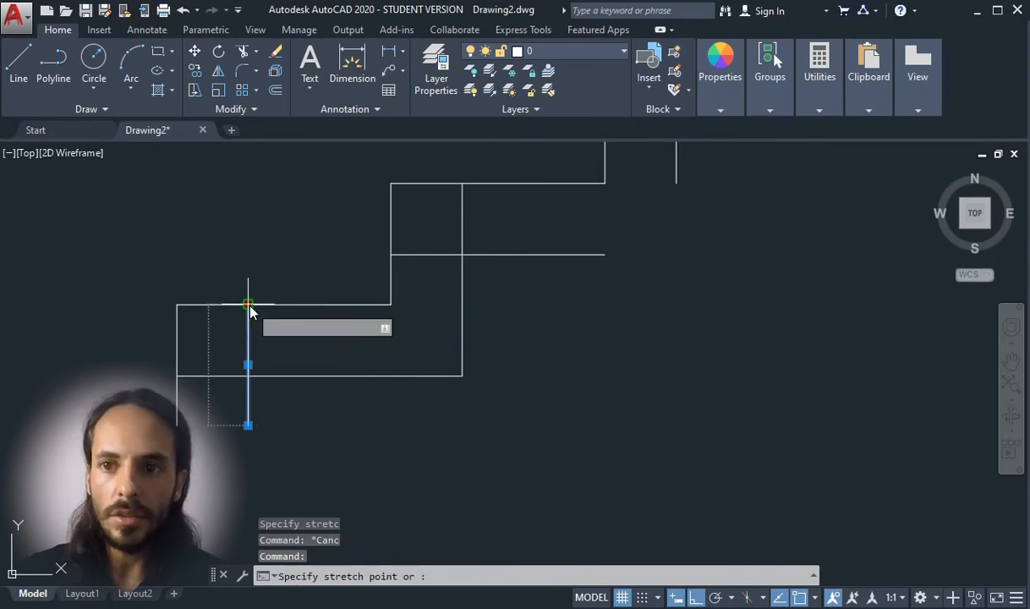
{"action": "scroll", "coordinate": [248, 377], "scroll_direction": "up", "scroll_amount": 2}
{"action": "left_click", "coordinate": [247, 374]}
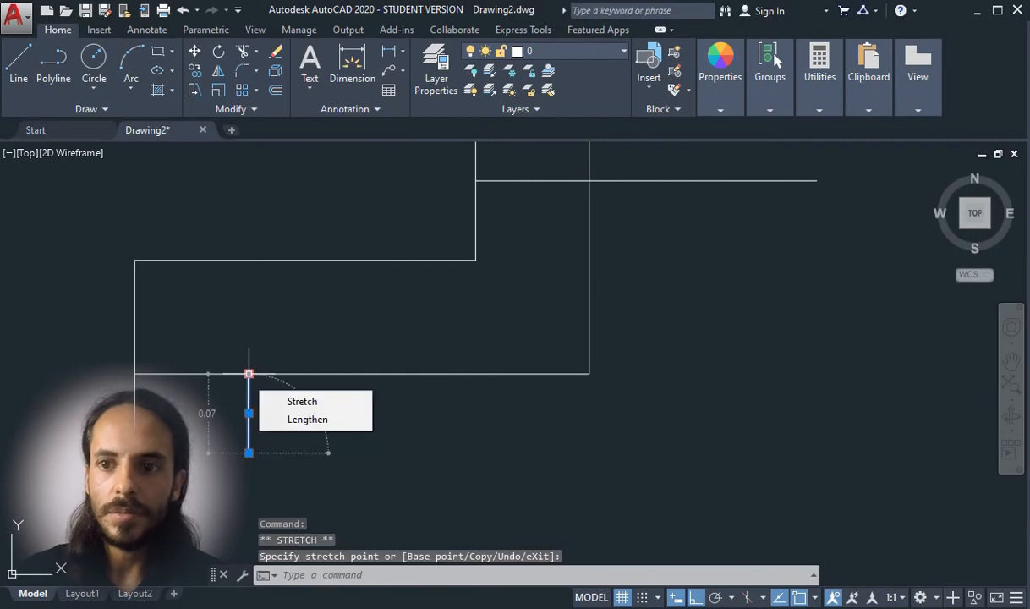
{"action": "key", "text": "Escape"}
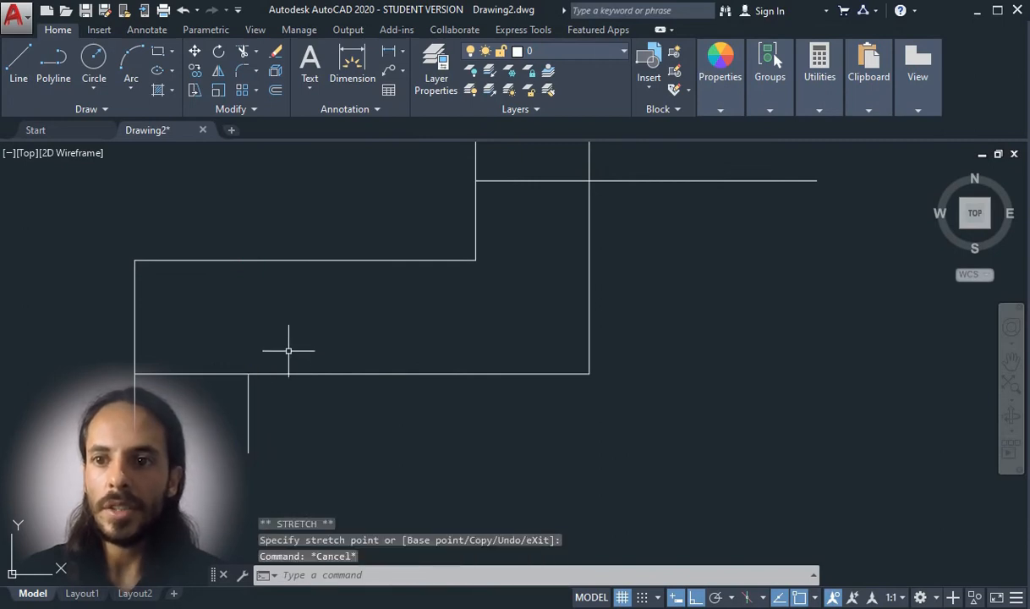
Stretch the outer end of the lowest offset tread line back to the top of the lowest offset riser line
{"action": "left_click", "coordinate": [212, 373]}
{"action": "left_click", "coordinate": [135, 373]}
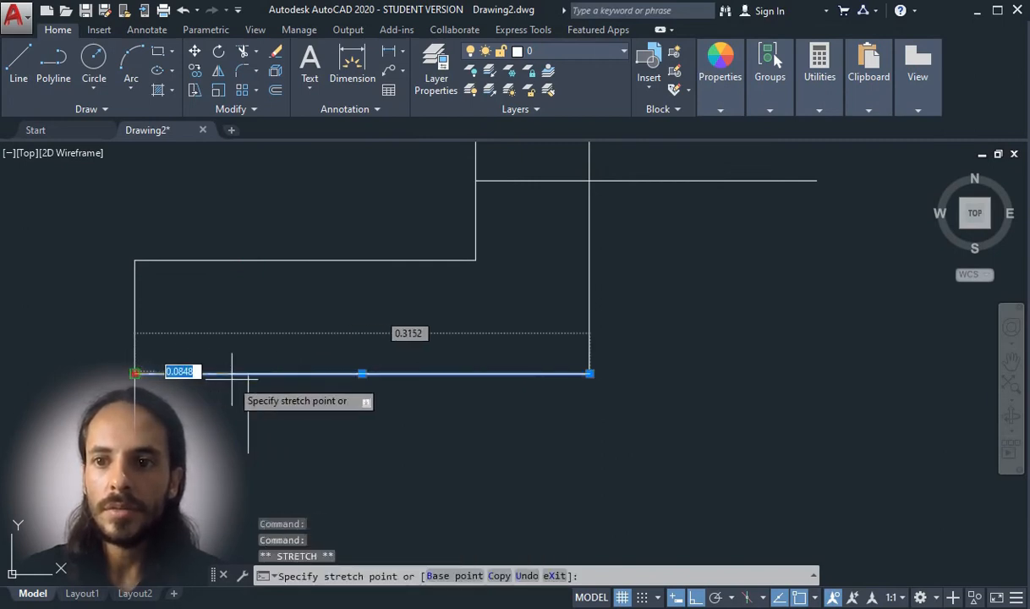
{"action": "left_click", "coordinate": [247, 373]}
{"action": "key", "text": "Escape"}
{"action": "scroll", "coordinate": [292, 433], "scroll_direction": "down", "scroll_amount": 4}
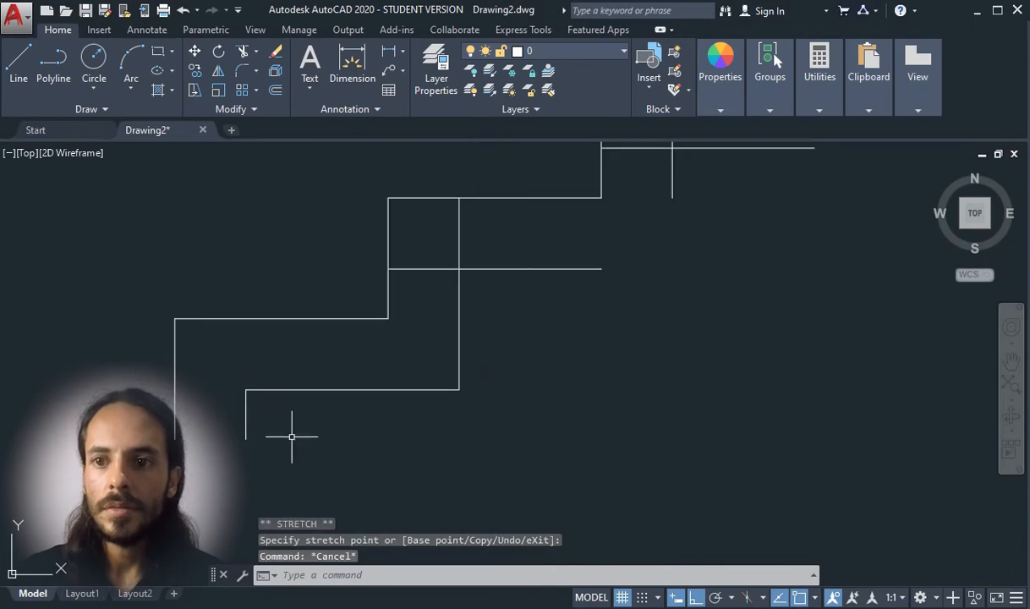
Undo the last four grip stretches of the lowest offset tread, lowest offset riser and second offset riser lines
{"action": "scroll", "coordinate": [292, 442], "scroll_direction": "up", "scroll_amount": 2}
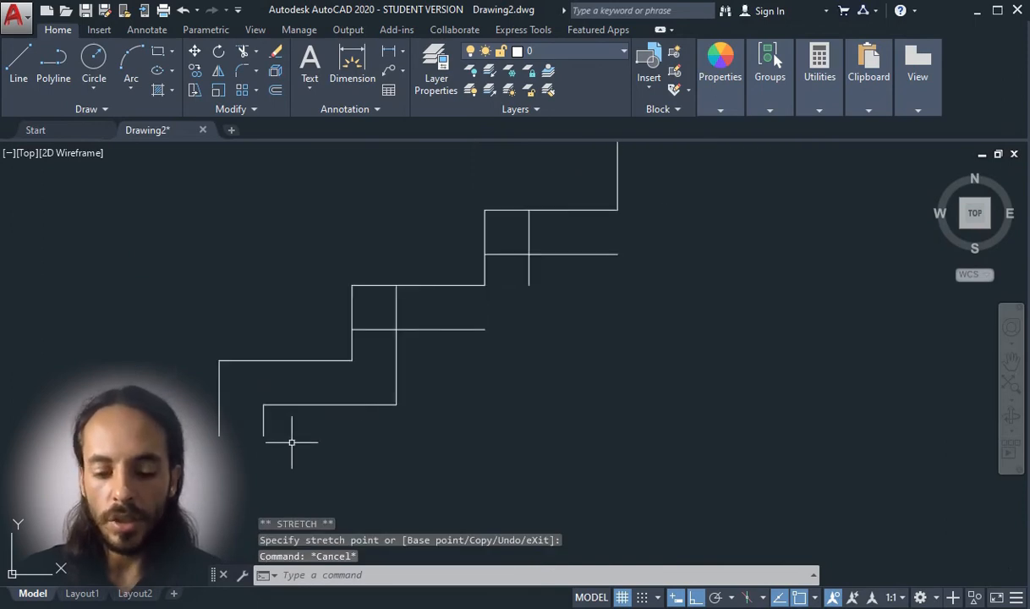
{"action": "key", "text": "ctrl+z"}
{"action": "key", "text": "ctrl+z"}
{"action": "key", "text": "ctrl+z"}
{"action": "key", "text": "ctrl+z"}
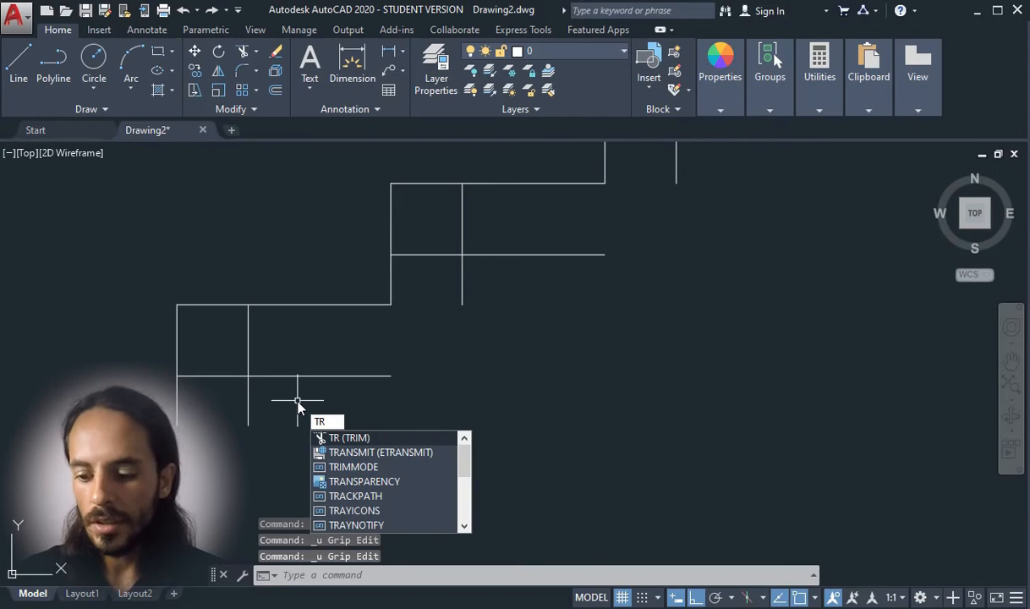
Trim the lowest offset tread and riser lines beyond their crossing, using all objects as cutting edges
{"action": "key", "text": "Return"}
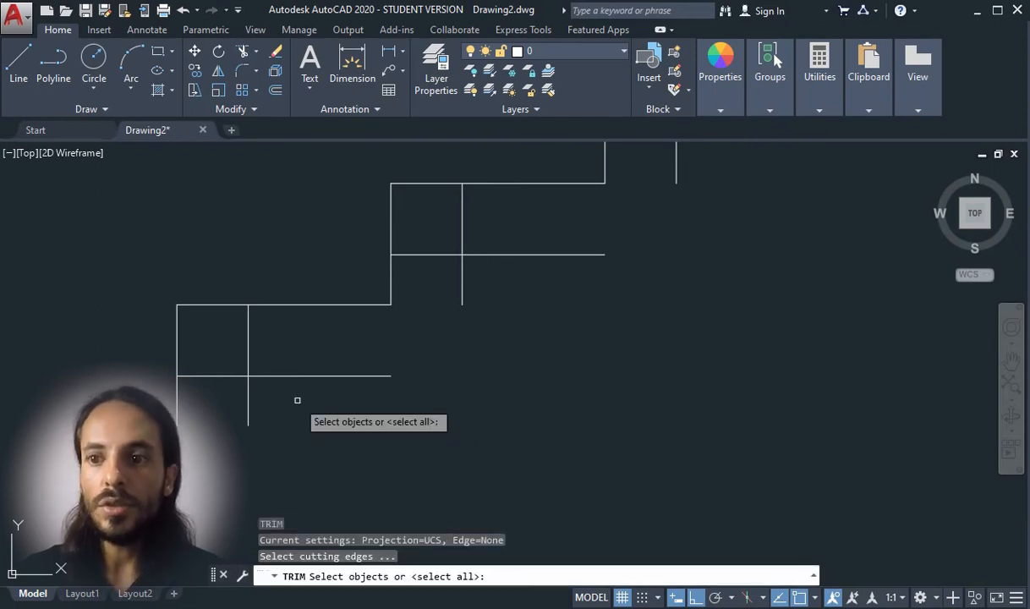
{"action": "key", "text": "Return"}
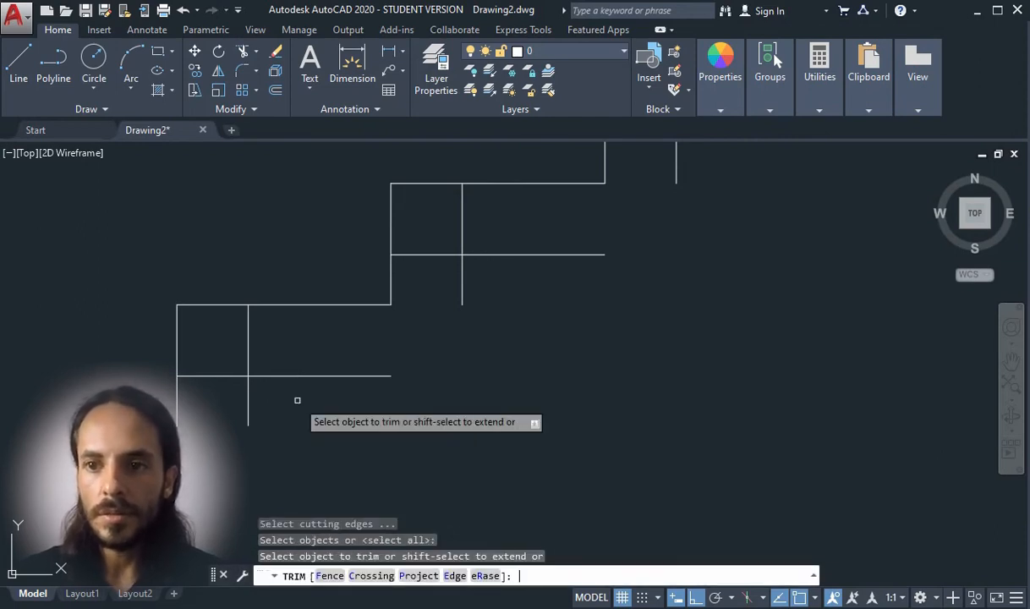
{"action": "left_click", "coordinate": [217, 375]}
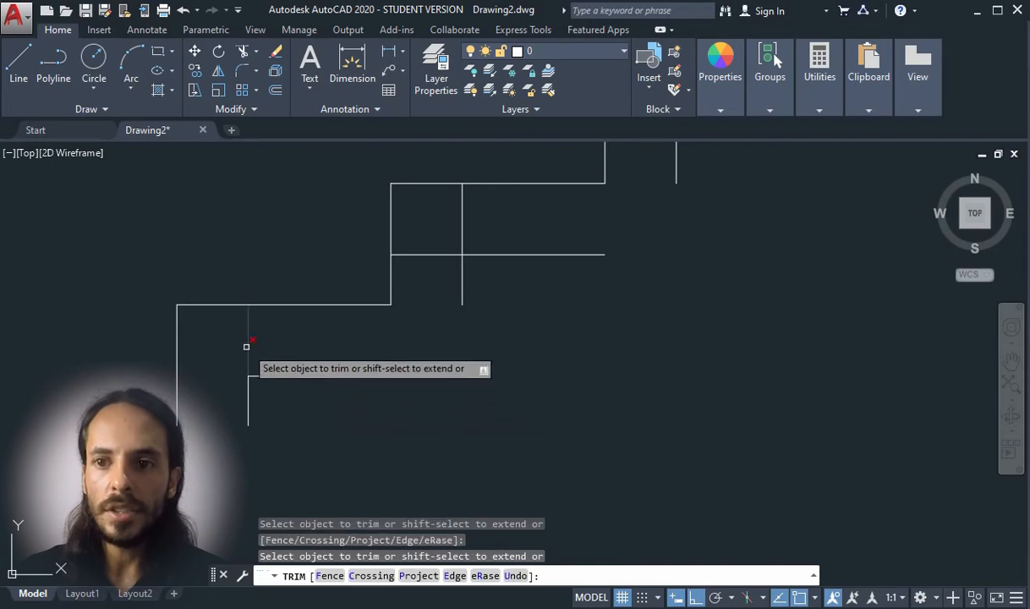
{"action": "left_click", "coordinate": [246, 346]}
{"action": "scroll", "coordinate": [241, 369], "scroll_direction": "down", "scroll_amount": 1}
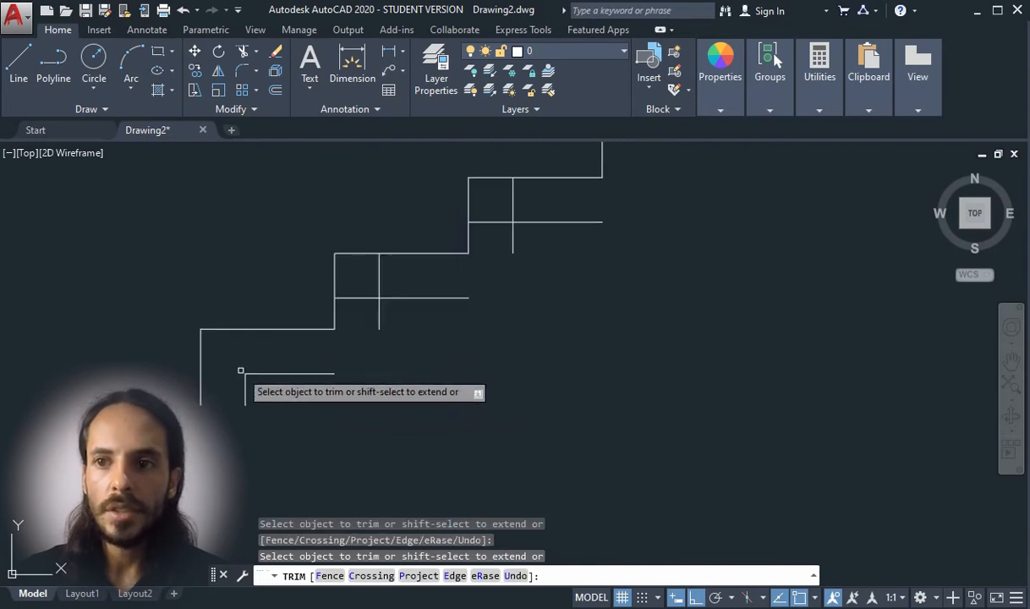
Trim the second and third pairs of offset tread and riser lines beyond their crossings and end the Trim command
{"action": "left_click", "coordinate": [357, 298]}
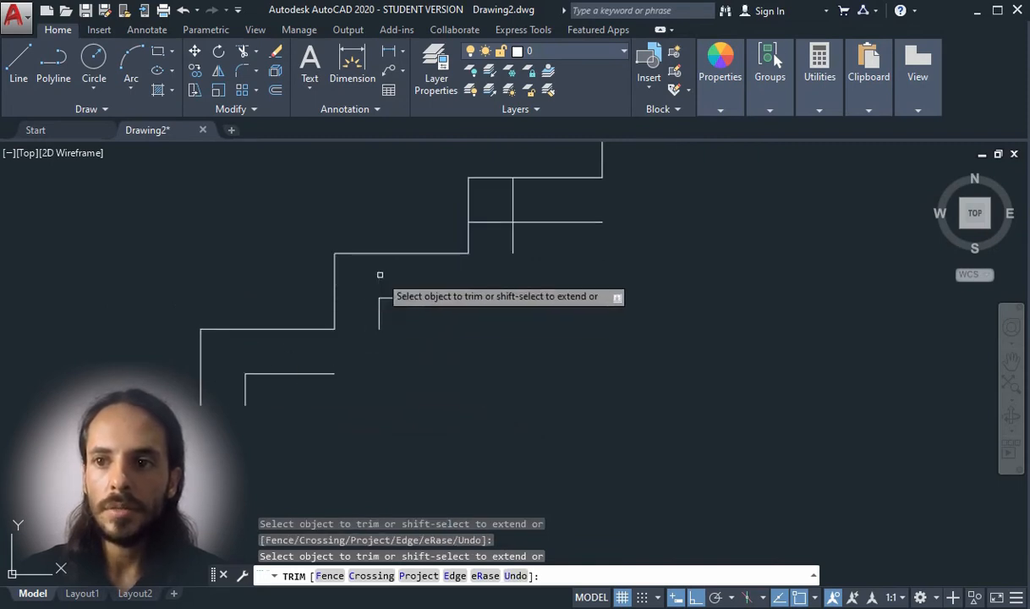
{"action": "left_click", "coordinate": [380, 275]}
{"action": "left_click", "coordinate": [492, 222]}
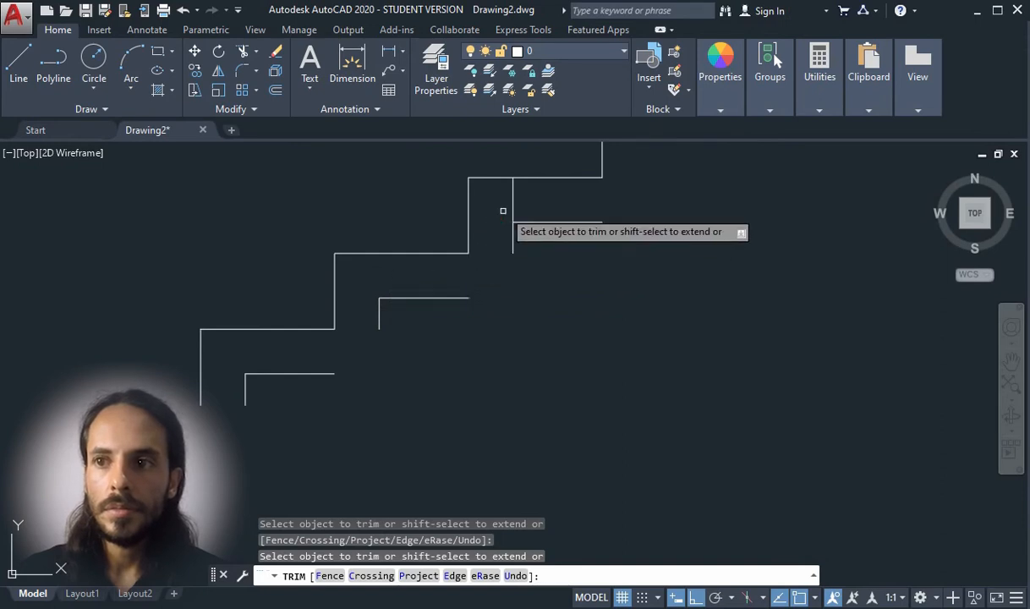
{"action": "left_click", "coordinate": [513, 196]}
{"action": "scroll", "coordinate": [394, 346], "scroll_direction": "down", "scroll_amount": 2}
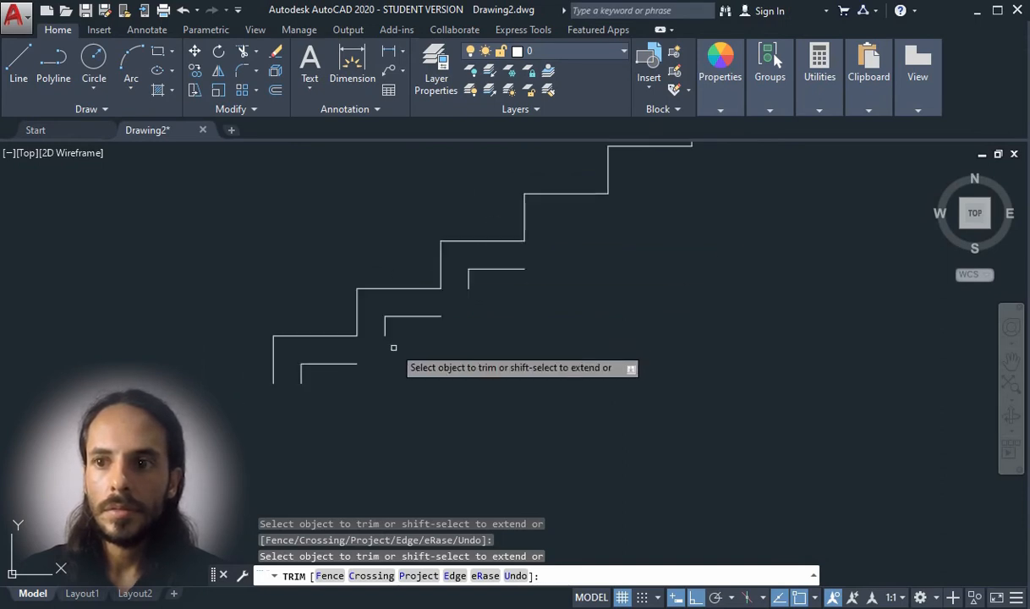
{"action": "scroll", "coordinate": [377, 364], "scroll_direction": "up", "scroll_amount": 4}
{"action": "key", "text": "Return"}
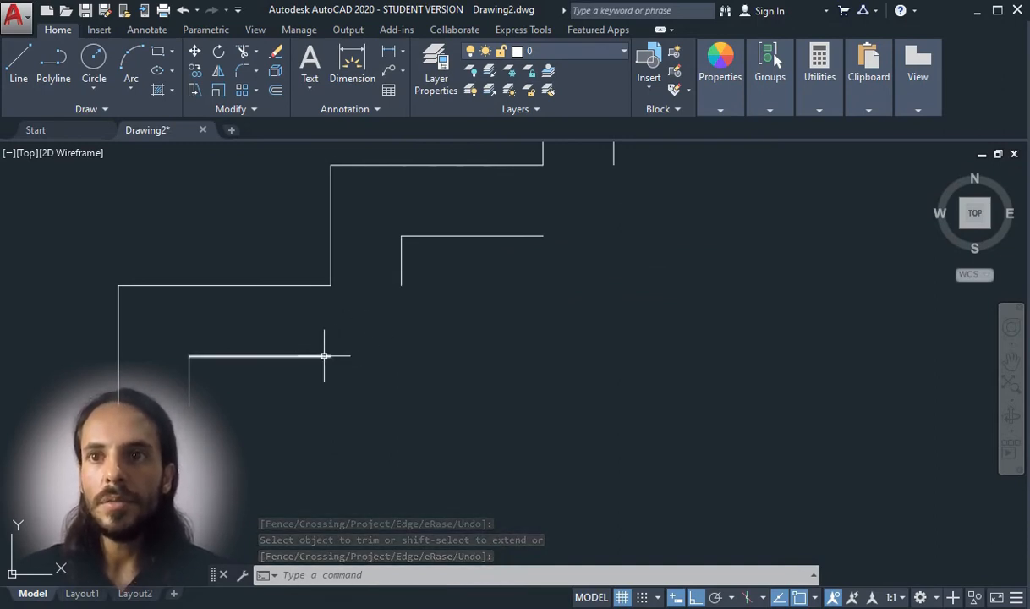
{"action": "left_click", "coordinate": [193, 93]}
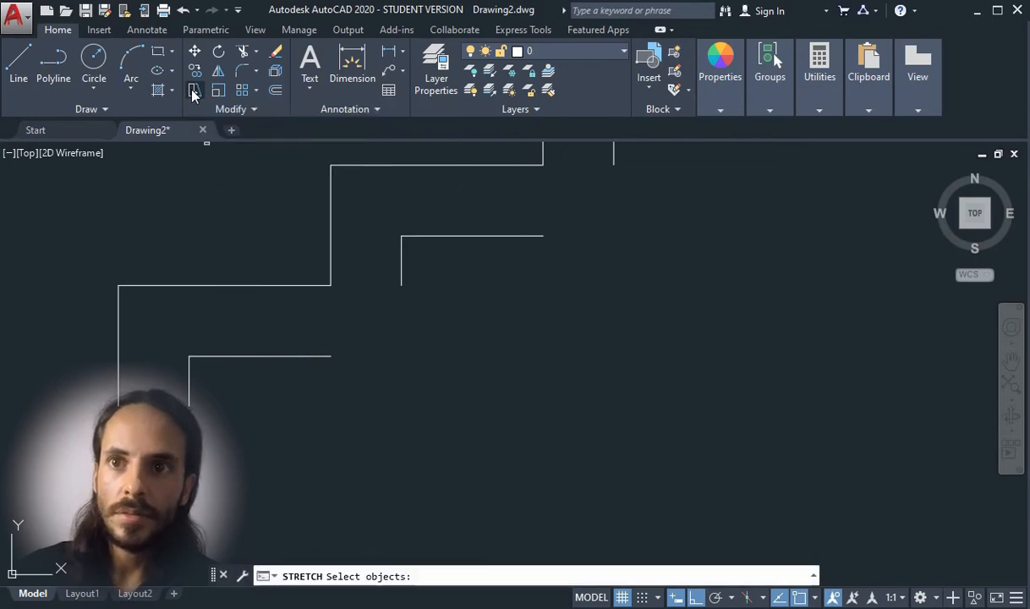
{"action": "left_click", "coordinate": [280, 356]}
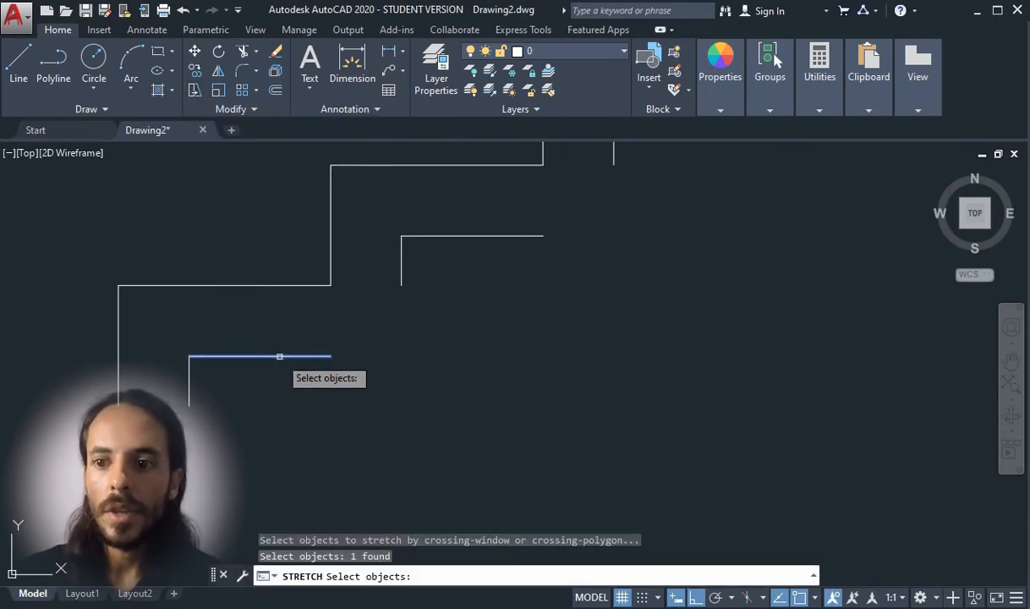
{"action": "key", "text": "Return"}
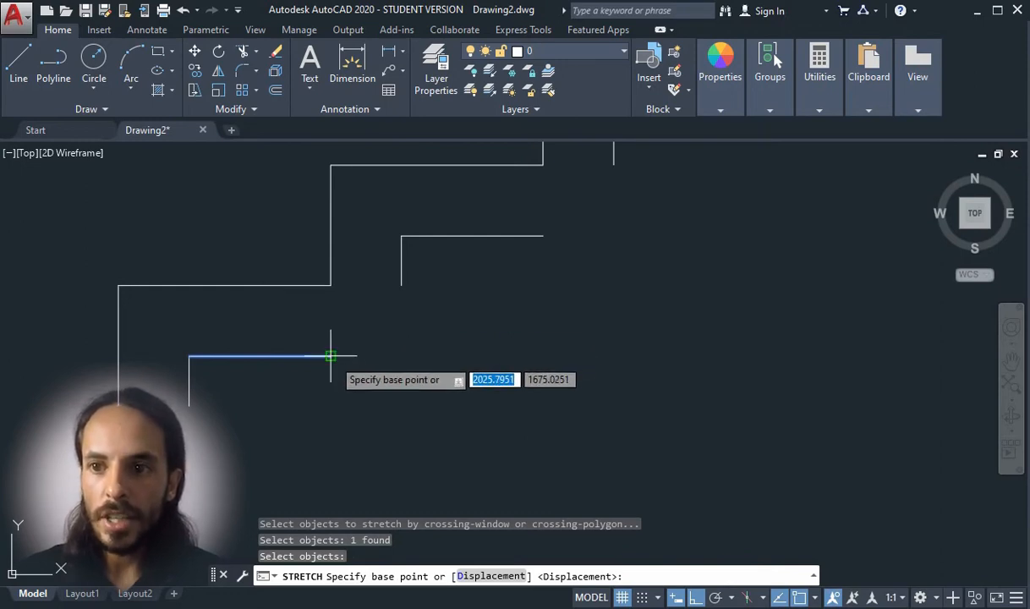
{"action": "left_click", "coordinate": [330, 356]}
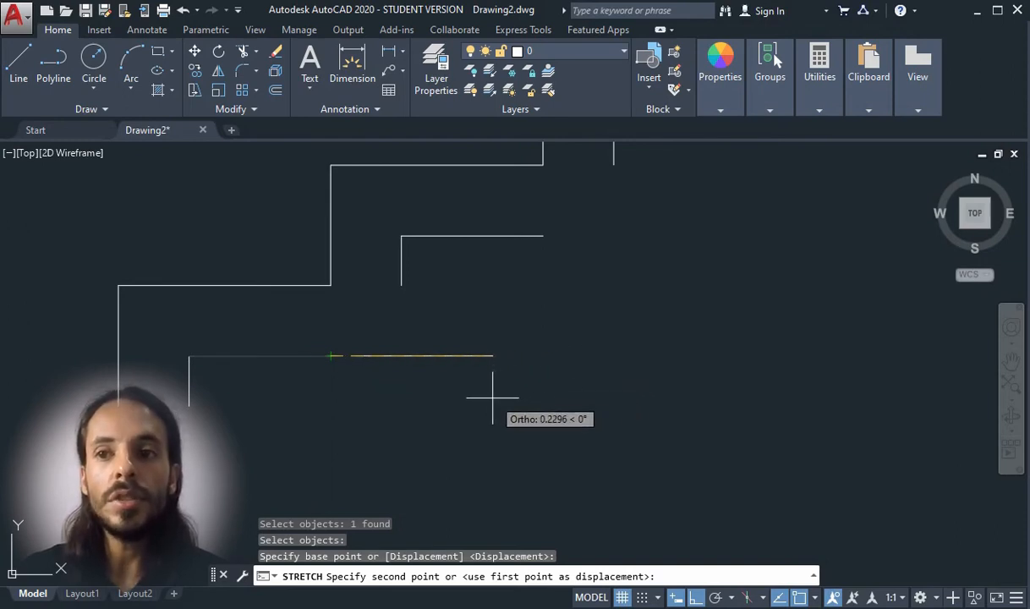
{"action": "key", "text": "Escape"}
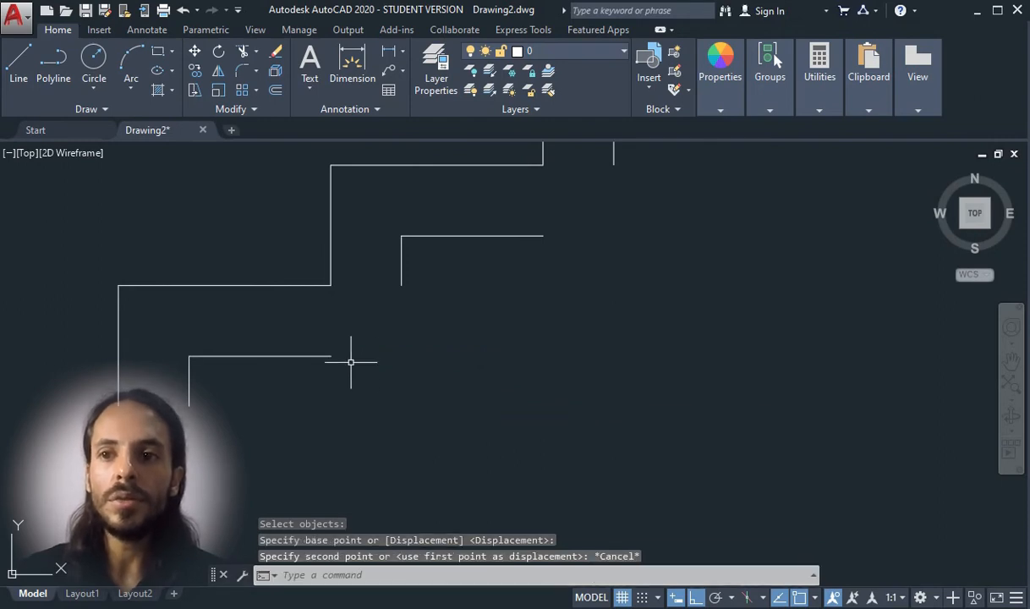
Stretch the free end of the lowest offset tread line into alignment with the second offset riser line, and undo the stretch
{"action": "left_click", "coordinate": [306, 355]}
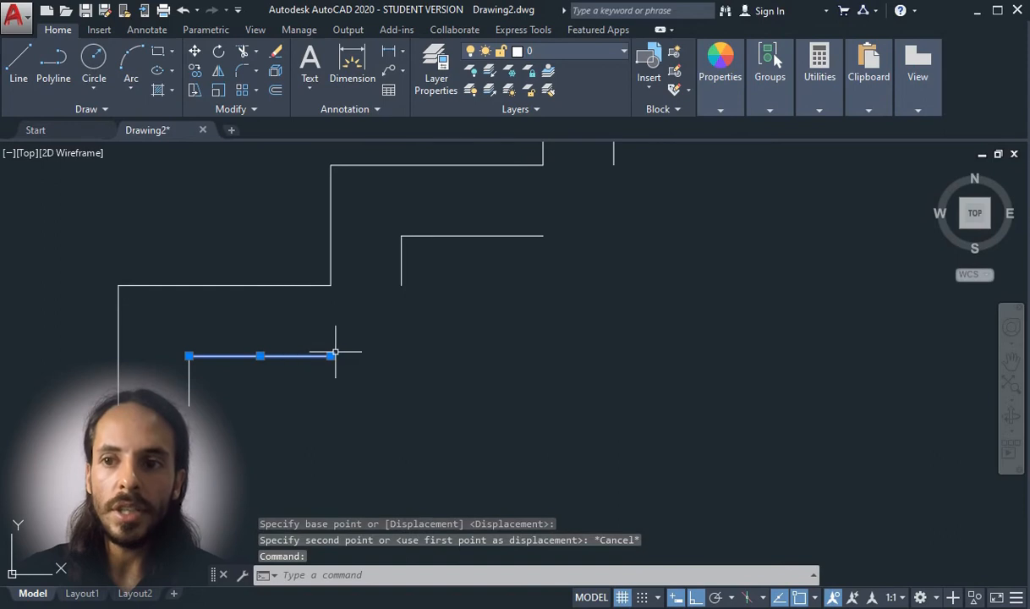
{"action": "left_click", "coordinate": [331, 355]}
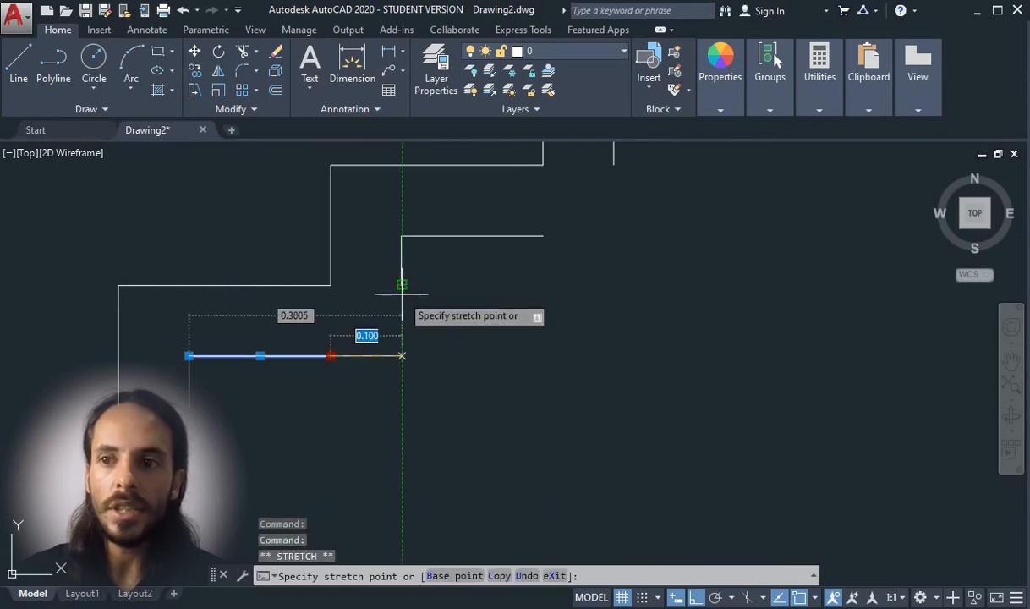
{"action": "left_click", "coordinate": [402, 356]}
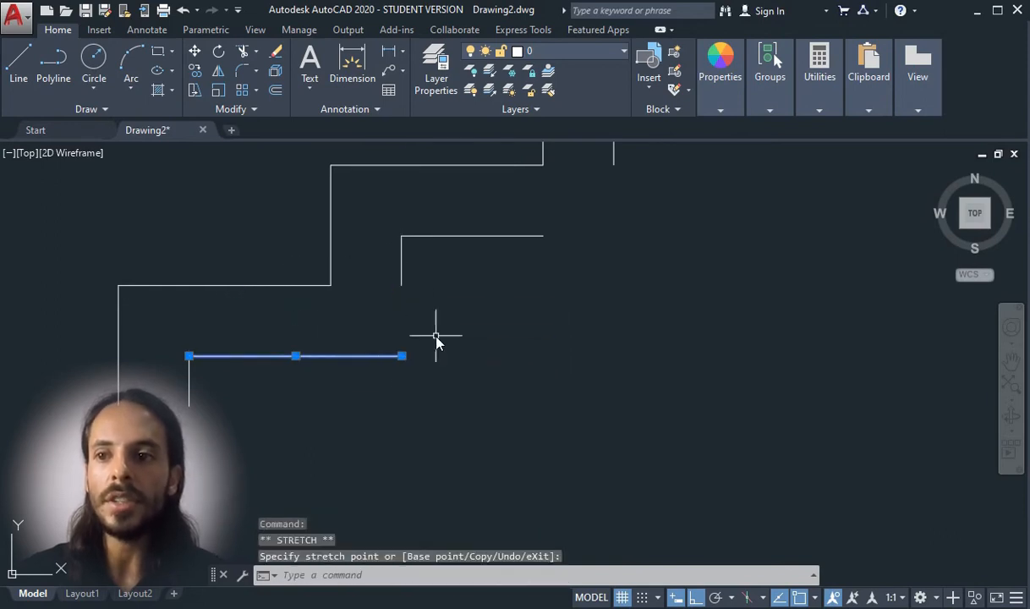
{"action": "key", "text": "Escape"}
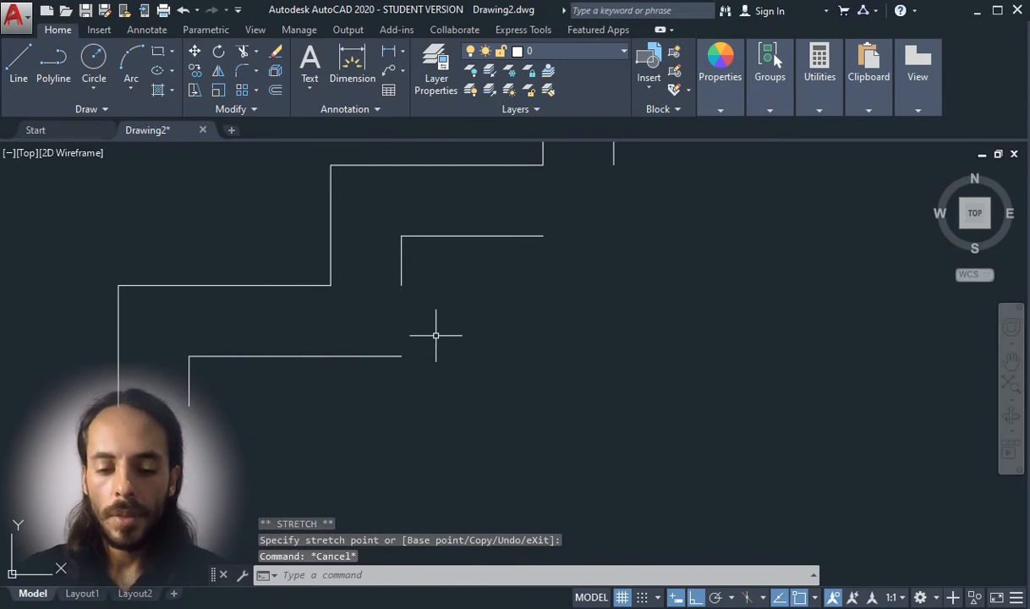
{"action": "key", "text": "ctrl+z"}
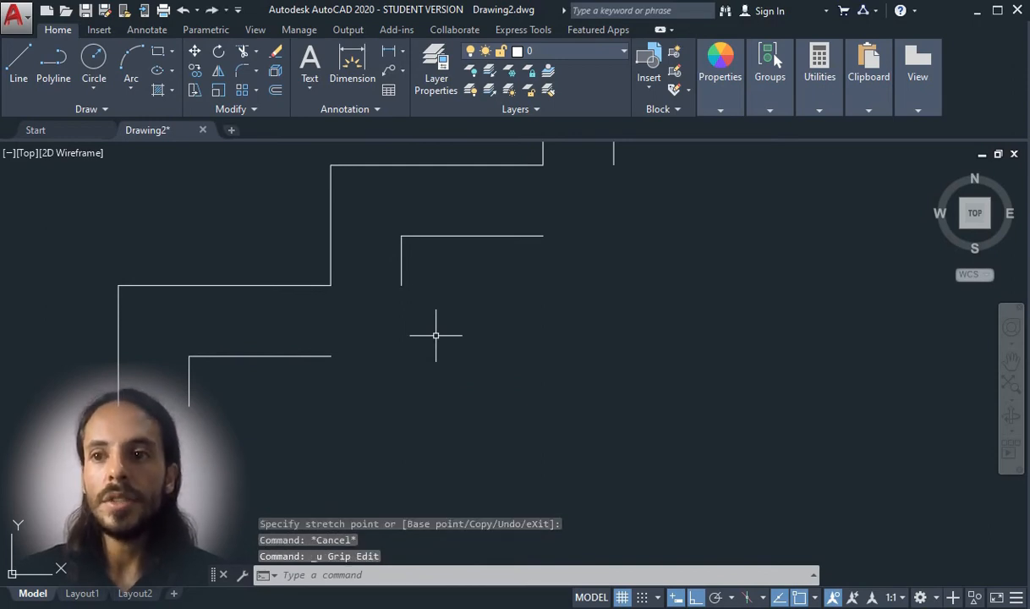
{"action": "key", "text": "Escape"}
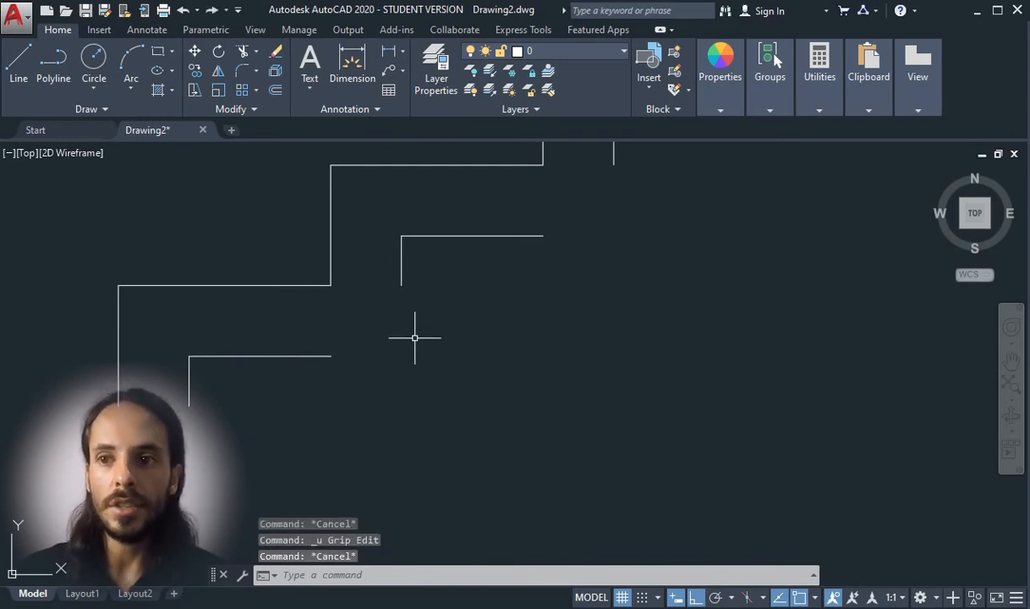
Fillet the outer corner between the lowest riser and tread of the stair's upper outline with a 0.02 radius
{"action": "scroll", "coordinate": [394, 359], "scroll_direction": "down", "scroll_amount": 2}
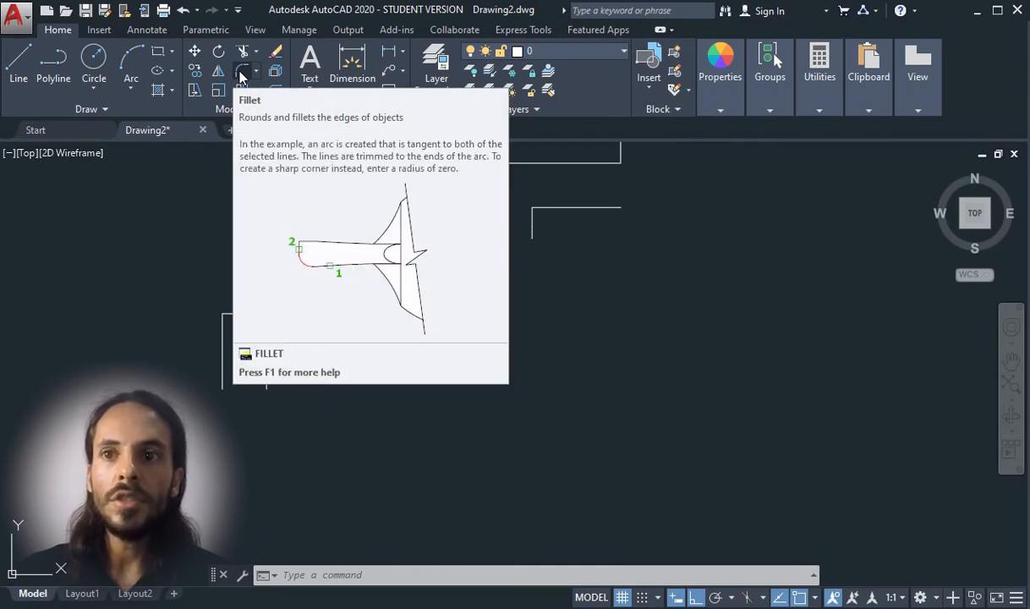
{"action": "scroll", "coordinate": [224, 304], "scroll_direction": "up", "scroll_amount": 6}
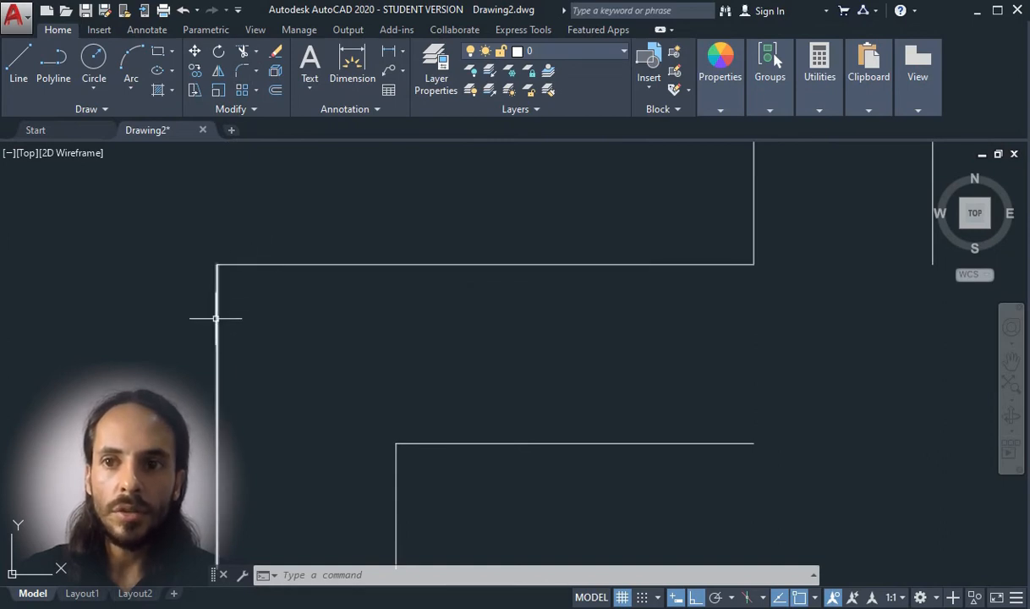
{"action": "scroll", "coordinate": [250, 299], "scroll_direction": "down", "scroll_amount": 2}
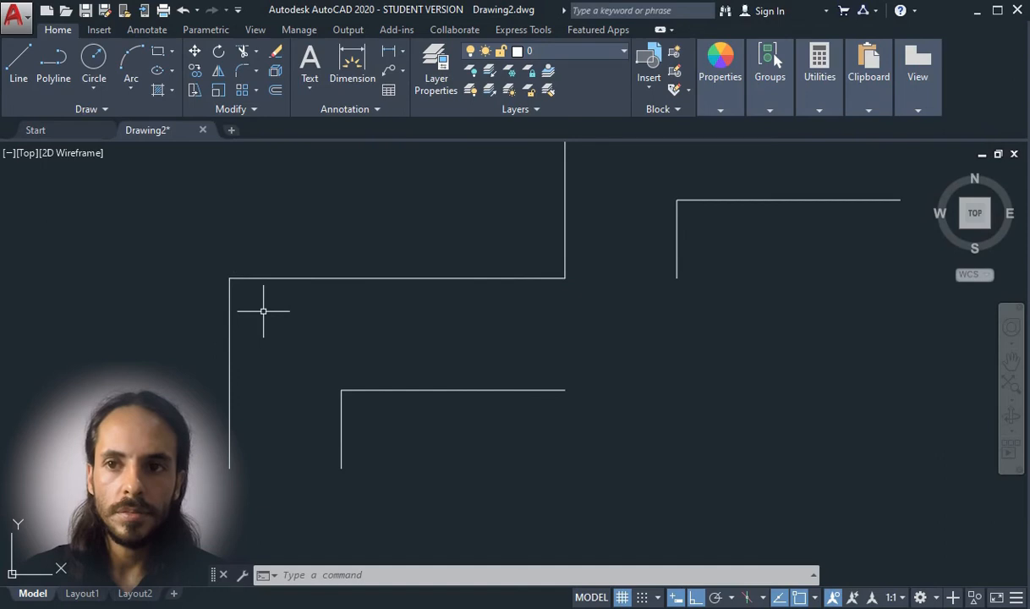
{"action": "left_click", "coordinate": [241, 77]}
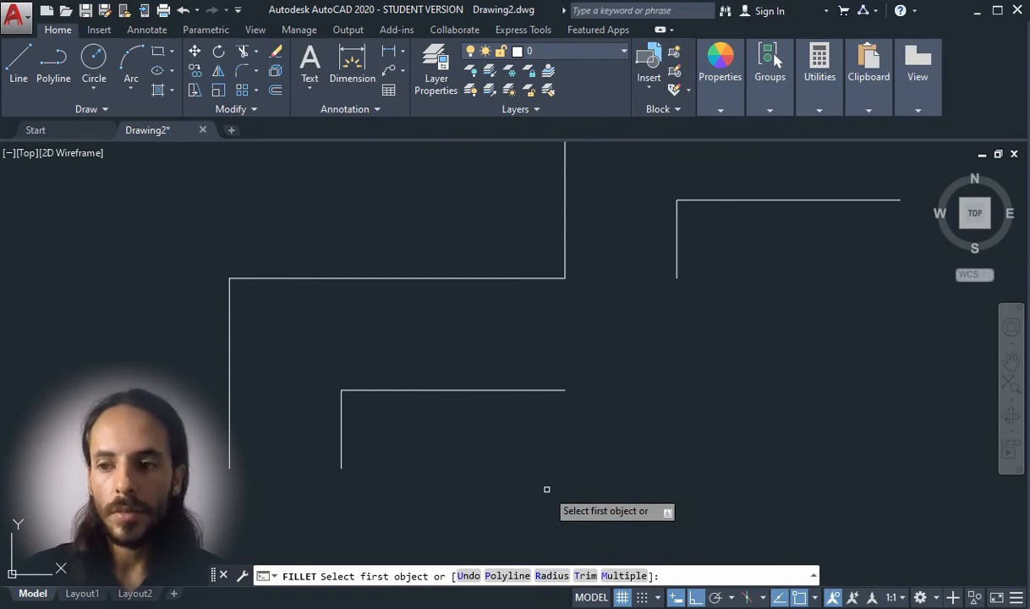
{"action": "type", "text": "r"}
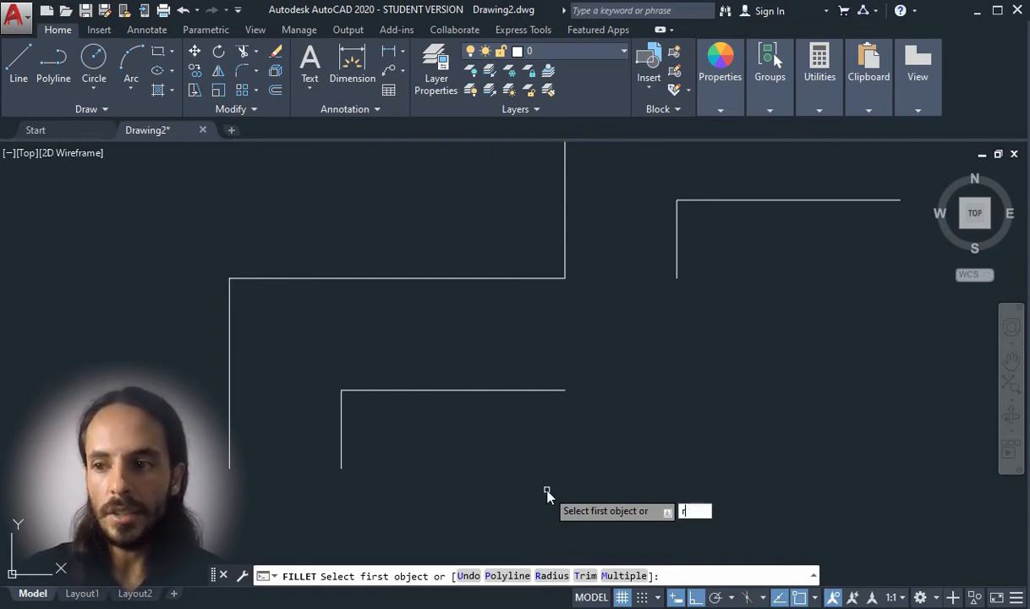
{"action": "key", "text": "Return"}
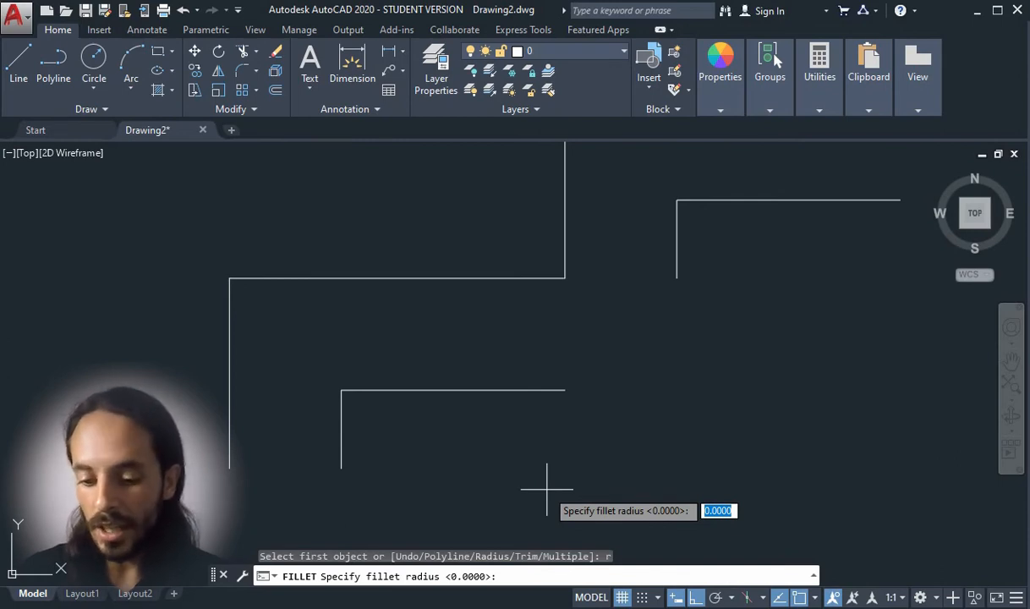
{"action": "type", "text": "0"}
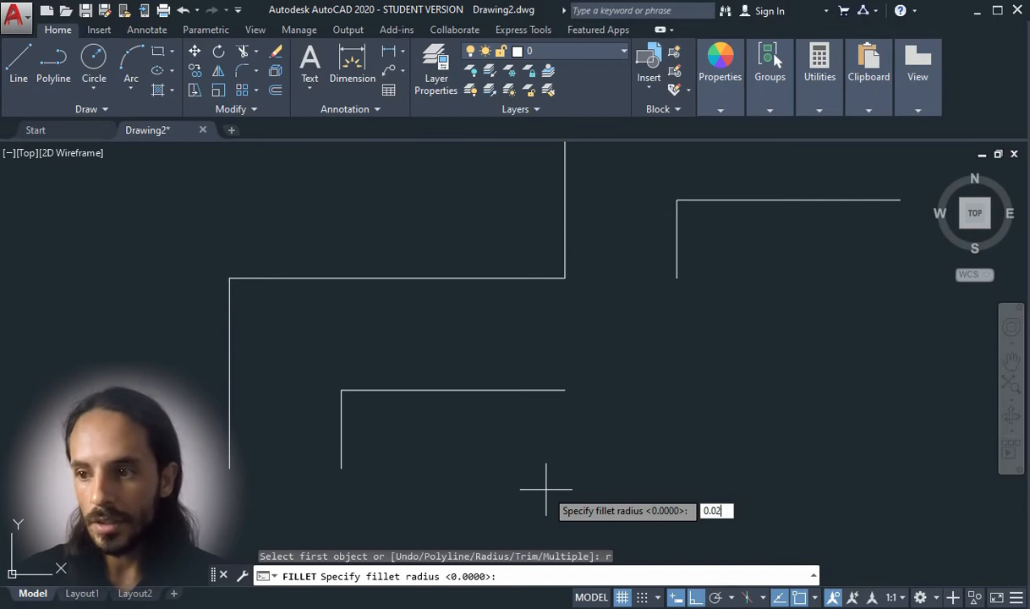
{"action": "key", "text": "Return"}
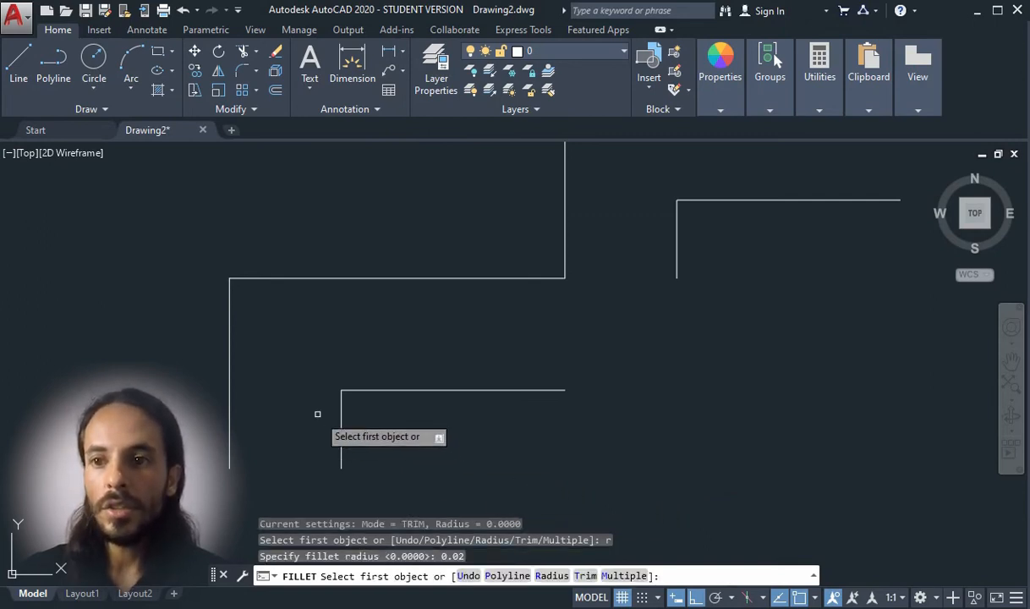
{"action": "left_click", "coordinate": [228, 306]}
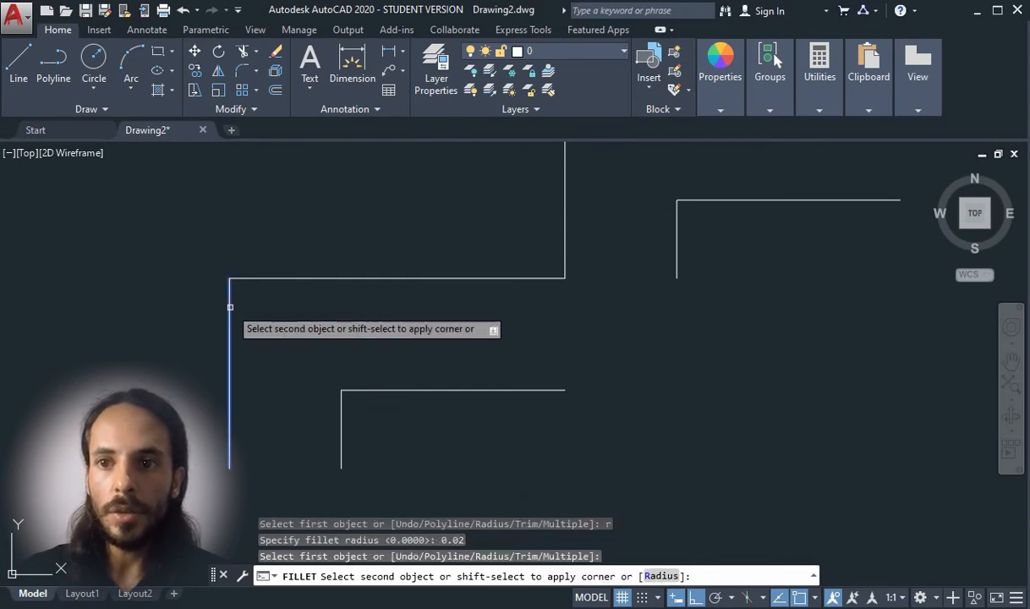
{"action": "left_click", "coordinate": [293, 276]}
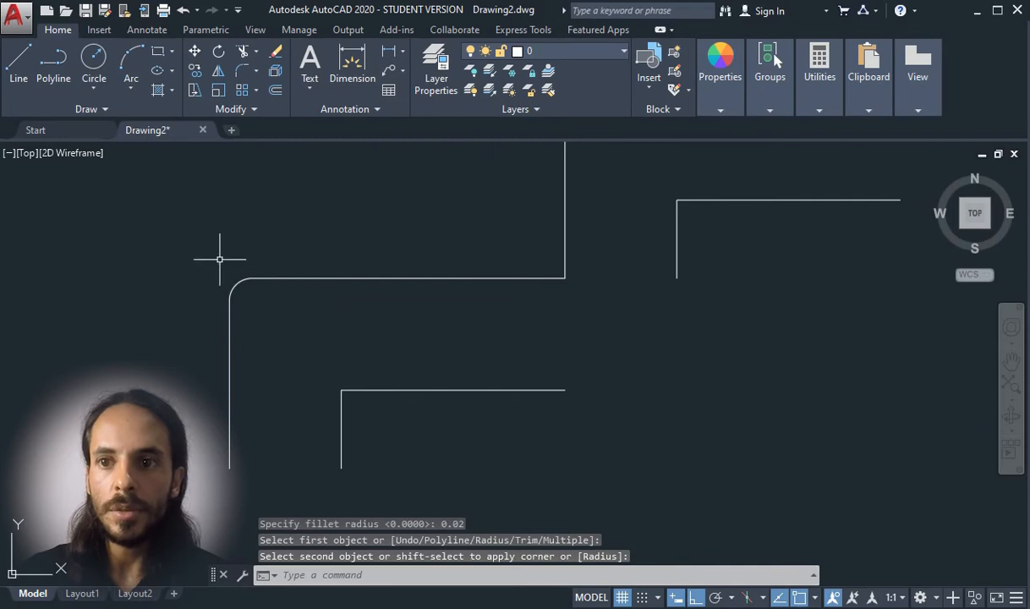
Fillet the outer corner between the second riser and tread of the upper outline with the same 0.02 radius
{"action": "scroll", "coordinate": [203, 279], "scroll_direction": "up", "scroll_amount": 2}
{"action": "scroll", "coordinate": [269, 306], "scroll_direction": "down", "scroll_amount": 1}
{"action": "scroll", "coordinate": [283, 361], "scroll_direction": "down", "scroll_amount": 3}
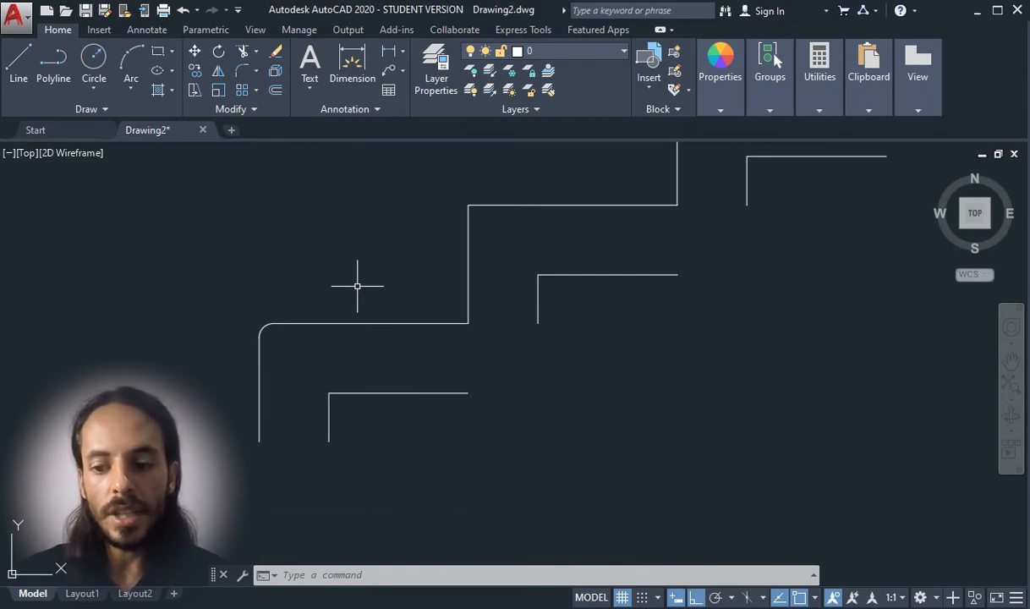
{"action": "type", "text": "f"}
{"action": "key", "text": "Return"}
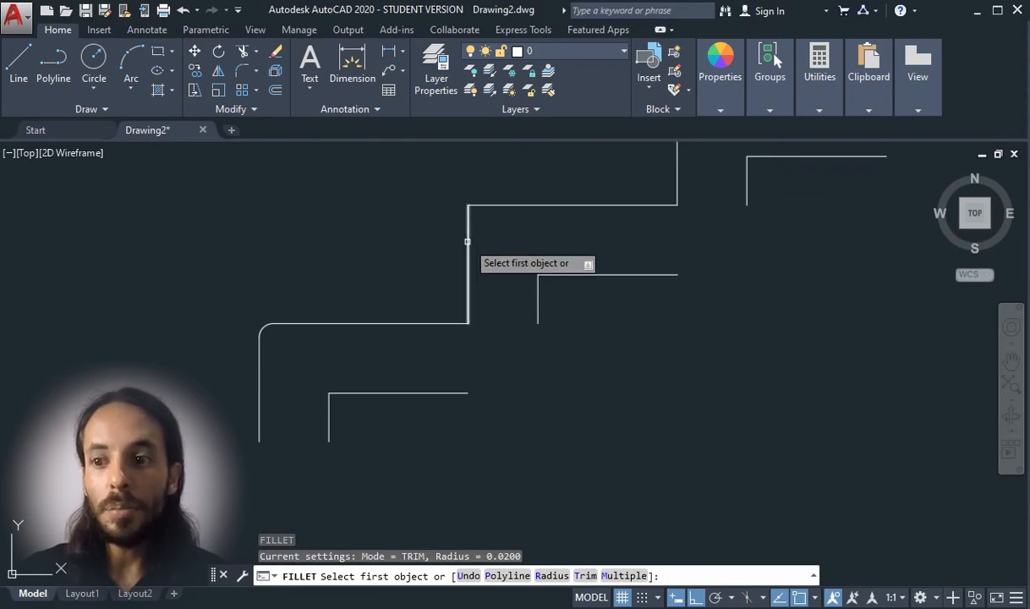
{"action": "mouse_move", "coordinate": [494, 458]}
{"action": "left_mouse_down"}
{"action": "mouse_move", "coordinate": [462, 529]}
{"action": "mouse_move", "coordinate": [529, 504]}
{"action": "left_mouse_up"}
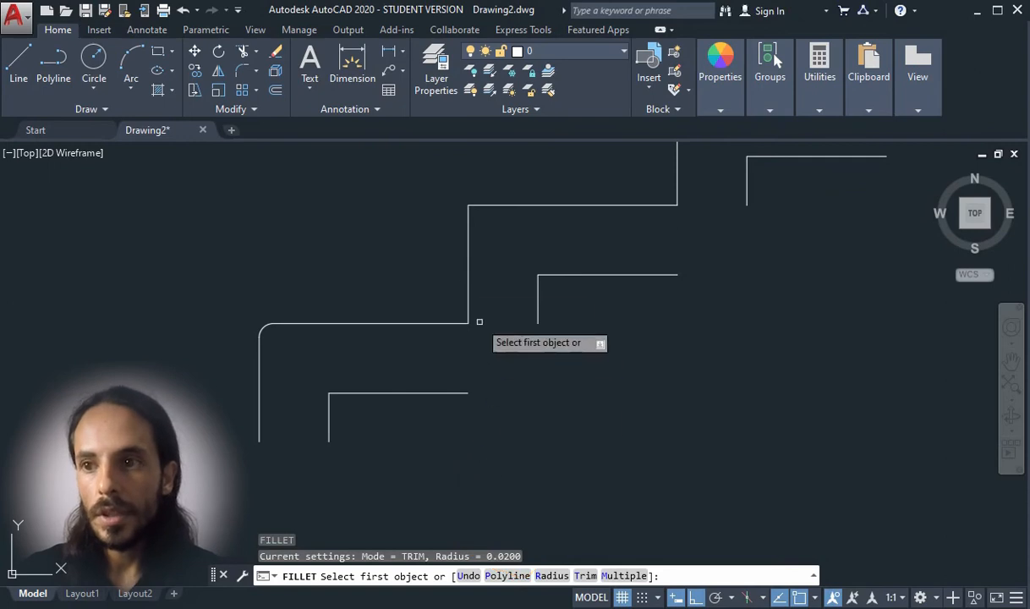
{"action": "left_click", "coordinate": [471, 235]}
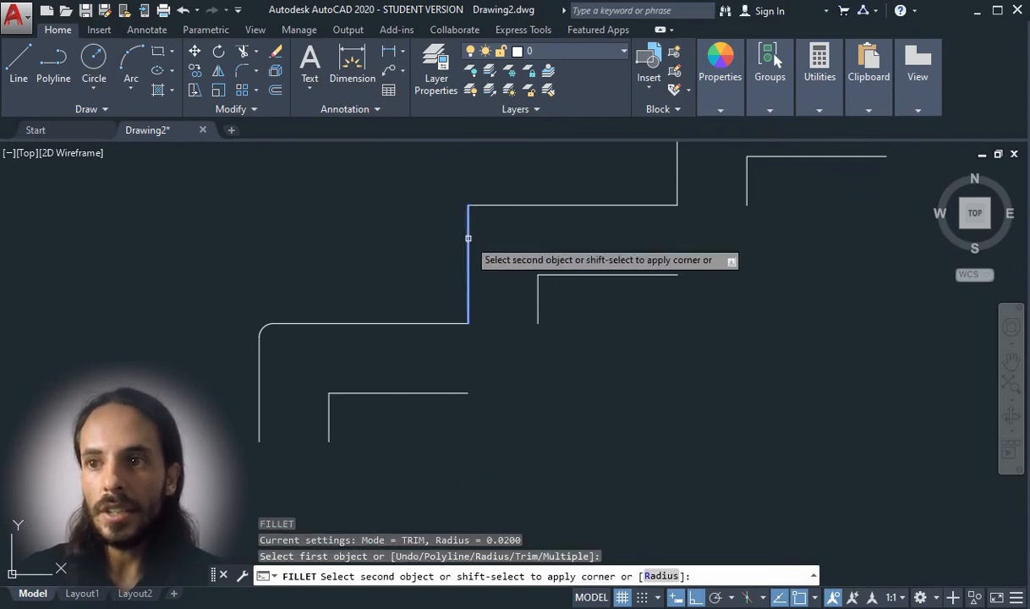
{"action": "left_click", "coordinate": [525, 205]}
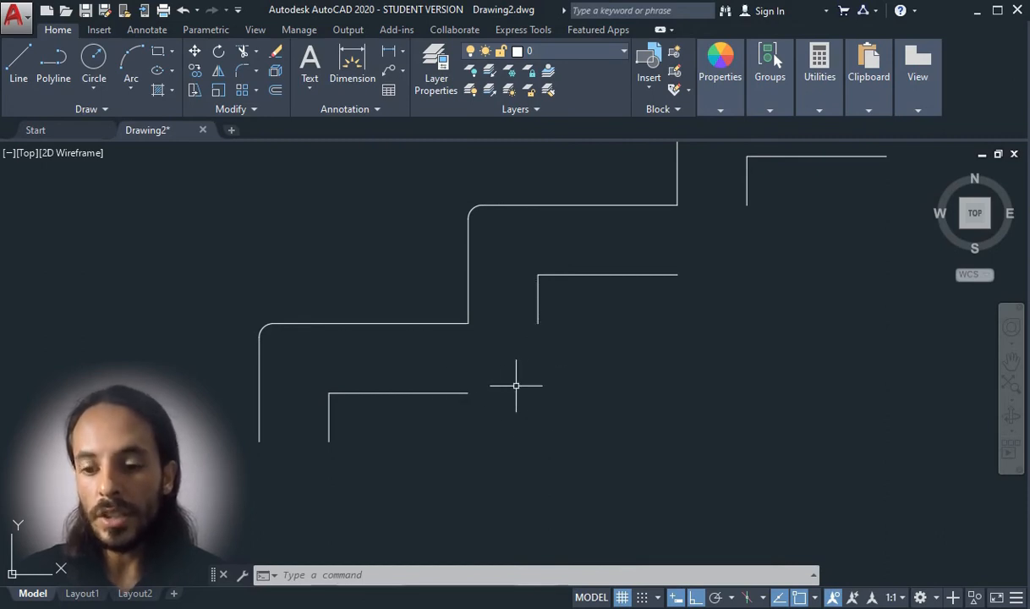
Fillet the lowest offset tread line to the second offset riser line with the 0.02 radius, and undo the fillet
{"action": "type", "text": "f"}
{"action": "key", "text": "Return"}
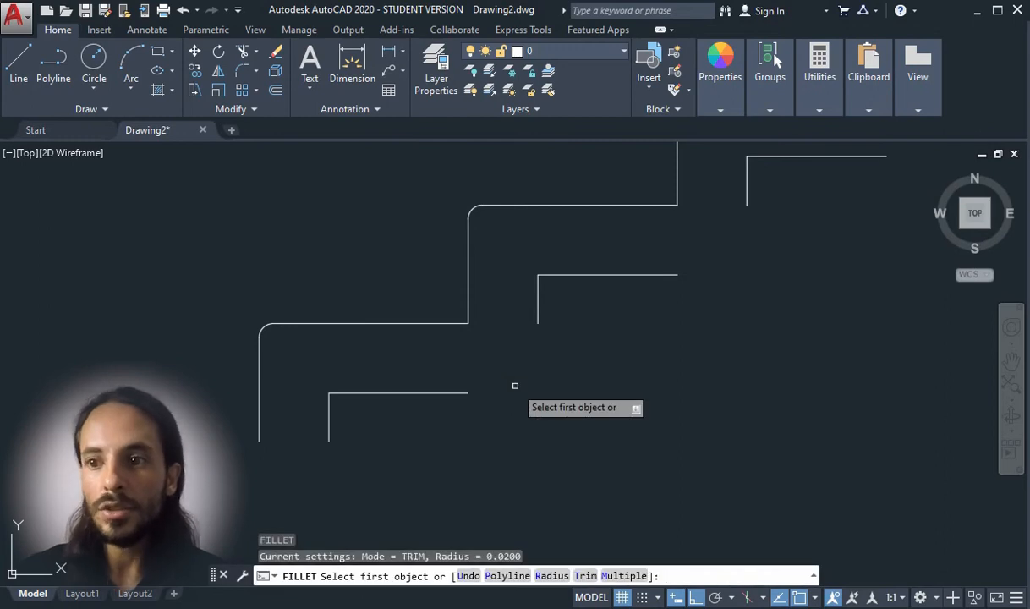
{"action": "left_click", "coordinate": [449, 391]}
{"action": "left_click", "coordinate": [537, 305]}
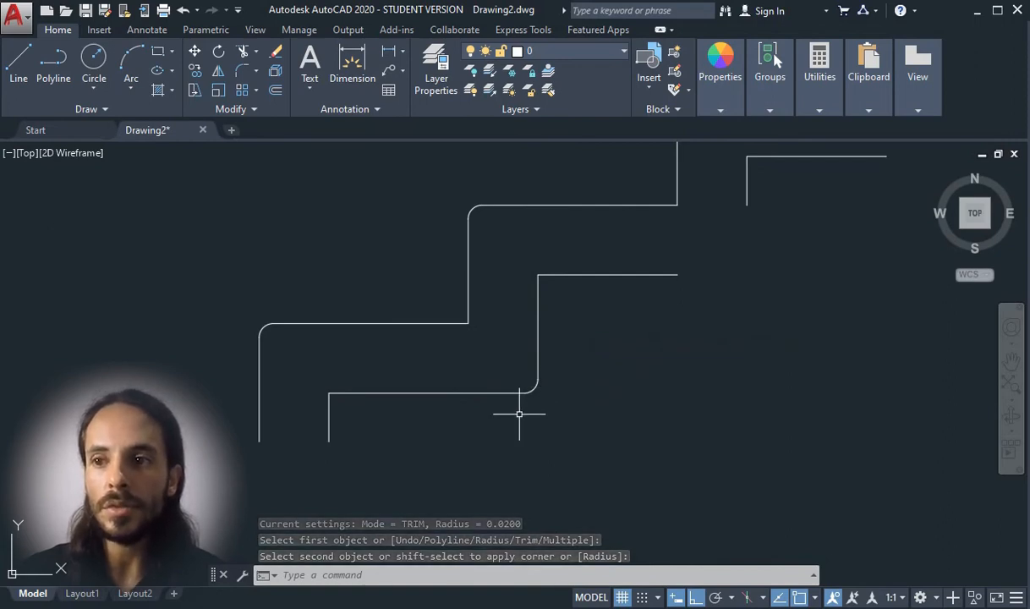
{"action": "key", "text": "ctrl+z"}
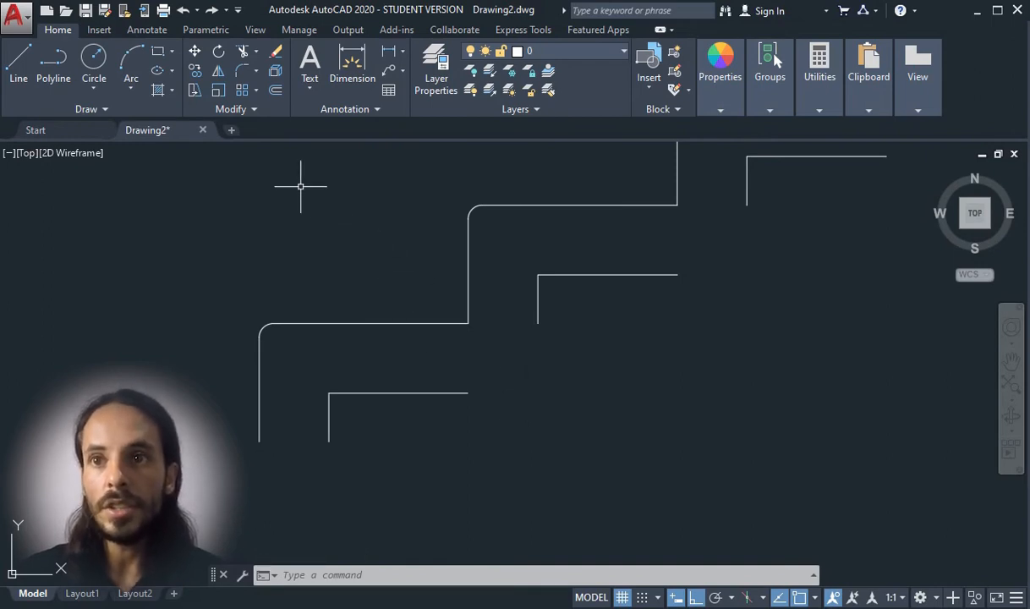
Set the Fillet radius to 0 and join the lowest offset tread line to the second offset riser line
{"action": "type", "text": "F"}
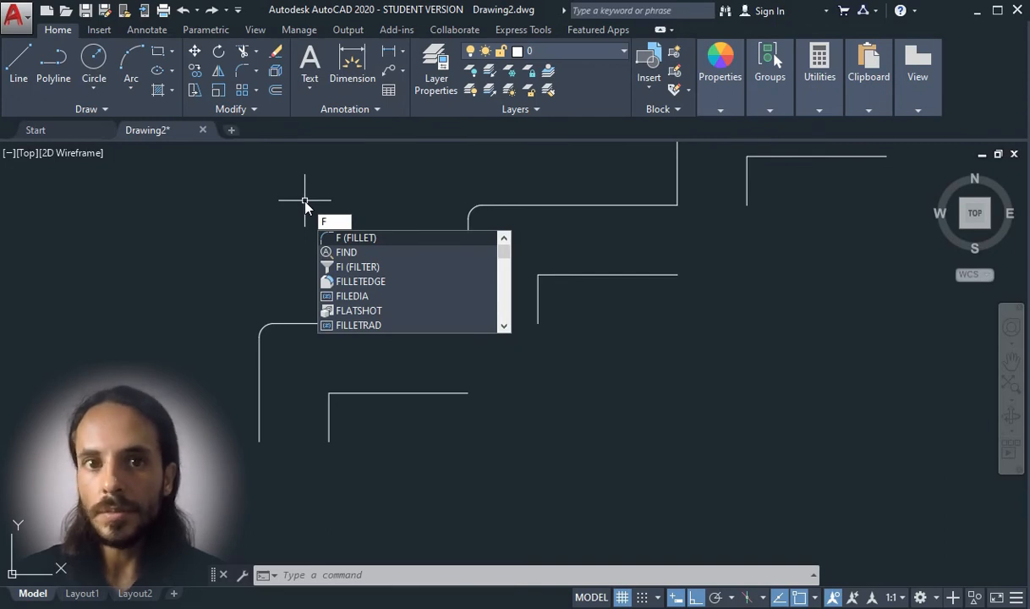
{"action": "key", "text": "Return"}
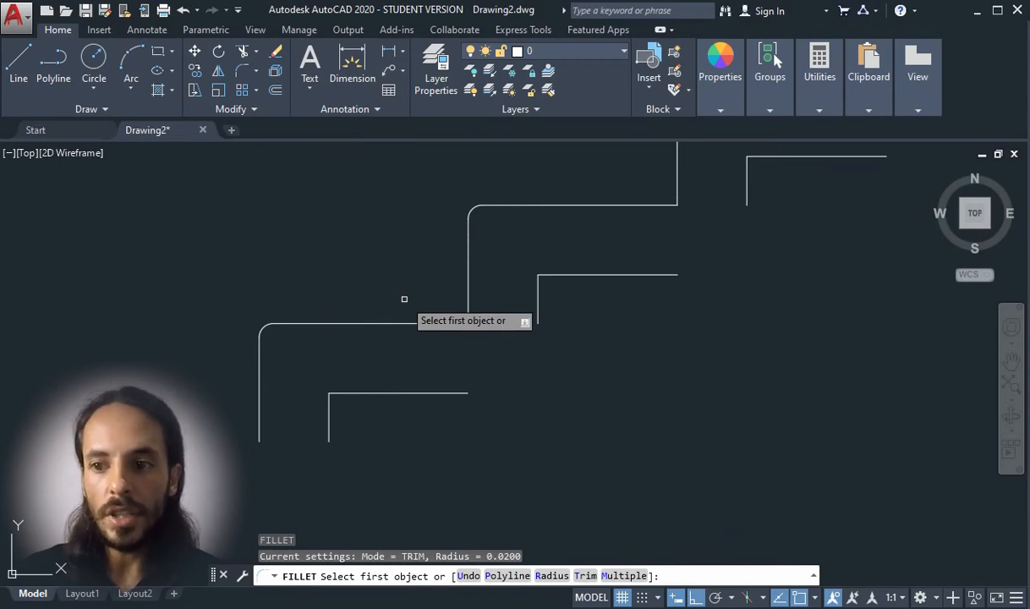
{"action": "left_click", "coordinate": [546, 581]}
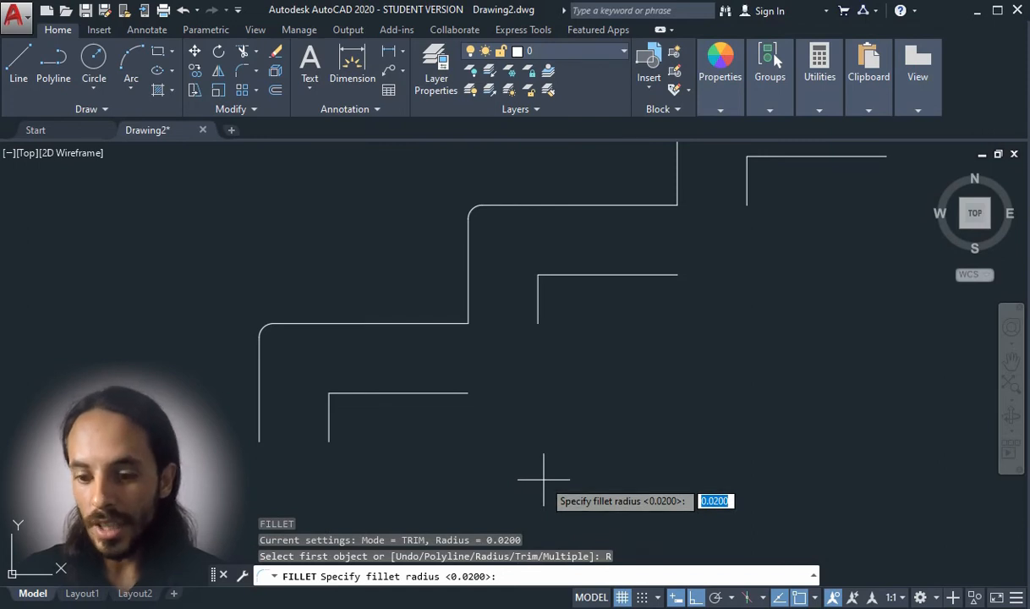
{"action": "type", "text": "0"}
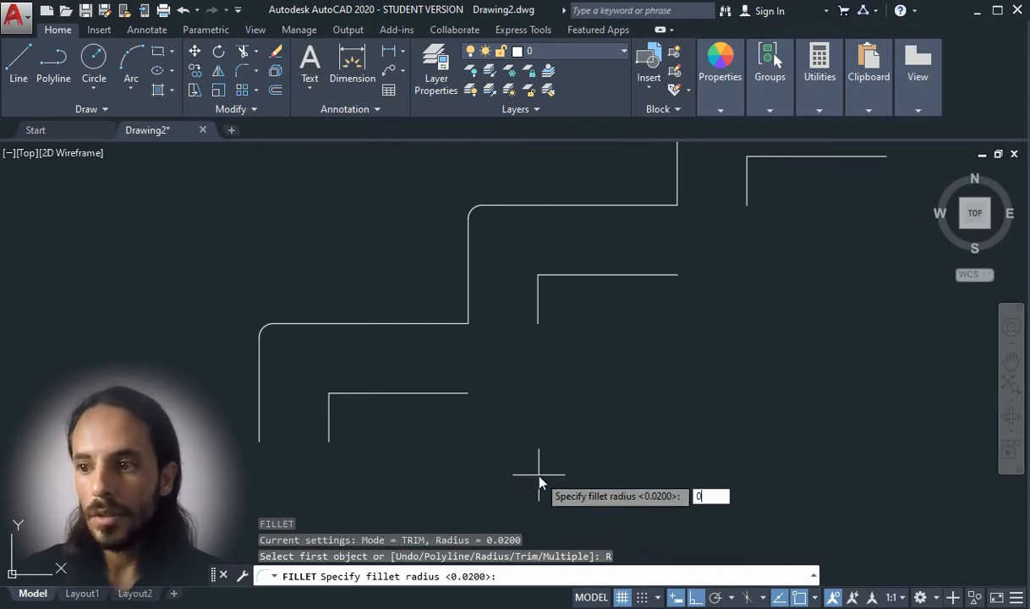
{"action": "key", "text": "Return"}
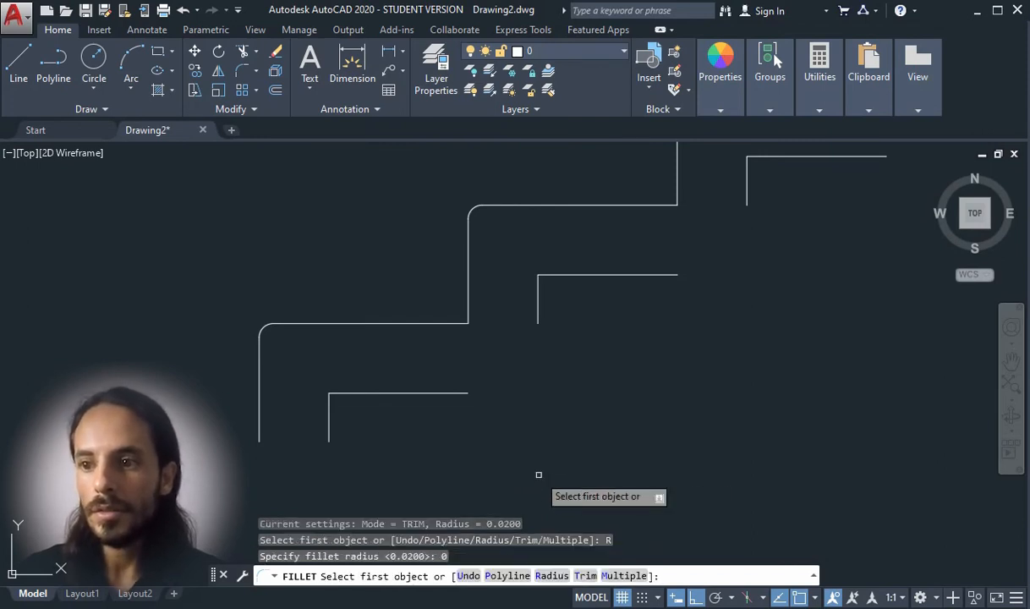
{"action": "left_click", "coordinate": [449, 393]}
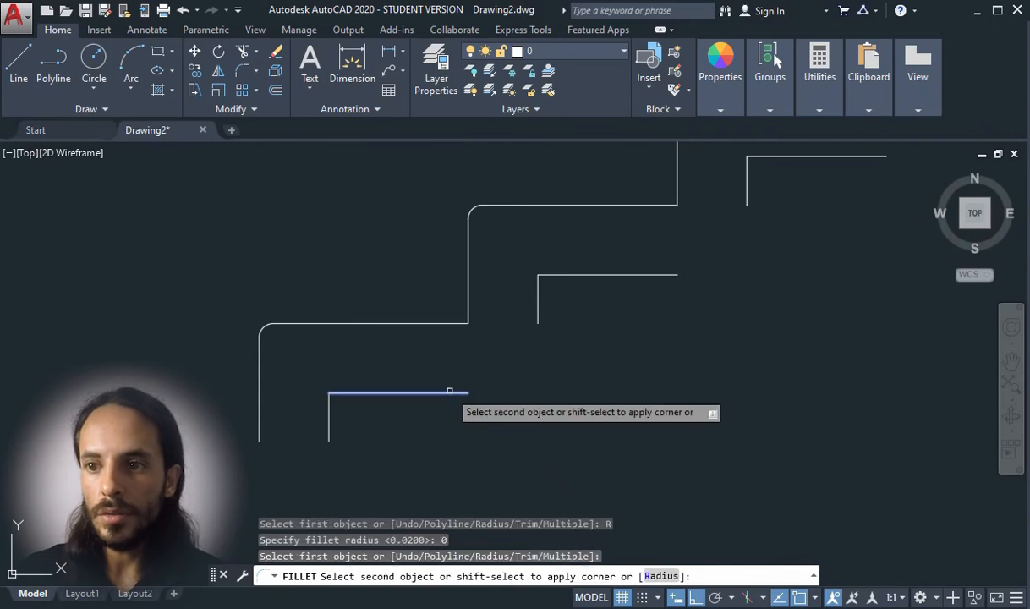
{"action": "left_click", "coordinate": [537, 297]}
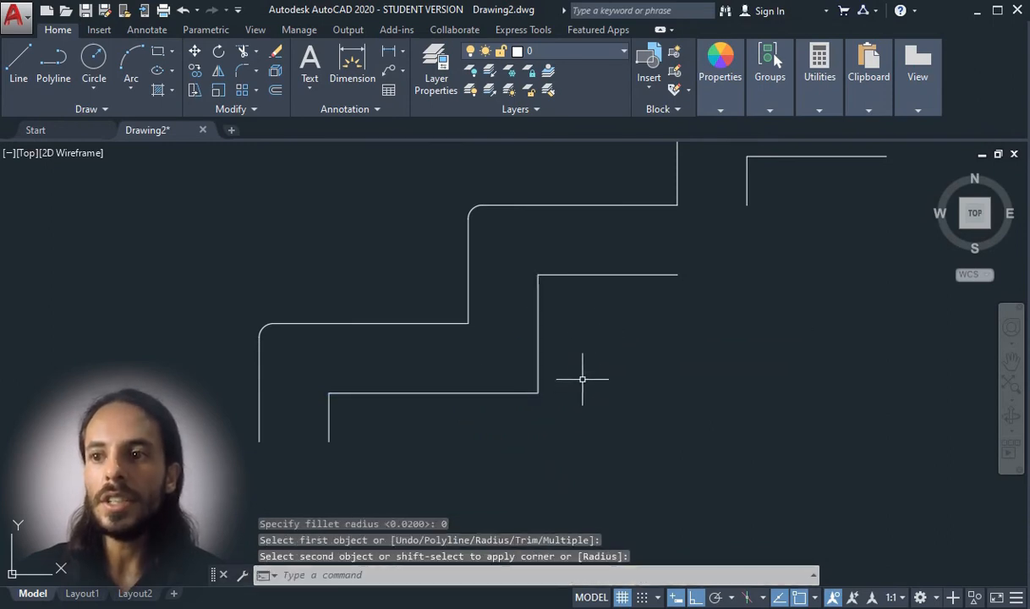
Join the second offset tread line to the third offset riser line in a sharp corner using Fillet
{"action": "scroll", "coordinate": [490, 403], "scroll_direction": "down", "scroll_amount": 2}
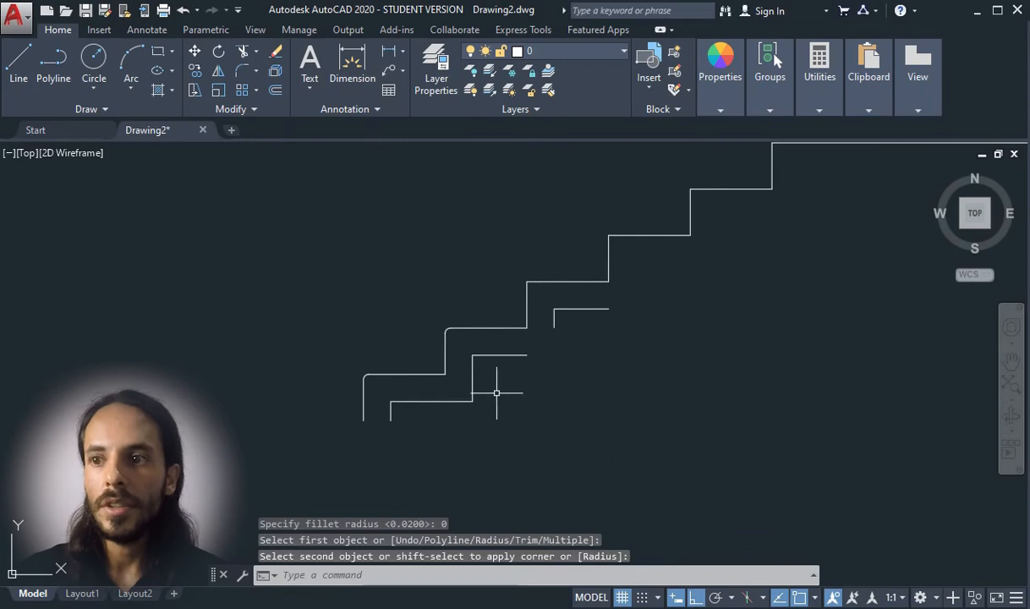
{"action": "type", "text": "F"}
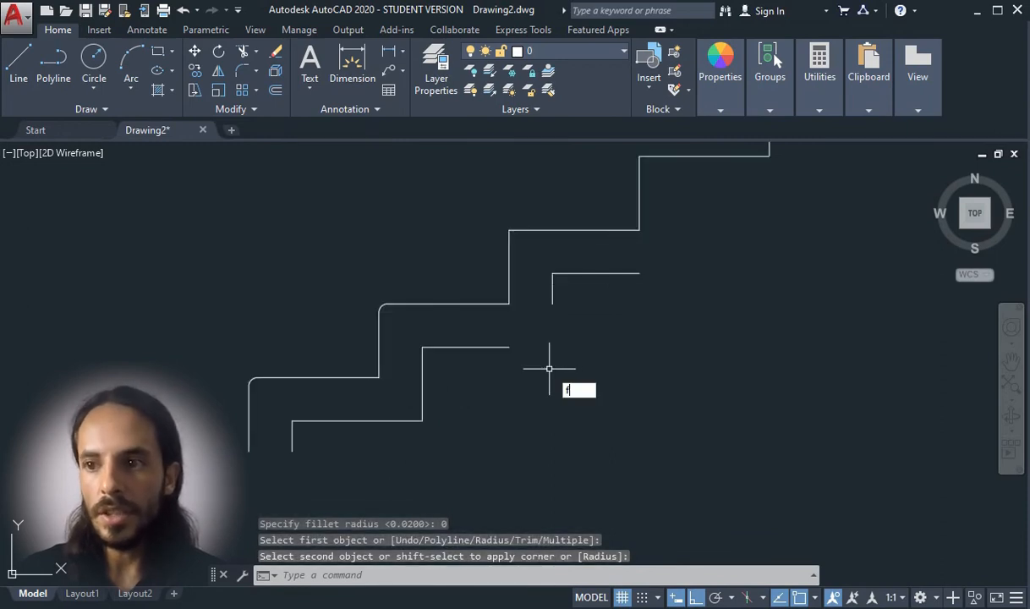
{"action": "key", "text": "Return"}
{"action": "left_click", "coordinate": [495, 346]}
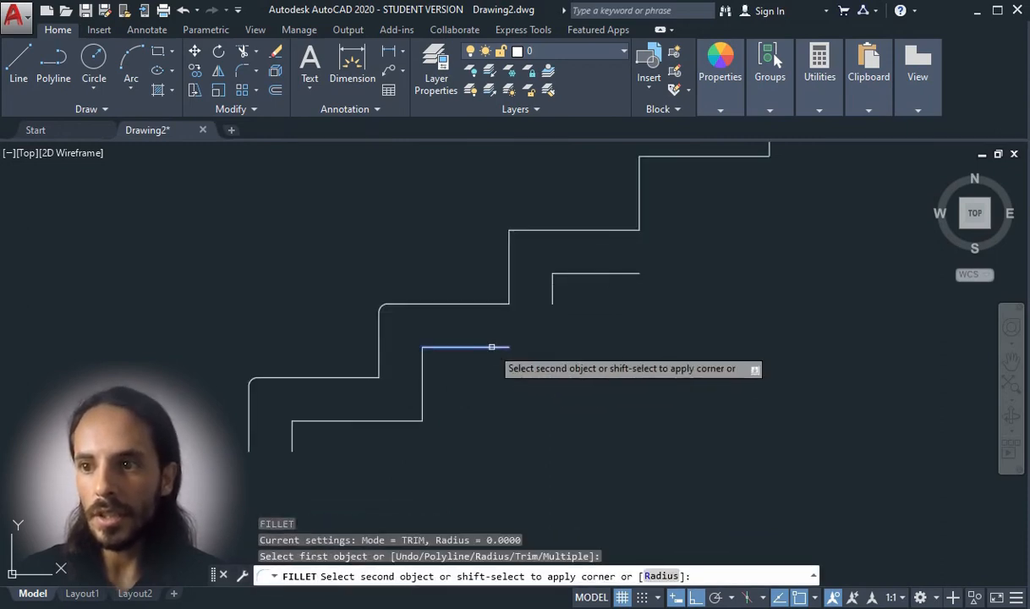
{"action": "left_click", "coordinate": [554, 296]}
{"action": "left_click", "coordinate": [554, 296]}
Start a polyline in the empty space beside the existing stair with a 0.17 riser going up and a 0.3 horizontal tread
{"action": "scroll", "coordinate": [465, 383], "scroll_direction": "down", "scroll_amount": 2}
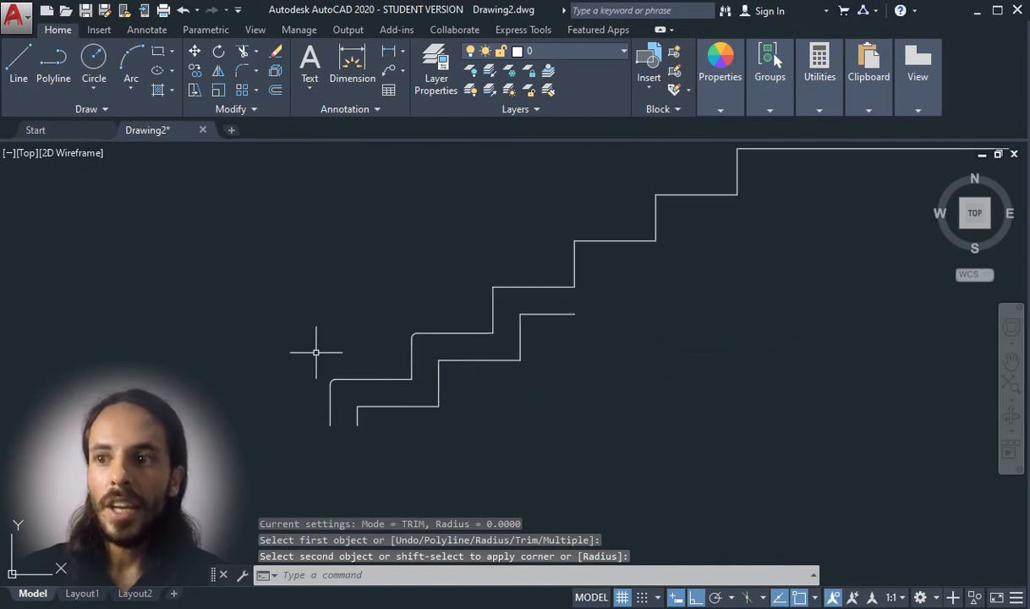
{"action": "scroll", "coordinate": [315, 350], "scroll_direction": "down", "scroll_amount": 2}
{"action": "left_click", "coordinate": [414, 360]}
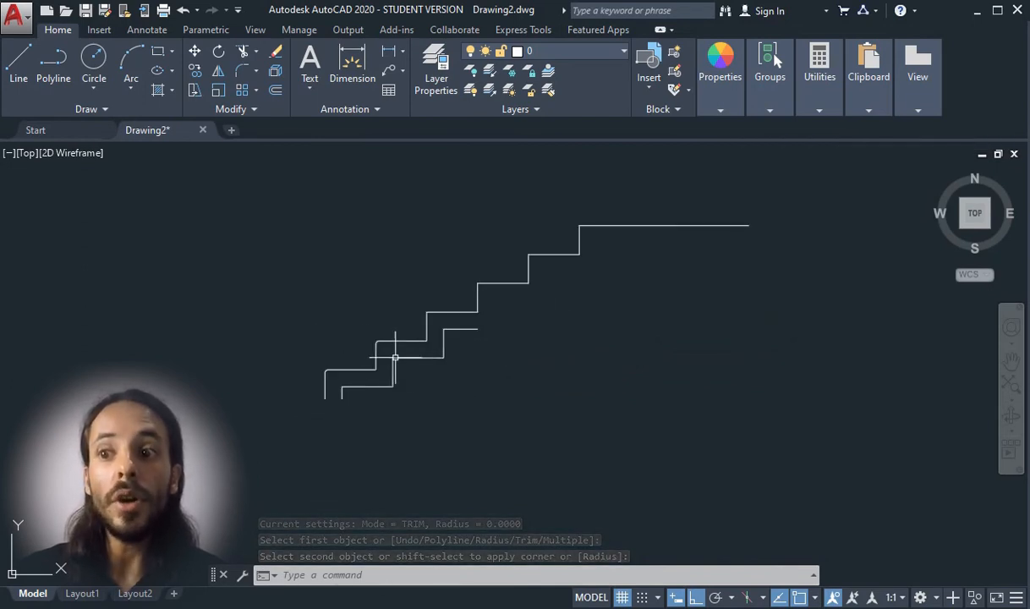
{"action": "scroll", "coordinate": [345, 349], "scroll_direction": "down", "scroll_amount": 3}
{"action": "scroll", "coordinate": [506, 391], "scroll_direction": "up", "scroll_amount": 1}
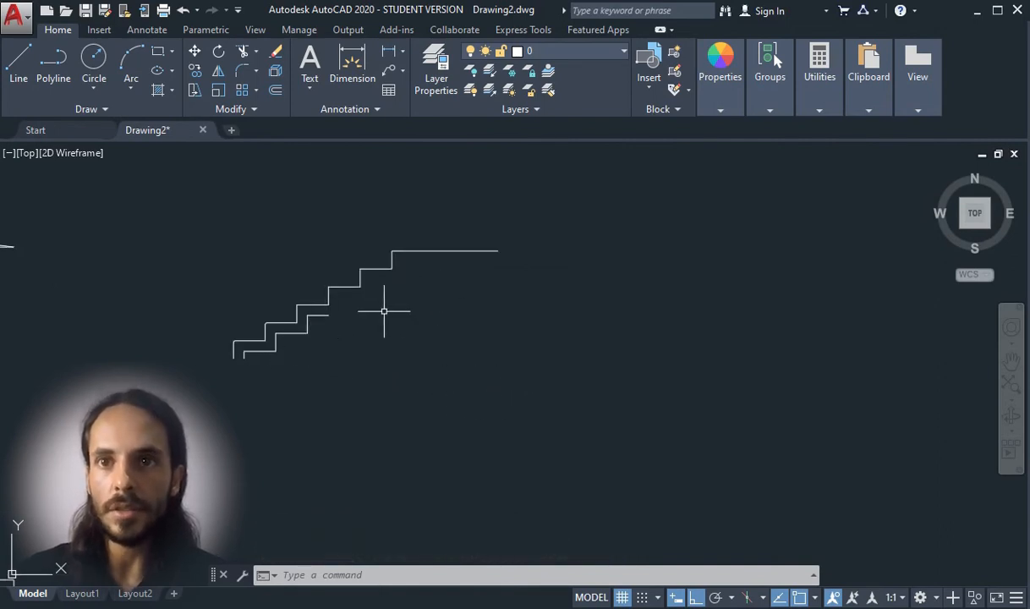
{"action": "left_click", "coordinate": [56, 74]}
{"action": "scroll", "coordinate": [421, 356], "scroll_direction": "up", "scroll_amount": 2}
{"action": "left_click", "coordinate": [415, 390]}
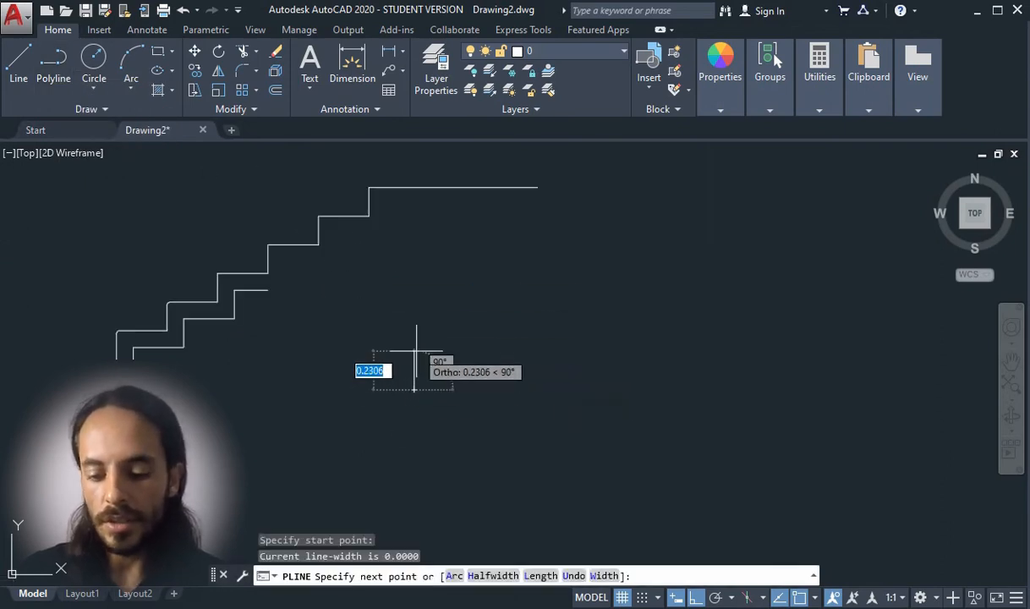
{"action": "type", "text": "0"}
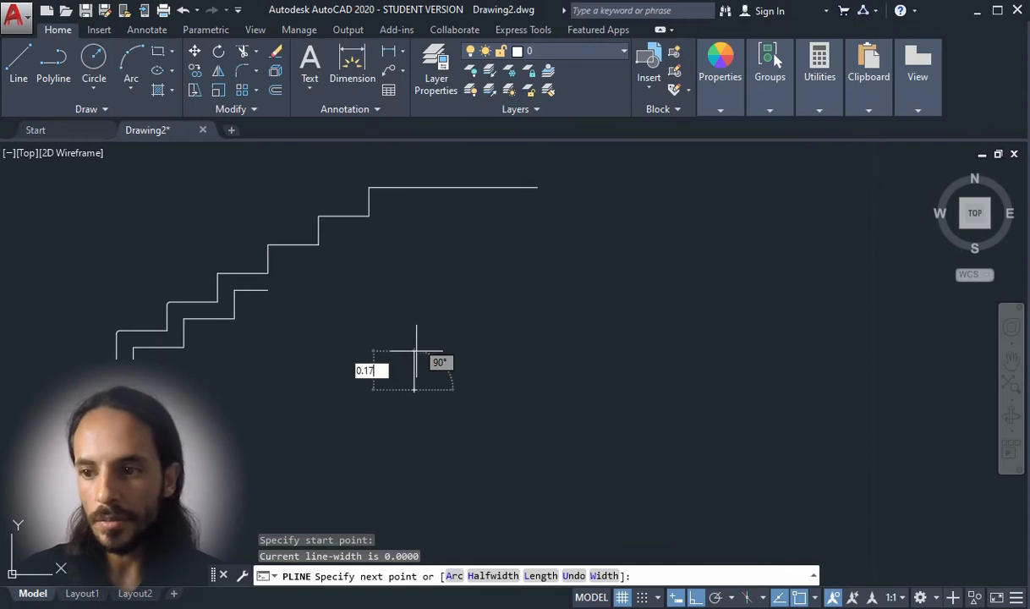
{"action": "type", "text": ".17"}
{"action": "key", "text": "Return"}
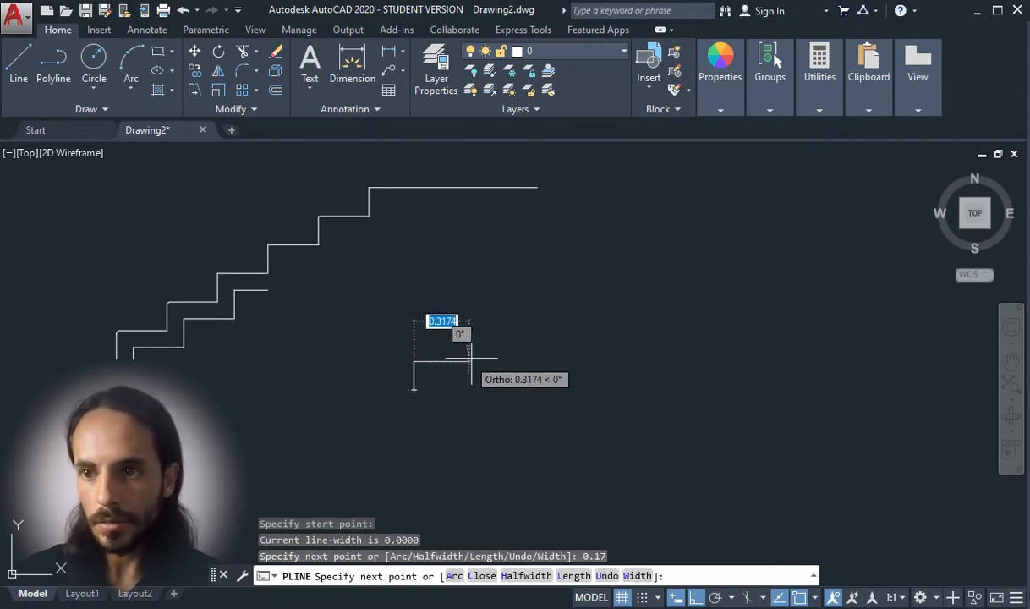
{"action": "type", "text": "0"}
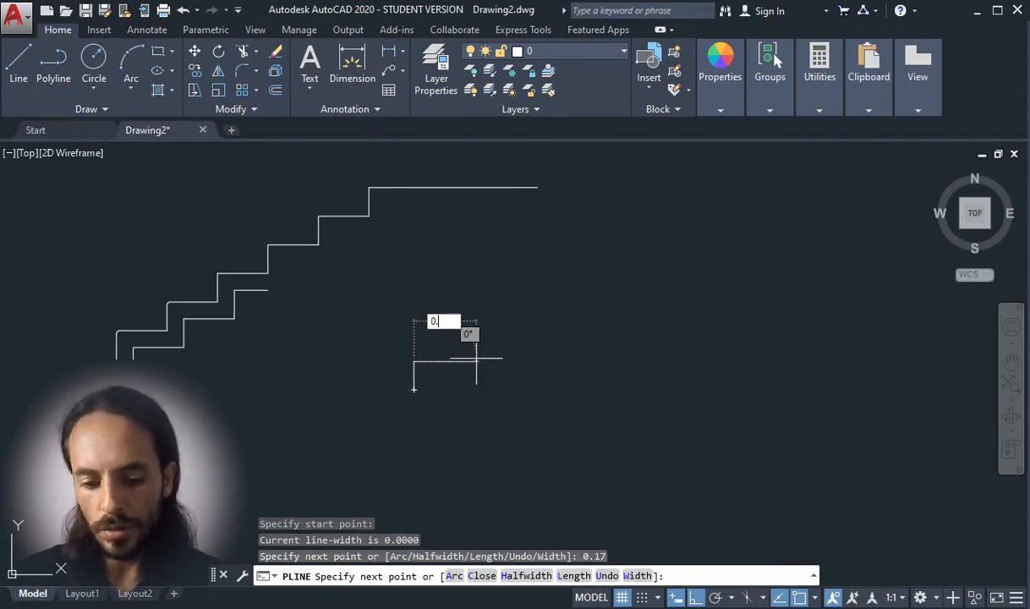
{"action": "type", "text": ".3"}
{"action": "key", "text": "Return"}
Continue the polyline with a second step, using a 0.17 riser and a 0.3 tread
{"action": "scroll", "coordinate": [474, 359], "scroll_direction": "up", "scroll_amount": 2}
{"action": "scroll", "coordinate": [461, 334], "scroll_direction": "down", "scroll_amount": 1}
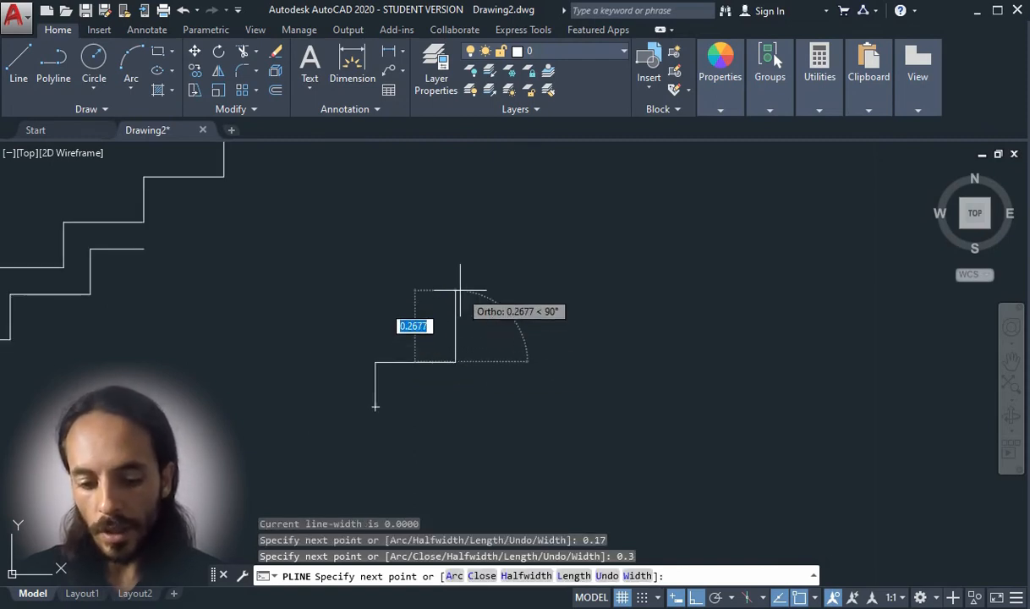
{"action": "type", "text": "0.1"}
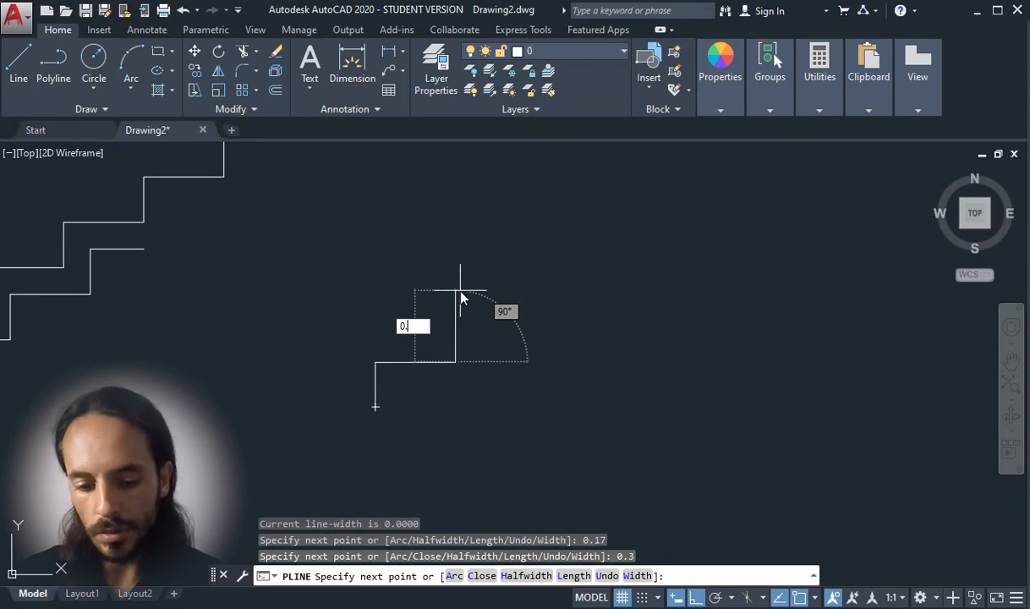
{"action": "type", "text": "7"}
{"action": "key", "text": "Return"}
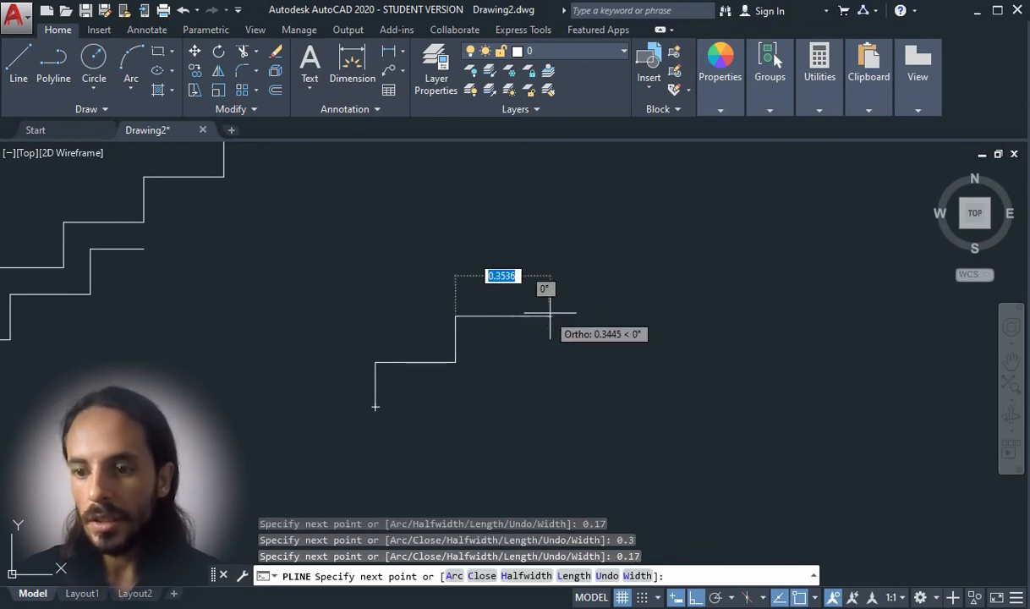
{"action": "type", "text": "0.3"}
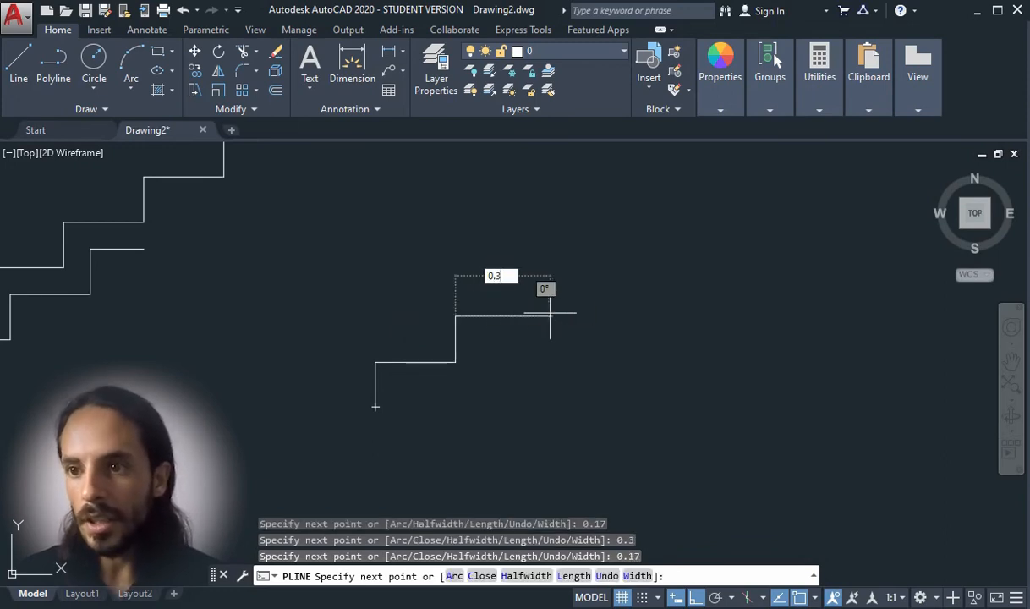
{"action": "key", "text": "Return"}
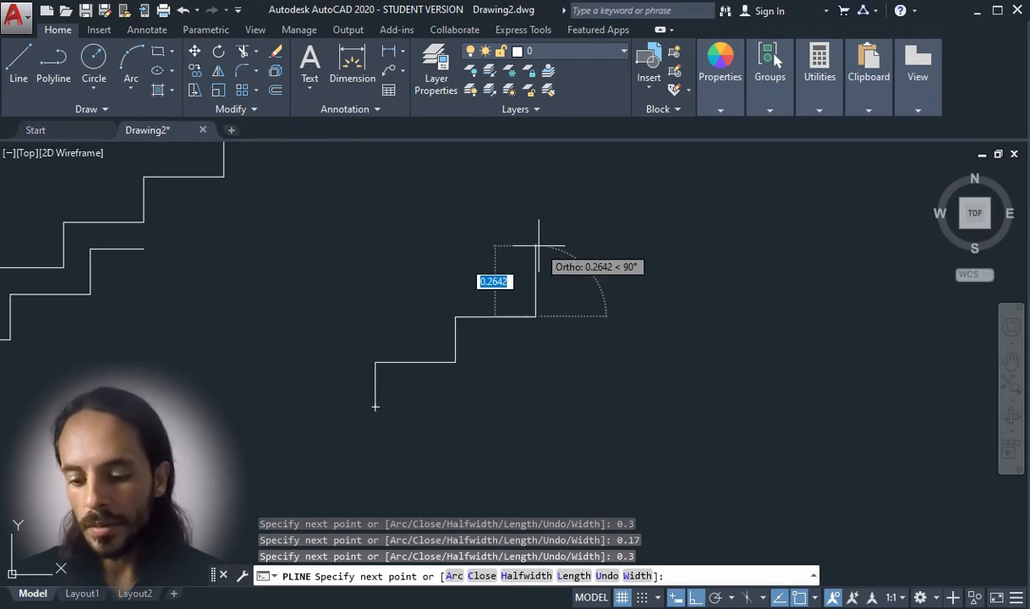
Add a third step with a 0.17 riser and a 0.3 tread, and finish the polyline
{"action": "type", "text": "0.17"}
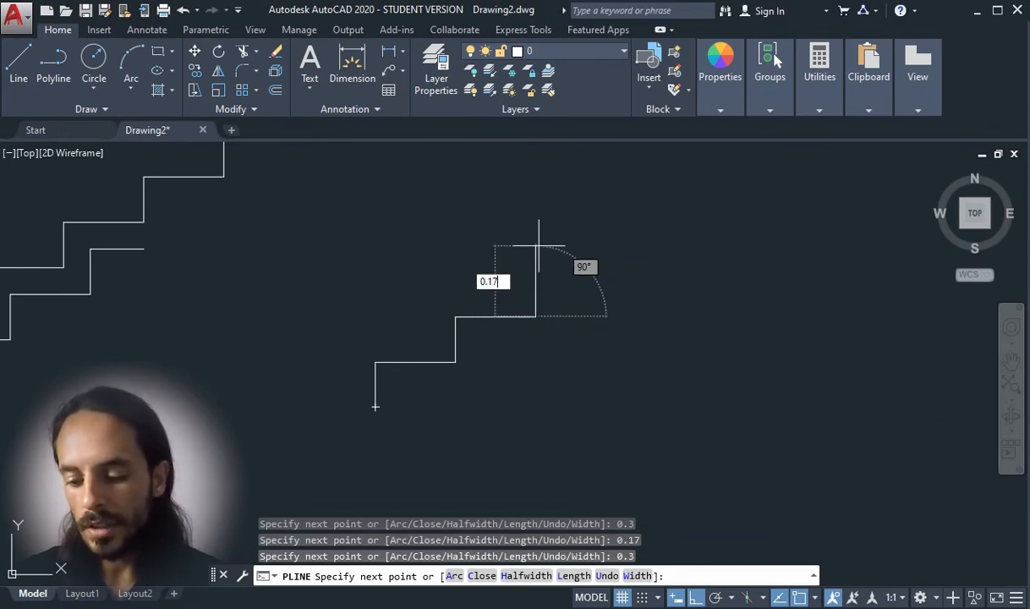
{"action": "key", "text": "Return"}
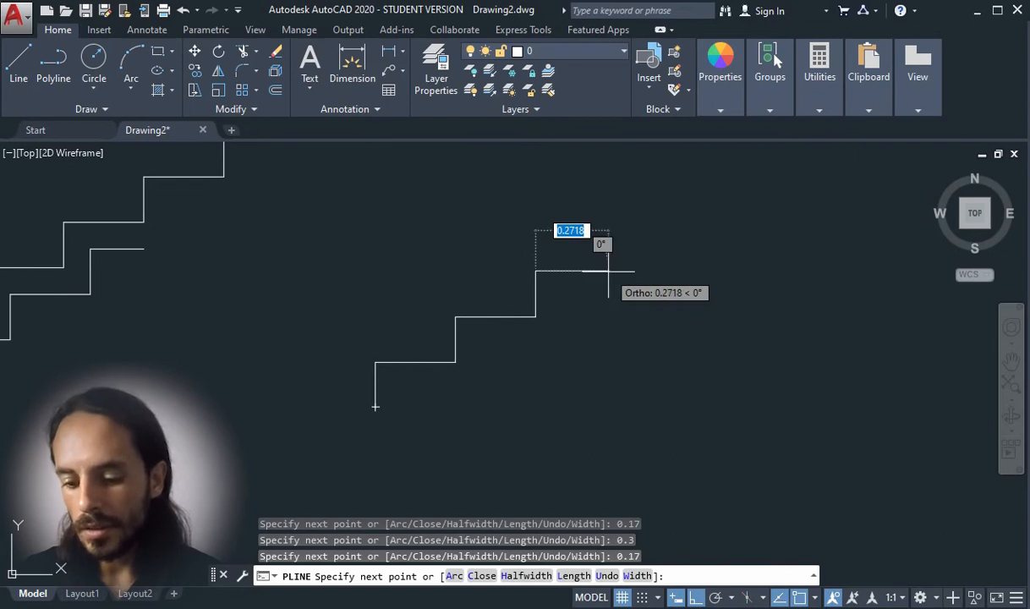
{"action": "type", "text": "0.3"}
{"action": "key", "text": "Return"}
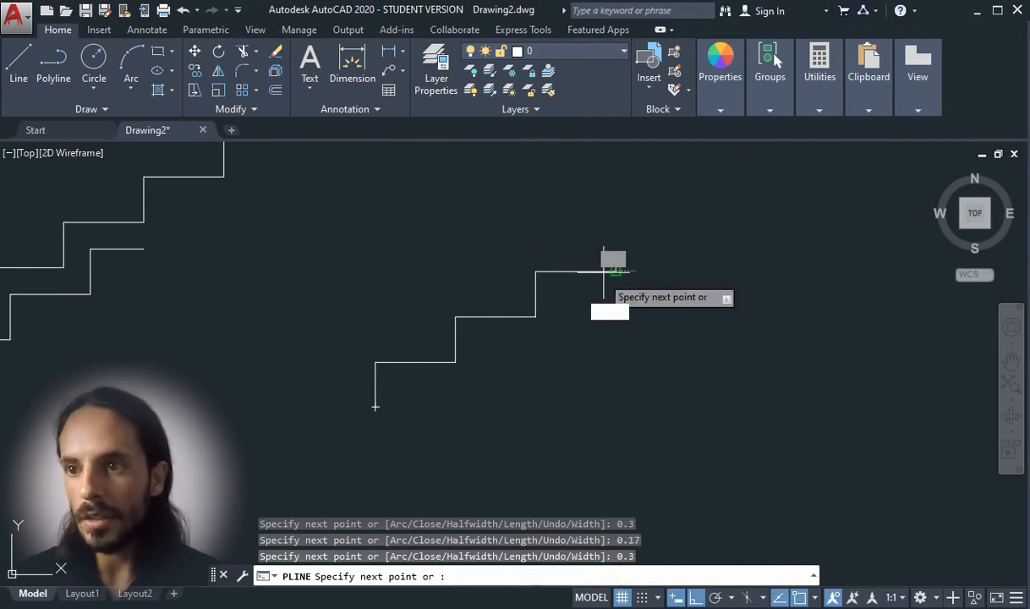
{"action": "key", "text": "Return"}
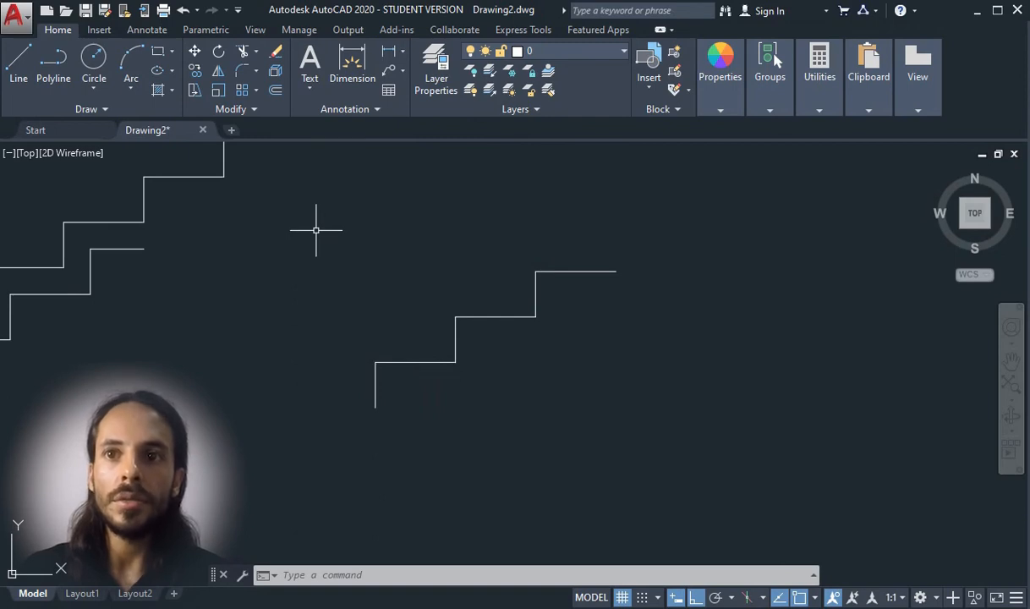
Offset the whole stair polyline by 0.1 toward its underside
{"action": "type", "text": "O"}
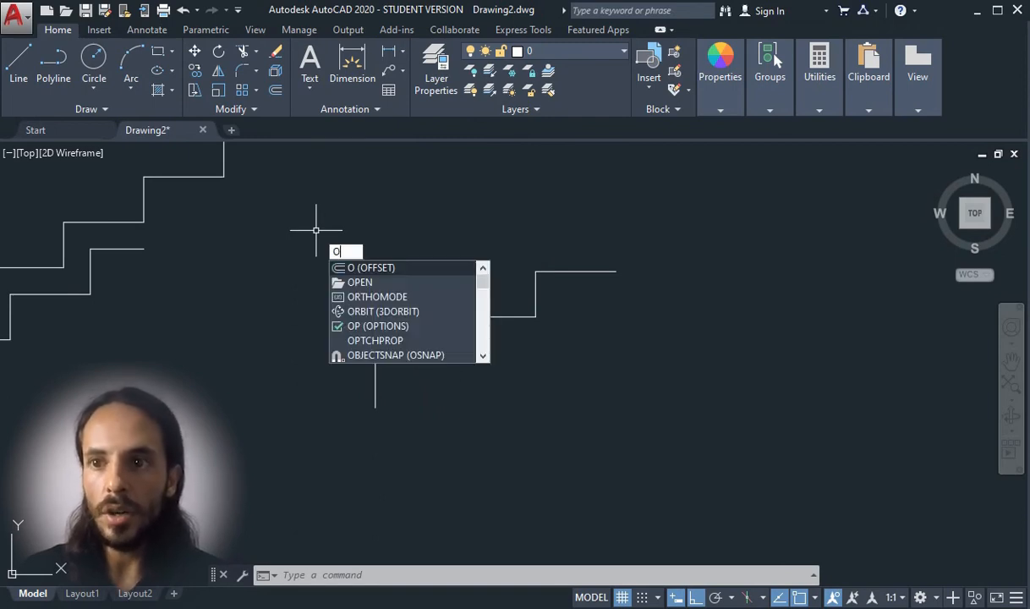
{"action": "key", "text": "Return"}
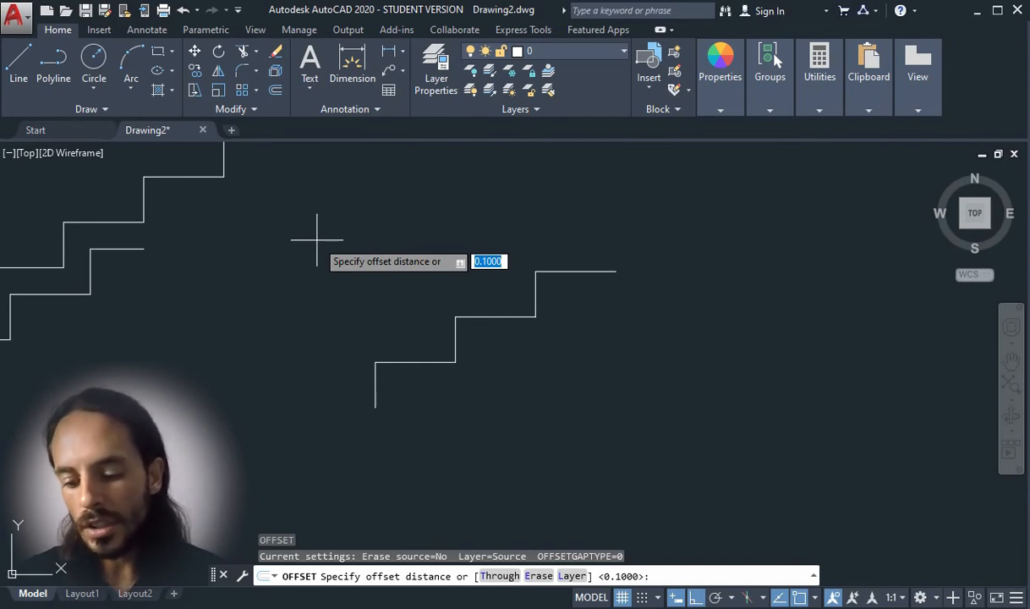
{"action": "type", "text": "0"}
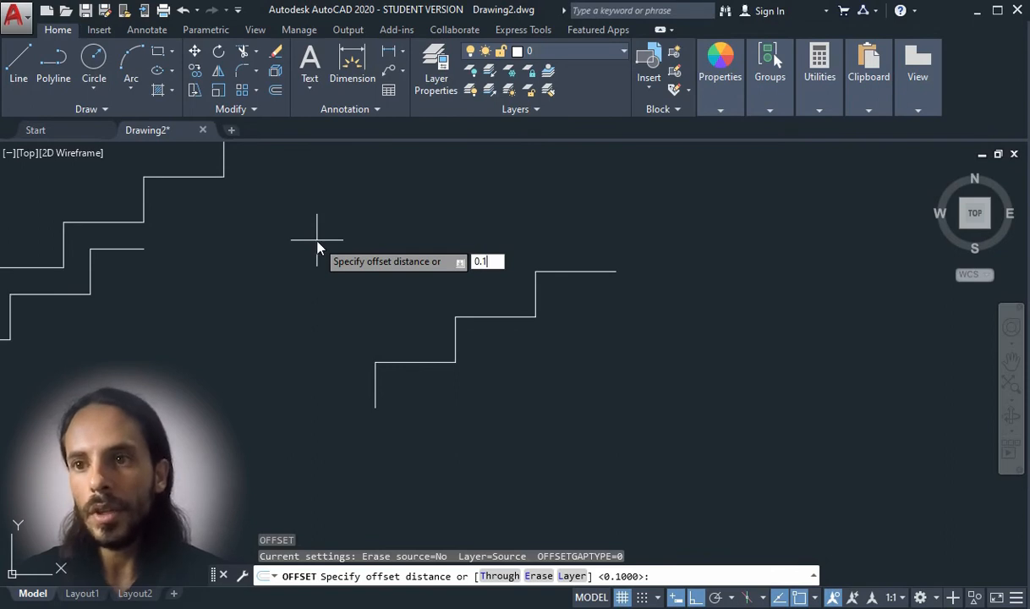
{"action": "key", "text": "Return"}
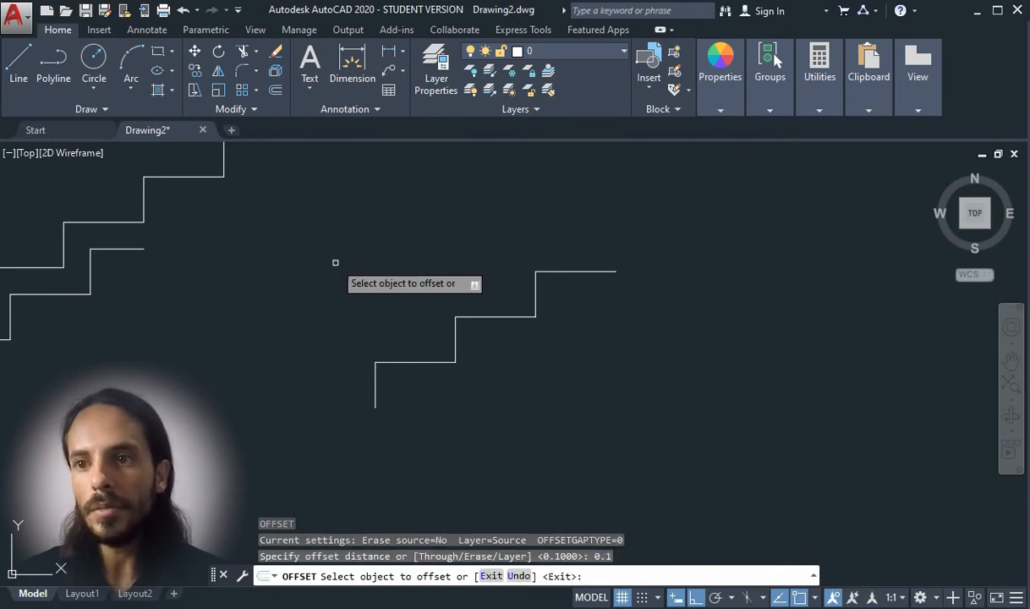
{"action": "left_click", "coordinate": [415, 362]}
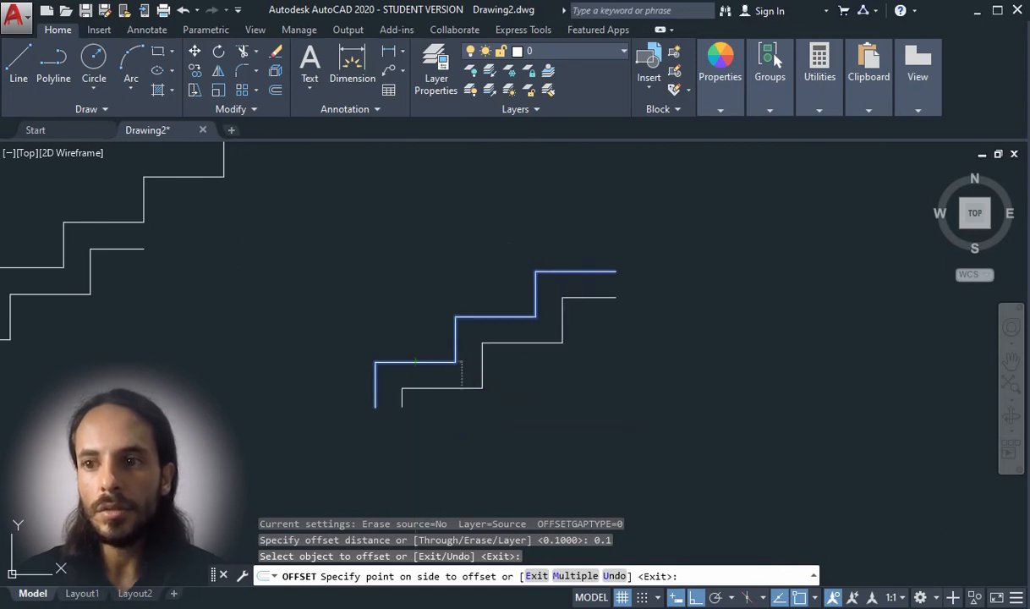
{"action": "left_click", "coordinate": [467, 399]}
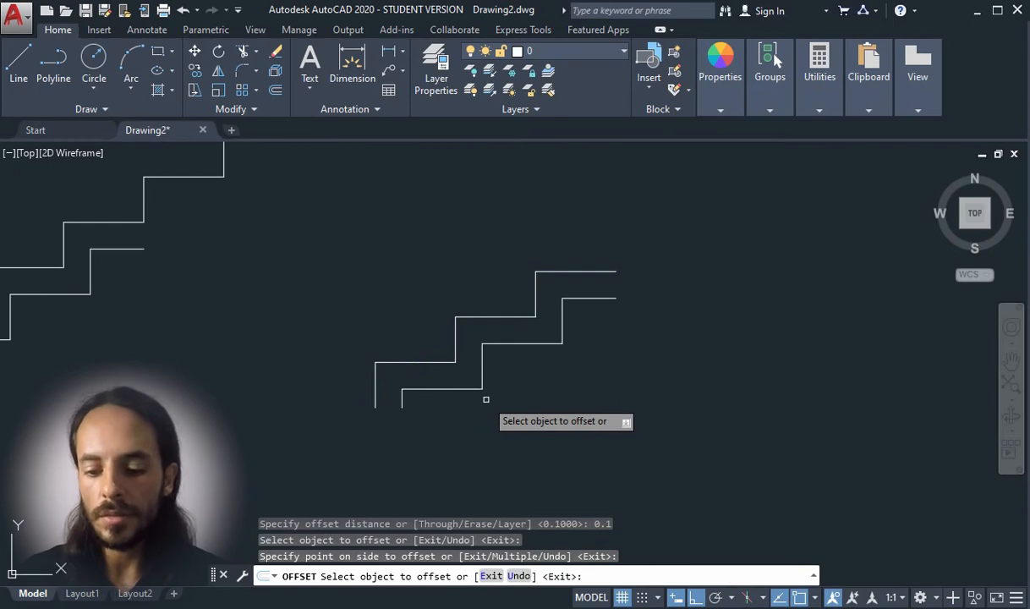
{"action": "key", "text": "Escape"}
Set the Fillet radius to 0.02 and round the outer corner of the first step on the upper polyline
{"action": "scroll", "coordinate": [473, 410], "scroll_direction": "up", "scroll_amount": 2}
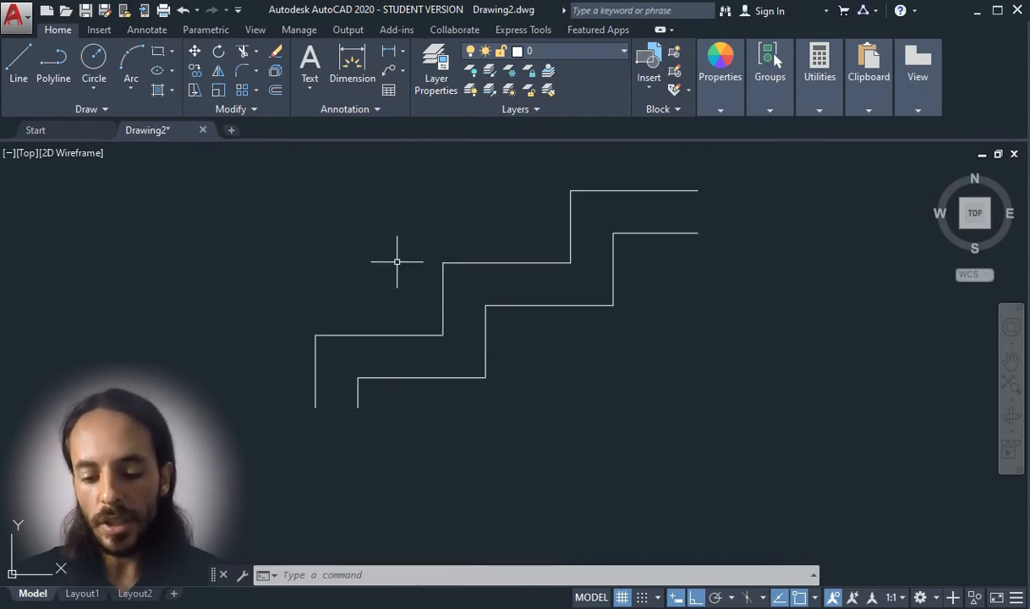
{"action": "type", "text": "F"}
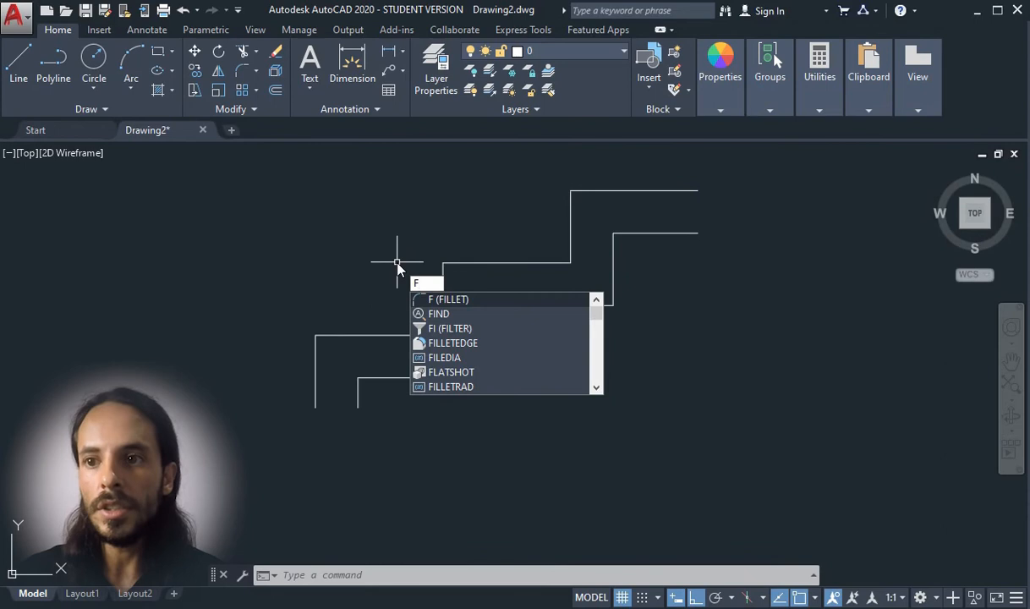
{"action": "key", "text": "Return"}
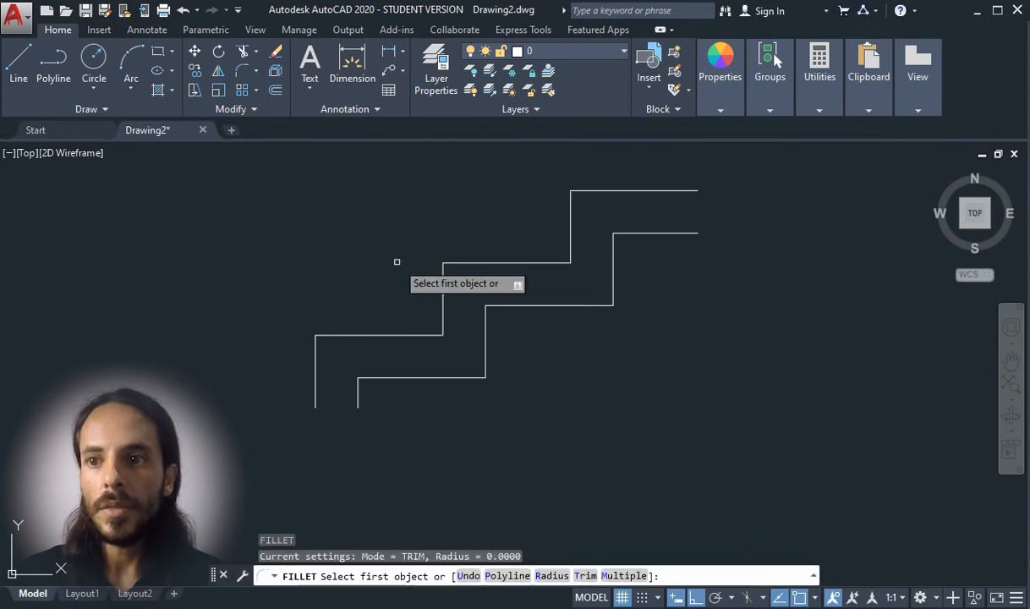
{"action": "left_click", "coordinate": [546, 576]}
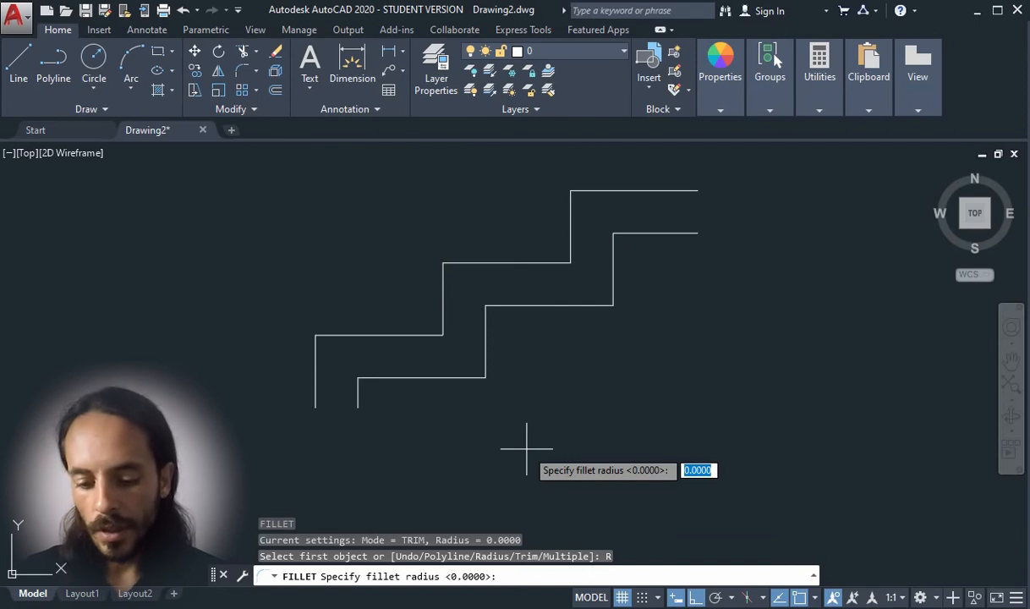
{"action": "type", "text": "0."}
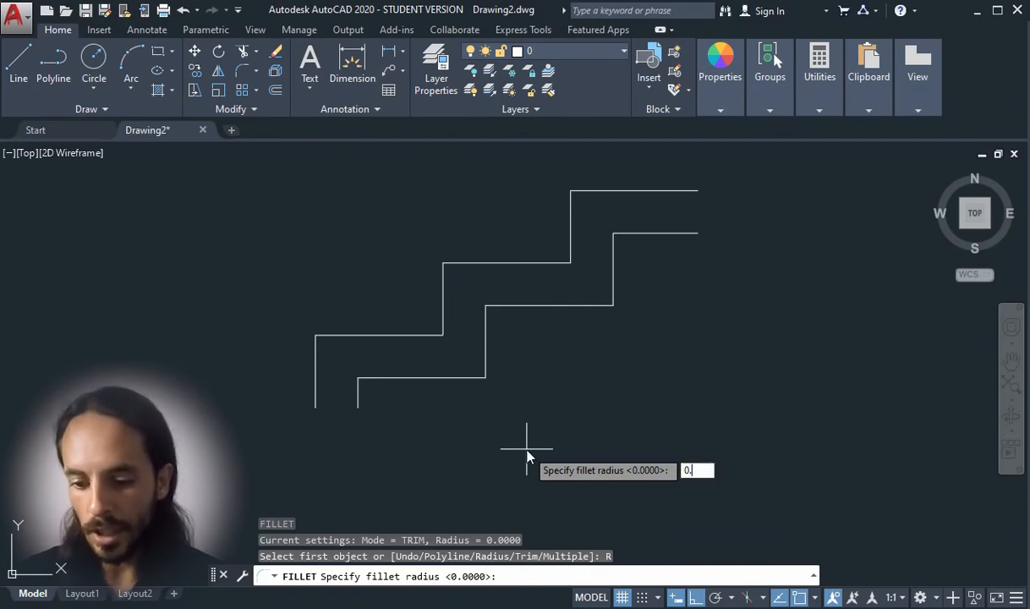
{"action": "key", "text": "Return"}
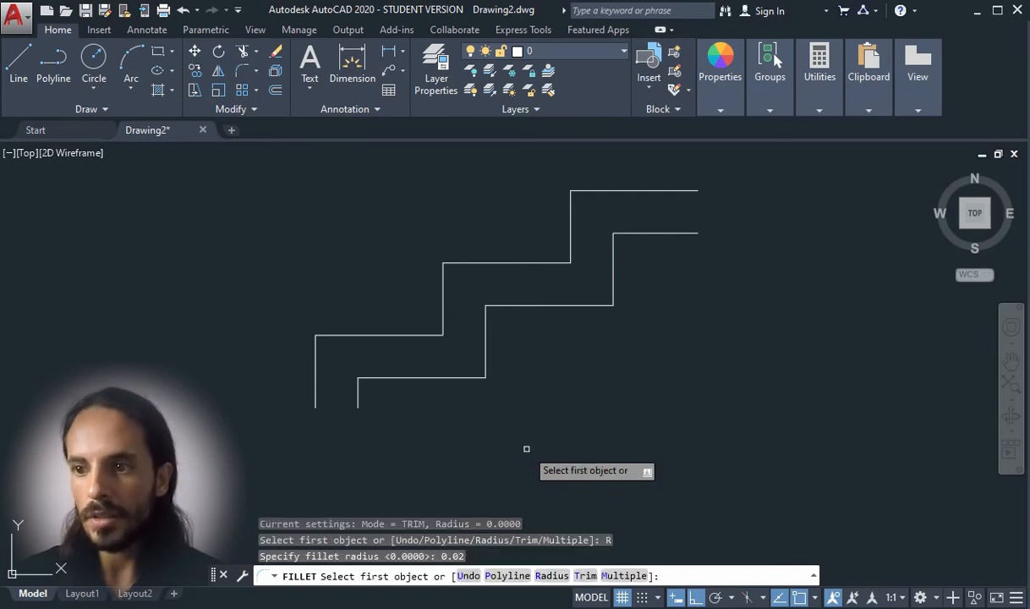
{"action": "left_click", "coordinate": [315, 347]}
{"action": "left_click", "coordinate": [345, 336]}
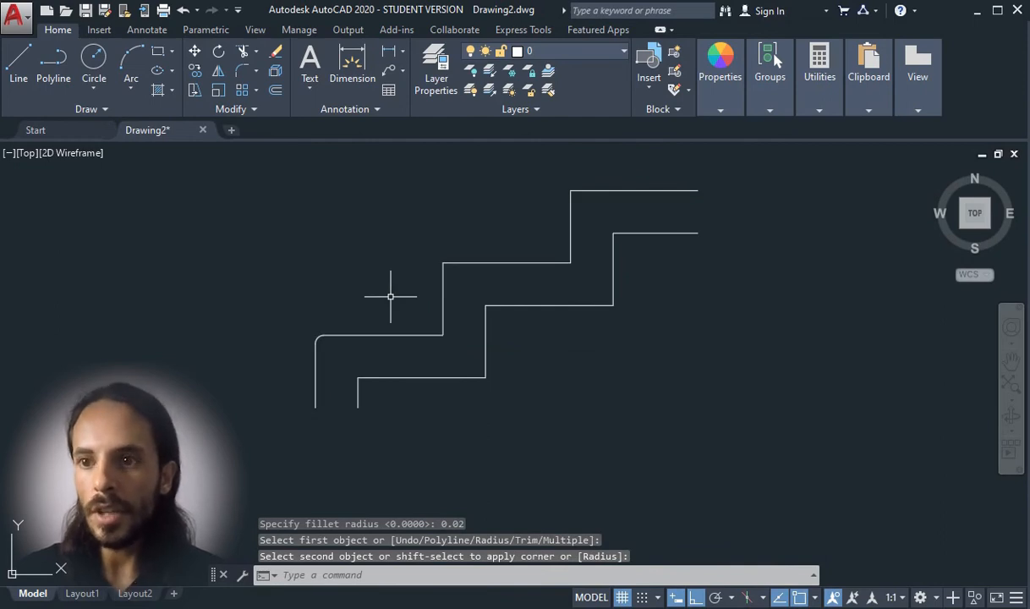
Fillet the outer corner of the second step on the upper polyline with the same 0.02 radius
{"action": "key", "text": "Return"}
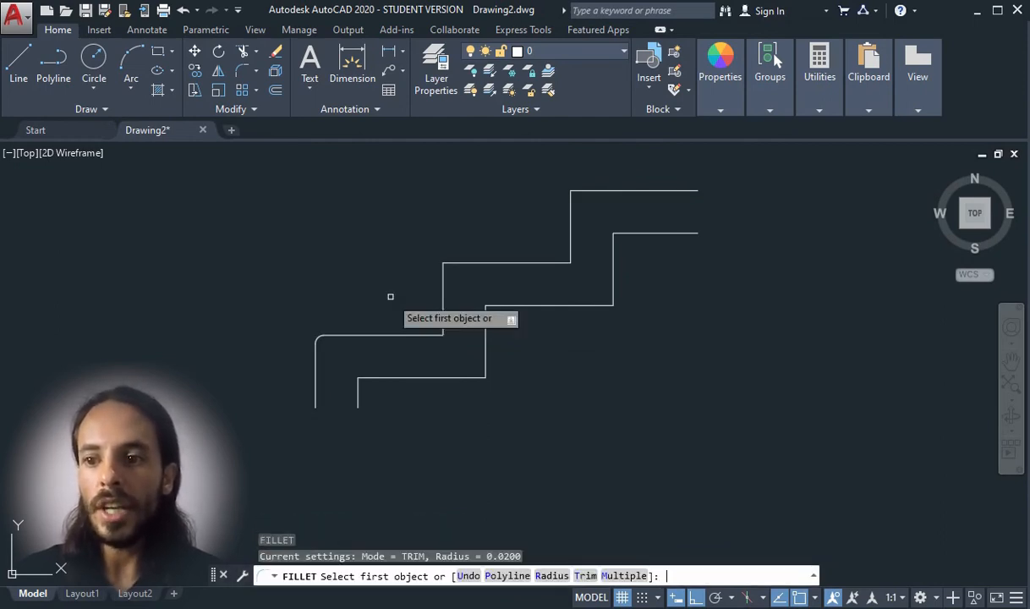
{"action": "left_click", "coordinate": [443, 296]}
{"action": "left_click", "coordinate": [476, 263]}
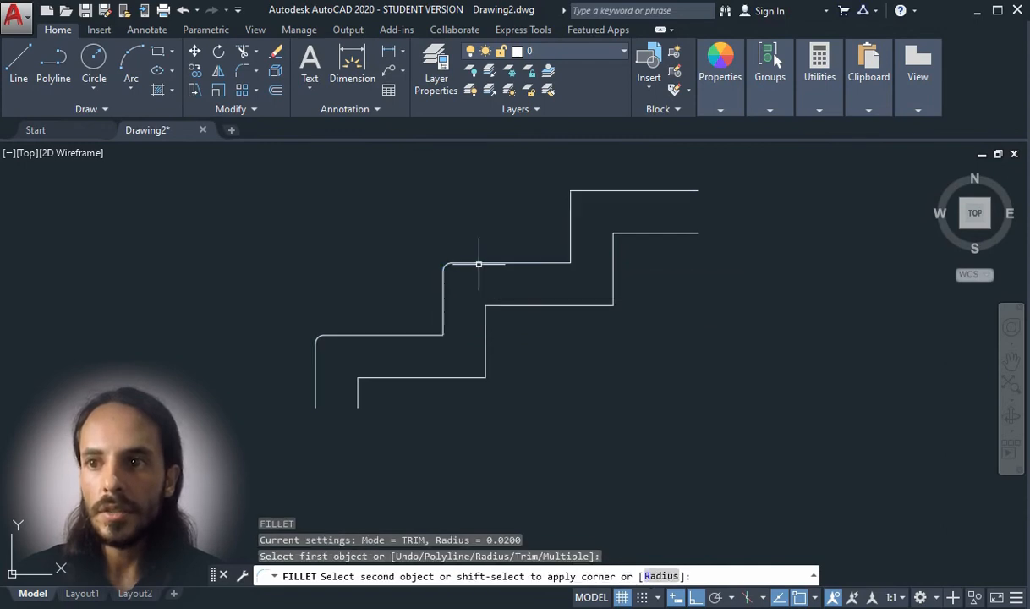
Fillet the outer corner between the third riser and top tread of the upper polyline with the 0.02 radius
{"action": "scroll", "coordinate": [437, 362], "scroll_direction": "down", "scroll_amount": 3}
{"action": "scroll", "coordinate": [503, 268], "scroll_direction": "up", "scroll_amount": 3}
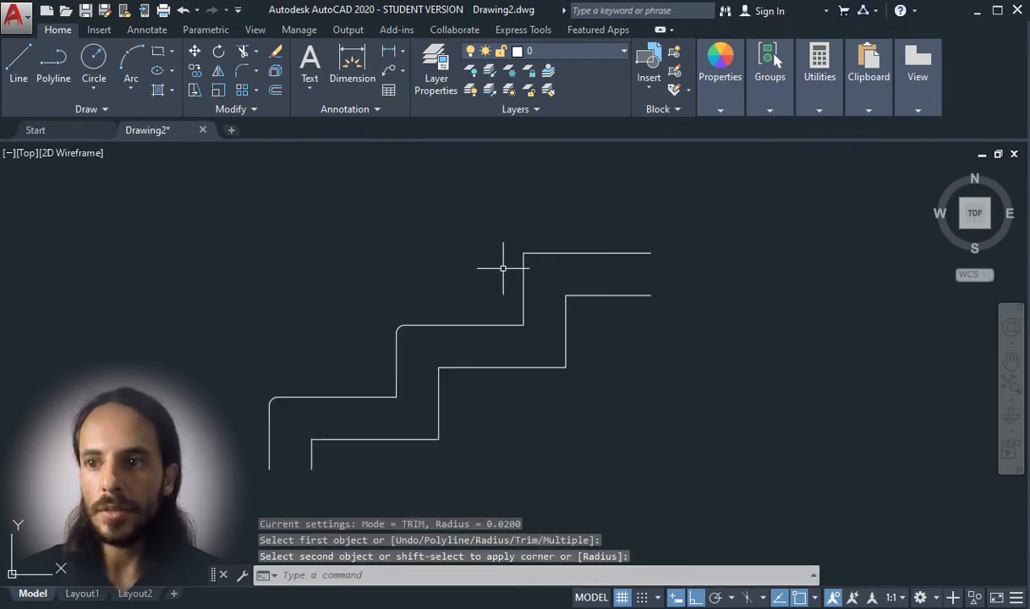
{"action": "key", "text": "Return"}
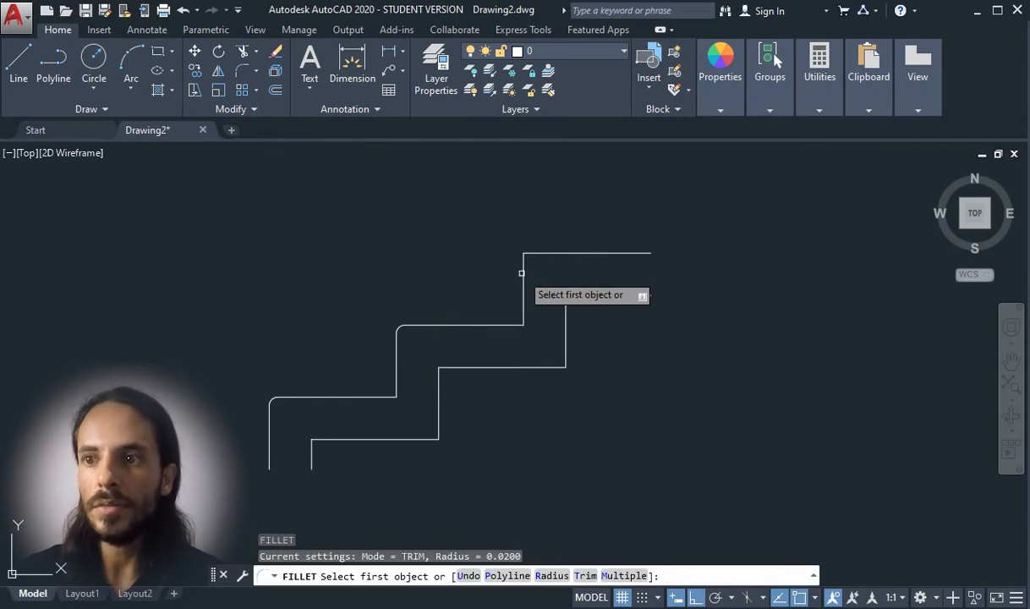
{"action": "left_click", "coordinate": [524, 273]}
{"action": "left_click", "coordinate": [552, 253]}
{"action": "scroll", "coordinate": [546, 249], "scroll_direction": "down", "scroll_amount": 5}
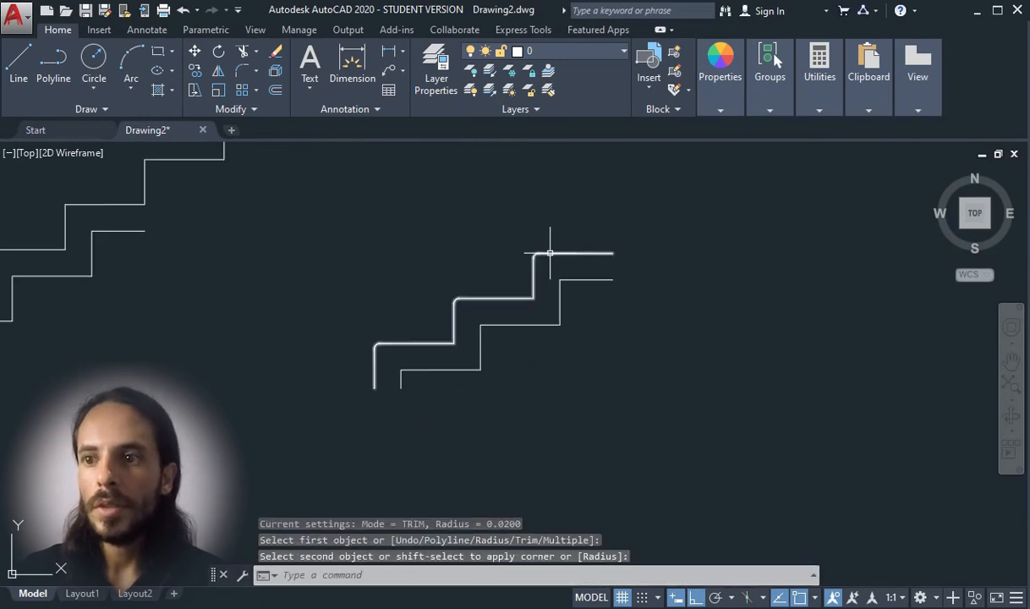
{"action": "scroll", "coordinate": [498, 401], "scroll_direction": "up", "scroll_amount": 3}
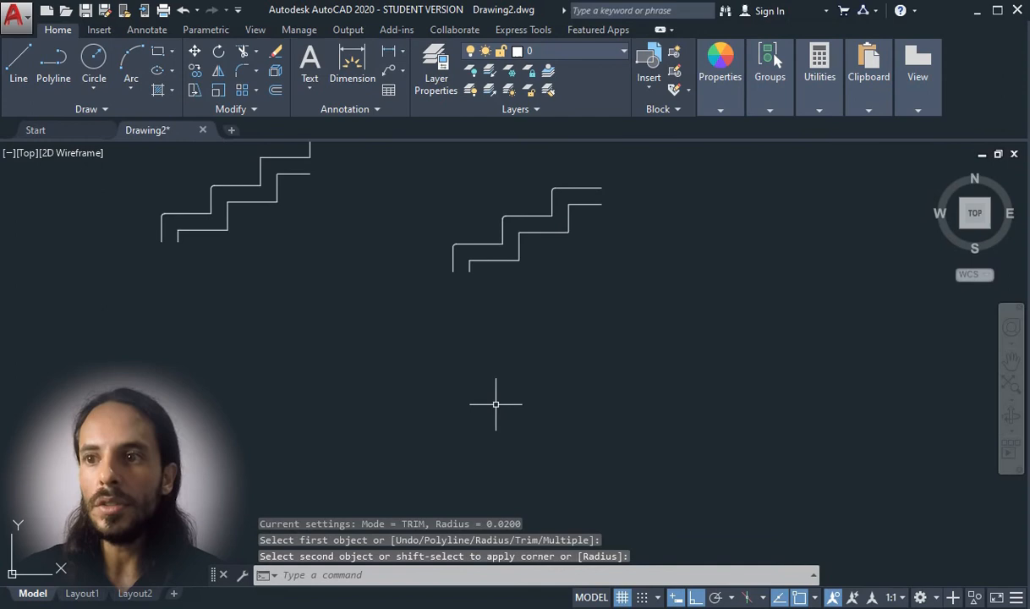
Try to project the first riser of the polyline stair downward with a vertical line from its lower end
{"action": "scroll", "coordinate": [476, 416], "scroll_direction": "up", "scroll_amount": 2}
{"action": "scroll", "coordinate": [464, 205], "scroll_direction": "up", "scroll_amount": 1}
{"action": "middle_click_drag", "start_coordinate": [481, 203], "coordinate": [461, 250]}
{"action": "scroll", "coordinate": [406, 162], "scroll_direction": "up", "scroll_amount": 1}
{"action": "scroll", "coordinate": [422, 186], "scroll_direction": "down", "scroll_amount": 1}
{"action": "scroll", "coordinate": [434, 228], "scroll_direction": "down", "scroll_amount": 2}
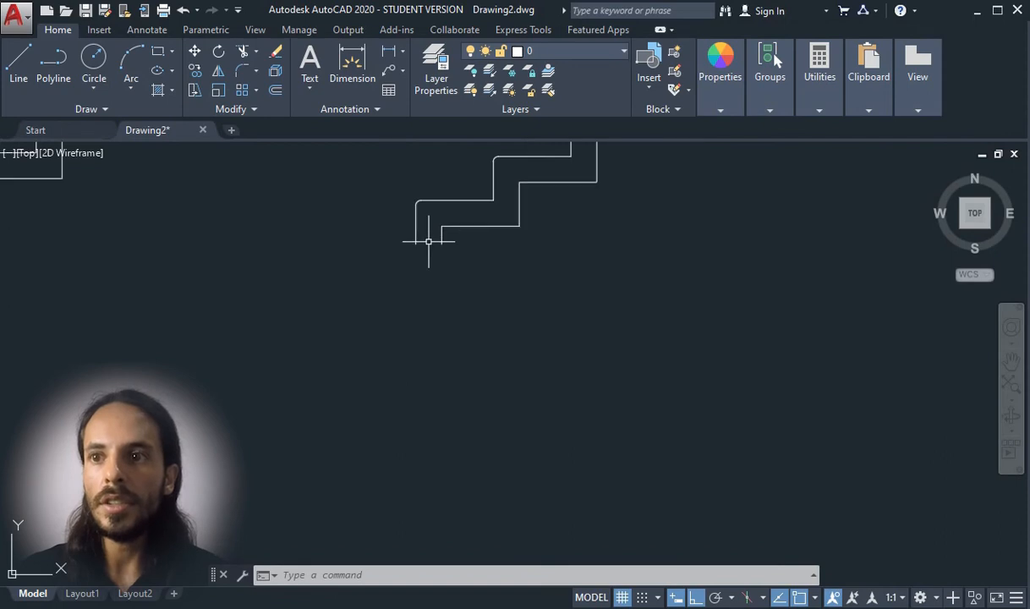
{"action": "scroll", "coordinate": [427, 204], "scroll_direction": "up", "scroll_amount": 1}
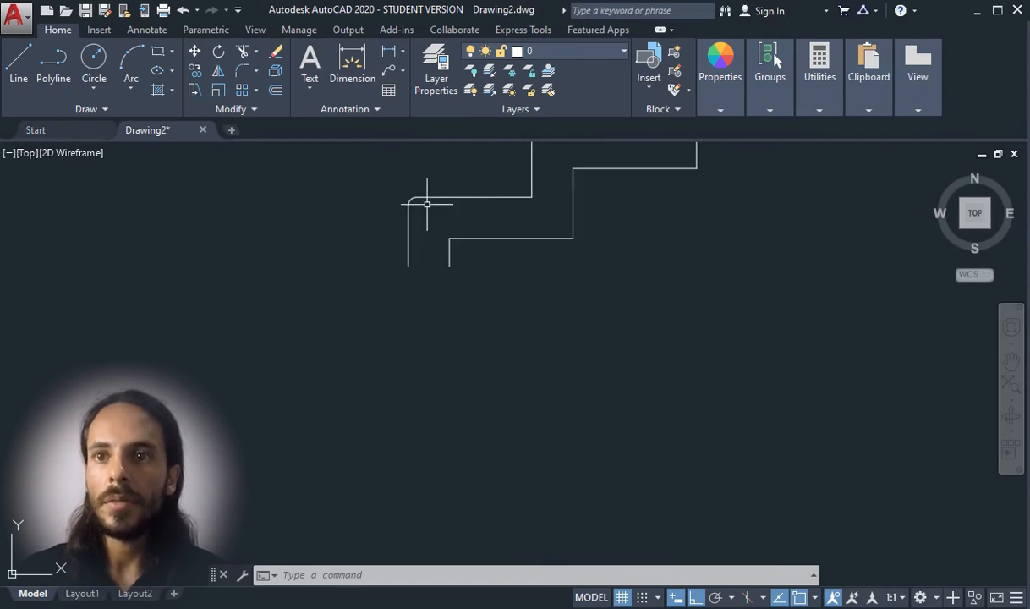
{"action": "left_click", "coordinate": [19, 63]}
{"action": "left_click", "coordinate": [410, 268]}
{"action": "scroll", "coordinate": [409, 273], "scroll_direction": "down", "scroll_amount": 2}
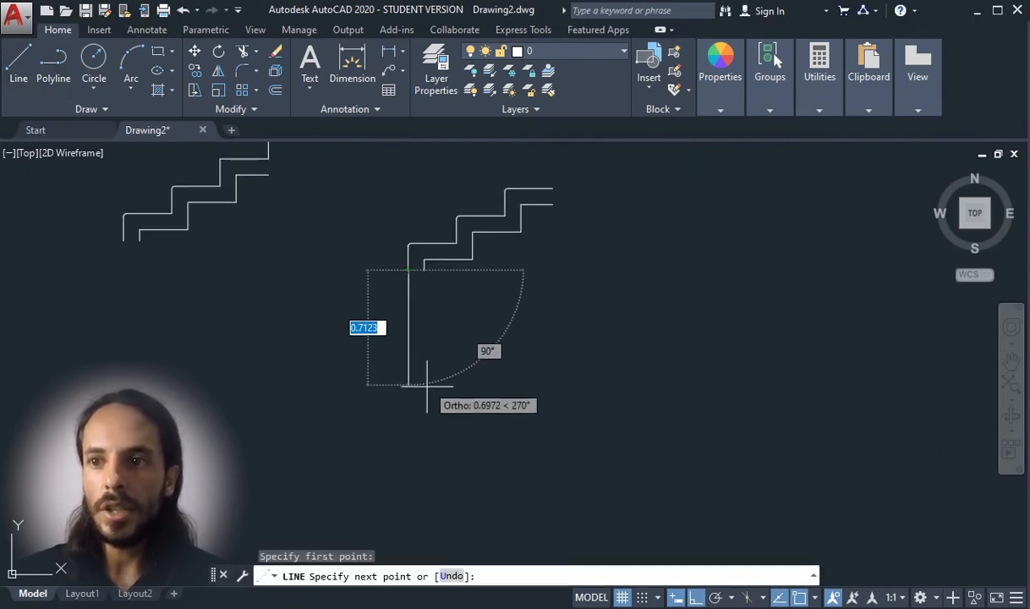
{"action": "left_click", "coordinate": [424, 412]}
{"action": "key", "text": "Escape"}
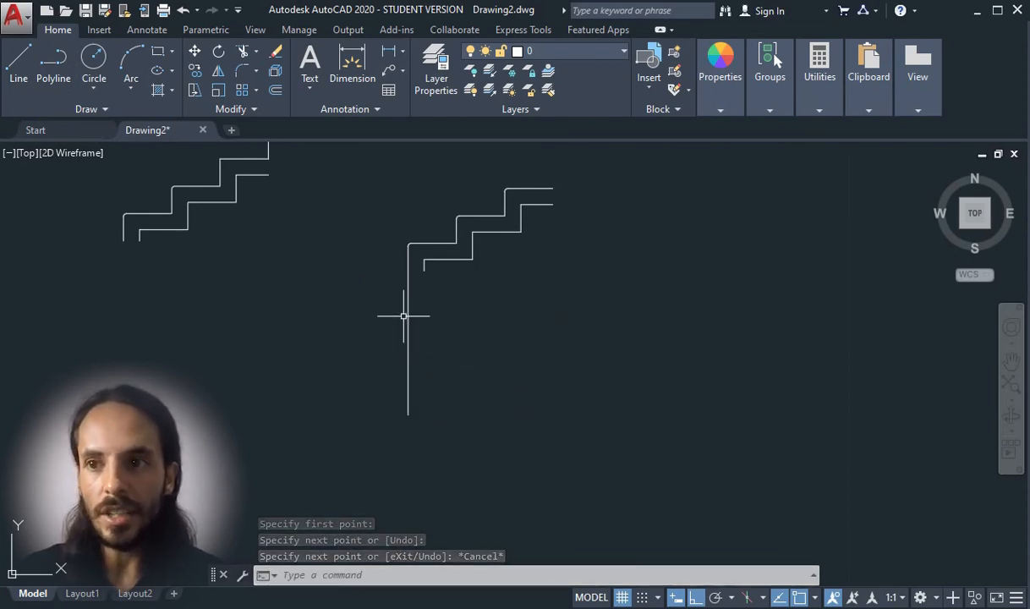
{"action": "key", "text": "ctrl+z"}
{"action": "scroll", "coordinate": [403, 315], "scroll_direction": "down", "scroll_amount": 3}
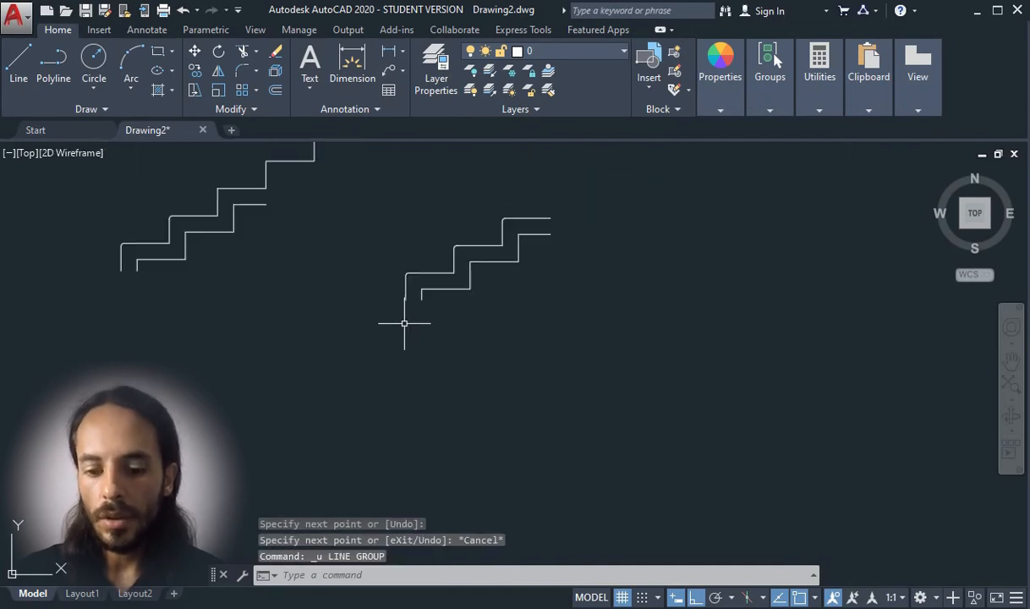
Place vertical construction lines through the first riser and the tread-side end of its corner fillet on the polyline stair
{"action": "type", "text": "l"}
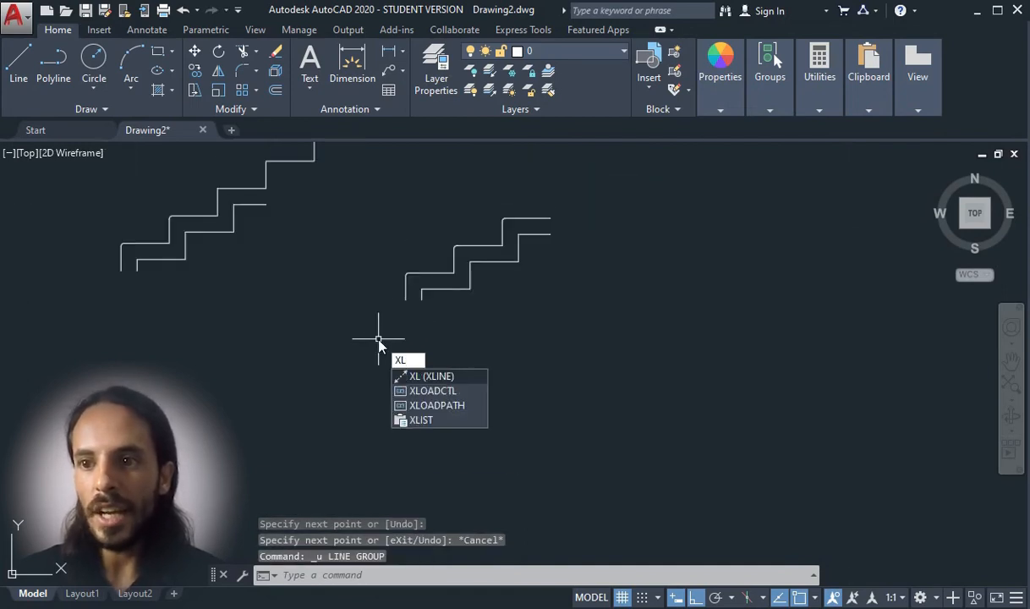
{"action": "key", "text": "Return"}
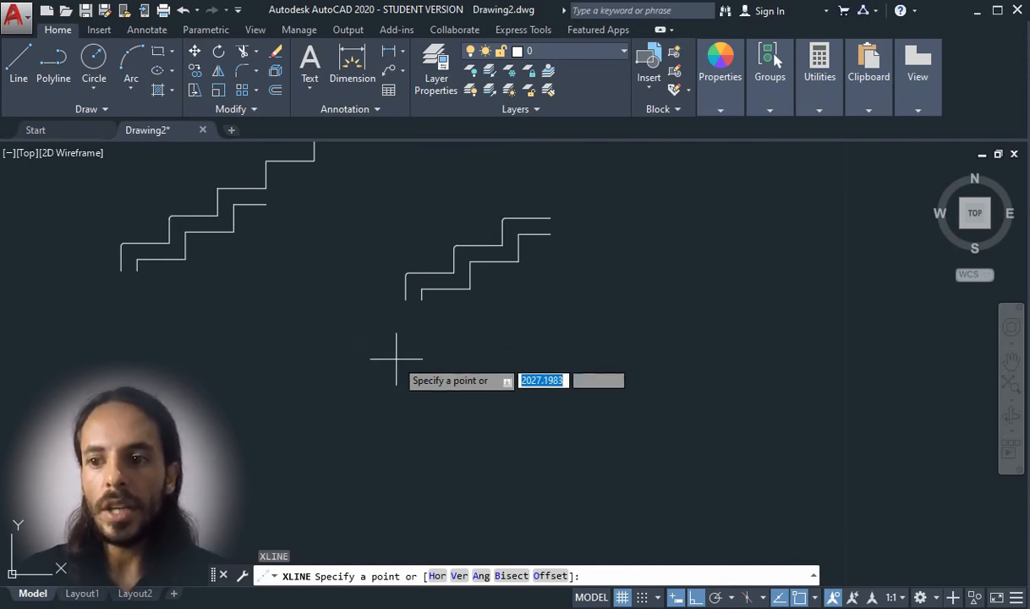
{"action": "left_click", "coordinate": [459, 576]}
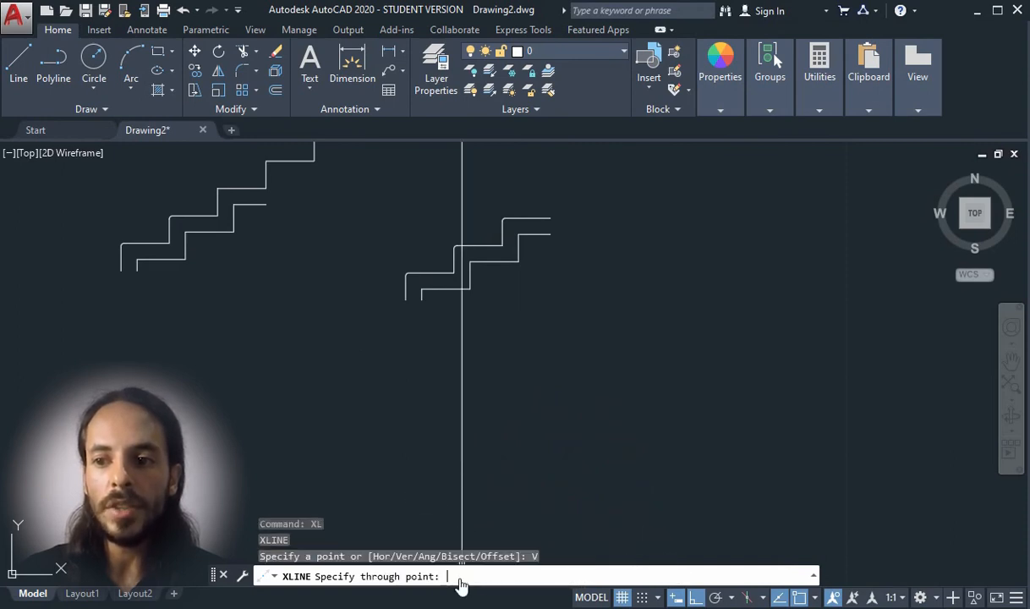
{"action": "left_click", "coordinate": [406, 299]}
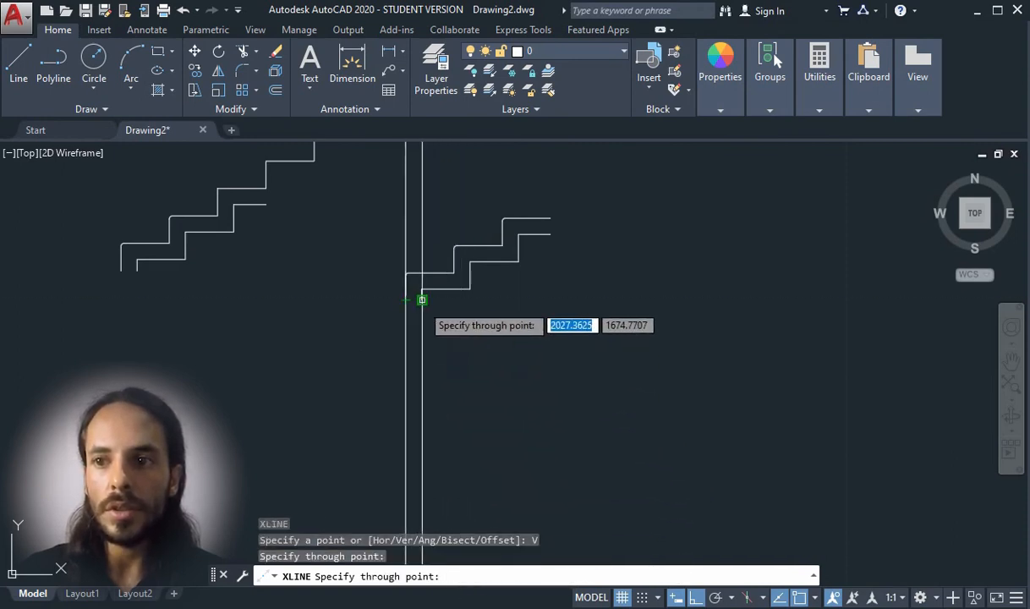
{"action": "scroll", "coordinate": [422, 299], "scroll_direction": "up", "scroll_amount": 5}
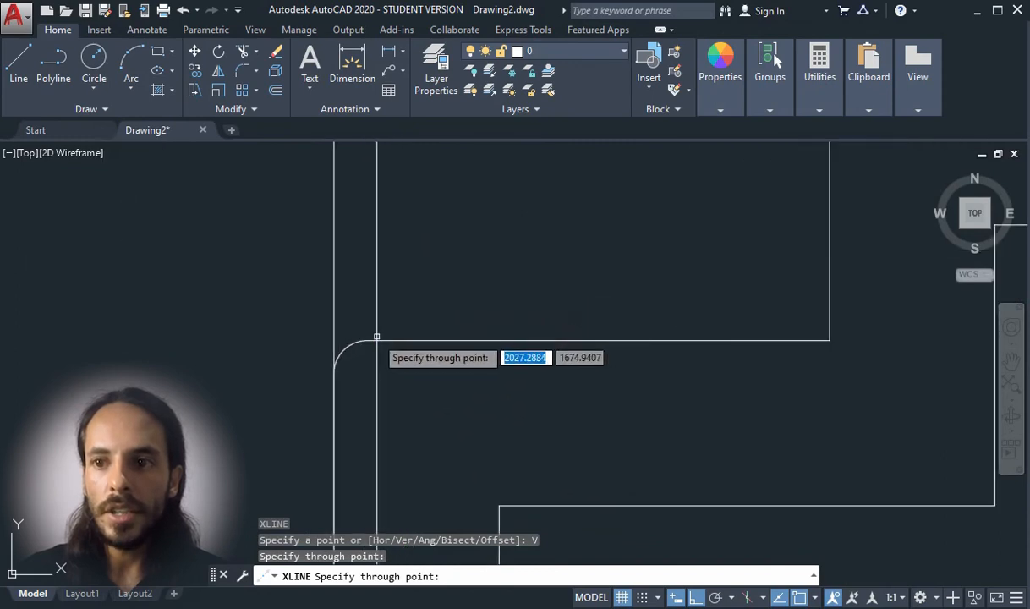
{"action": "left_click", "coordinate": [367, 341]}
Add vertical construction lines through the lower end of the underside, the second riser and the end of the second corner fillet
{"action": "scroll", "coordinate": [406, 245], "scroll_direction": "down", "scroll_amount": 4}
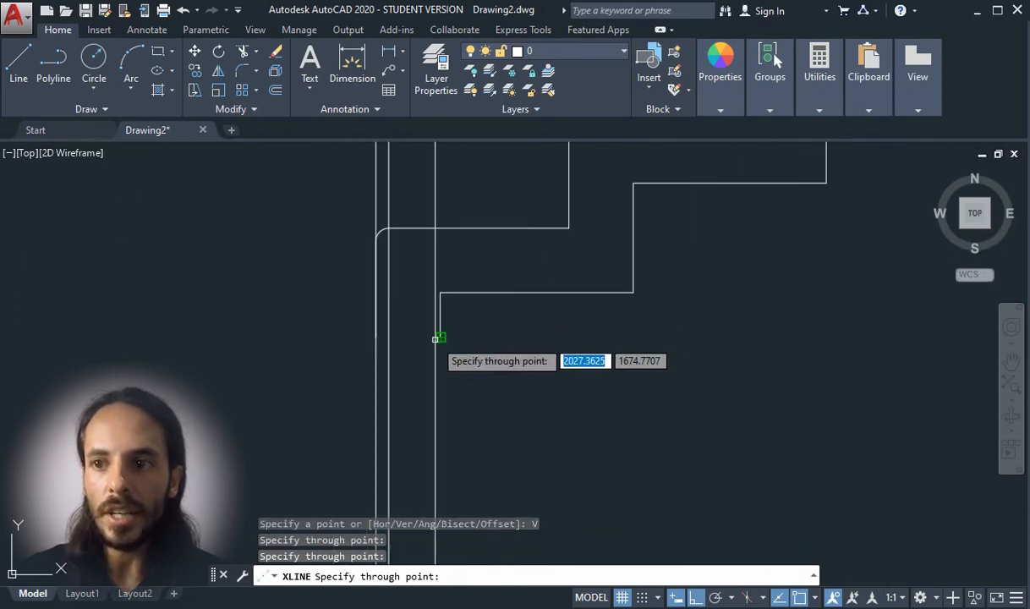
{"action": "scroll", "coordinate": [427, 347], "scroll_direction": "down", "scroll_amount": 2}
{"action": "left_click", "coordinate": [459, 318]}
{"action": "scroll", "coordinate": [487, 205], "scroll_direction": "up", "scroll_amount": 4}
{"action": "left_click", "coordinate": [428, 324]}
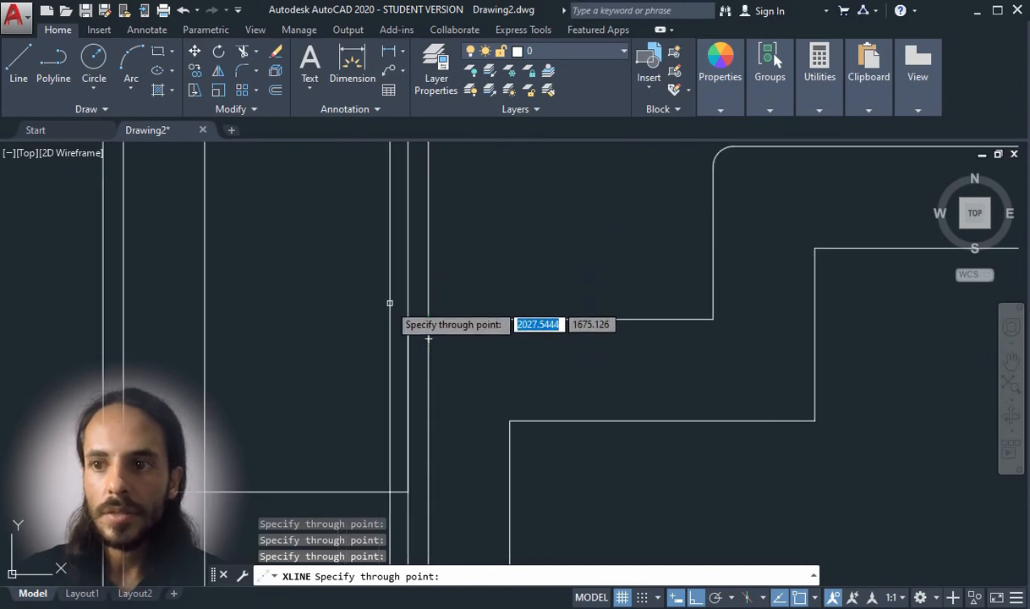
Add vertical construction lines through the third riser, its fillet end and the end of the top tread
{"action": "scroll", "coordinate": [391, 298], "scroll_direction": "down", "scroll_amount": 4}
{"action": "scroll", "coordinate": [524, 218], "scroll_direction": "up", "scroll_amount": 2}
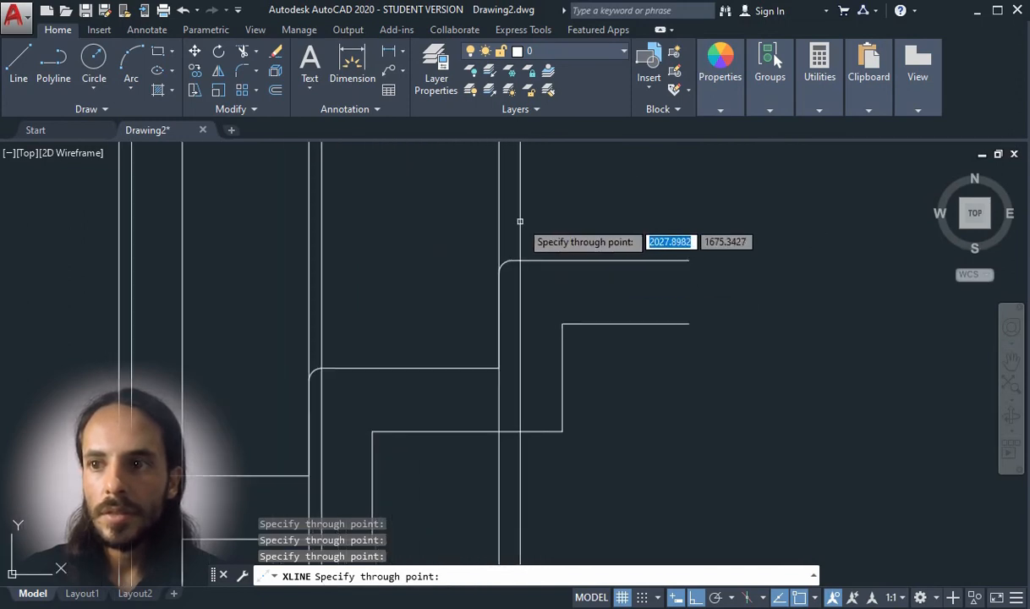
{"action": "left_click", "coordinate": [690, 262]}
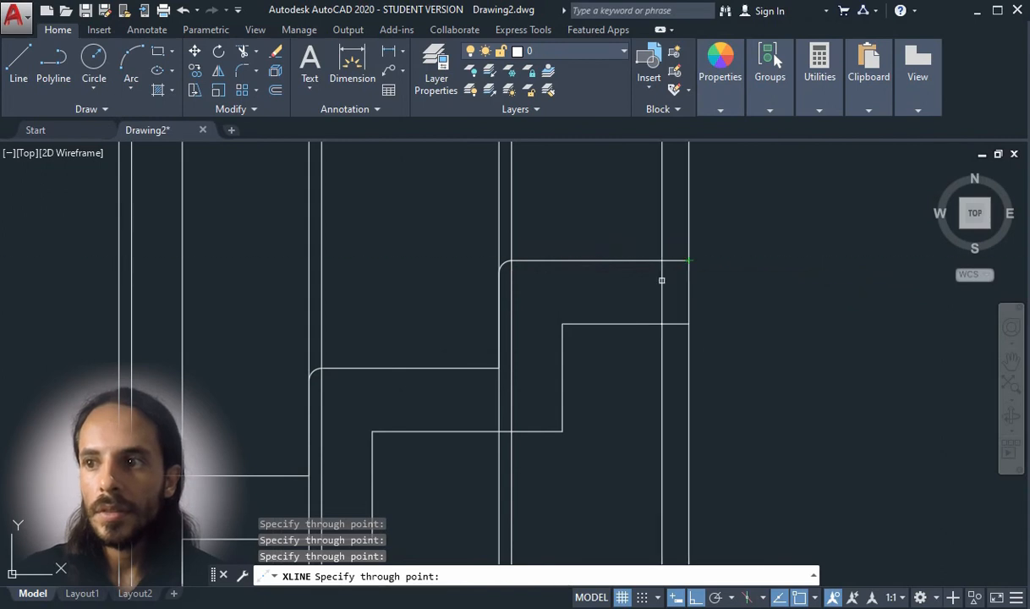
{"action": "scroll", "coordinate": [604, 278], "scroll_direction": "down", "scroll_amount": 4}
{"action": "scroll", "coordinate": [601, 276], "scroll_direction": "down", "scroll_amount": 1}
{"action": "key", "text": "Escape"}
{"action": "scroll", "coordinate": [582, 258], "scroll_direction": "down", "scroll_amount": 1}
{"action": "scroll", "coordinate": [591, 362], "scroll_direction": "up", "scroll_amount": 1}
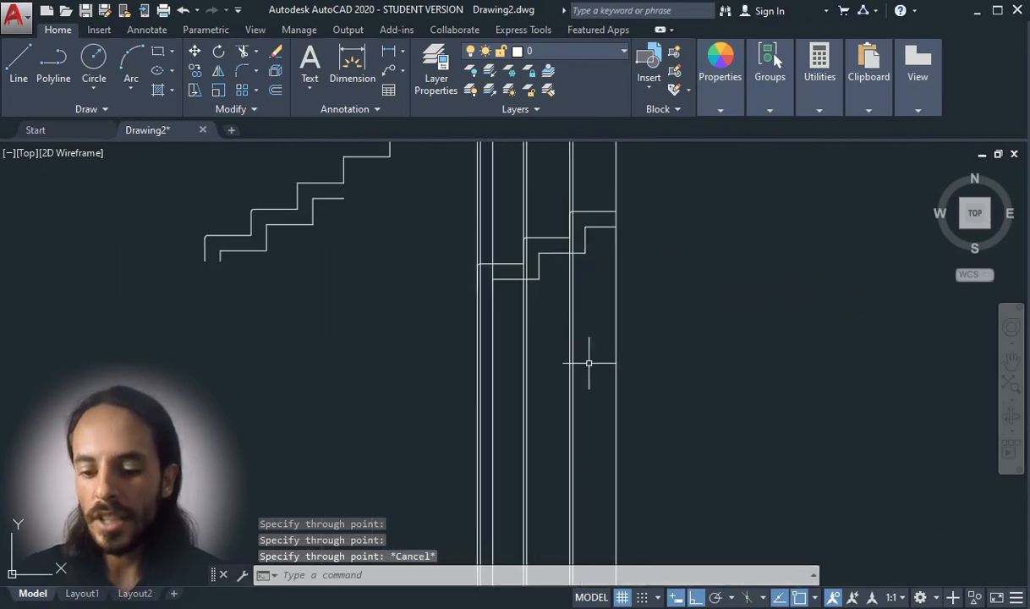
Draw a horizontal line below the stair section, crossing all the vertical construction lines
{"action": "key", "text": "Return"}
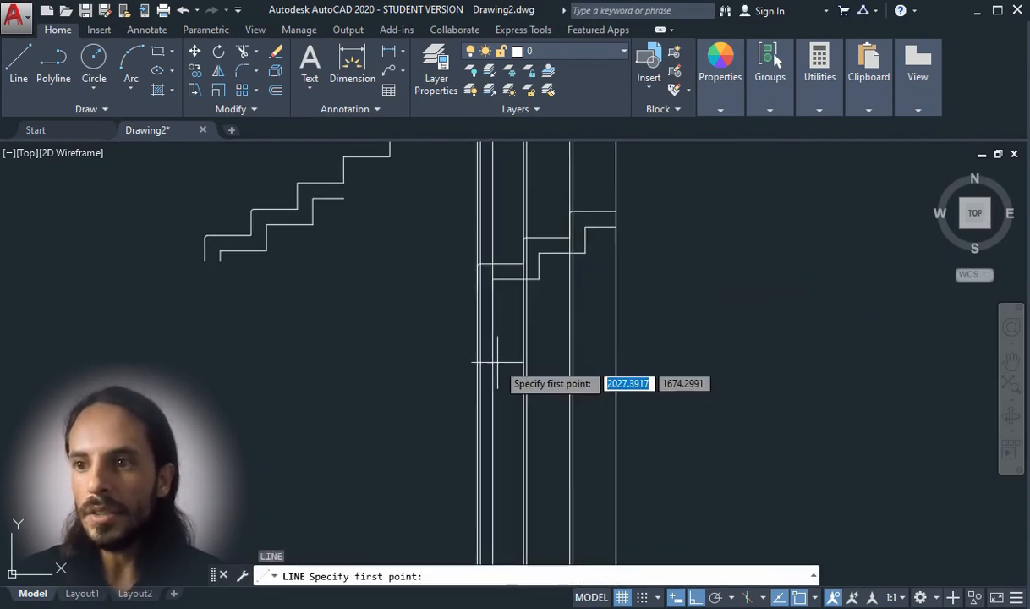
{"action": "left_click", "coordinate": [450, 350]}
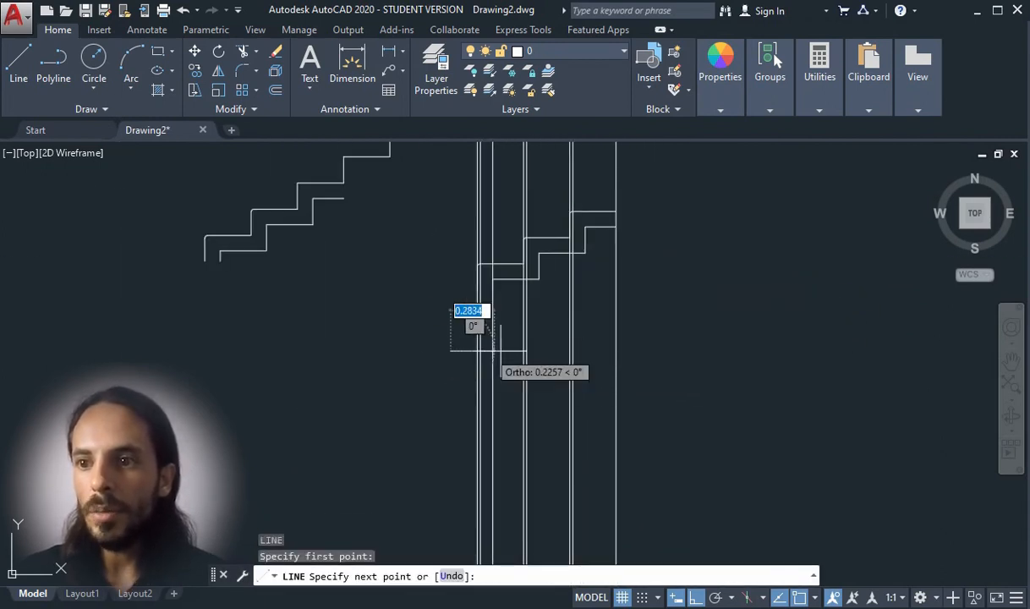
{"action": "left_click", "coordinate": [674, 351]}
{"action": "key", "text": "Escape"}
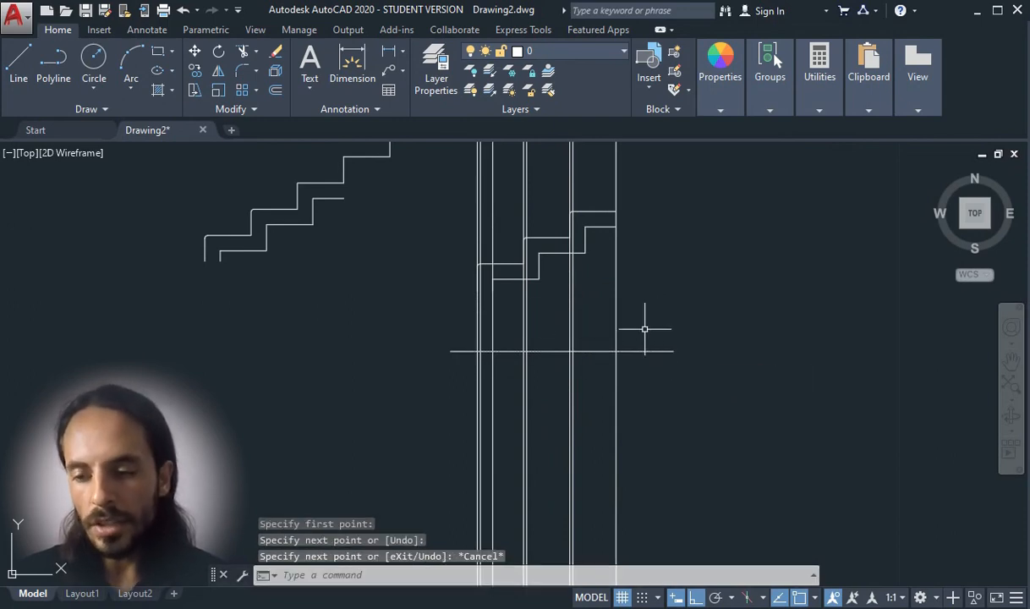
Offset the horizontal line downward by 1 to set the stair width in plan
{"action": "type", "text": "O"}
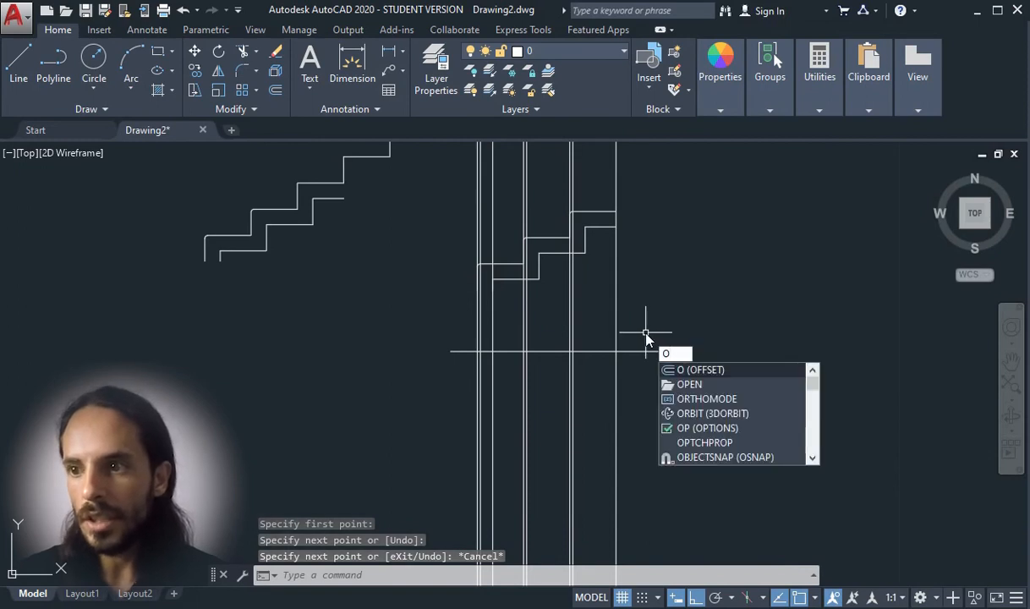
{"action": "key", "text": "Return"}
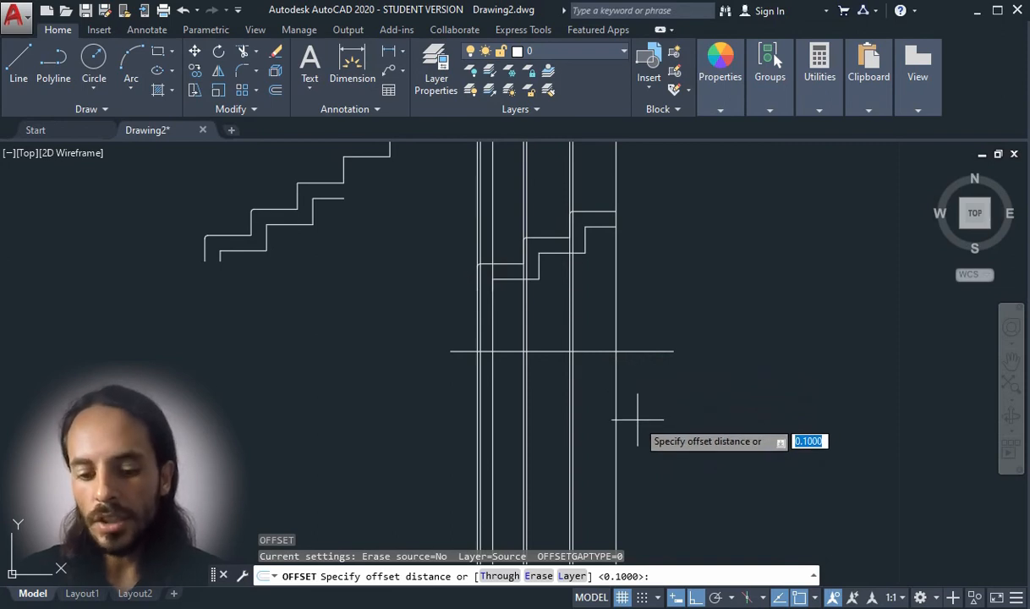
{"action": "type", "text": "1"}
{"action": "key", "text": "Return"}
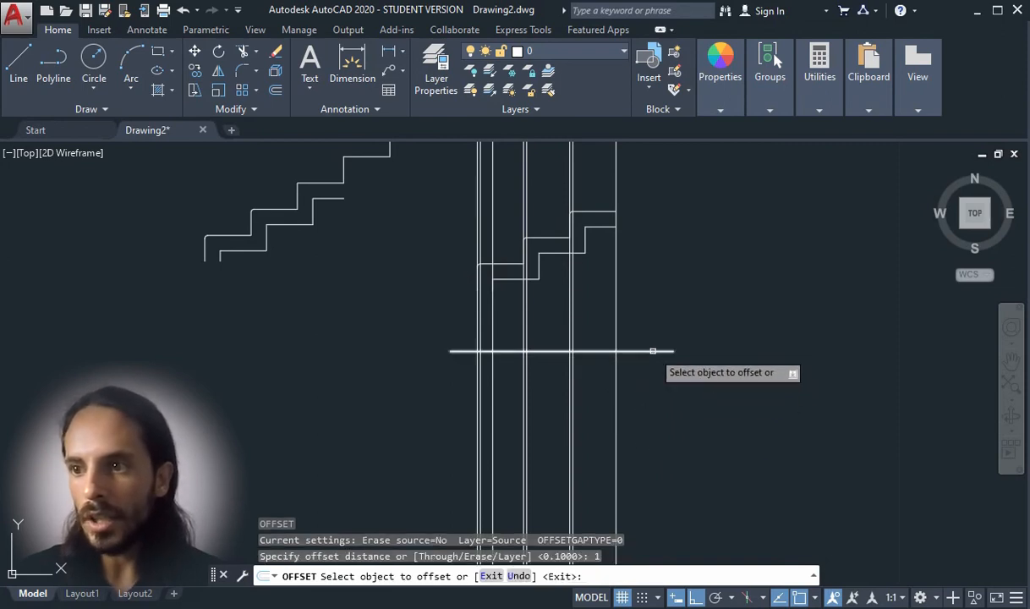
{"action": "left_click", "coordinate": [653, 350]}
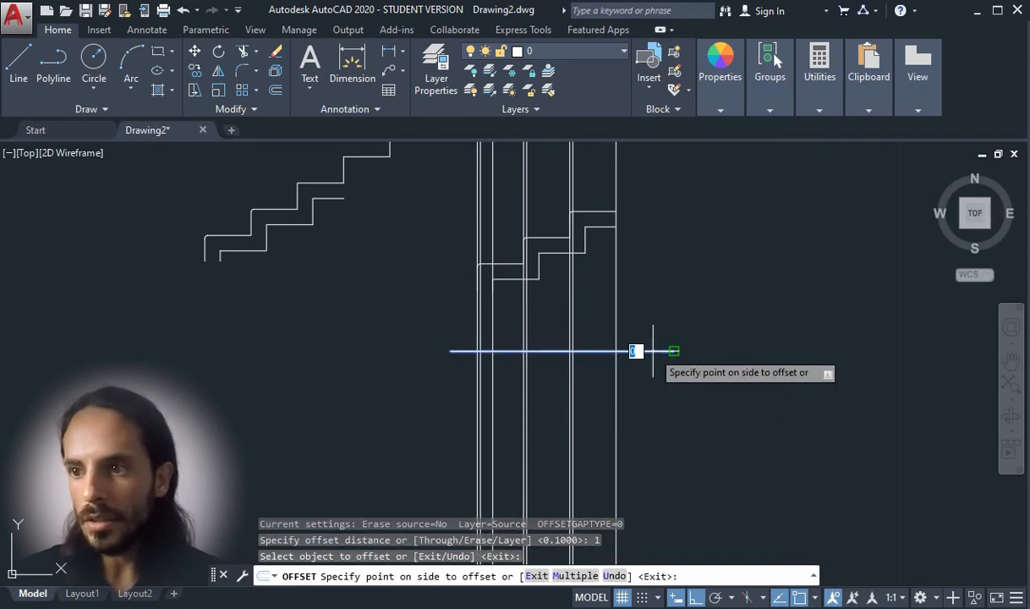
{"action": "left_click", "coordinate": [662, 427]}
{"action": "scroll", "coordinate": [632, 330], "scroll_direction": "down", "scroll_amount": 2}
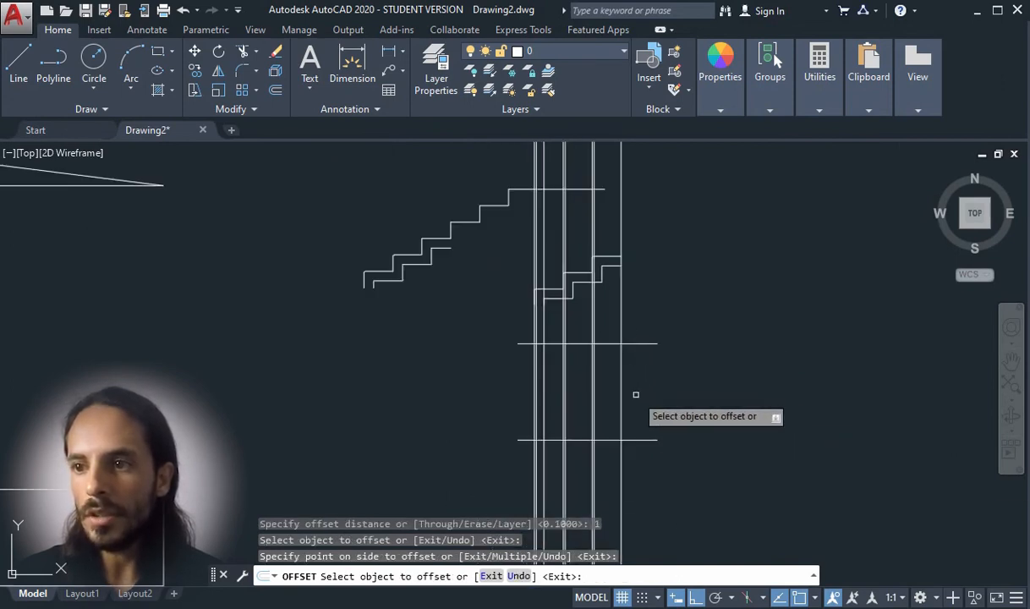
{"action": "key", "text": "Escape"}
Trim both ends of the two horizontal lines back to the outermost vertical construction lines, using all objects as cutting edges
{"action": "scroll", "coordinate": [609, 442], "scroll_direction": "up", "scroll_amount": 4}
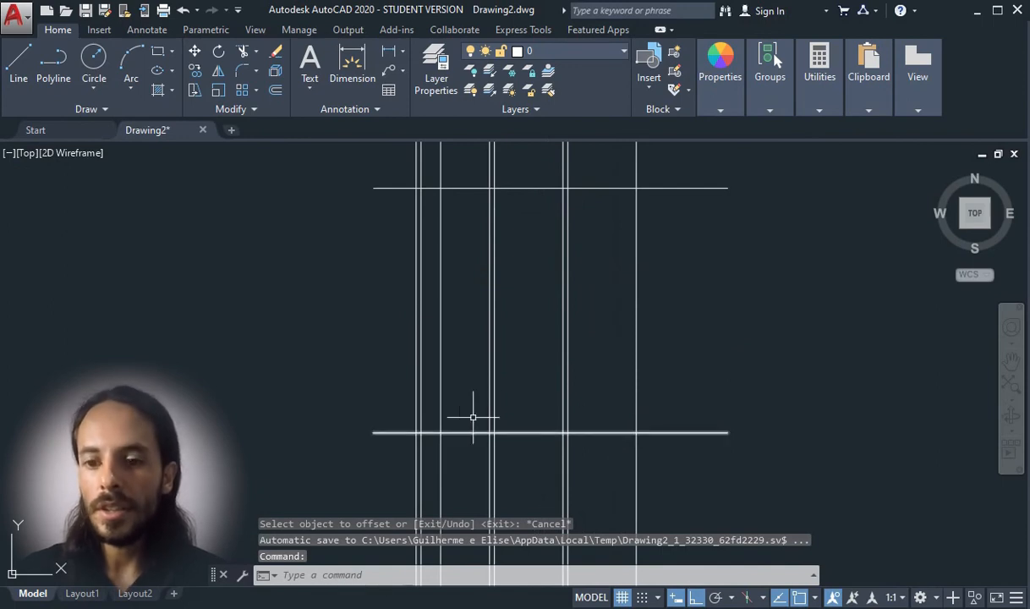
{"action": "type", "text": "TR"}
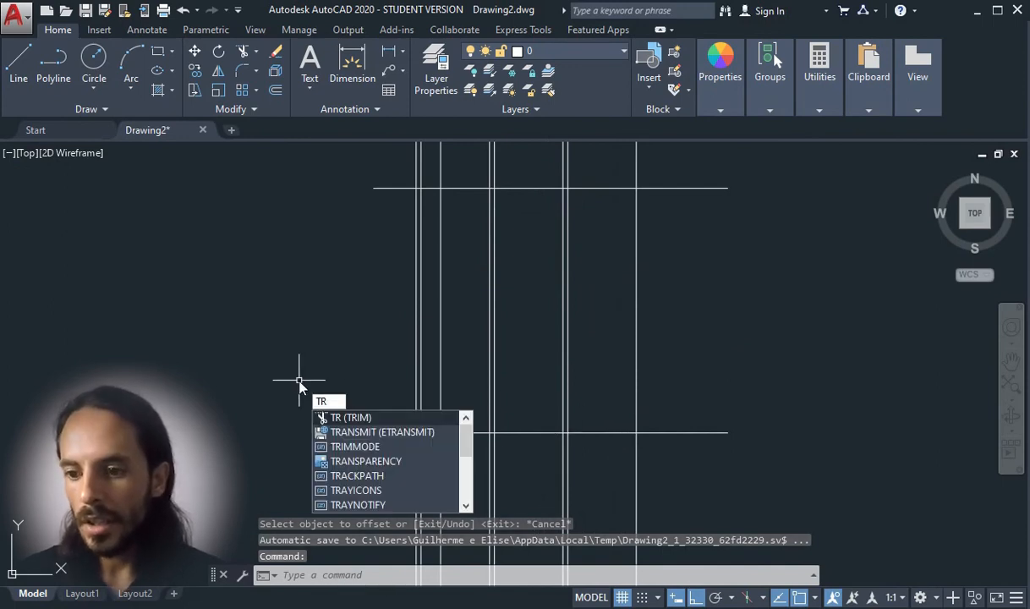
{"action": "key", "text": "Return"}
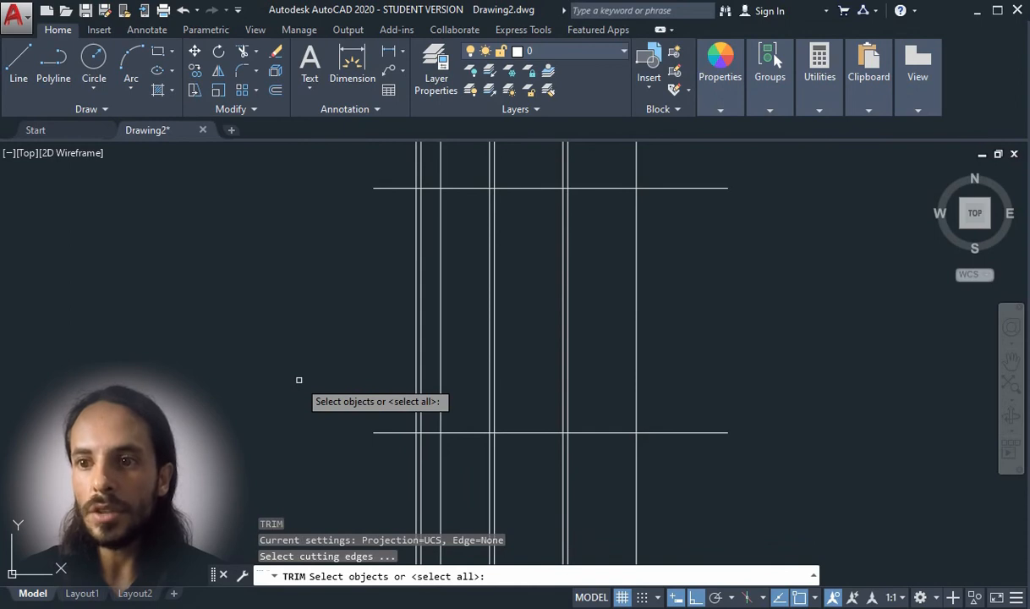
{"action": "key", "text": "Return"}
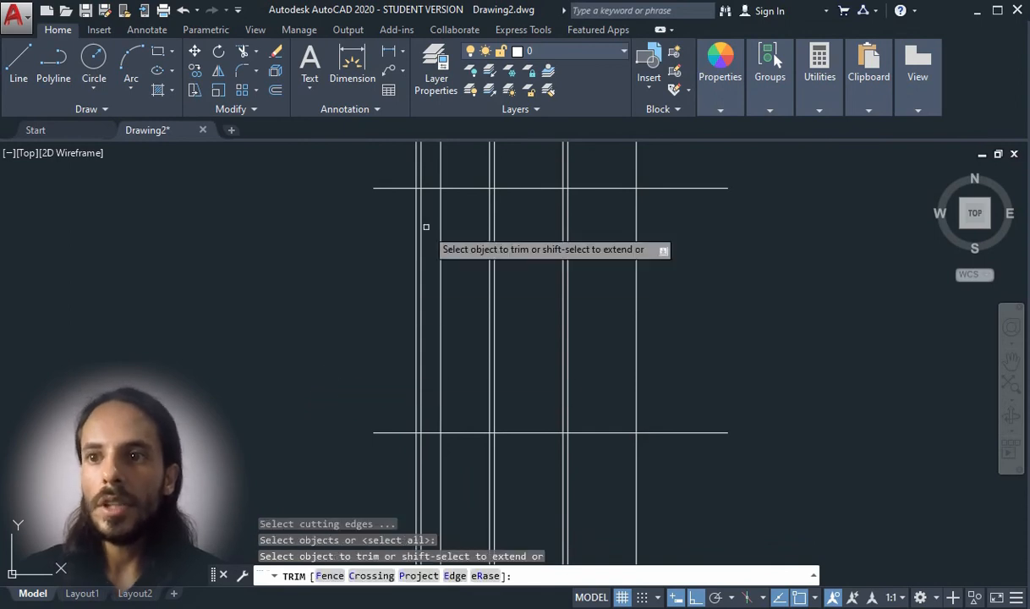
{"action": "left_click", "coordinate": [398, 188]}
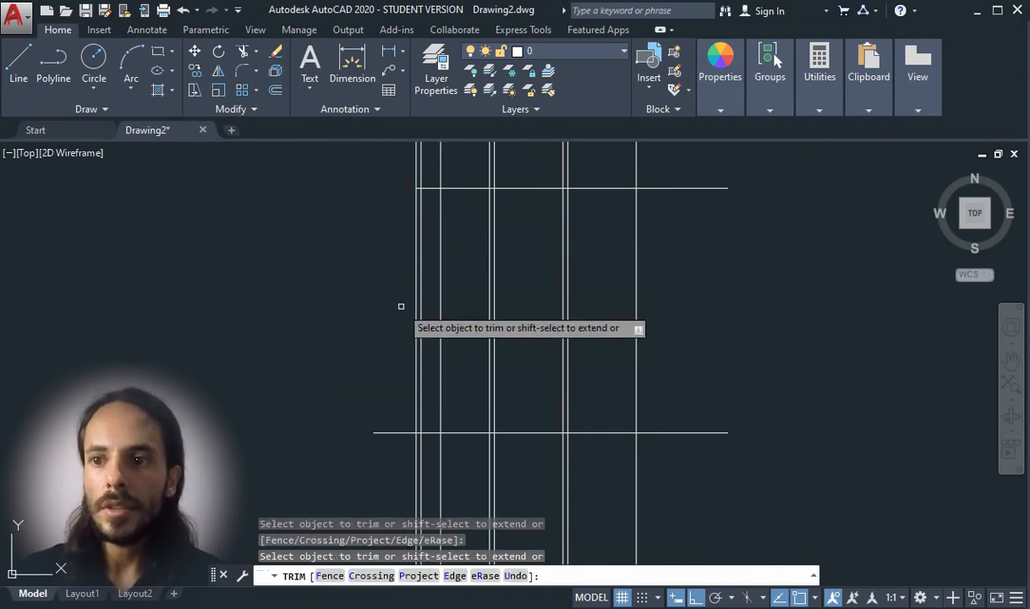
{"action": "left_click", "coordinate": [398, 433]}
{"action": "left_click", "coordinate": [662, 434]}
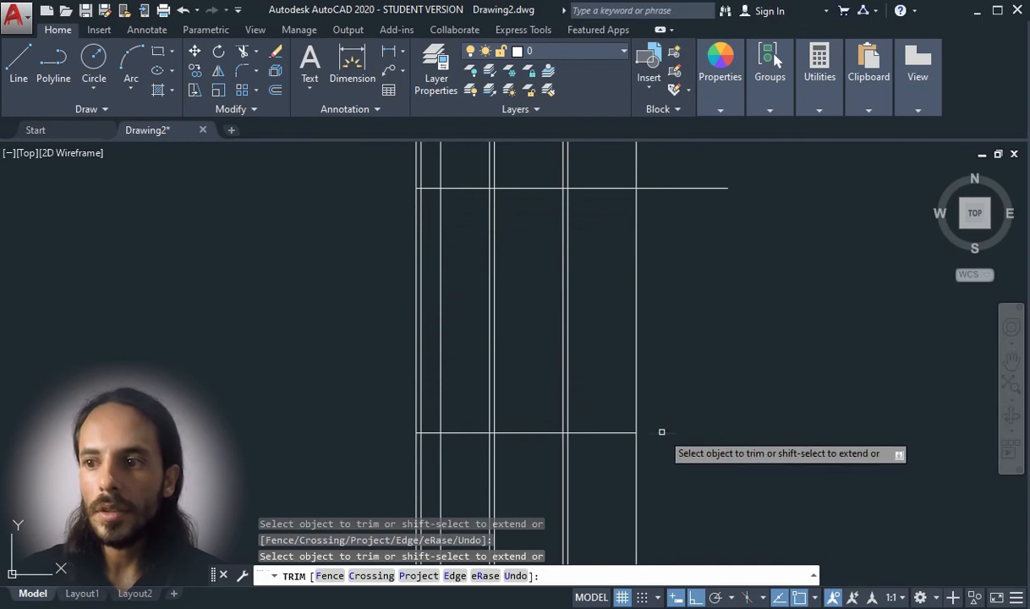
{"action": "left_click", "coordinate": [659, 188]}
Trim the vertical construction lines between the stair section and the upper horizontal line, and below the lower horizontal line
{"action": "scroll", "coordinate": [593, 274], "scroll_direction": "down", "scroll_amount": 2}
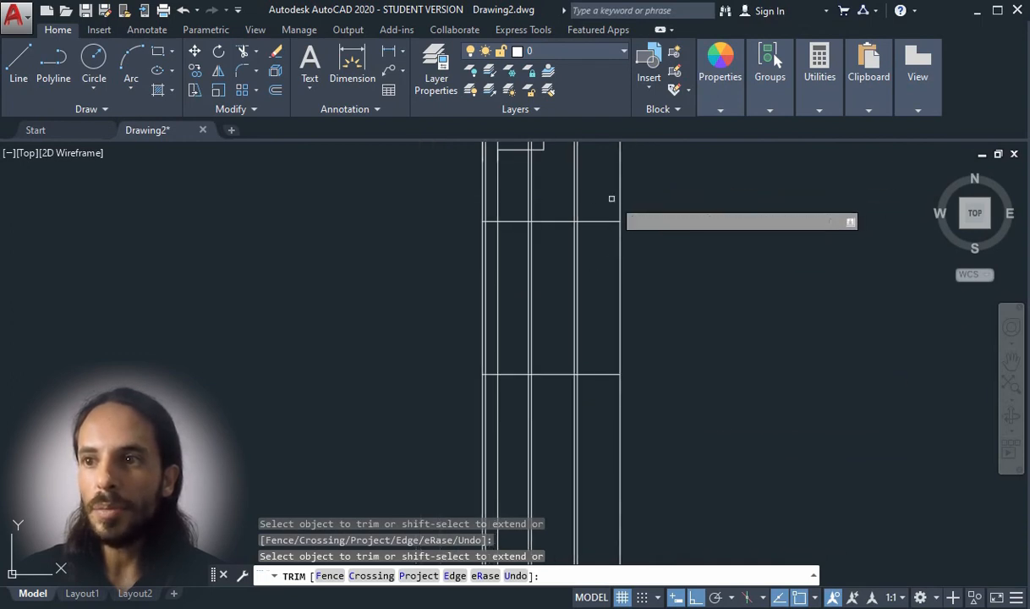
{"action": "left_click", "coordinate": [650, 177]}
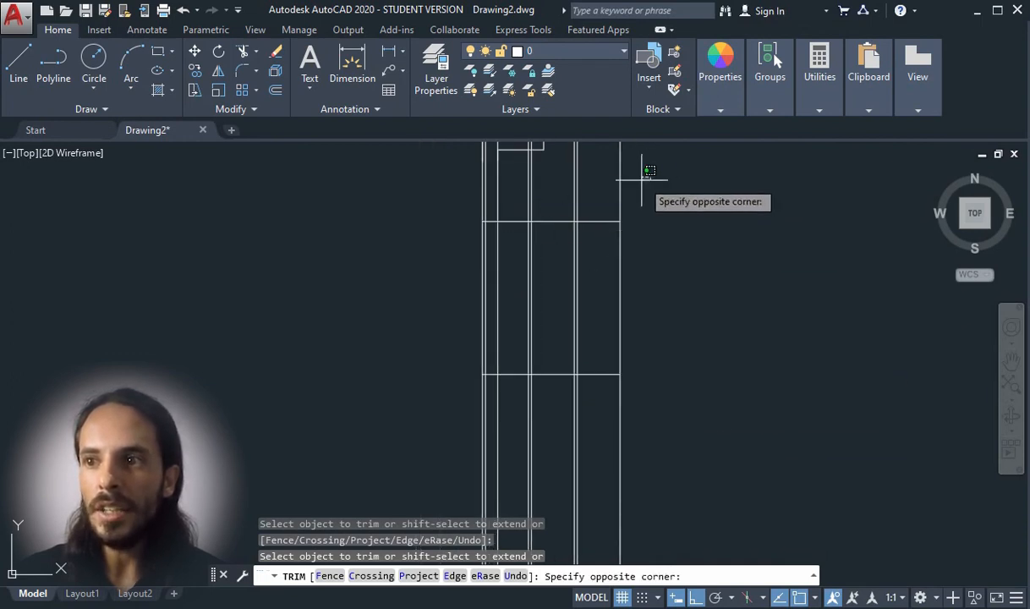
{"action": "left_click", "coordinate": [437, 212]}
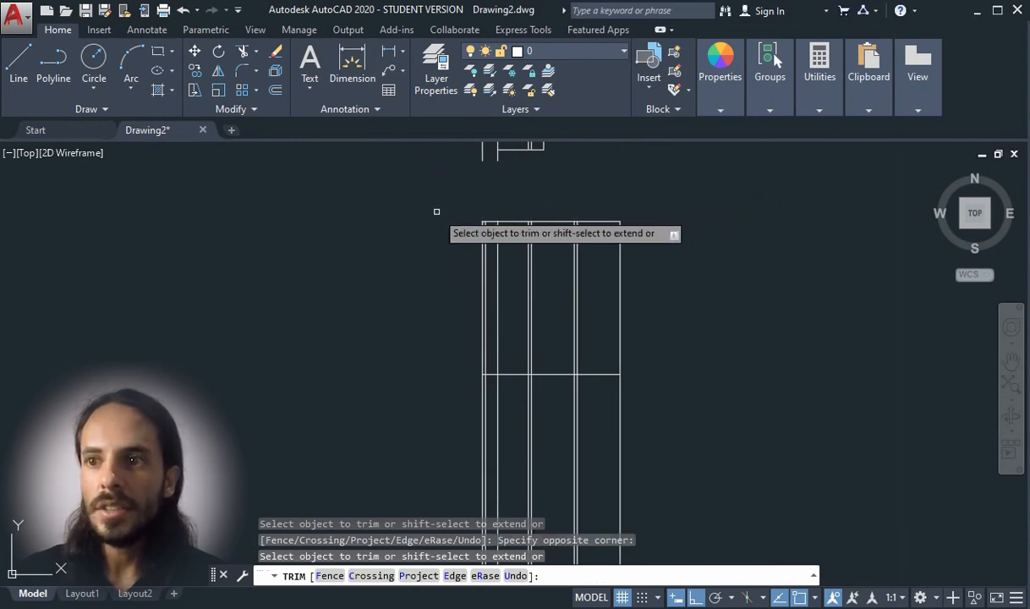
{"action": "left_click", "coordinate": [640, 388]}
{"action": "left_click", "coordinate": [452, 442]}
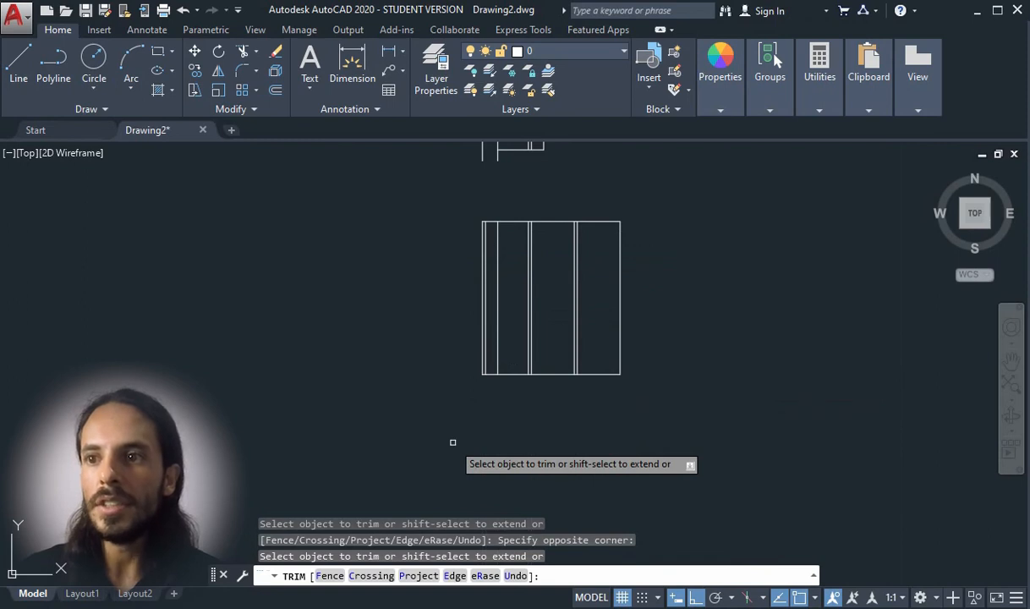
{"action": "scroll", "coordinate": [476, 385], "scroll_direction": "down", "scroll_amount": 2}
{"action": "scroll", "coordinate": [479, 385], "scroll_direction": "up", "scroll_amount": 1}
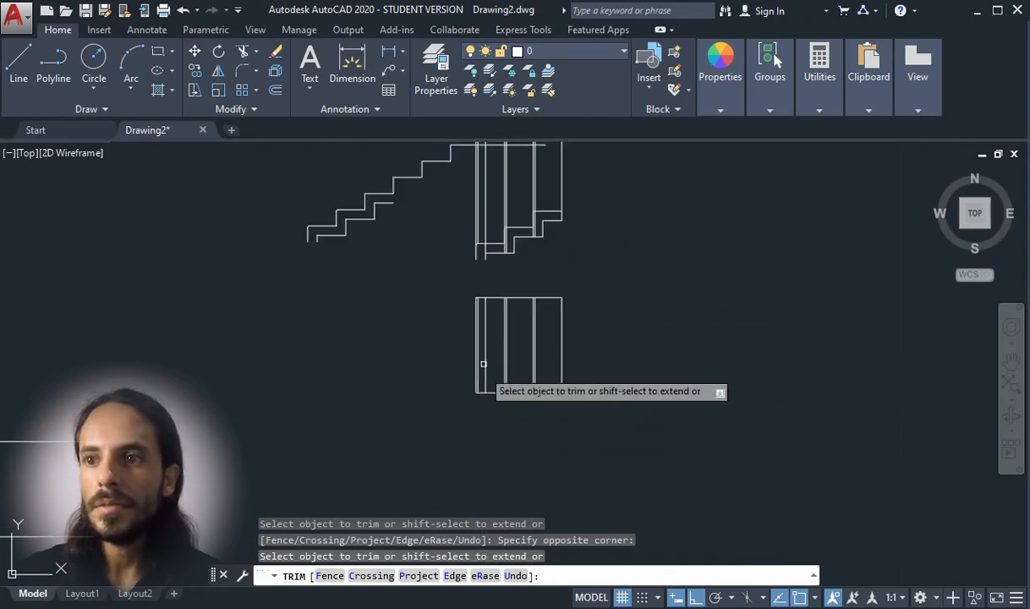
{"action": "scroll", "coordinate": [487, 279], "scroll_direction": "up", "scroll_amount": 4}
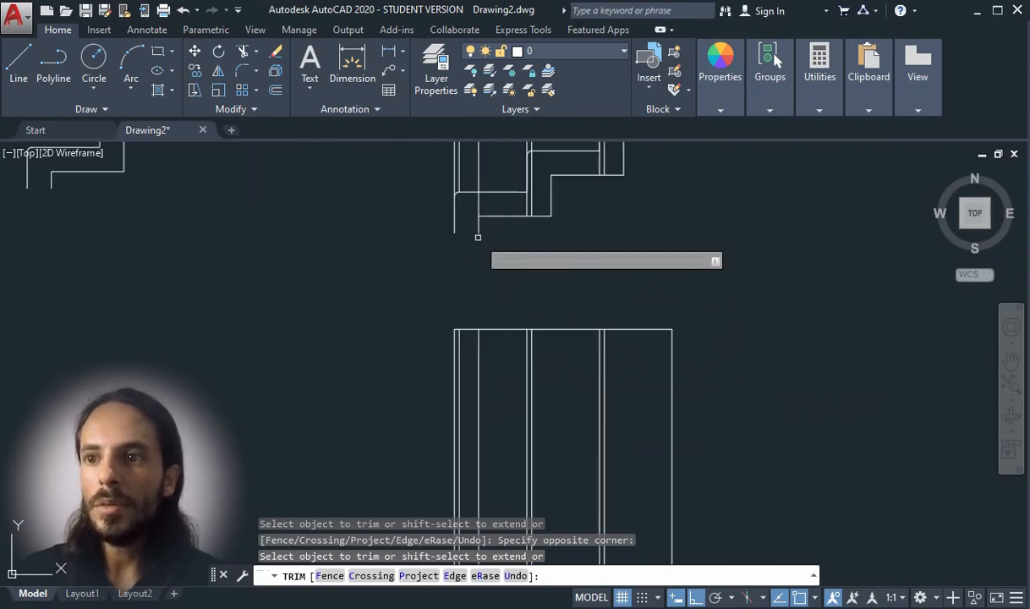
End the trimming and erase the single vertical line between the first and second line pairs in the plan view
{"action": "scroll", "coordinate": [482, 229], "scroll_direction": "down", "scroll_amount": 2}
{"action": "key", "text": "Return"}
{"action": "scroll", "coordinate": [478, 339], "scroll_direction": "up", "scroll_amount": 2}
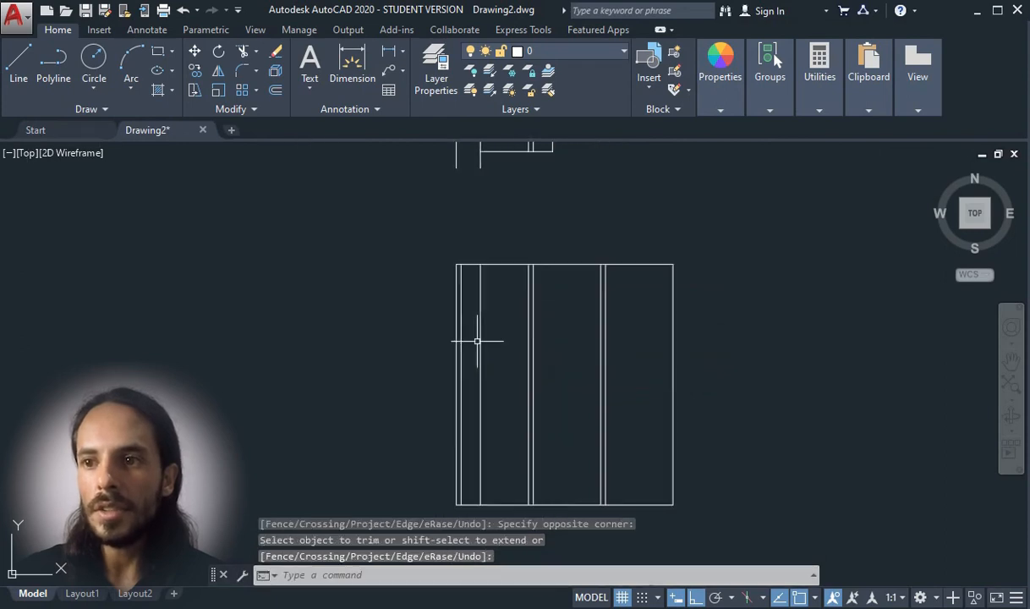
{"action": "left_click", "coordinate": [479, 341]}
{"action": "key", "text": "Delete"}
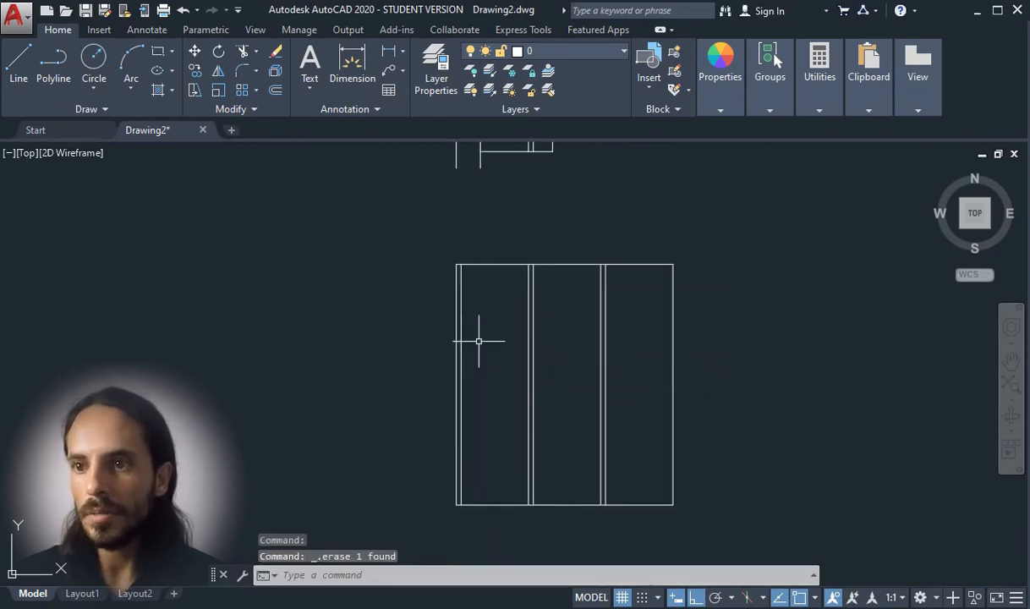
{"action": "scroll", "coordinate": [479, 340], "scroll_direction": "down", "scroll_amount": 1}
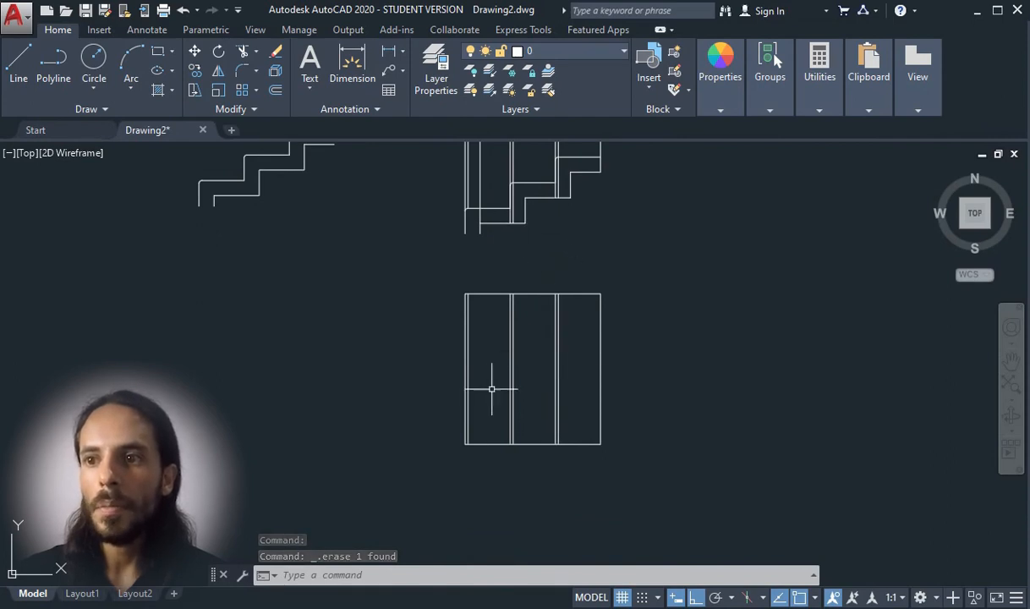
Move the plan view's right edge line 0.7 to the right by its midpoint grip
{"action": "scroll", "coordinate": [499, 356], "scroll_direction": "down", "scroll_amount": 1}
{"action": "scroll", "coordinate": [593, 344], "scroll_direction": "down", "scroll_amount": 2}
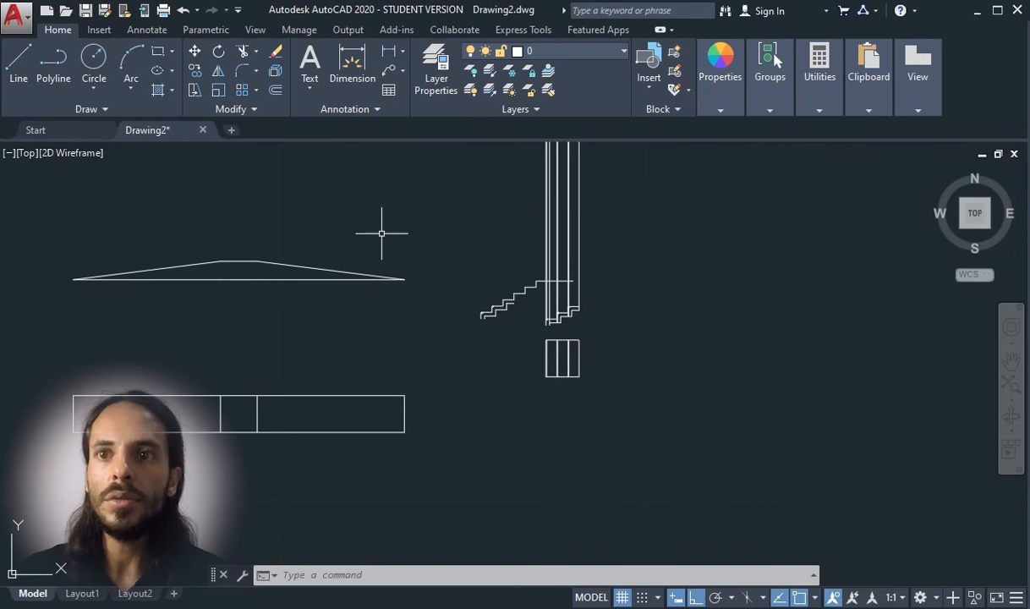
{"action": "scroll", "coordinate": [609, 398], "scroll_direction": "up", "scroll_amount": 2}
{"action": "scroll", "coordinate": [562, 322], "scroll_direction": "up", "scroll_amount": 4}
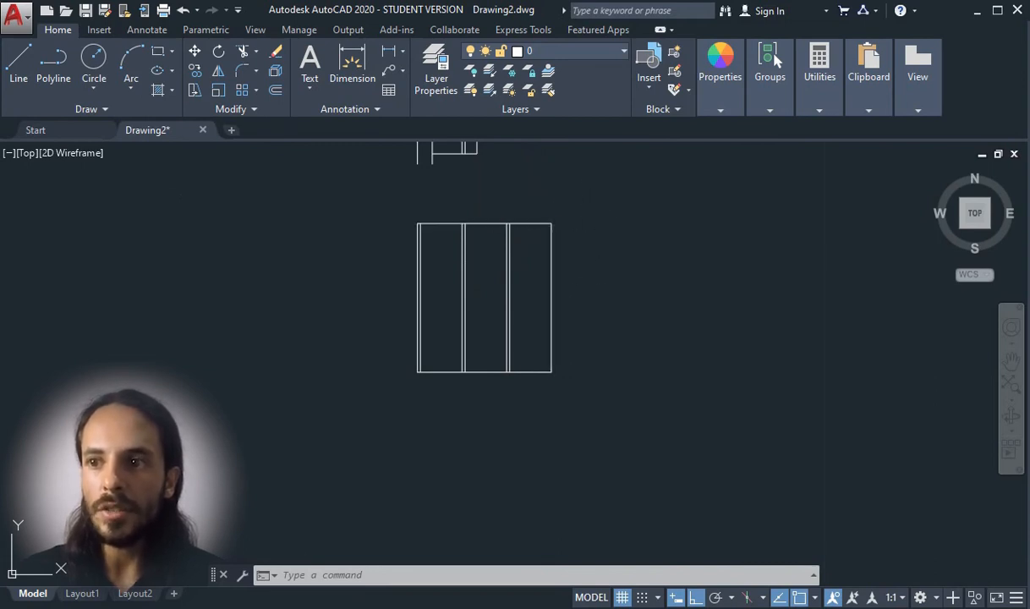
{"action": "left_click", "coordinate": [551, 249]}
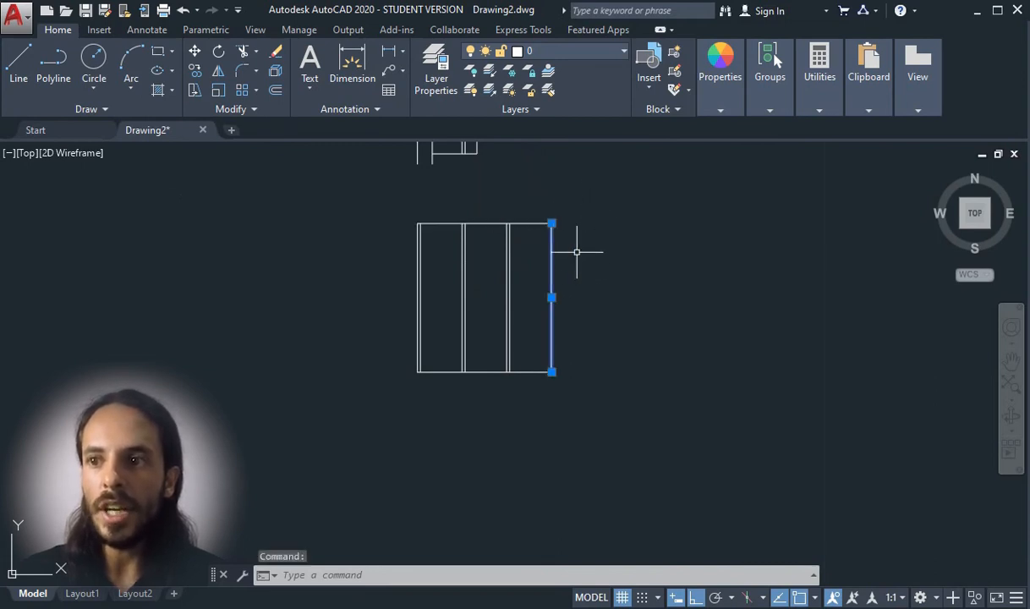
{"action": "left_click", "coordinate": [552, 297]}
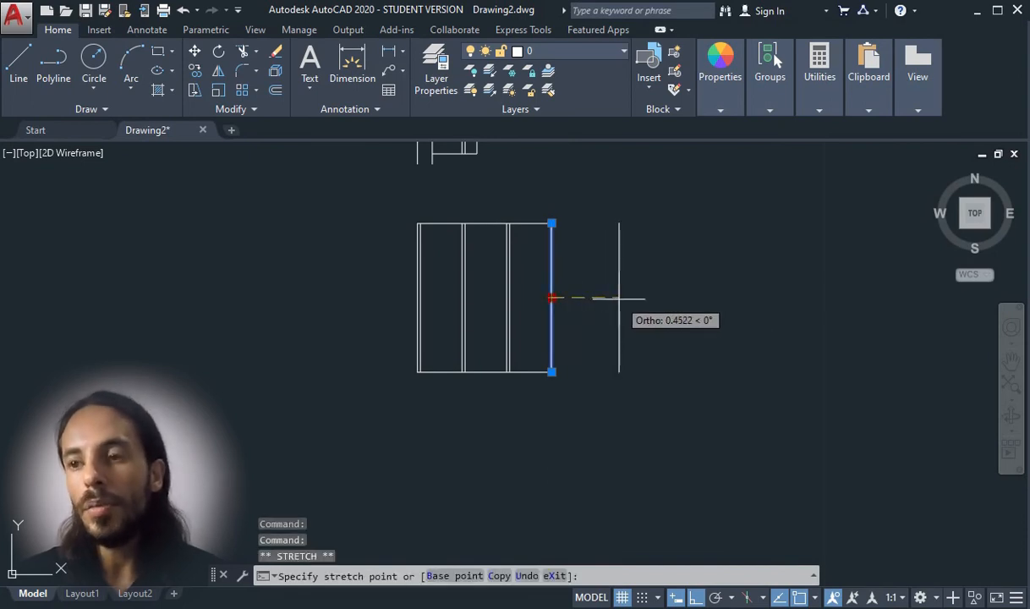
{"action": "type", "text": "0.7"}
{"action": "key", "text": "Return"}
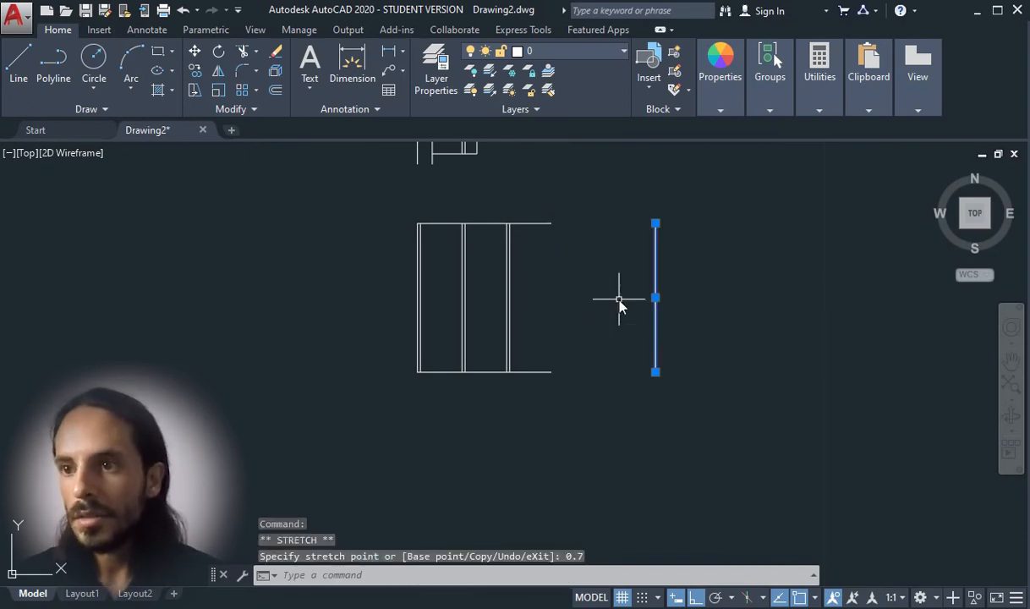
Stretch the right ends of the plan's two horizontal lines to the endpoints of the moved edge line
{"action": "left_click", "coordinate": [555, 225]}
{"action": "left_click", "coordinate": [551, 223]}
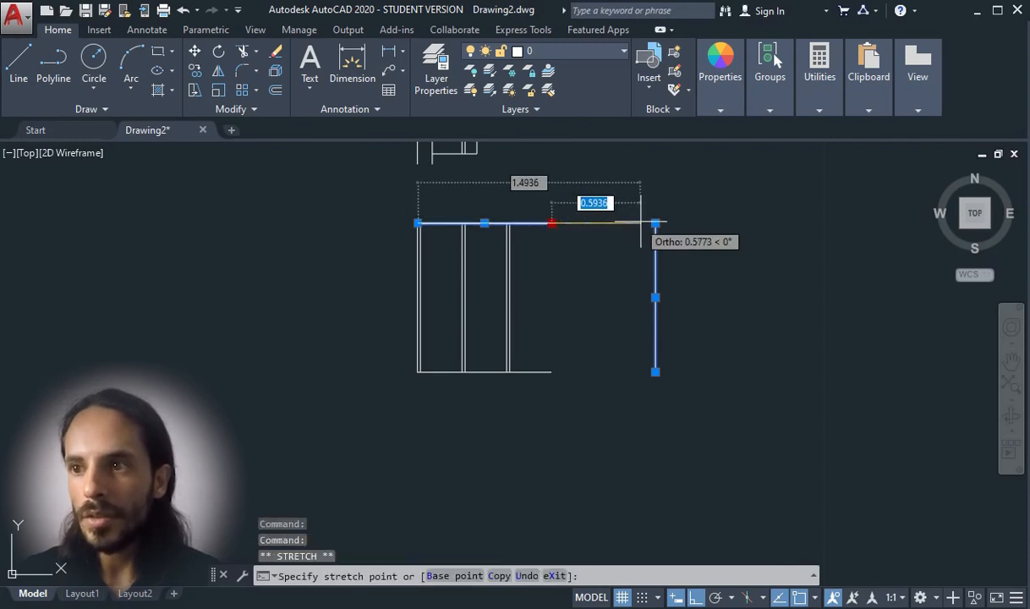
{"action": "left_click", "coordinate": [656, 224]}
{"action": "left_click", "coordinate": [499, 371]}
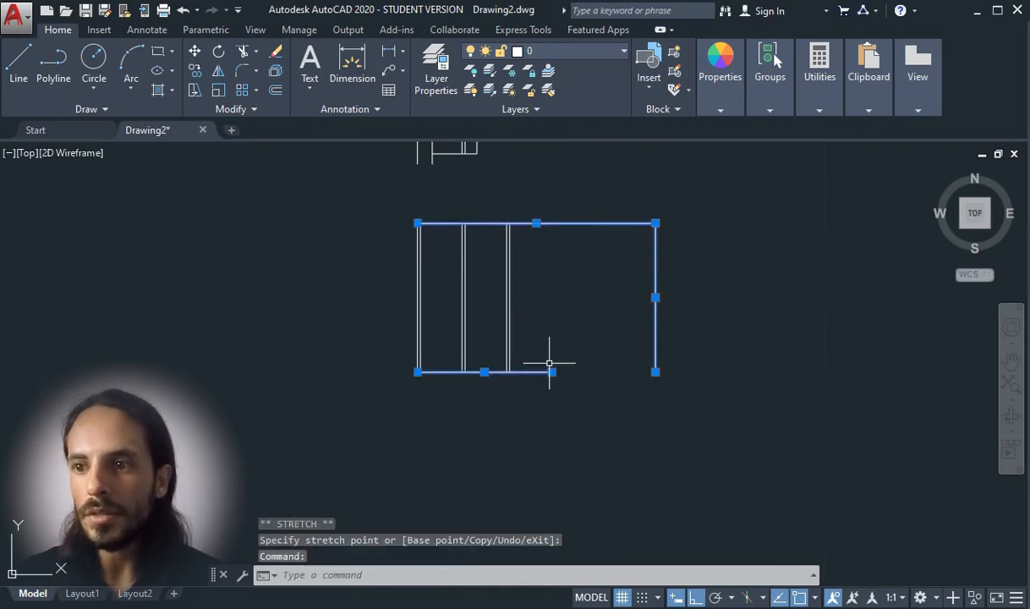
{"action": "left_click", "coordinate": [510, 372]}
{"action": "left_click", "coordinate": [655, 371]}
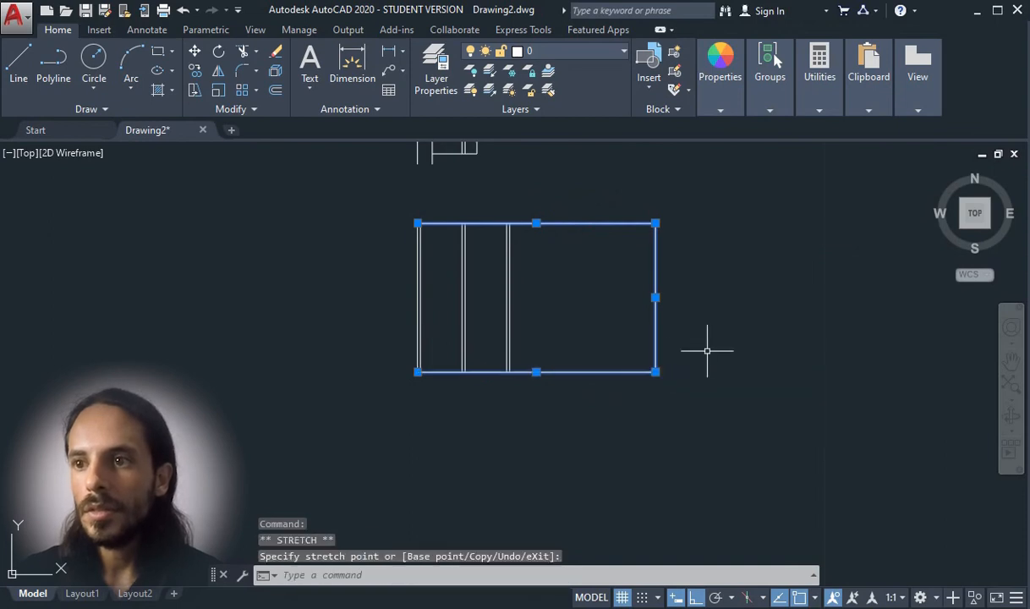
{"action": "key", "text": "Escape"}
Undo the three grip edits on the plan's outline
{"action": "key", "text": "ctrl+z"}
{"action": "key", "text": "ctrl+z"}
{"action": "key", "text": "ctrl+z"}
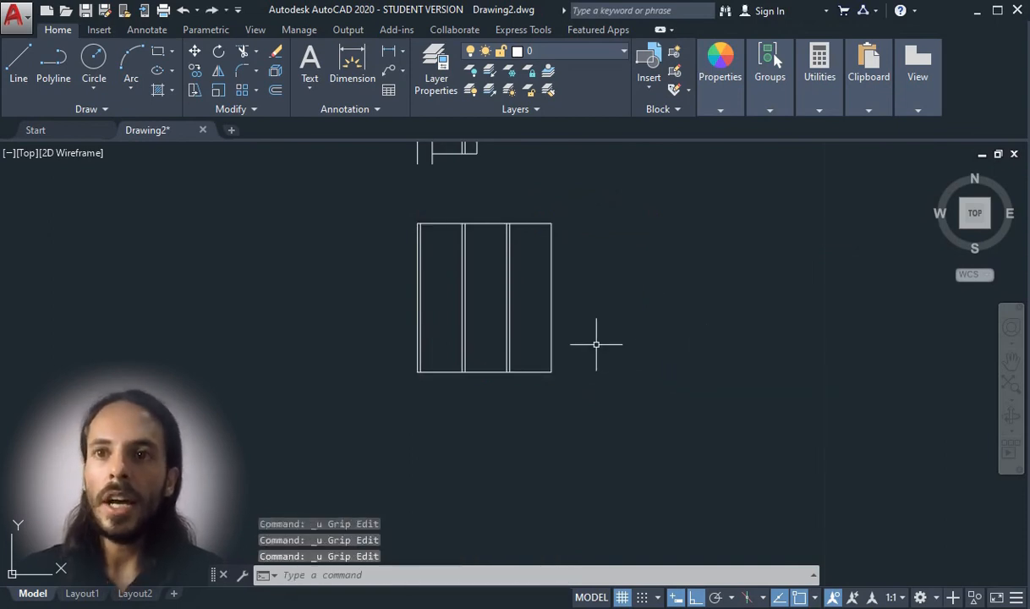
{"action": "scroll", "coordinate": [541, 393], "scroll_direction": "down", "scroll_amount": 4}
{"action": "scroll", "coordinate": [552, 391], "scroll_direction": "down", "scroll_amount": 2}
{"action": "scroll", "coordinate": [556, 392], "scroll_direction": "up", "scroll_amount": 2}
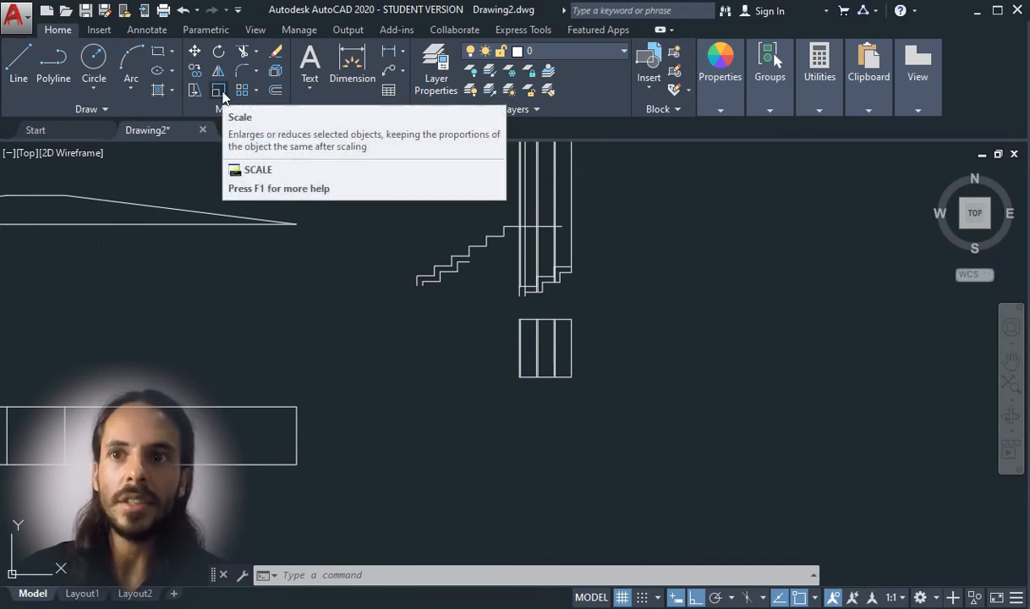
{"action": "scroll", "coordinate": [628, 403], "scroll_direction": "up", "scroll_amount": 4}
{"action": "scroll", "coordinate": [465, 297], "scroll_direction": "down", "scroll_amount": 2}
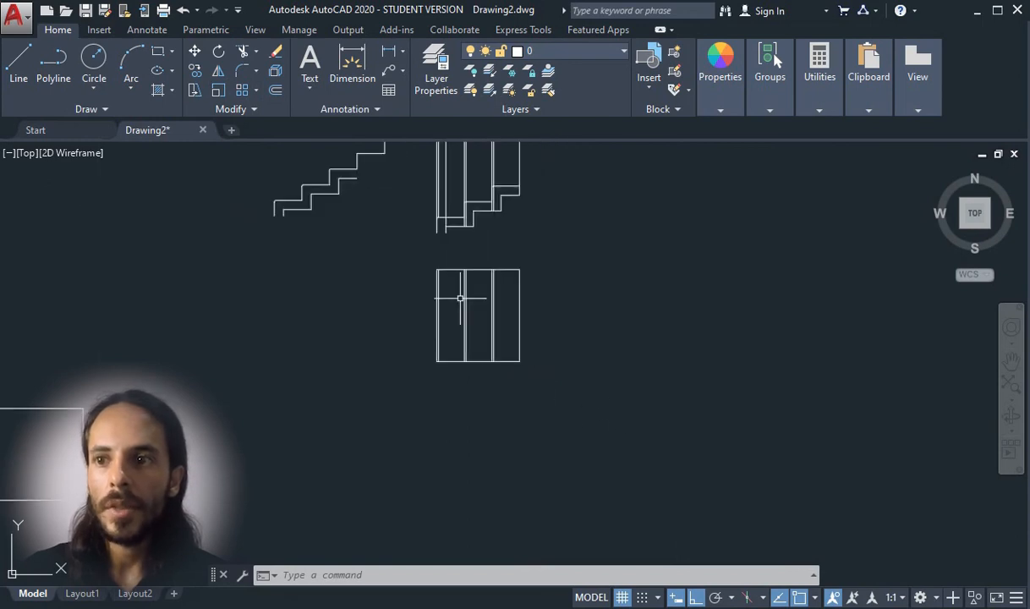
Stretch the plan's right edge, together with the ends of both horizontal lines, 0.7 to the right from its lower corner
{"action": "scroll", "coordinate": [485, 321], "scroll_direction": "up", "scroll_amount": 2}
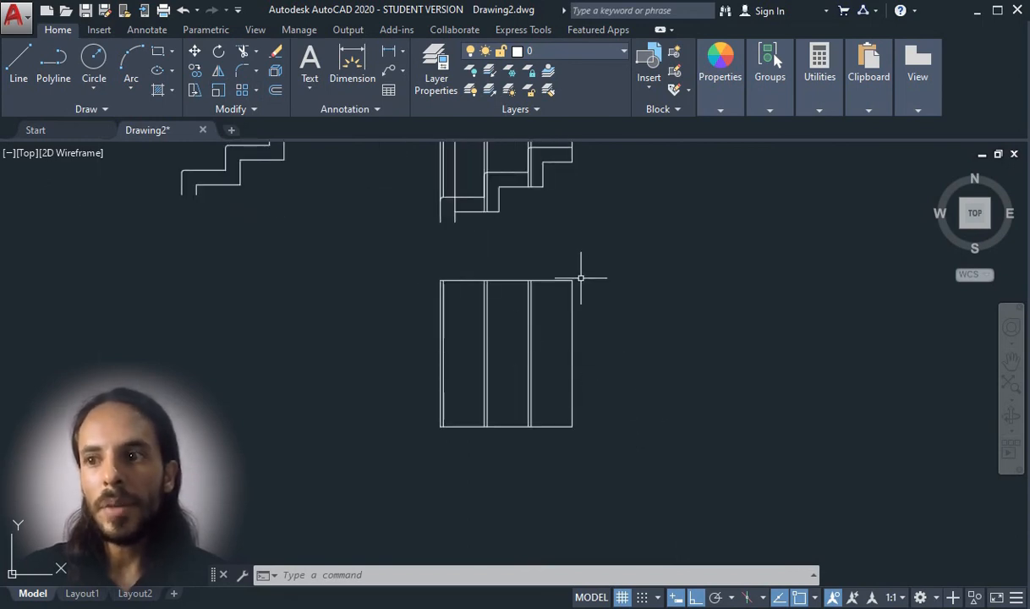
{"action": "left_click", "coordinate": [194, 90]}
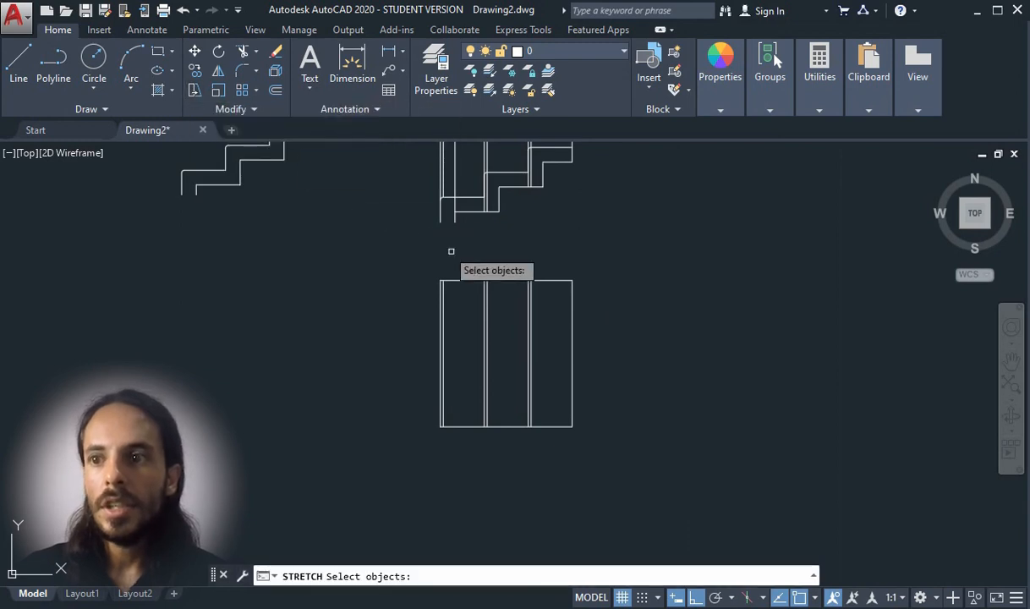
{"action": "left_click", "coordinate": [630, 247]}
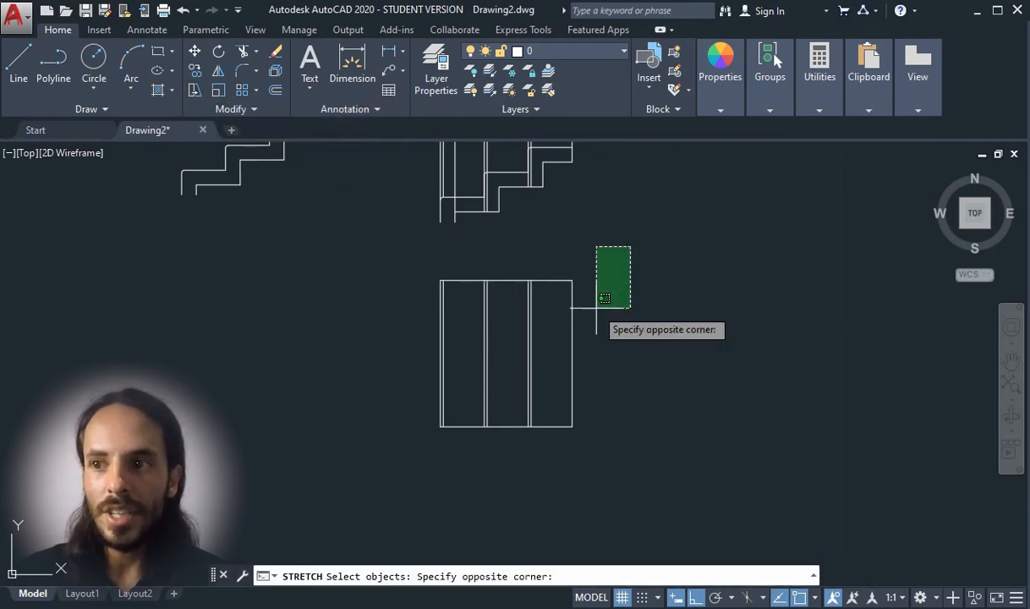
{"action": "left_click", "coordinate": [557, 449]}
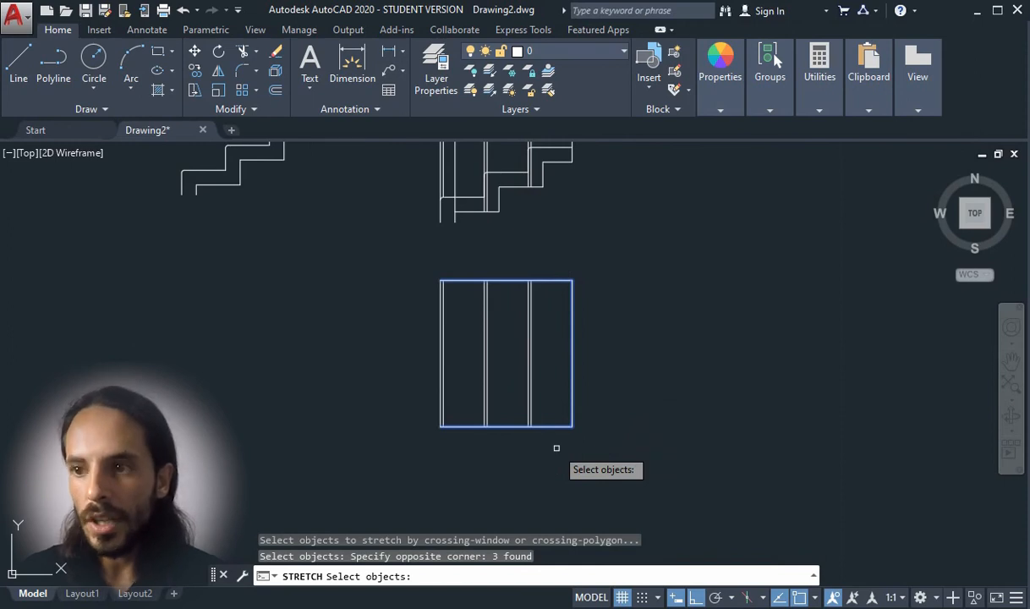
{"action": "key", "text": "Return"}
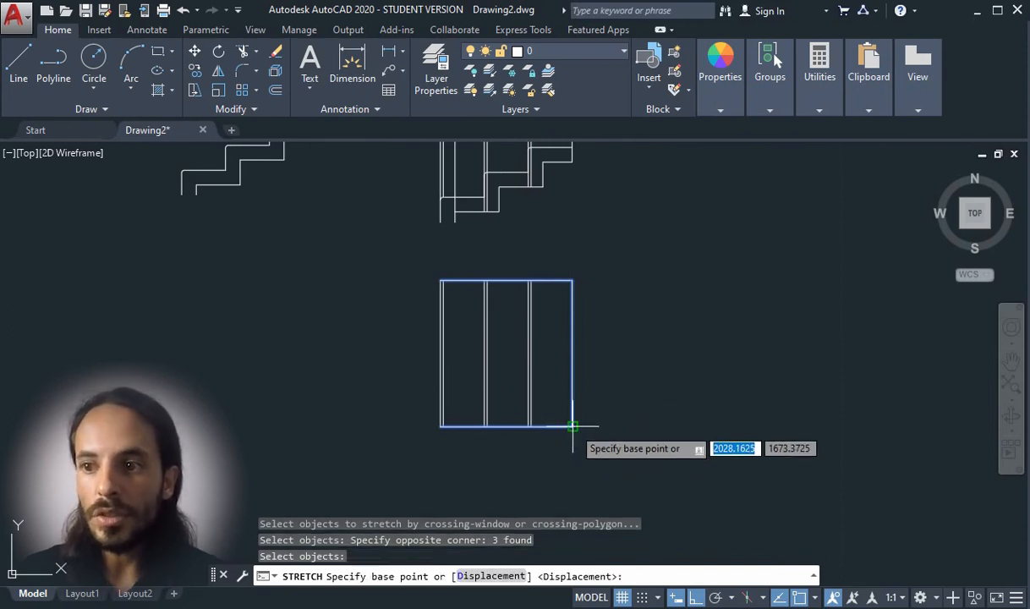
{"action": "left_click", "coordinate": [572, 426]}
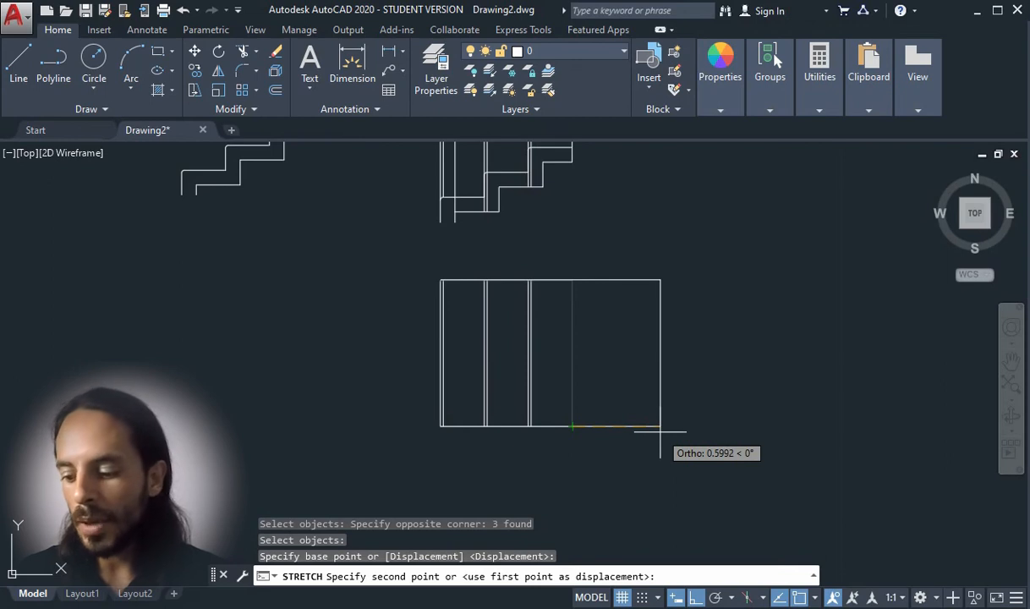
{"action": "type", "text": "0.7"}
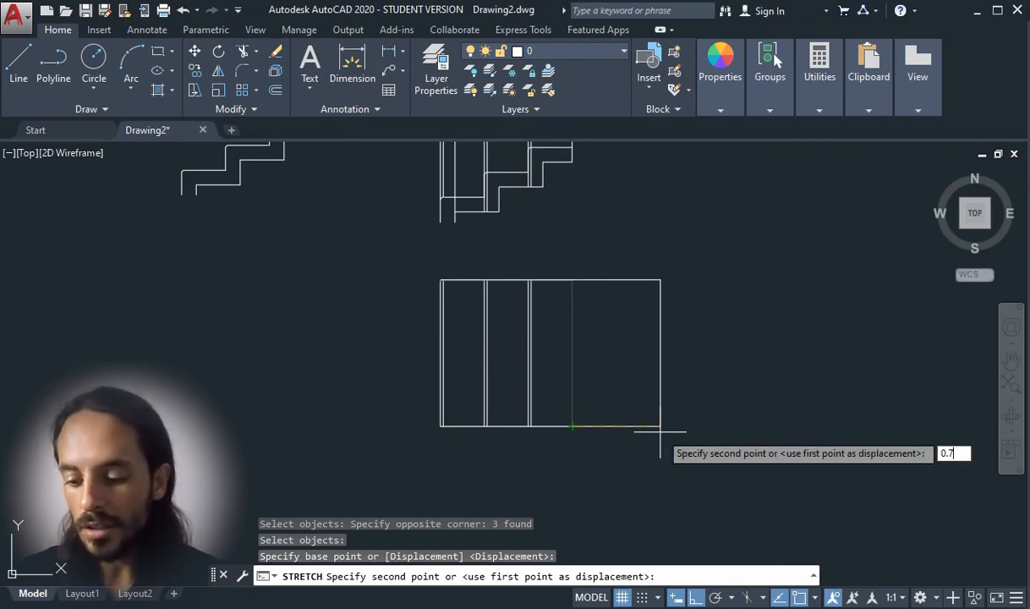
{"action": "key", "text": "Return"}
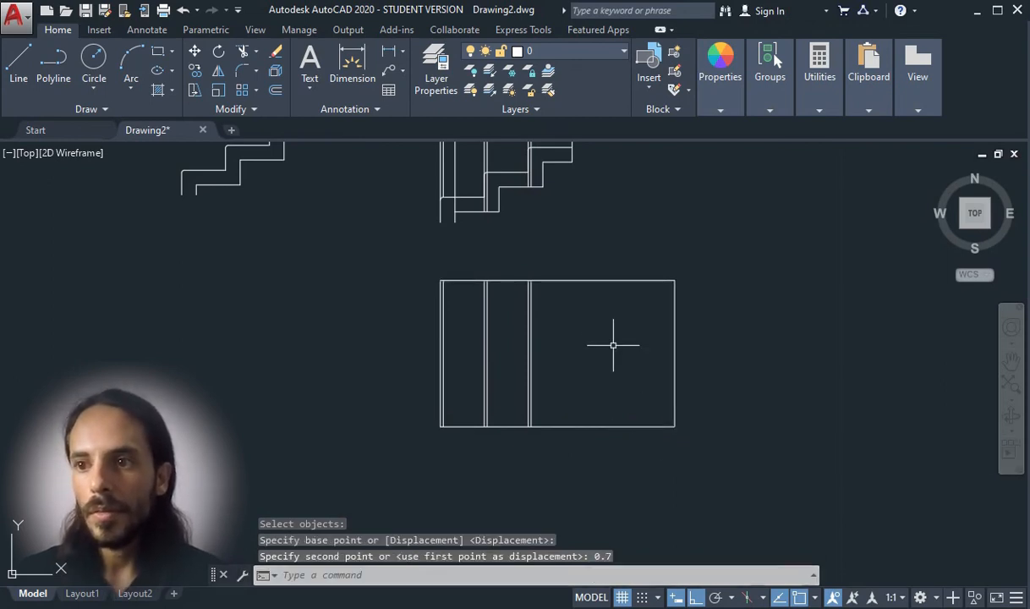
Measure the distance along the plan's upper edge from the last inner vertical line to the right edge
{"action": "type", "text": "di"}
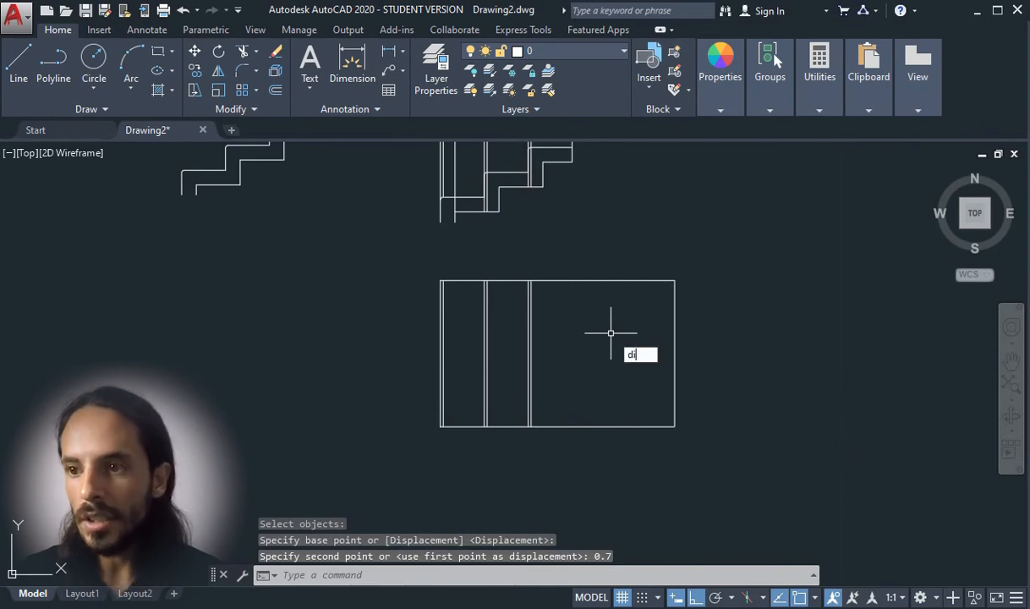
{"action": "type", "text": "st"}
{"action": "key", "text": "Return"}
{"action": "scroll", "coordinate": [609, 329], "scroll_direction": "up", "scroll_amount": 2}
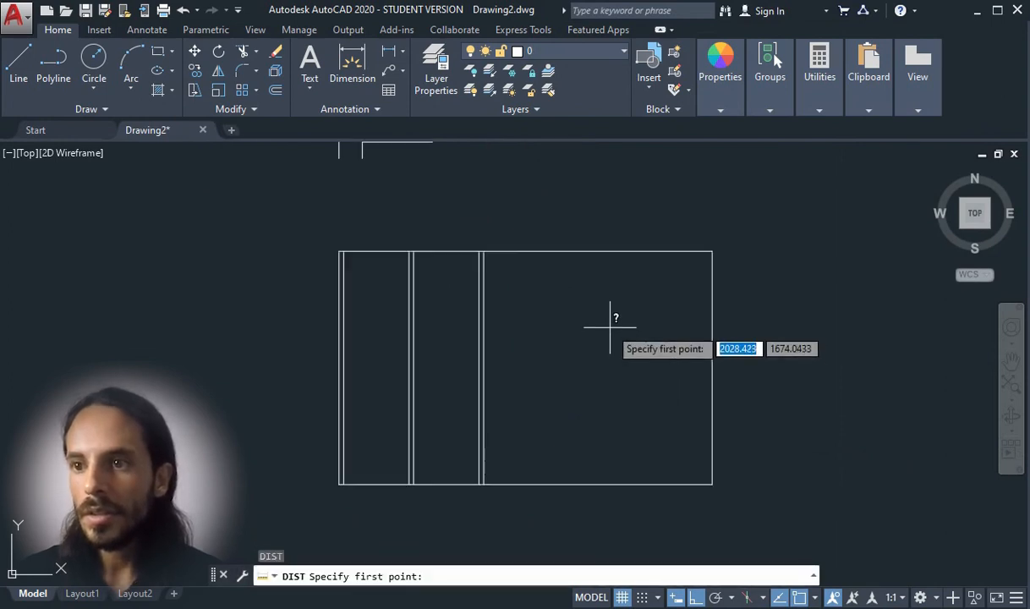
{"action": "left_click", "coordinate": [485, 251]}
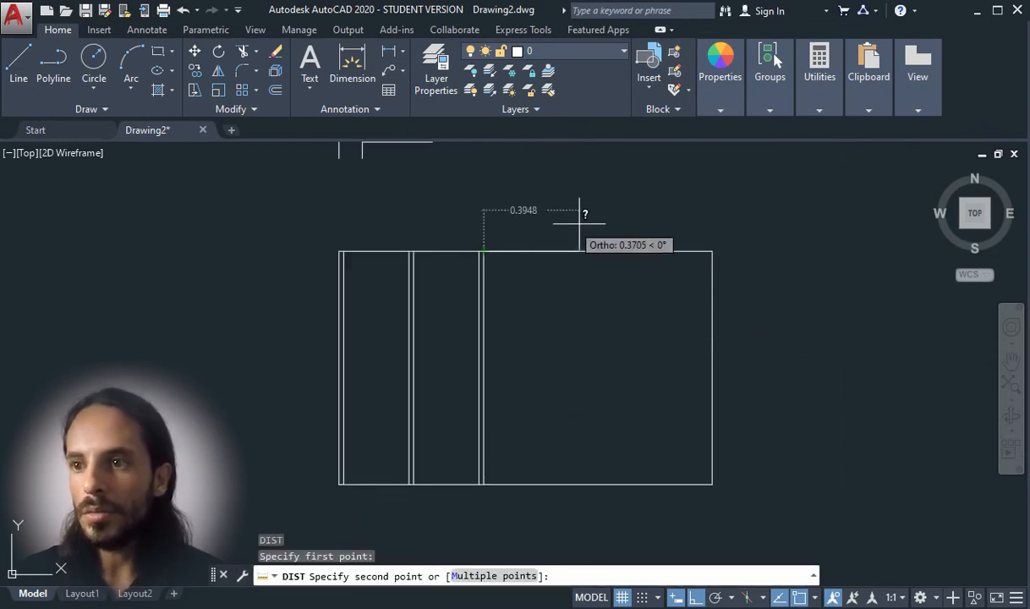
{"action": "left_click", "coordinate": [709, 253]}
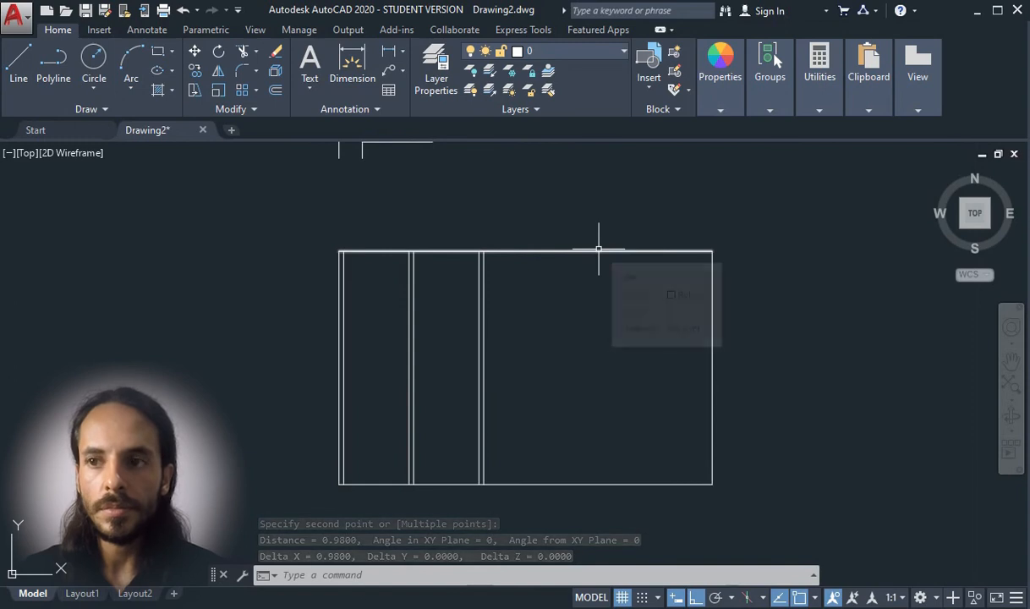
Examine the rounded treads and construction lines of the stair section against the plan view below
{"action": "scroll", "coordinate": [508, 224], "scroll_direction": "down", "scroll_amount": 4}
{"action": "scroll", "coordinate": [508, 223], "scroll_direction": "up", "scroll_amount": 8}
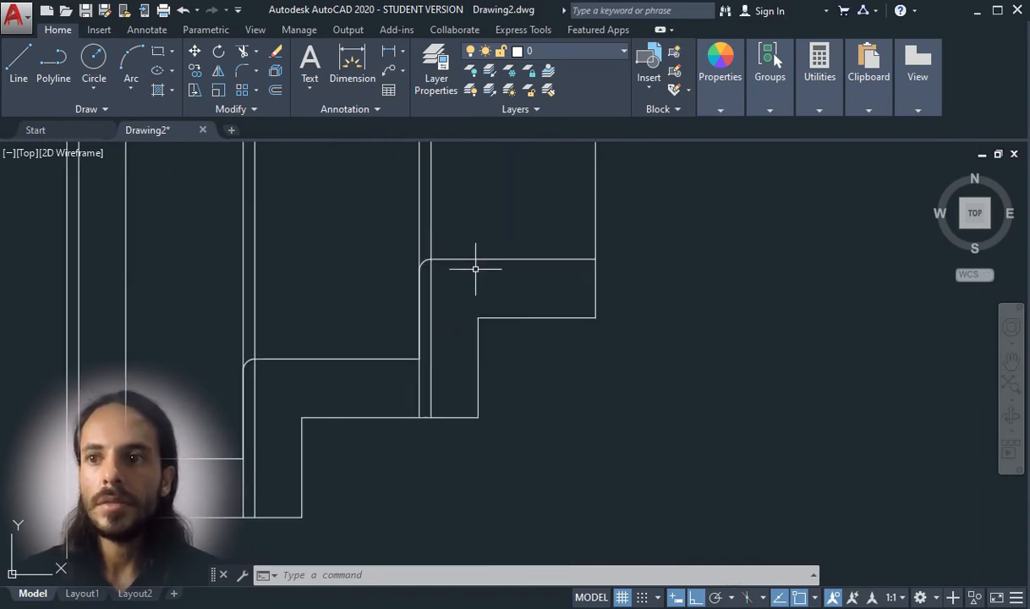
{"action": "scroll", "coordinate": [470, 275], "scroll_direction": "down", "scroll_amount": 2}
{"action": "scroll", "coordinate": [465, 281], "scroll_direction": "down", "scroll_amount": 3}
{"action": "scroll", "coordinate": [499, 254], "scroll_direction": "down", "scroll_amount": 2}
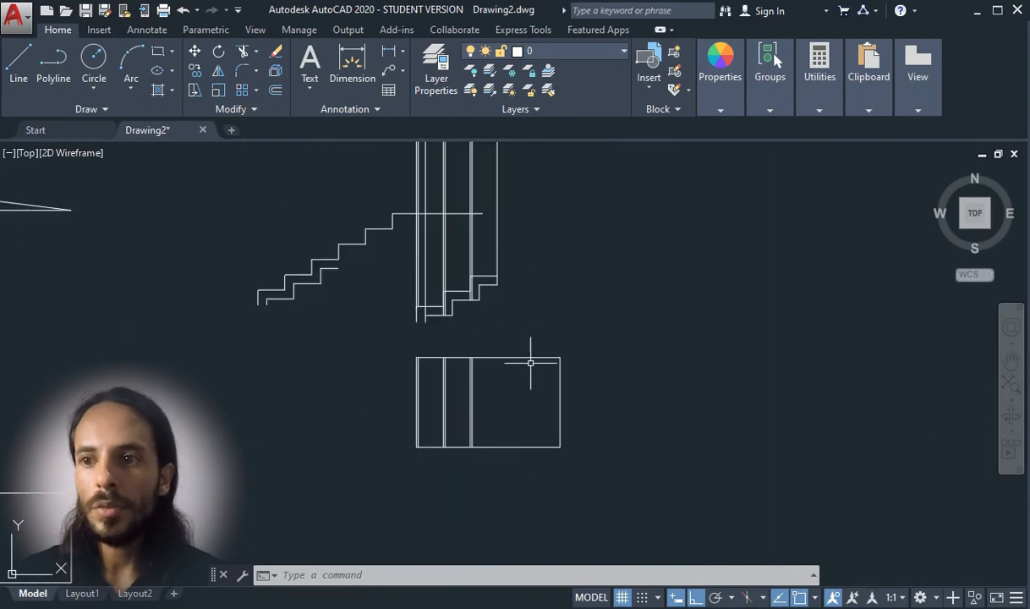
{"action": "scroll", "coordinate": [573, 318], "scroll_direction": "down", "scroll_amount": 2}
{"action": "scroll", "coordinate": [545, 435], "scroll_direction": "up", "scroll_amount": 2}
{"action": "scroll", "coordinate": [651, 315], "scroll_direction": "down", "scroll_amount": 4}
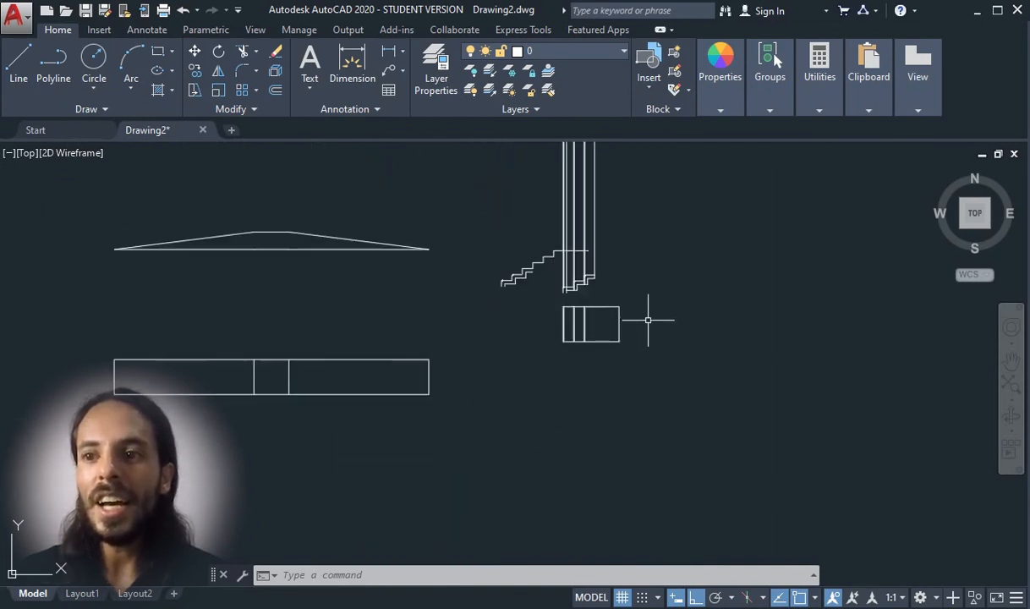
Draw a 1 by 1 rectangle in the empty area below the stair plan view
{"action": "type", "text": "Re"}
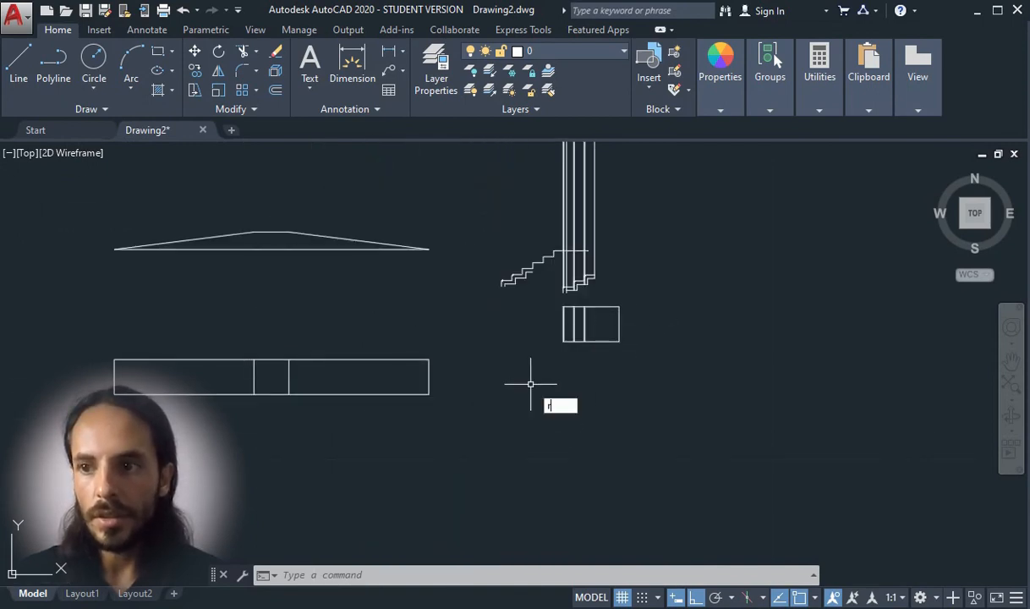
{"action": "type", "text": "C"}
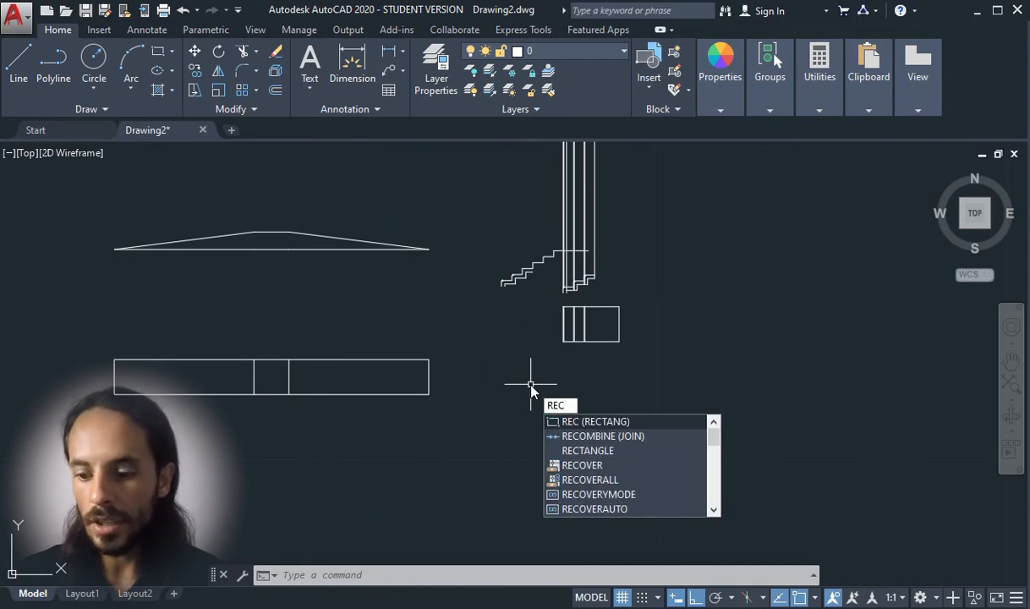
{"action": "key", "text": "Return"}
{"action": "left_click", "coordinate": [512, 388]}
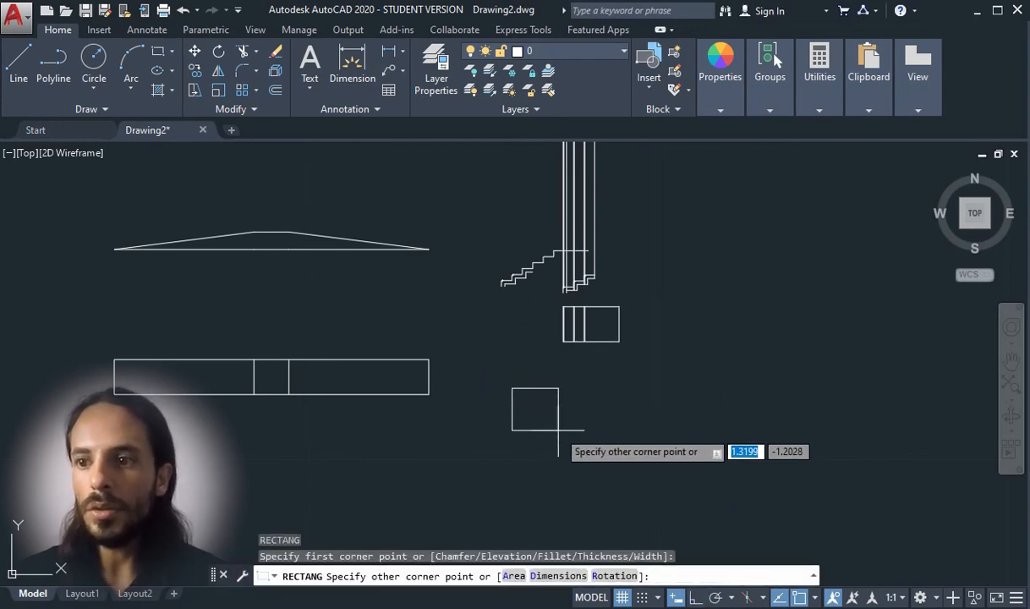
{"action": "type", "text": "@1,1"}
{"action": "key", "text": "Return"}
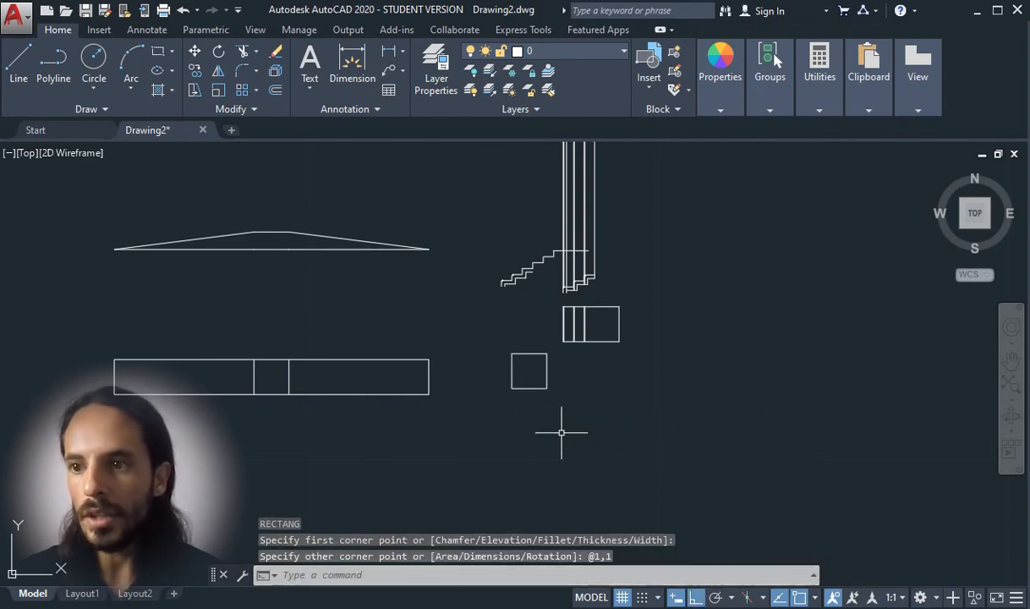
Scale the 1 by 1 square by a factor of 2 from its upper-left corner
{"action": "scroll", "coordinate": [552, 380], "scroll_direction": "up", "scroll_amount": 4}
{"action": "scroll", "coordinate": [471, 419], "scroll_direction": "up", "scroll_amount": 2}
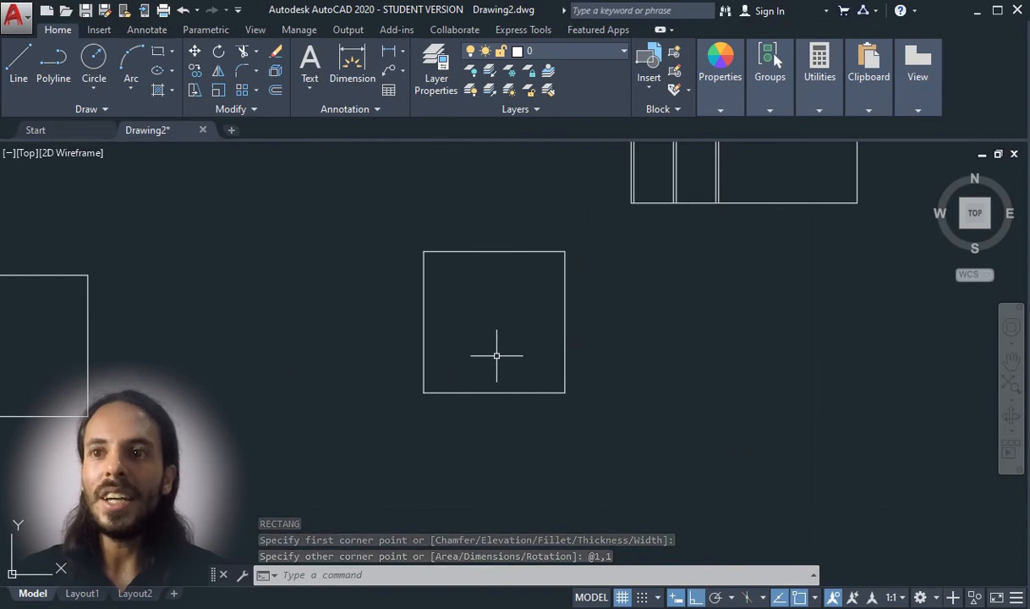
{"action": "left_click", "coordinate": [217, 92]}
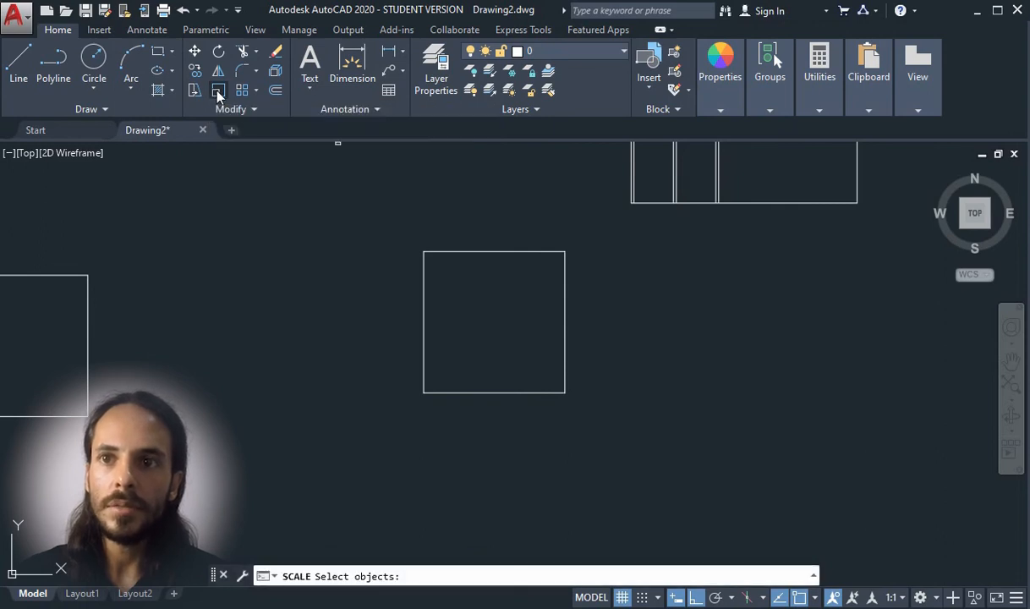
{"action": "left_click", "coordinate": [376, 219]}
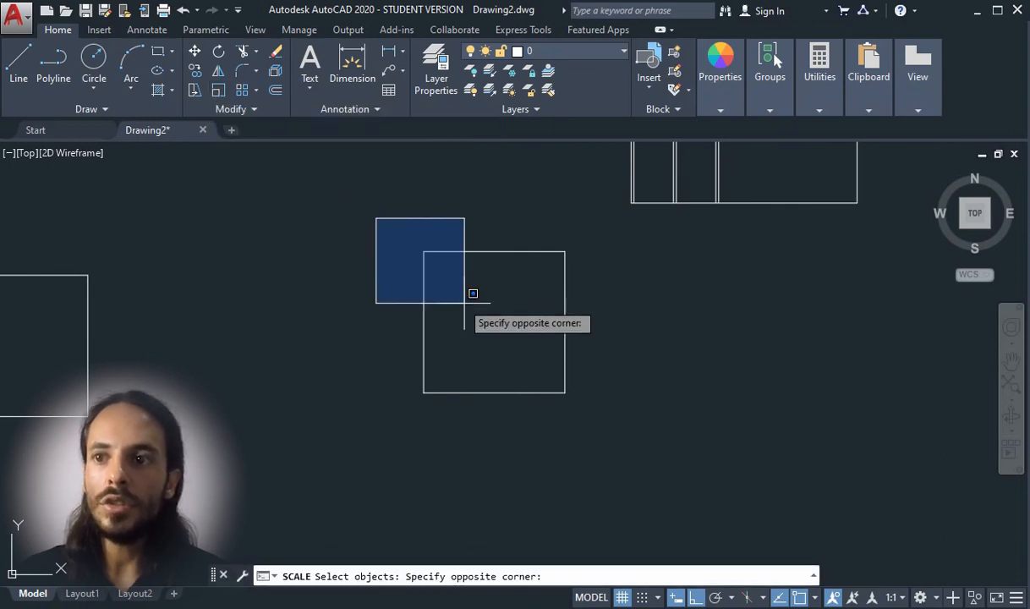
{"action": "left_click", "coordinate": [615, 441]}
{"action": "key", "text": "Return"}
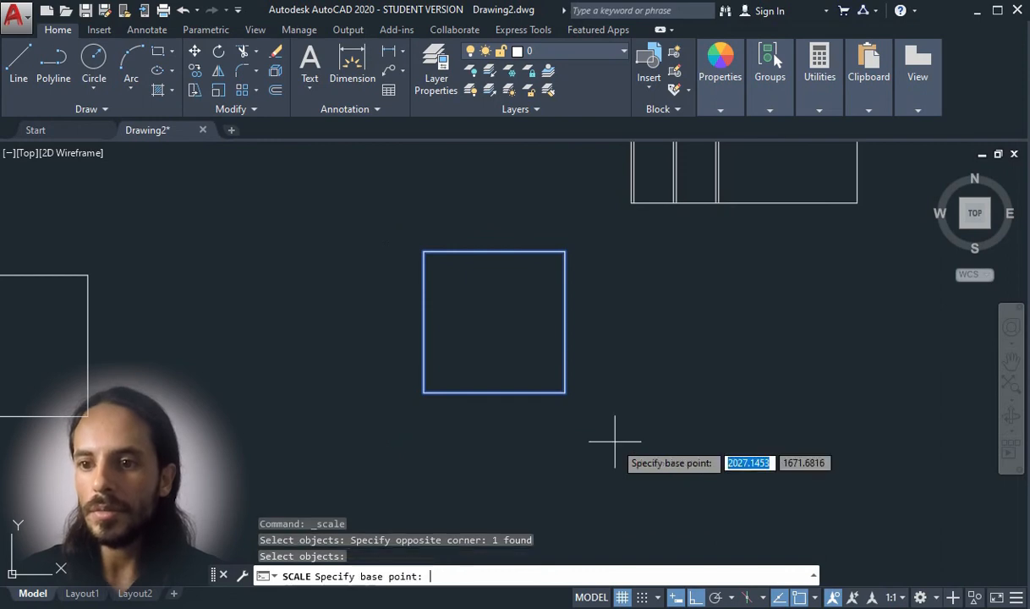
{"action": "left_click", "coordinate": [424, 252]}
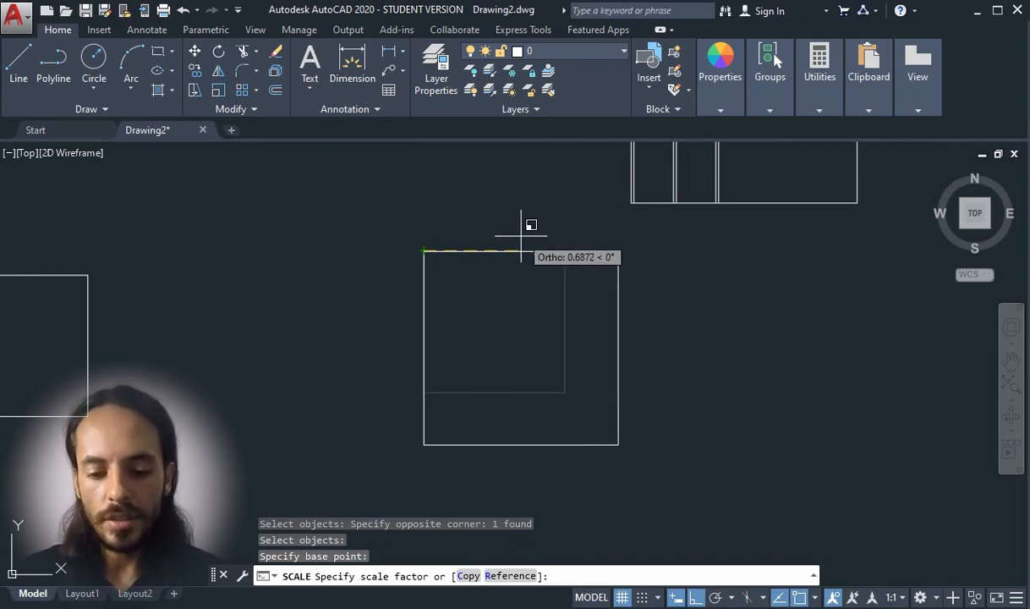
{"action": "type", "text": "2"}
{"action": "key", "text": "Return"}
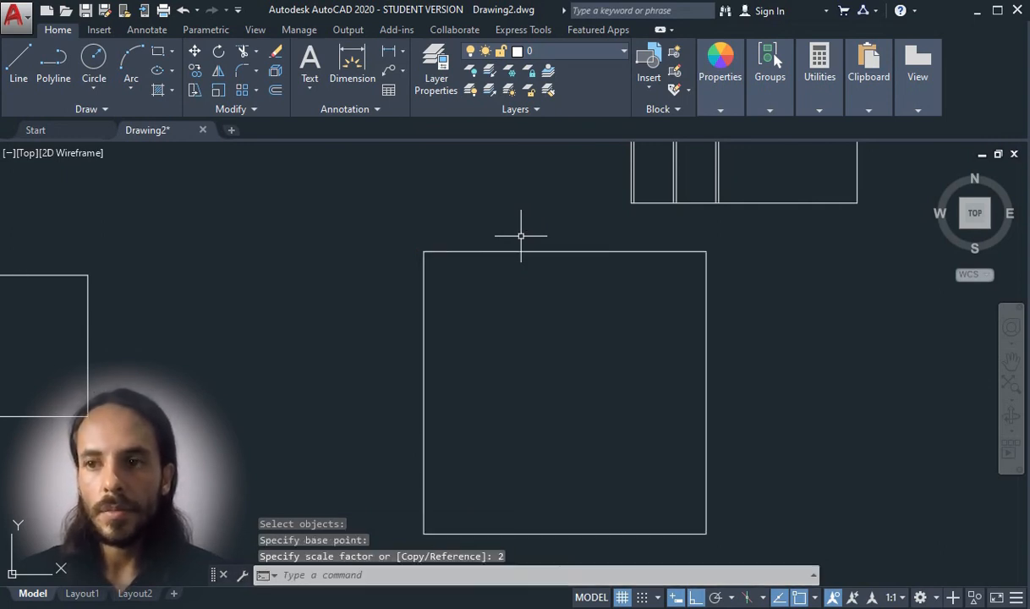
Measure the length of the scaled square's upper edge
{"action": "scroll", "coordinate": [436, 229], "scroll_direction": "down", "scroll_amount": 2}
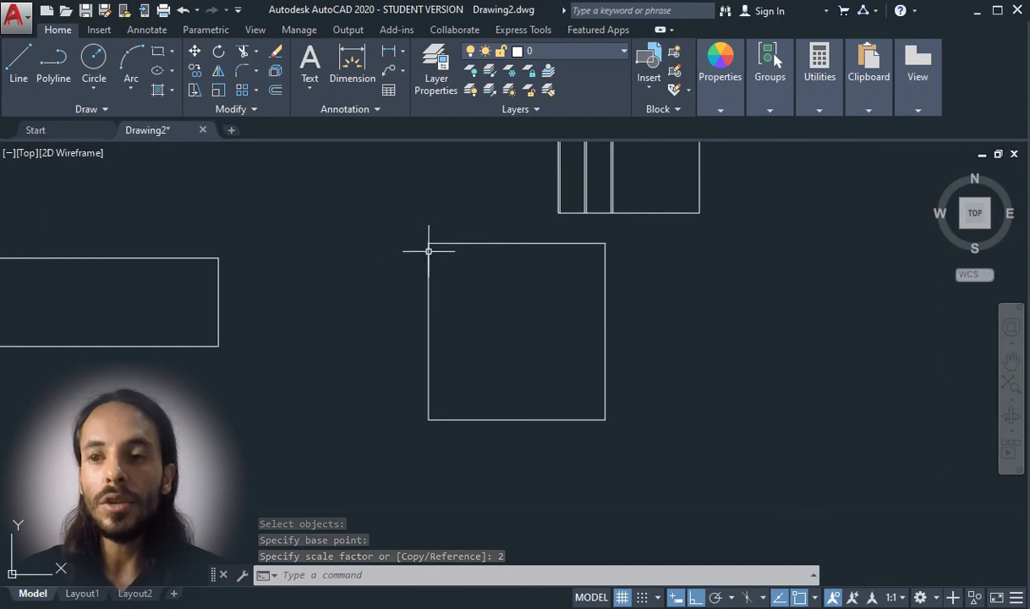
{"action": "type", "text": "di"}
{"action": "key", "text": "Return"}
{"action": "left_click", "coordinate": [428, 244]}
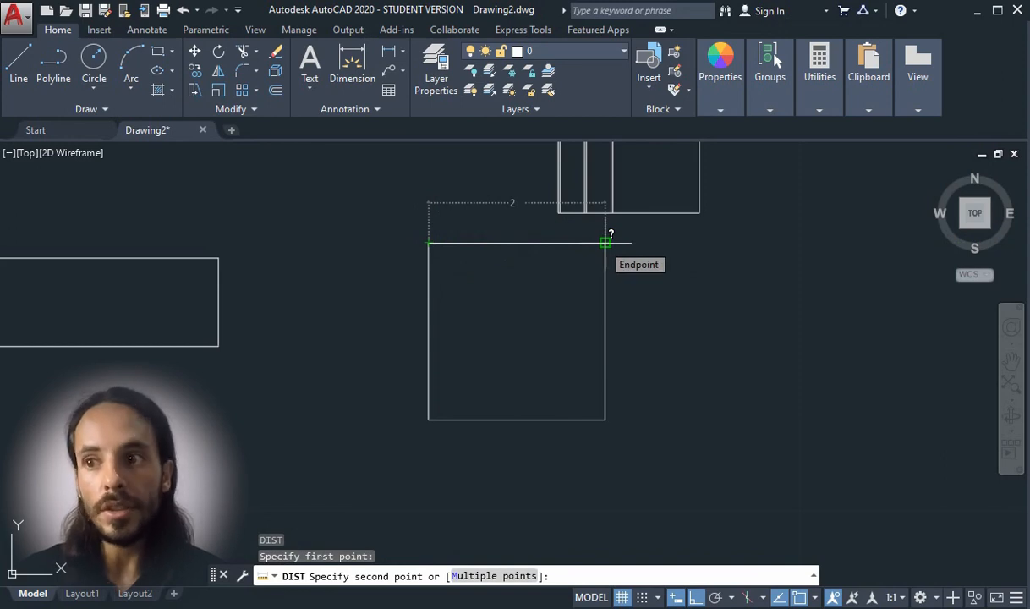
{"action": "key", "text": "Escape"}
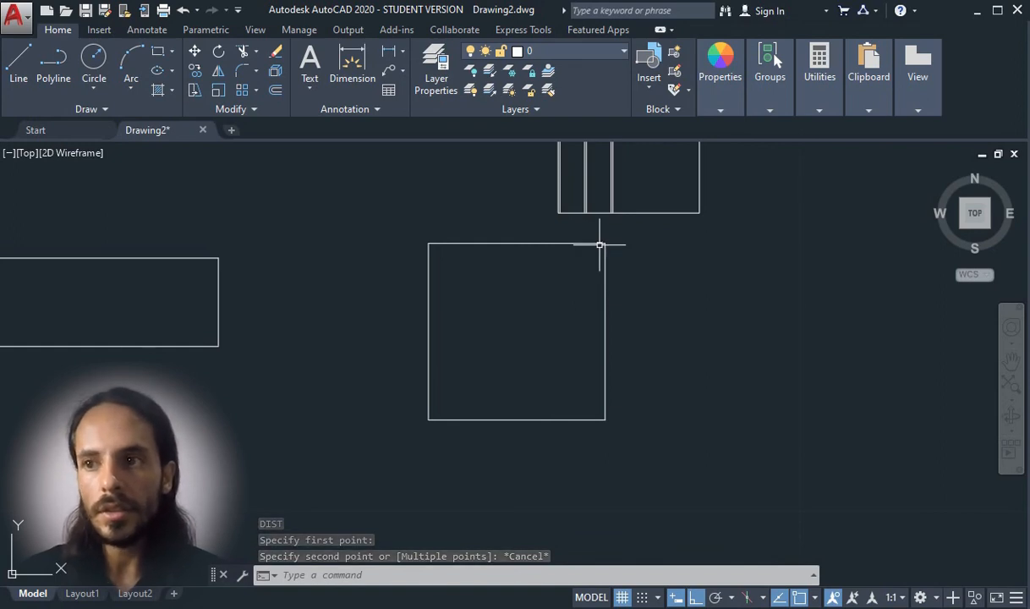
{"action": "scroll", "coordinate": [329, 230], "scroll_direction": "down", "scroll_amount": 2}
{"action": "scroll", "coordinate": [646, 300], "scroll_direction": "up", "scroll_amount": 1}
{"action": "scroll", "coordinate": [429, 237], "scroll_direction": "down", "scroll_amount": 2}
{"action": "scroll", "coordinate": [337, 239], "scroll_direction": "up", "scroll_amount": 2}
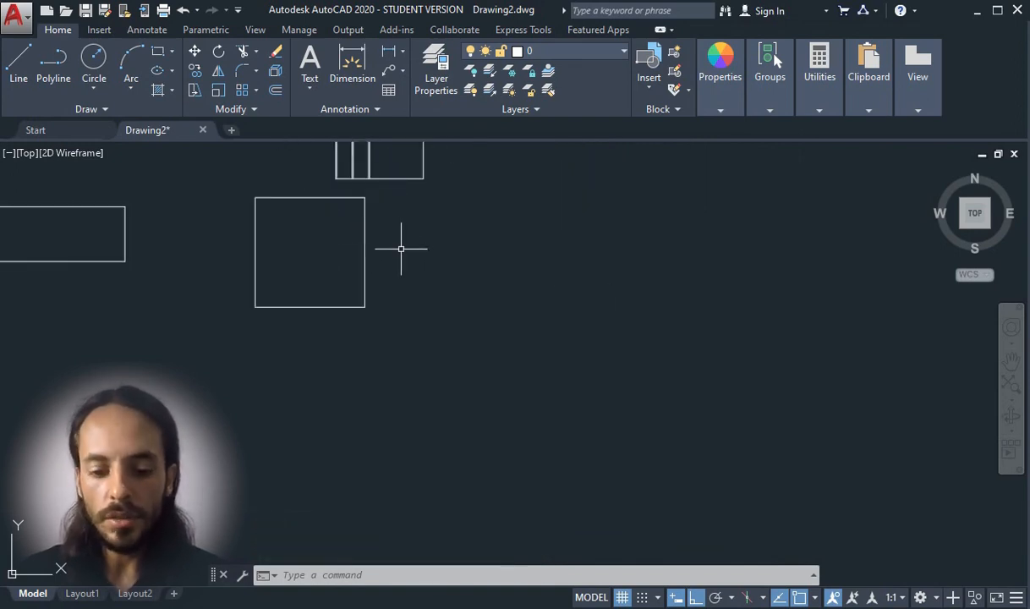
{"action": "type", "text": "rec"}
{"action": "key", "text": "Return"}
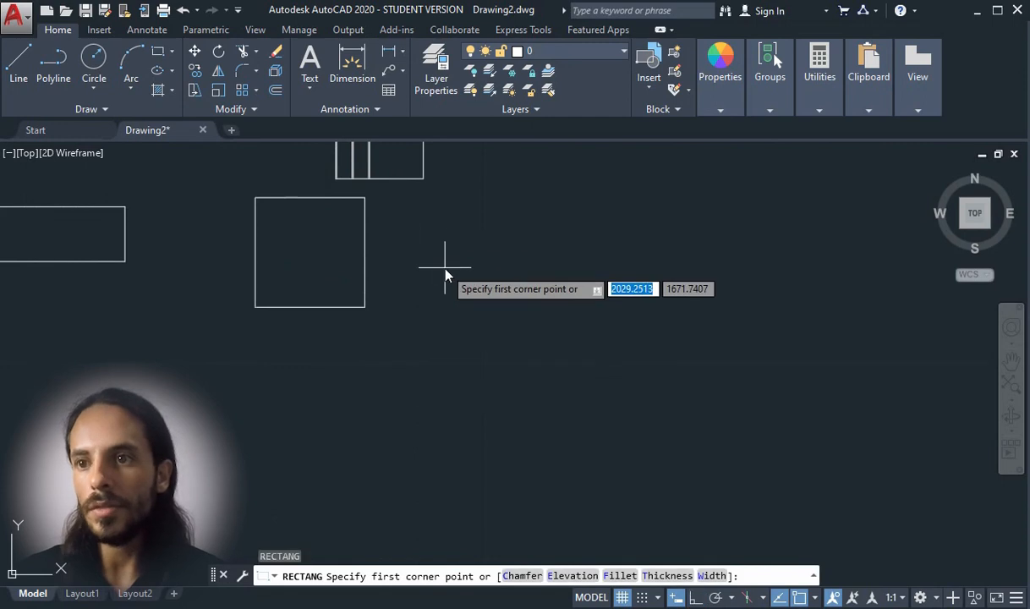
{"action": "left_click", "coordinate": [444, 250]}
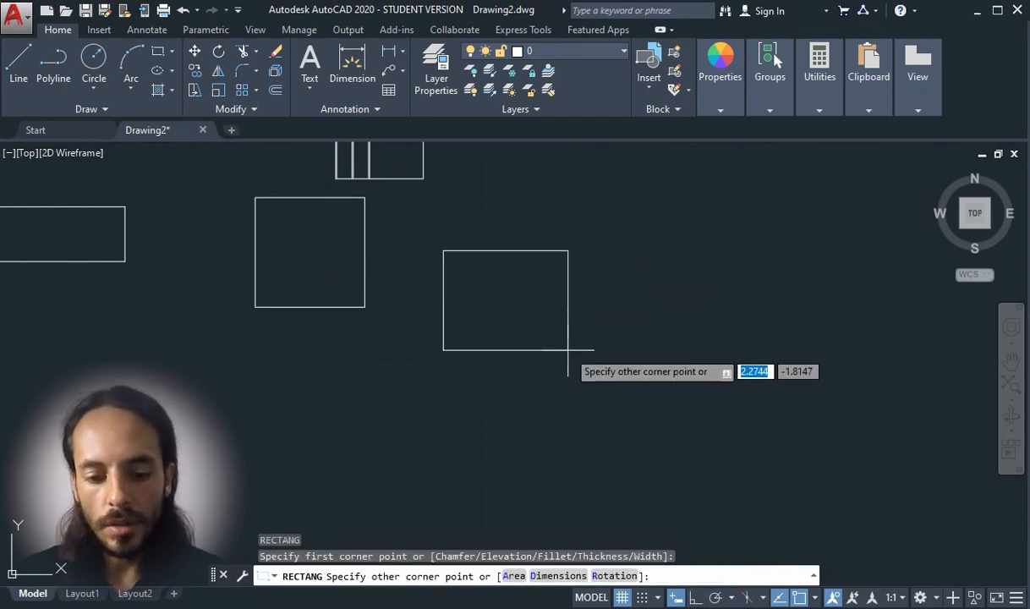
{"action": "type", "text": "1"}
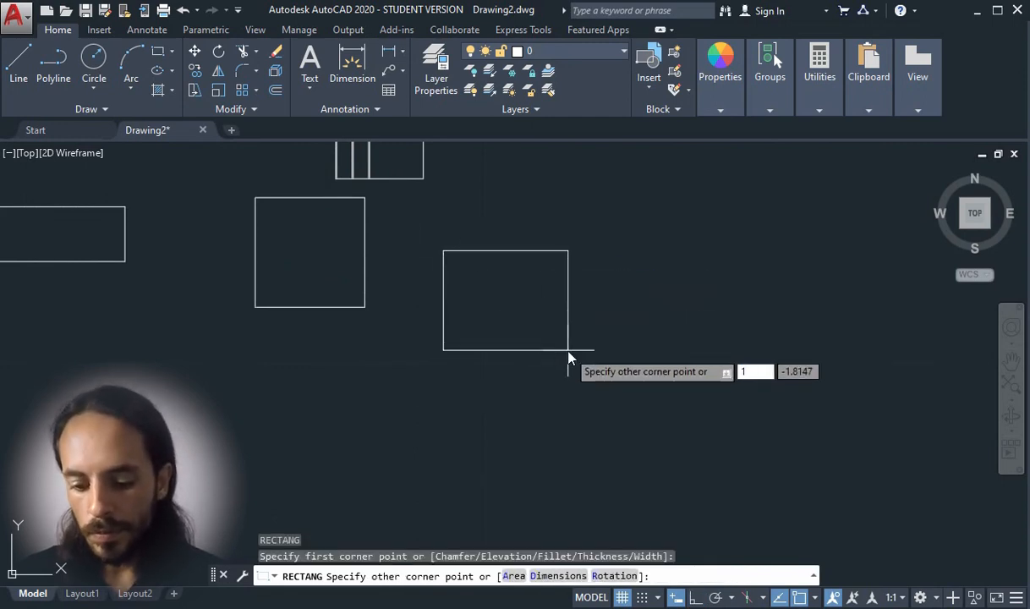
{"action": "key", "text": "Tab"}
{"action": "type", "text": "5"}
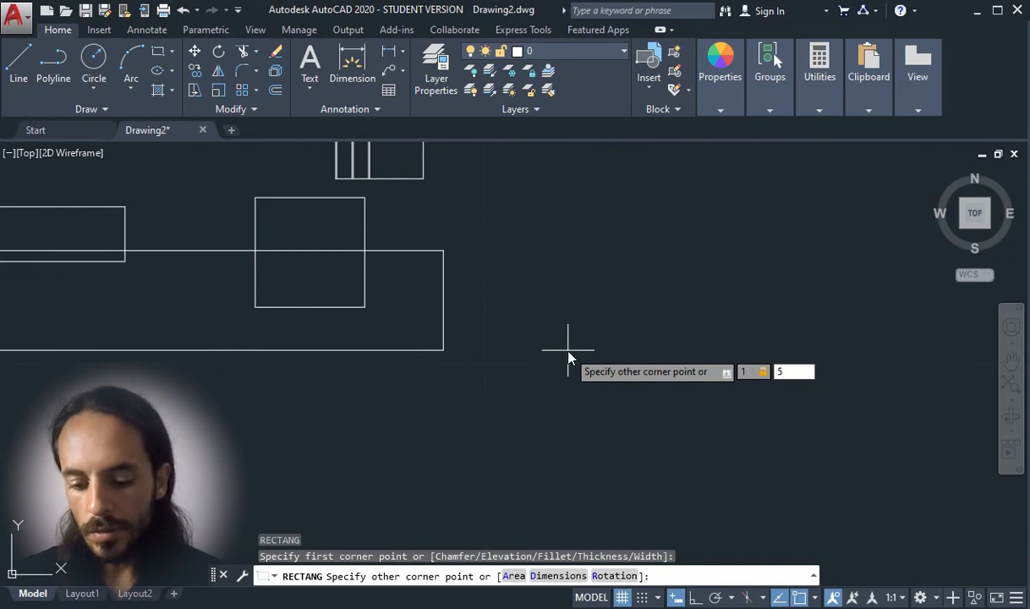
{"action": "key", "text": "Escape"}
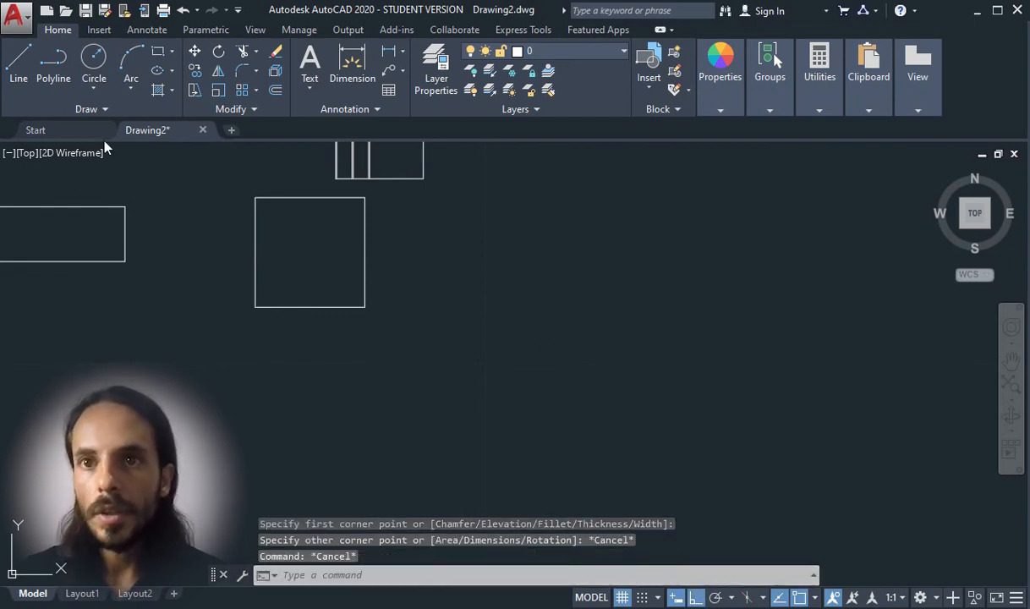
Draw a 1.5 by 1.5 rectangle in the empty area to the right of the scaled square
{"action": "left_click", "coordinate": [158, 53]}
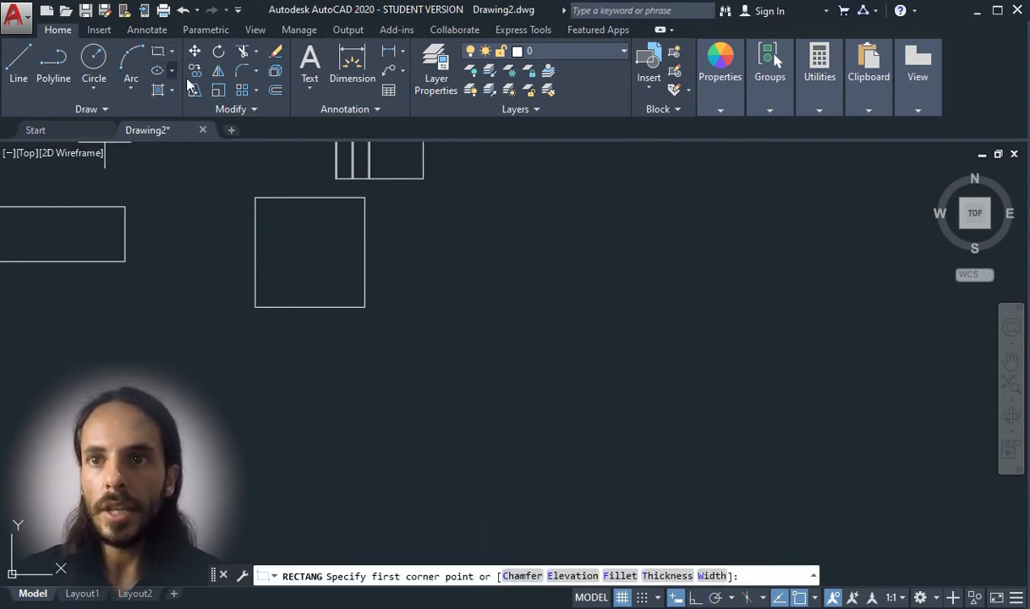
{"action": "left_click", "coordinate": [437, 252]}
{"action": "type", "text": "1."}
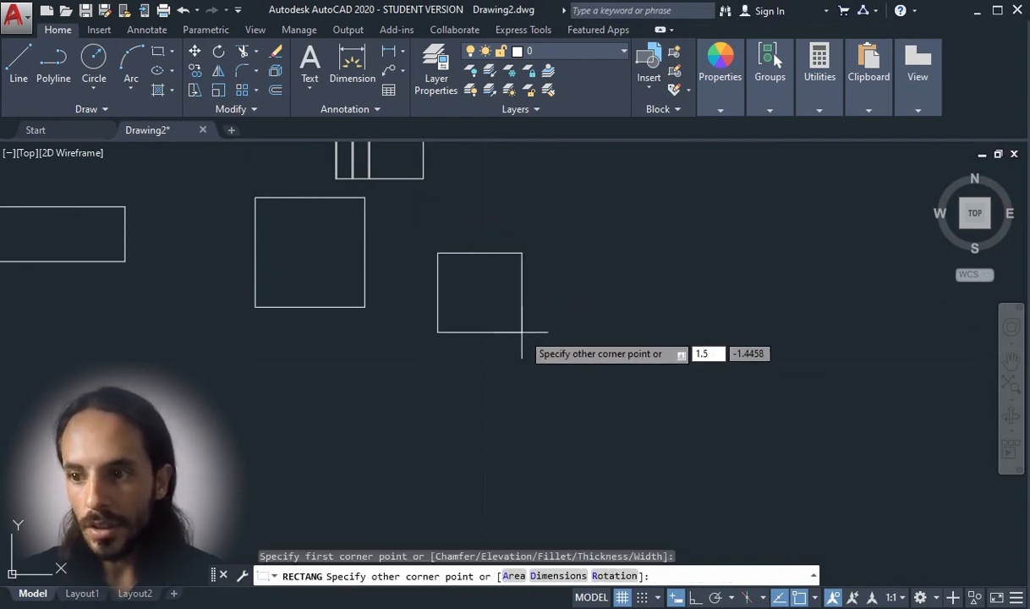
{"action": "type", "text": "5"}
{"action": "key", "text": "Tab"}
{"action": "type", "text": "1"}
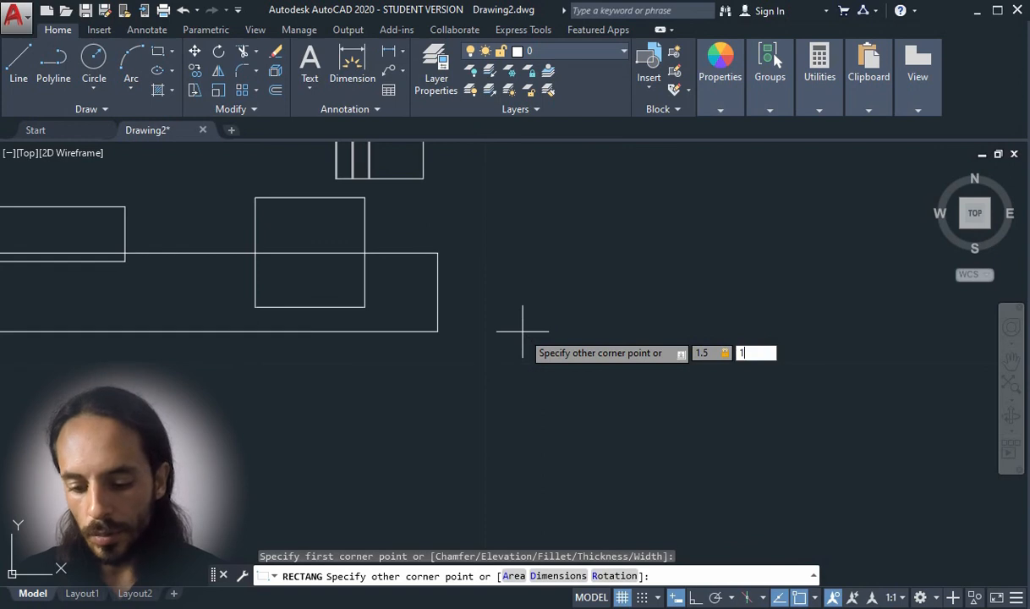
{"action": "key", "text": "Return"}
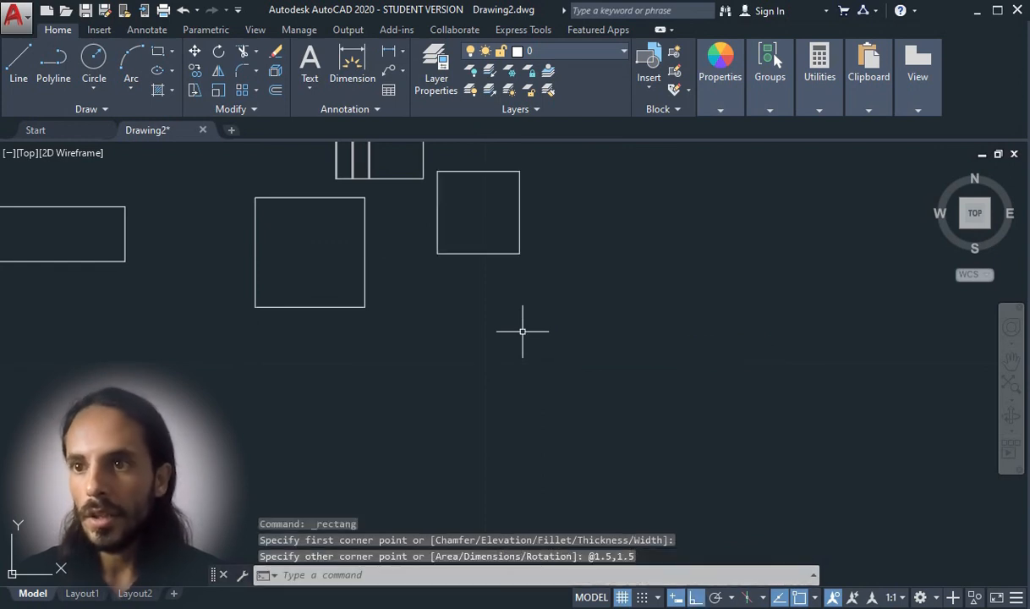
Measure the upper edge of the new square from its upper-left to its upper-right corner
{"action": "scroll", "coordinate": [514, 348], "scroll_direction": "down", "scroll_amount": 2}
{"action": "scroll", "coordinate": [489, 246], "scroll_direction": "up", "scroll_amount": 5}
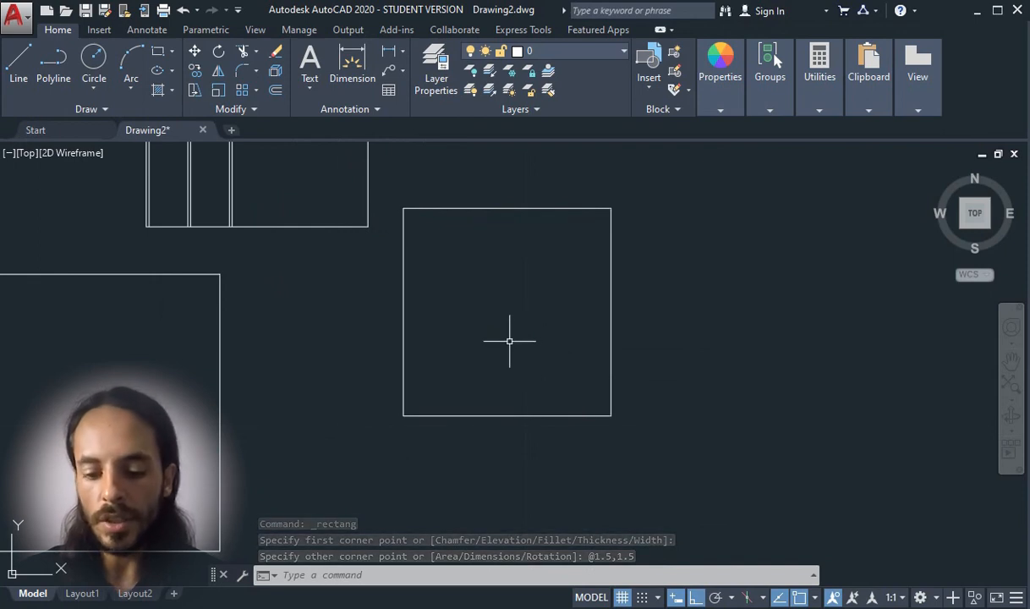
{"action": "type", "text": "di"}
{"action": "key", "text": "Return"}
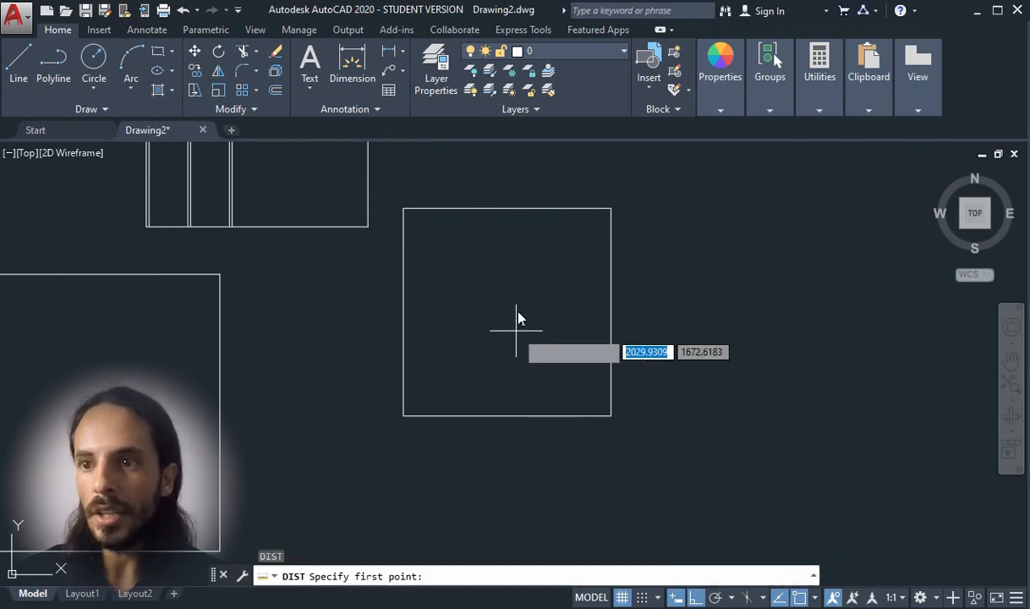
{"action": "left_click", "coordinate": [404, 207]}
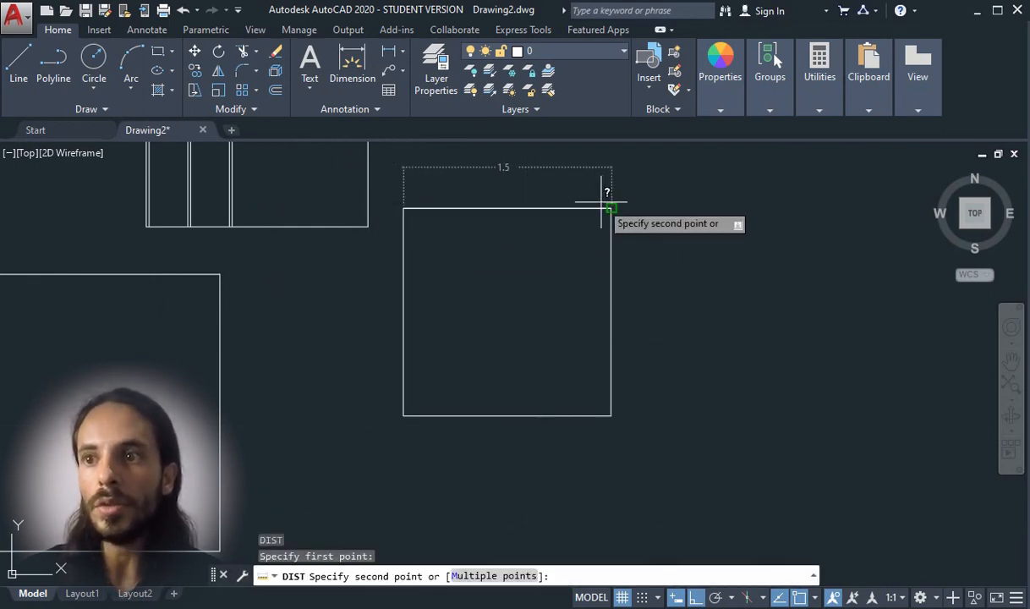
{"action": "key", "text": "Escape"}
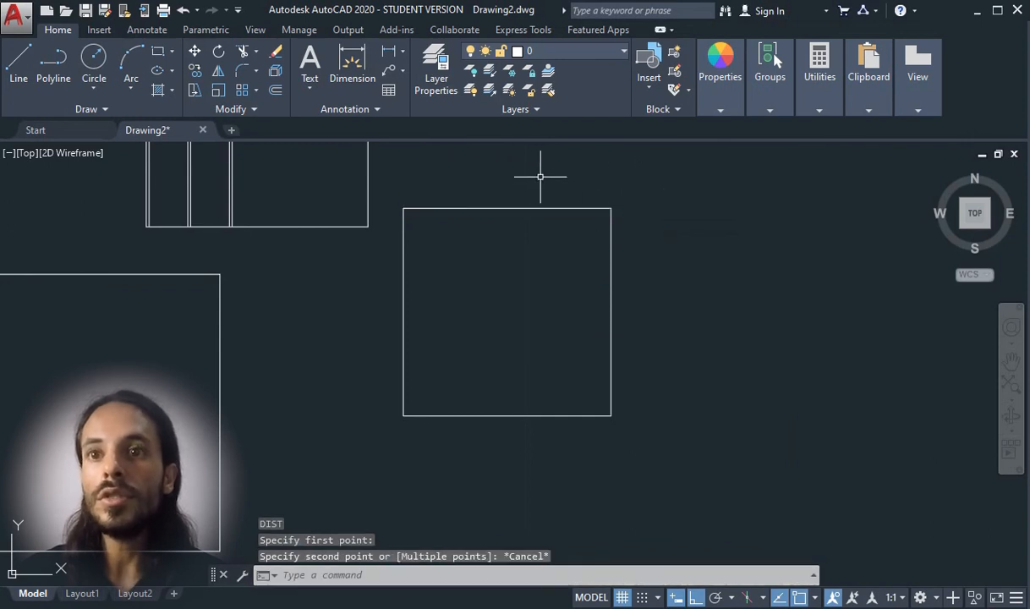
Scale the 1.5 by 1.5 square by a factor of 2 from its upper-left corner
{"action": "left_click", "coordinate": [222, 98]}
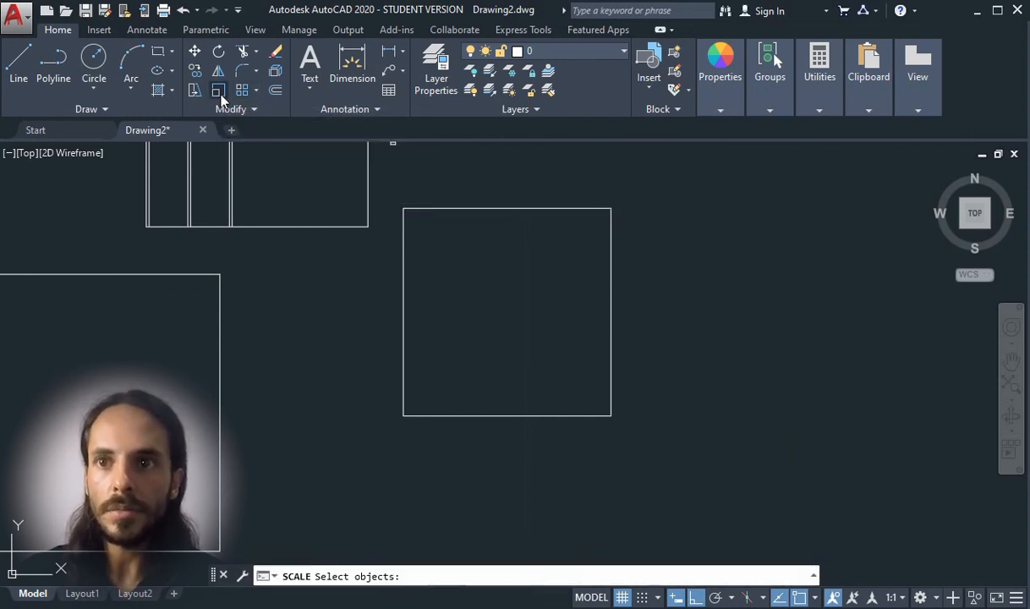
{"action": "left_click", "coordinate": [656, 177]}
{"action": "left_click", "coordinate": [379, 430]}
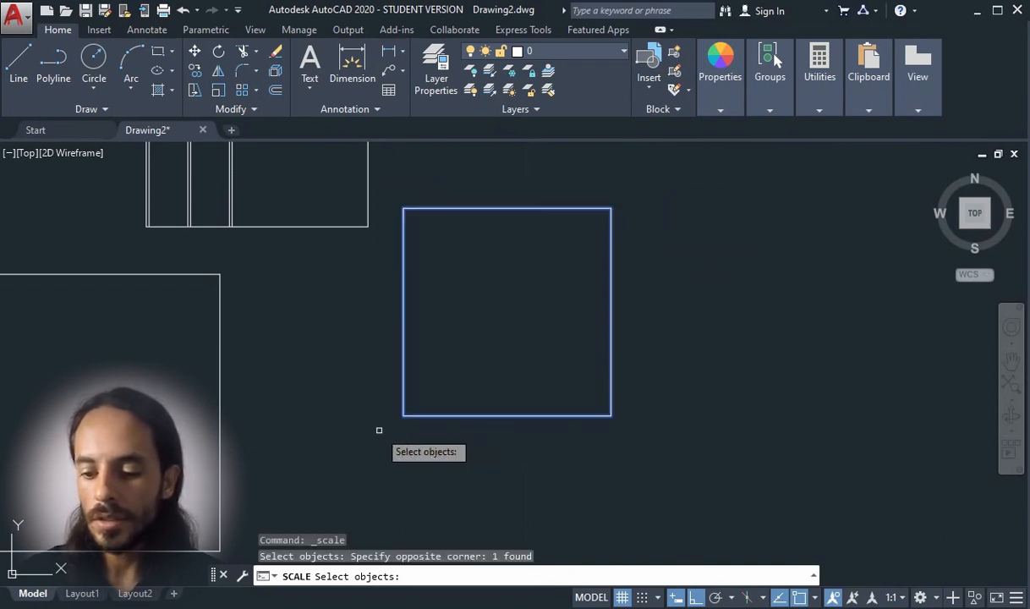
{"action": "key", "text": "Return"}
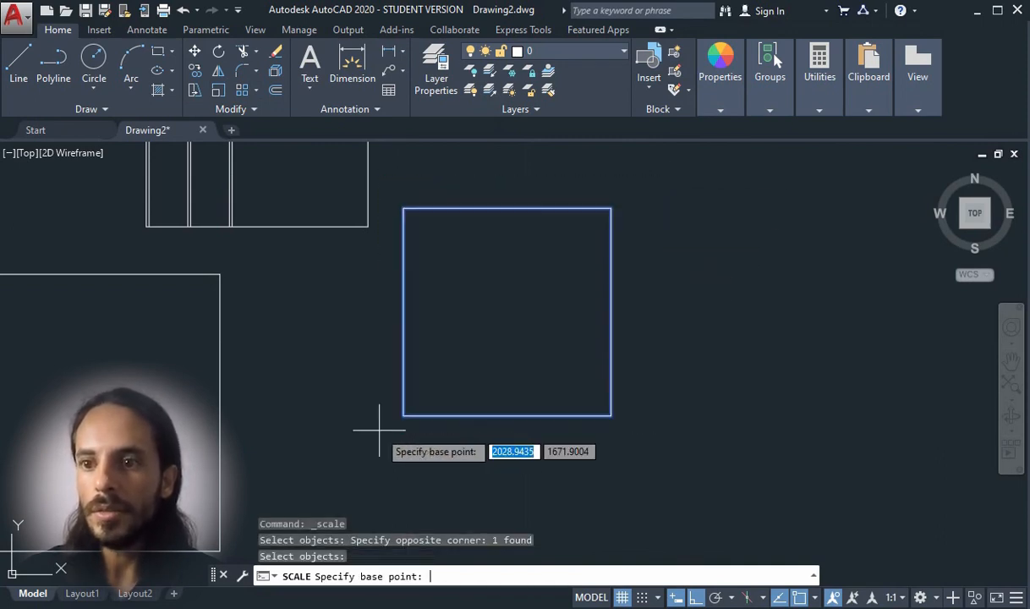
{"action": "left_click", "coordinate": [403, 207]}
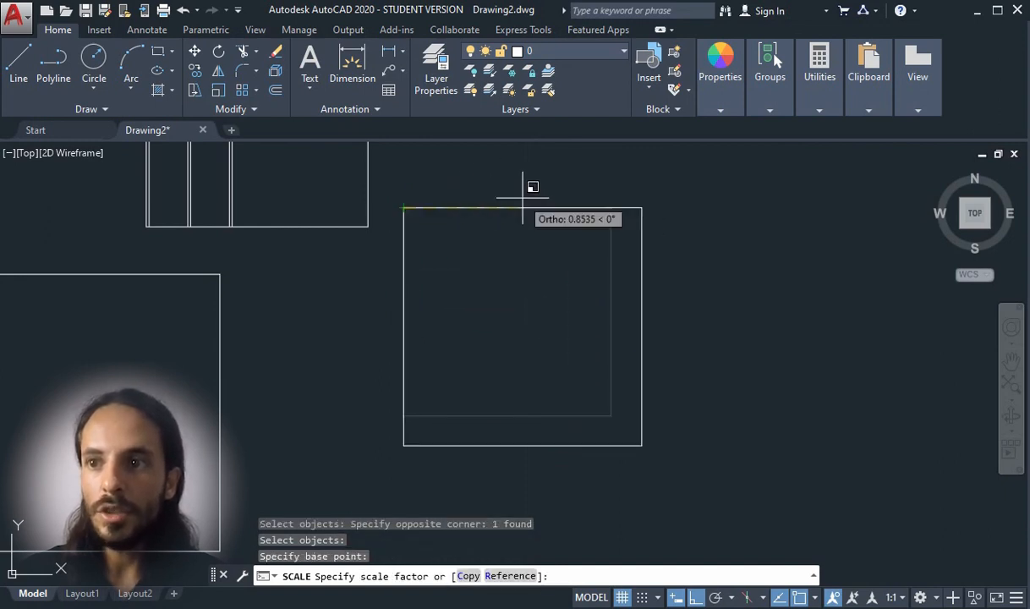
{"action": "type", "text": "2"}
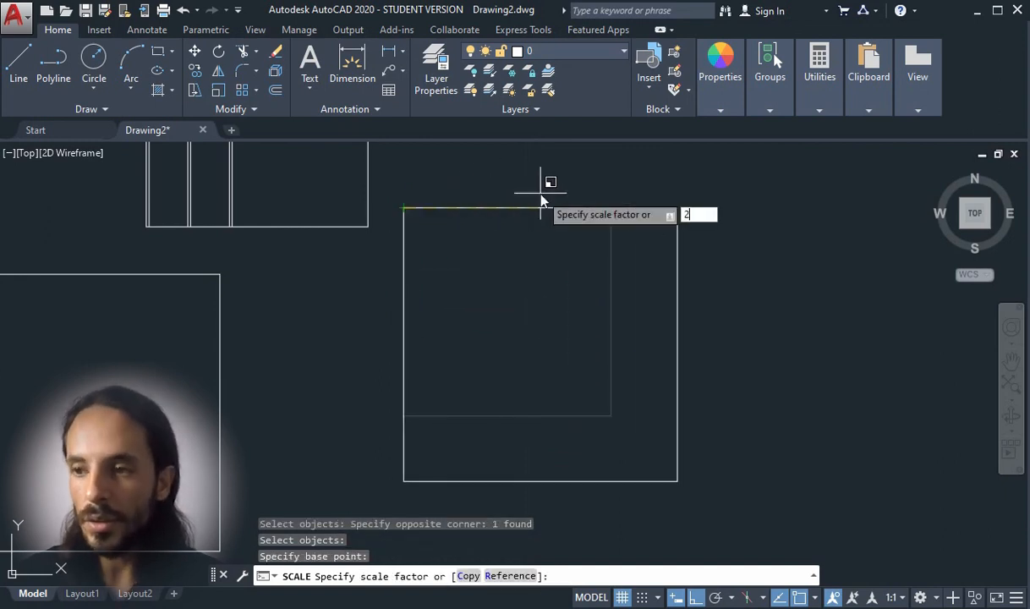
{"action": "key", "text": "Return"}
Measure the upper edge of the enlarged right-hand square
{"action": "scroll", "coordinate": [500, 173], "scroll_direction": "down", "scroll_amount": 4}
{"action": "scroll", "coordinate": [513, 166], "scroll_direction": "up", "scroll_amount": 3}
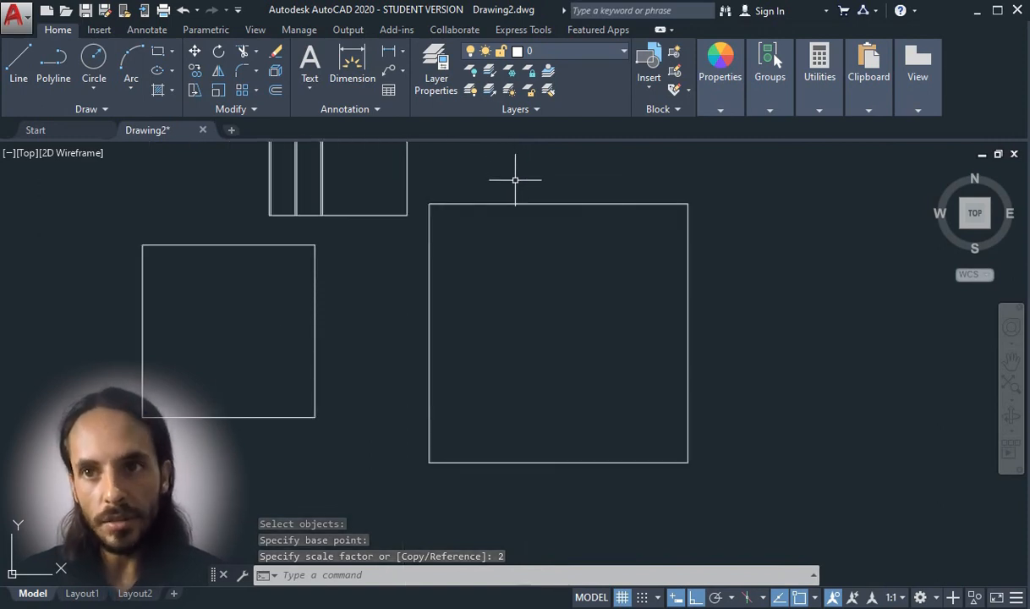
{"action": "type", "text": "dist"}
{"action": "key", "text": "Return"}
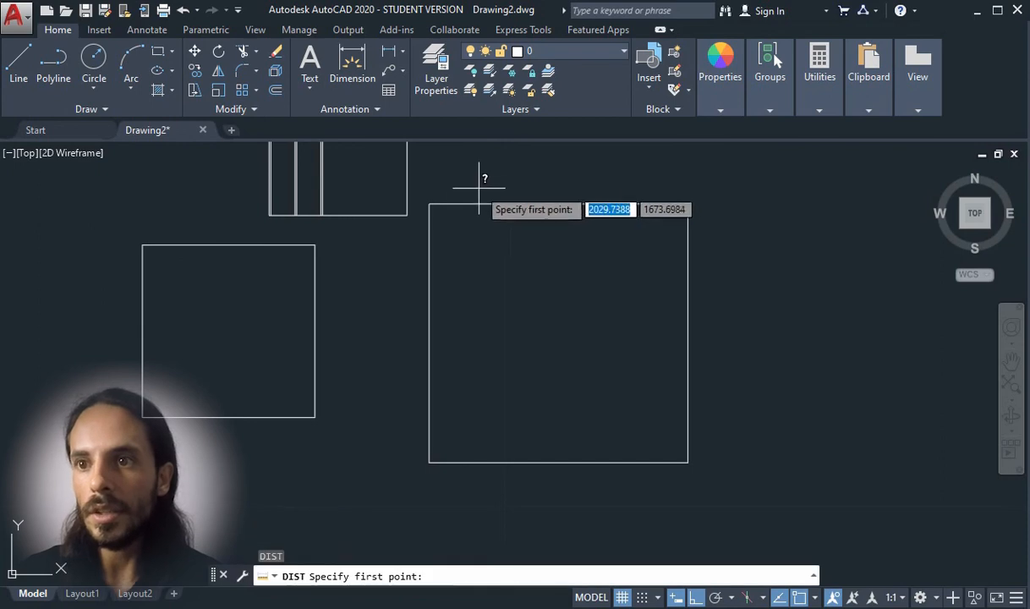
{"action": "left_click", "coordinate": [429, 204]}
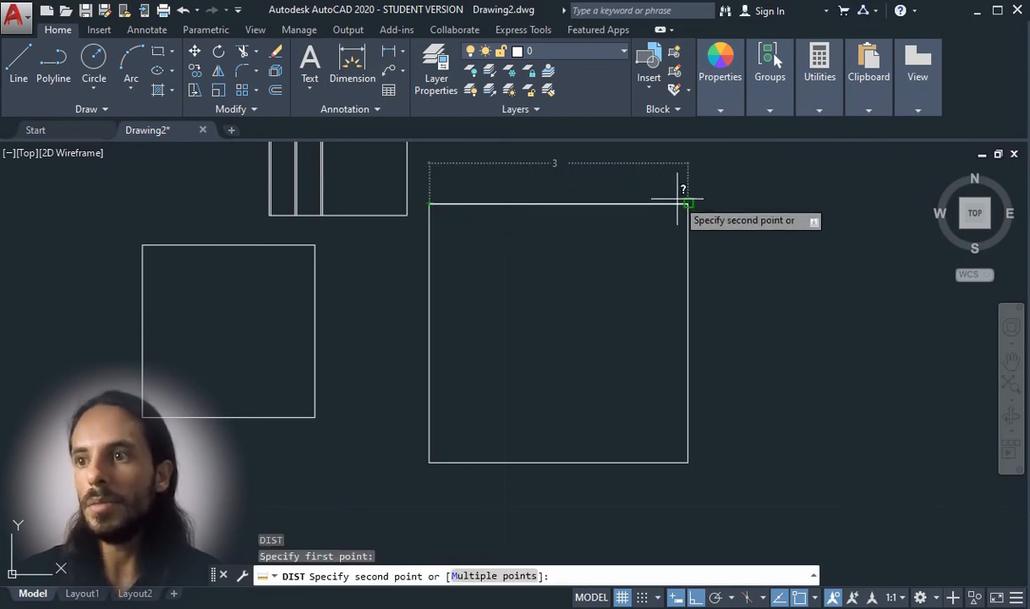
{"action": "key", "text": "Escape"}
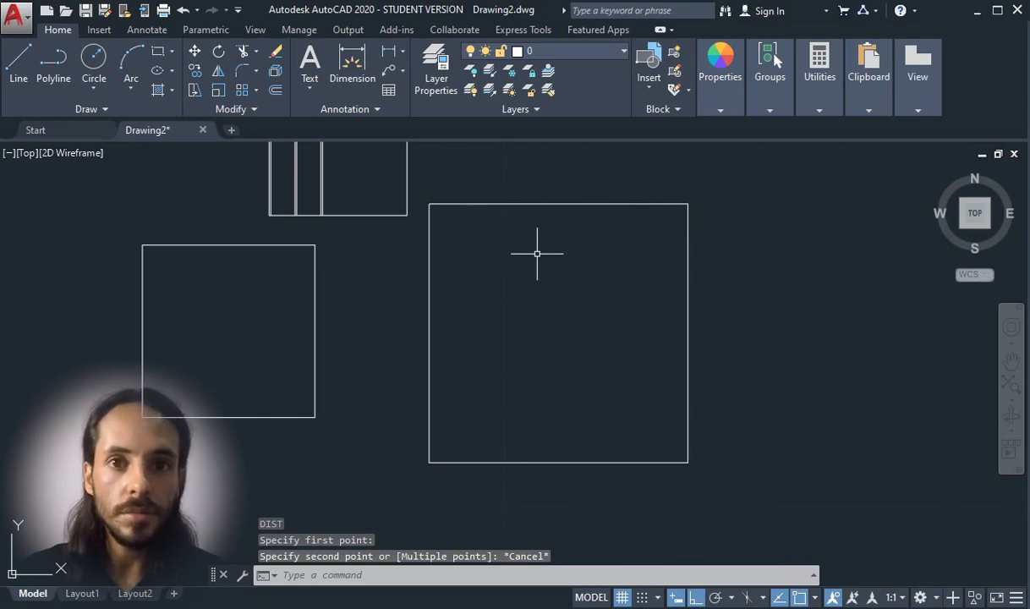
Undo the last scaling of the right-hand square
{"action": "left_click", "coordinate": [743, 193]}
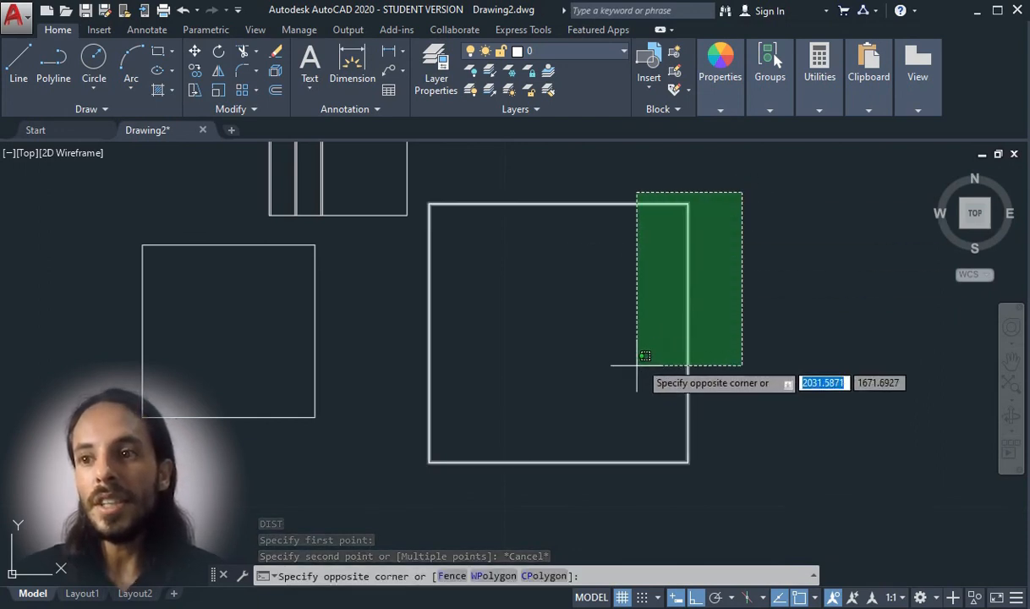
{"action": "left_click", "coordinate": [731, 345]}
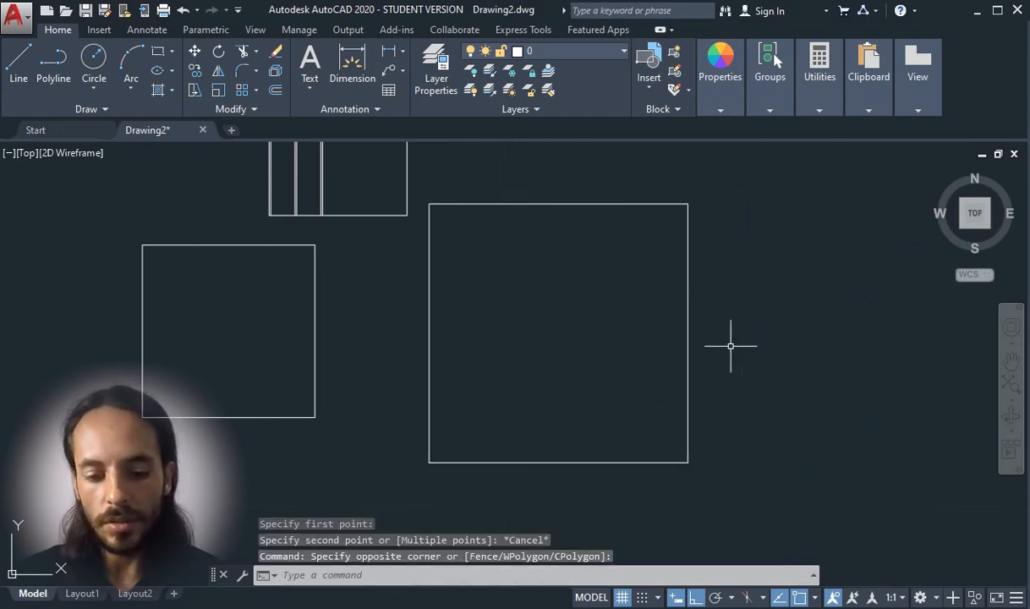
{"action": "key", "text": "ctrl+z"}
{"action": "key", "text": "ctrl+z"}
{"action": "key", "text": "ctrl+z"}
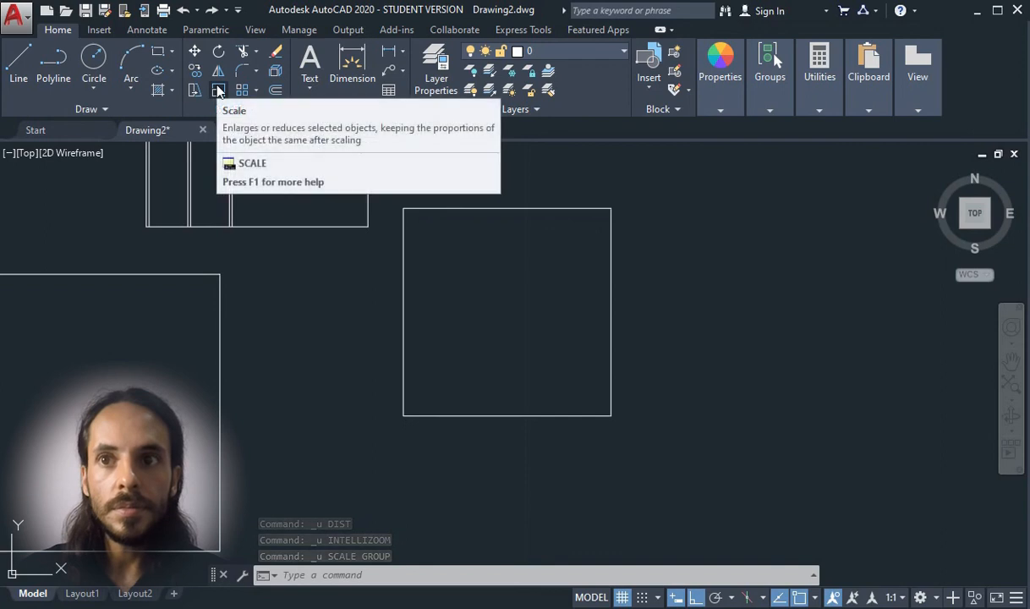
Scale the right-hand square by reference from its upper-left corner, using its upper edge as the reference length and 3.5 as the new length
{"action": "left_click", "coordinate": [218, 91]}
{"action": "left_click", "coordinate": [649, 169]}
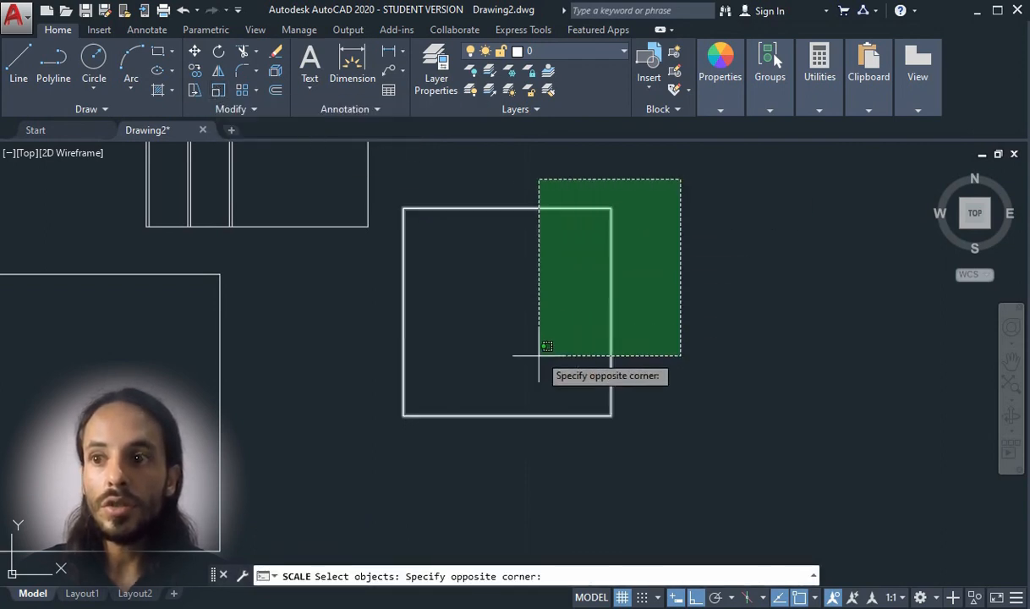
{"action": "left_click", "coordinate": [326, 434]}
{"action": "key", "text": "Return"}
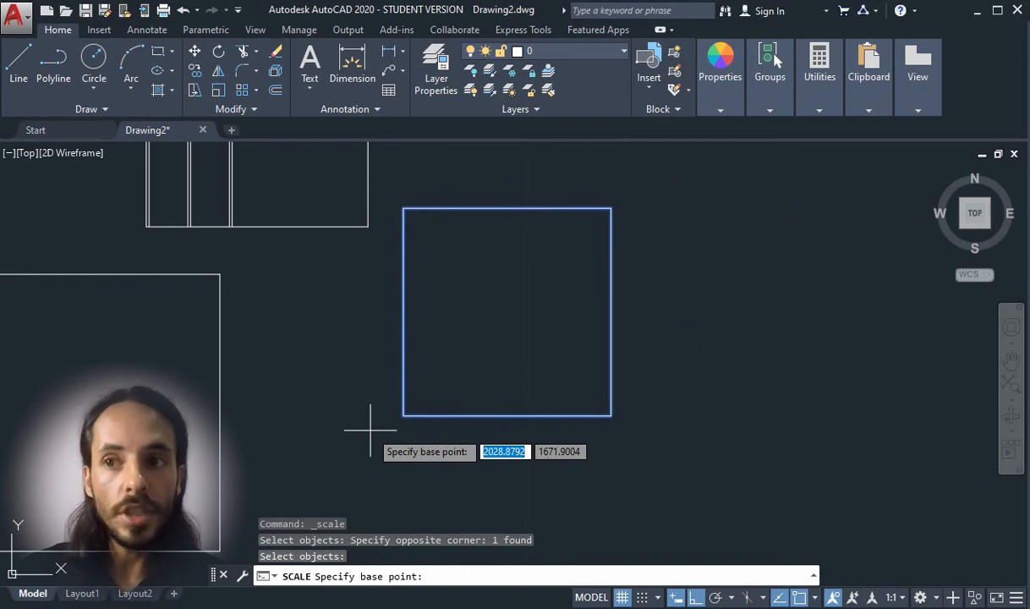
{"action": "left_click", "coordinate": [404, 208]}
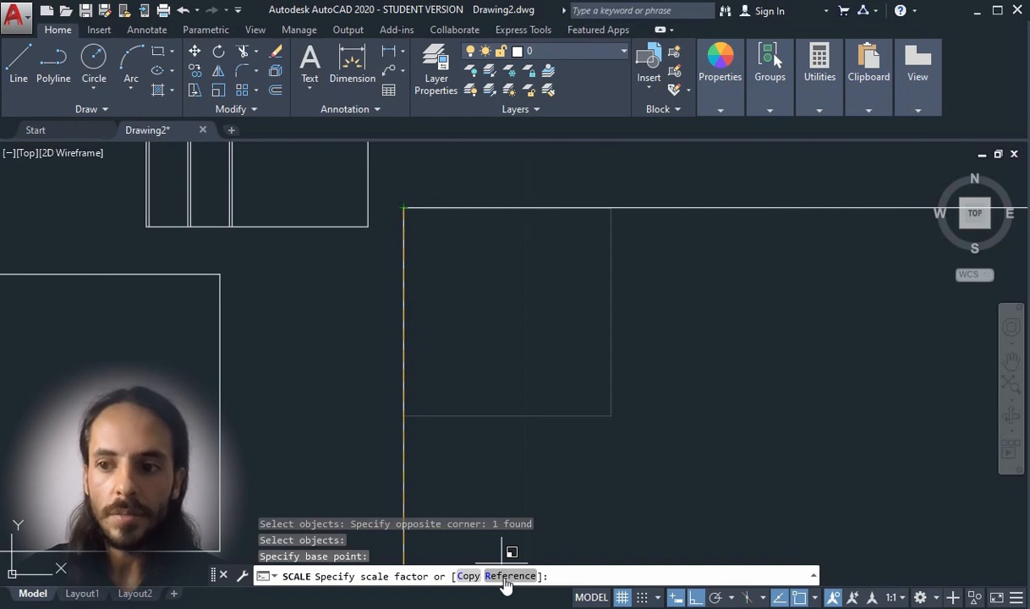
{"action": "left_click", "coordinate": [505, 579]}
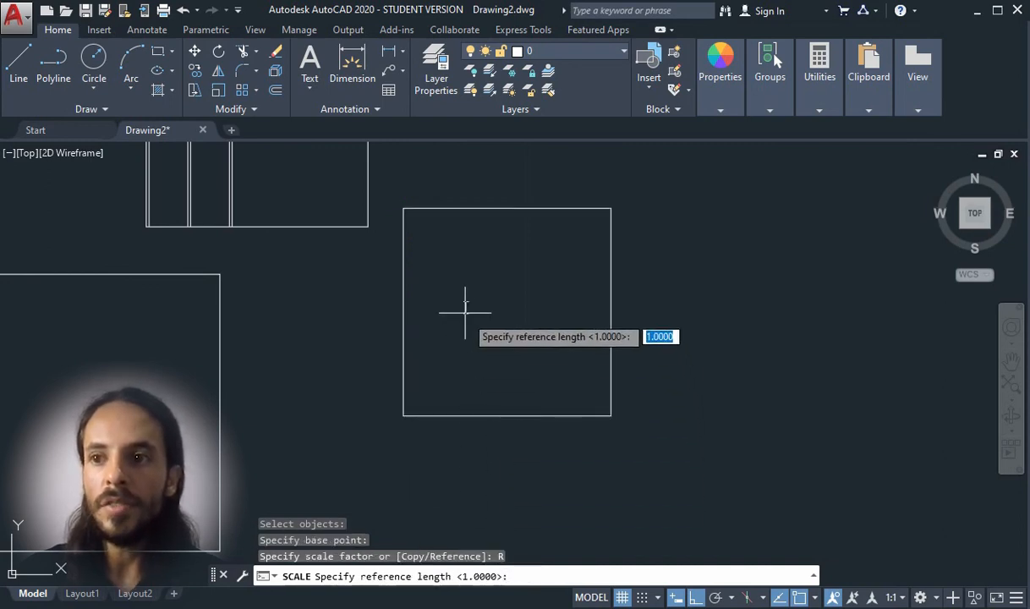
{"action": "left_click", "coordinate": [404, 209]}
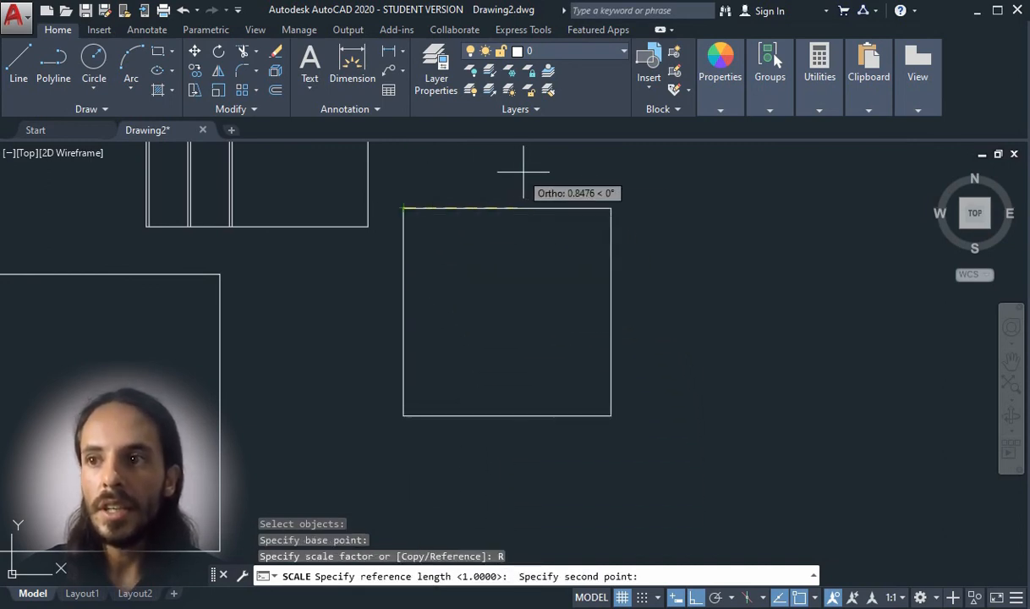
{"action": "left_click", "coordinate": [612, 208]}
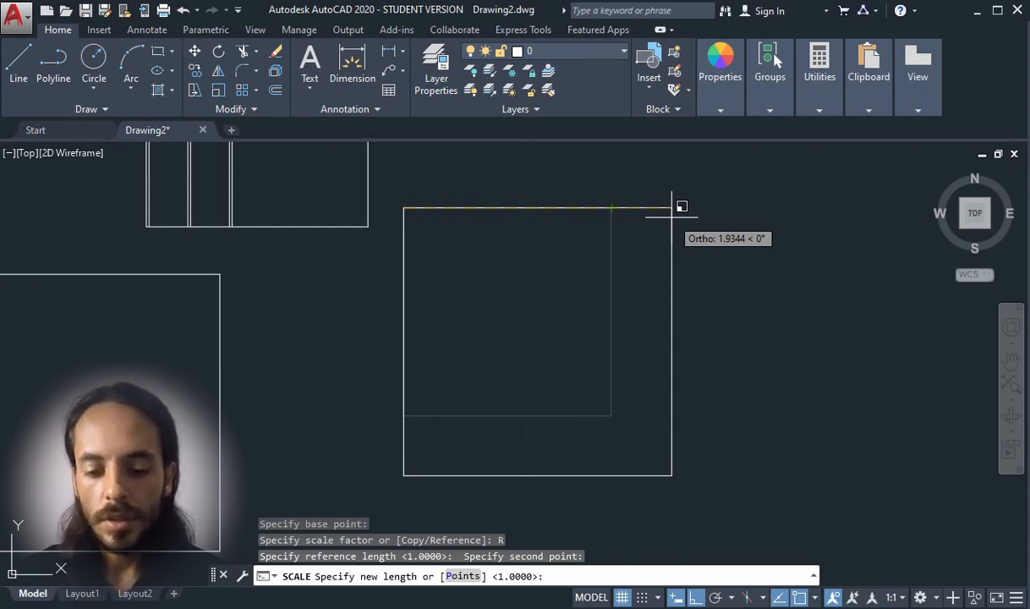
{"action": "type", "text": "3"}
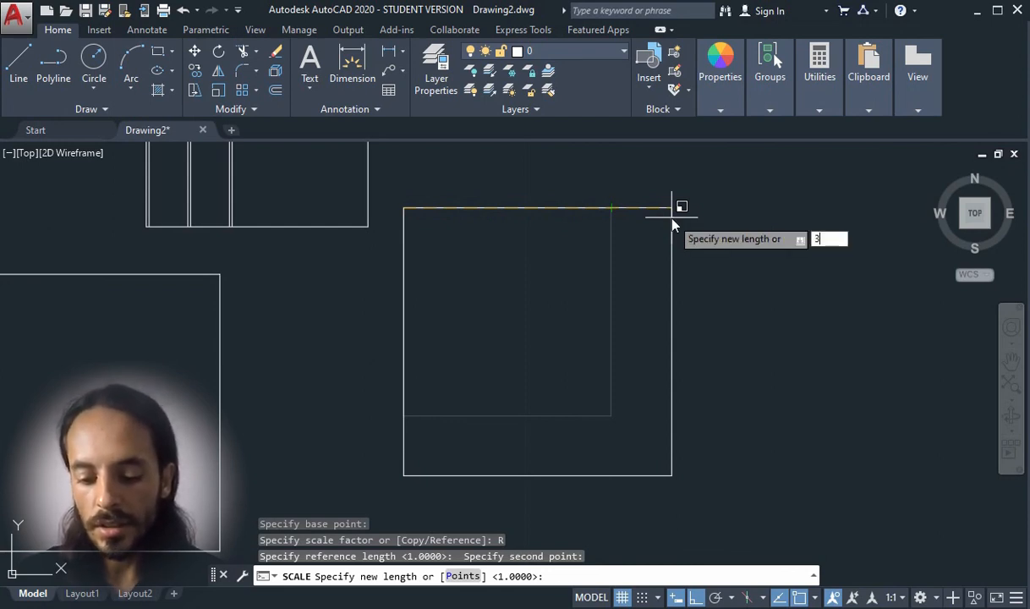
{"action": "type", "text": ".5"}
{"action": "key", "text": "Return"}
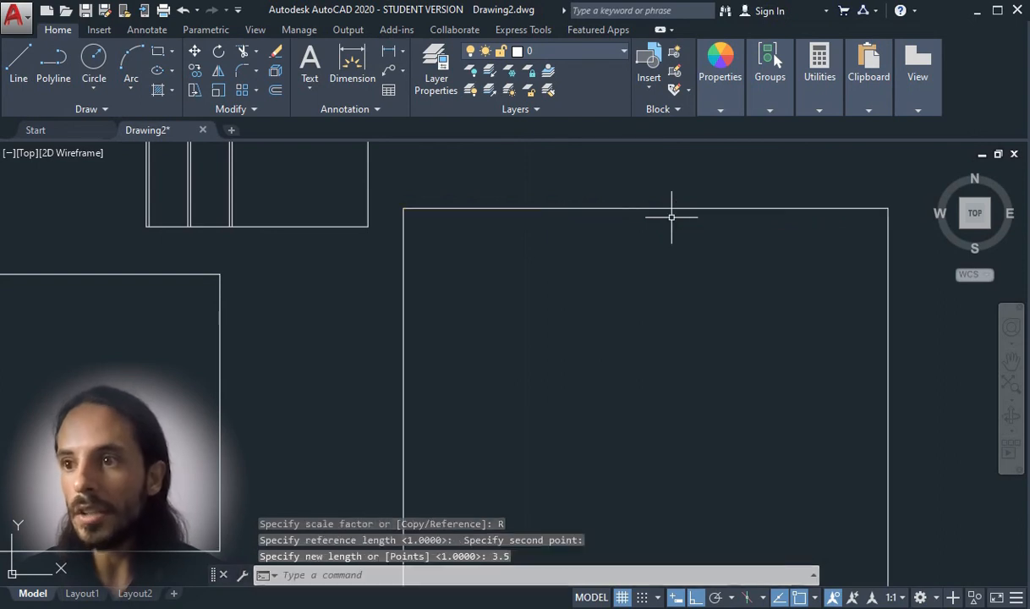
Measure the upper edge of the scaled right-hand square from its upper-left to its upper-right corner
{"action": "scroll", "coordinate": [457, 220], "scroll_direction": "down", "scroll_amount": 5}
{"action": "scroll", "coordinate": [512, 221], "scroll_direction": "up", "scroll_amount": 2}
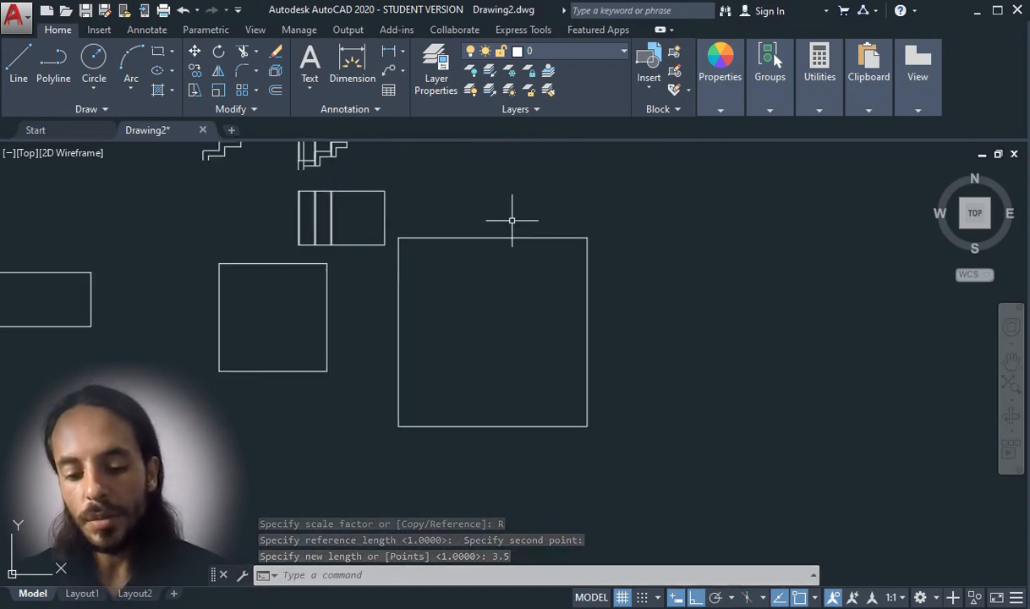
{"action": "type", "text": "di"}
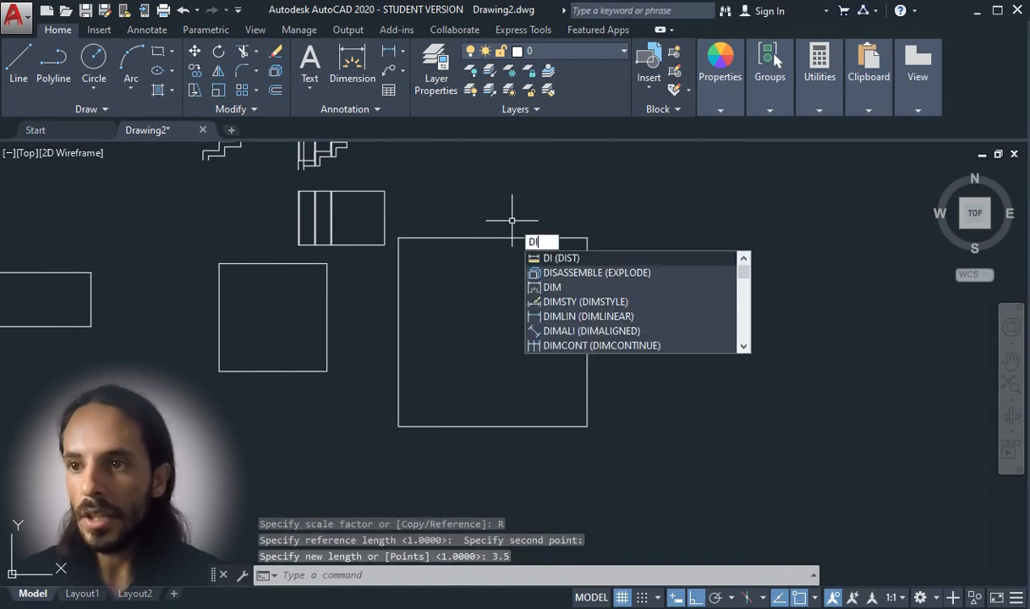
{"action": "key", "text": "Return"}
{"action": "left_click", "coordinate": [406, 239]}
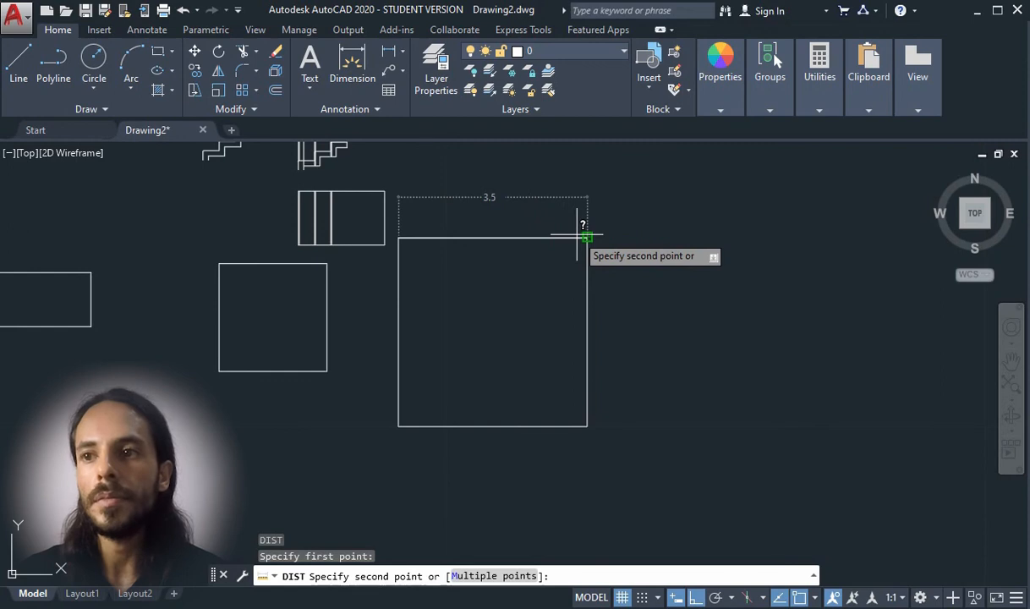
{"action": "key", "text": "Escape"}
Erase the vertical projection lines rising from the short stair section above the landing plan
{"action": "scroll", "coordinate": [576, 391], "scroll_direction": "down", "scroll_amount": 4}
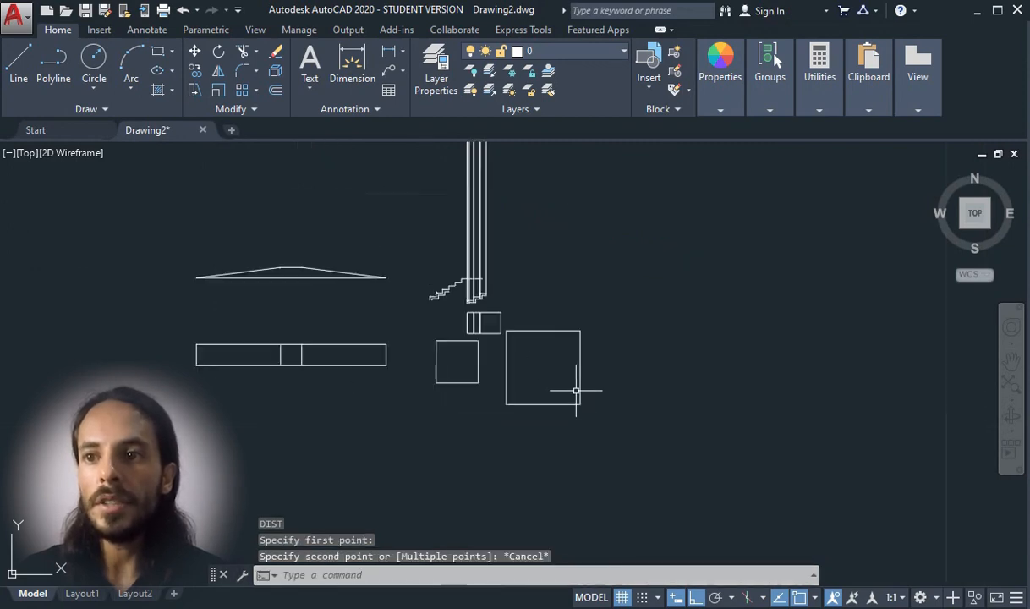
{"action": "scroll", "coordinate": [463, 260], "scroll_direction": "up", "scroll_amount": 5}
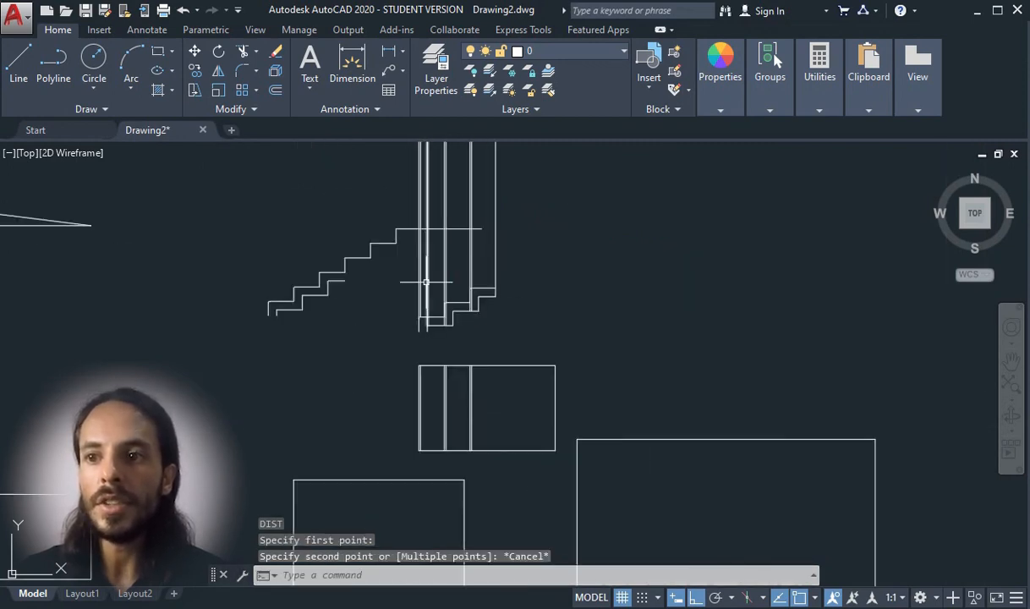
{"action": "left_click", "coordinate": [545, 223]}
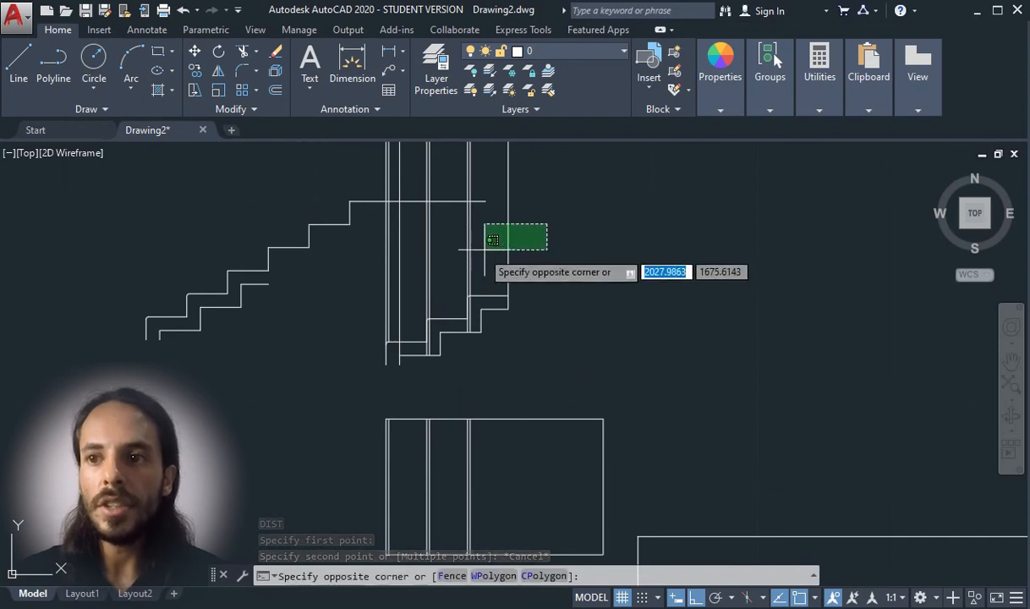
{"action": "left_click", "coordinate": [368, 271]}
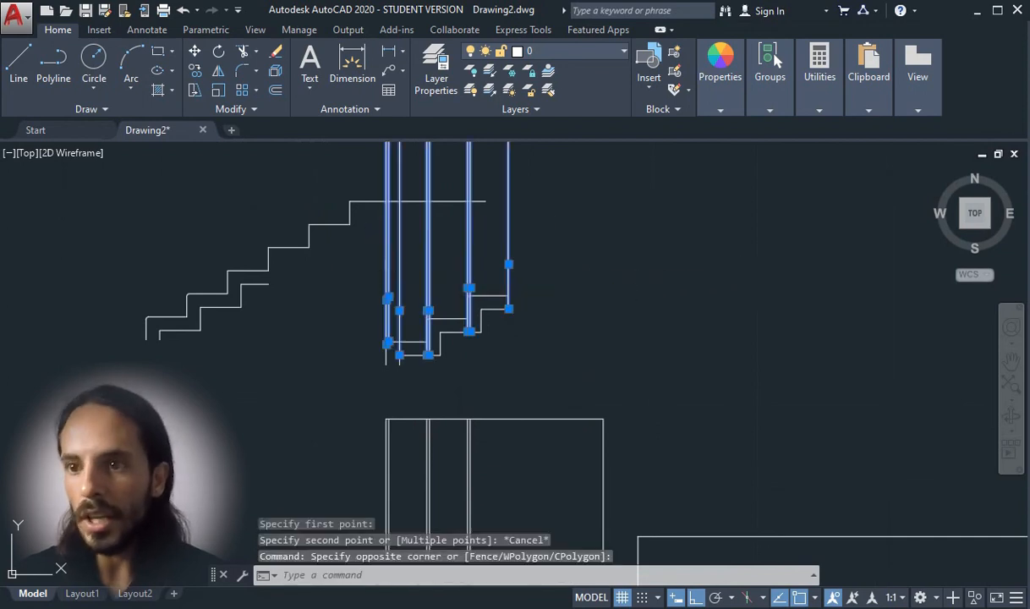
{"action": "key", "text": "Delete"}
Draw a Start, End, Direction arc from the large square's left-edge midpoint to its upper-edge midpoint, with the start tangent pointing straight up
{"action": "scroll", "coordinate": [418, 264], "scroll_direction": "down", "scroll_amount": 2}
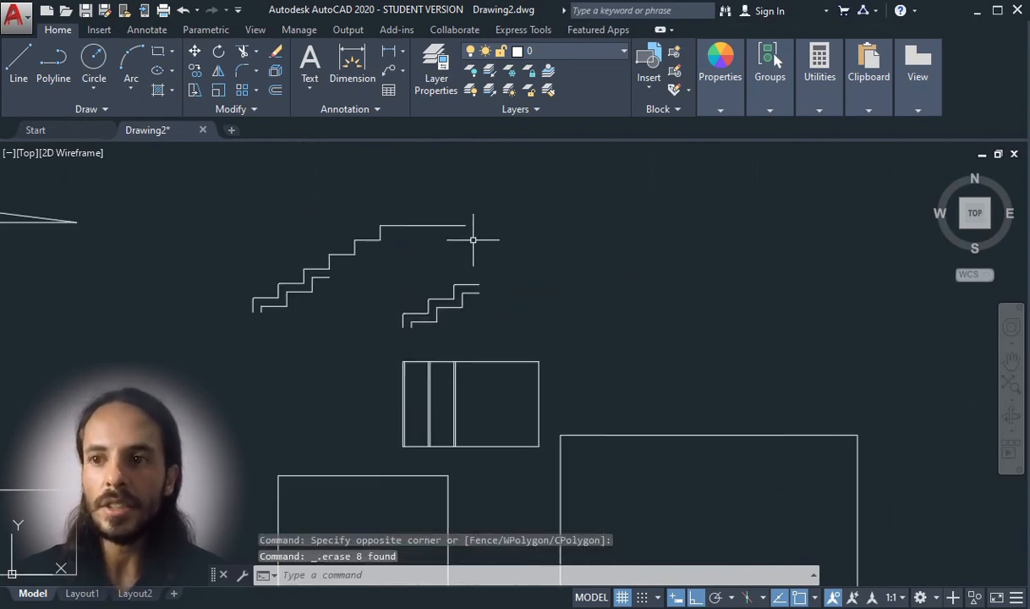
{"action": "scroll", "coordinate": [473, 239], "scroll_direction": "down", "scroll_amount": 4}
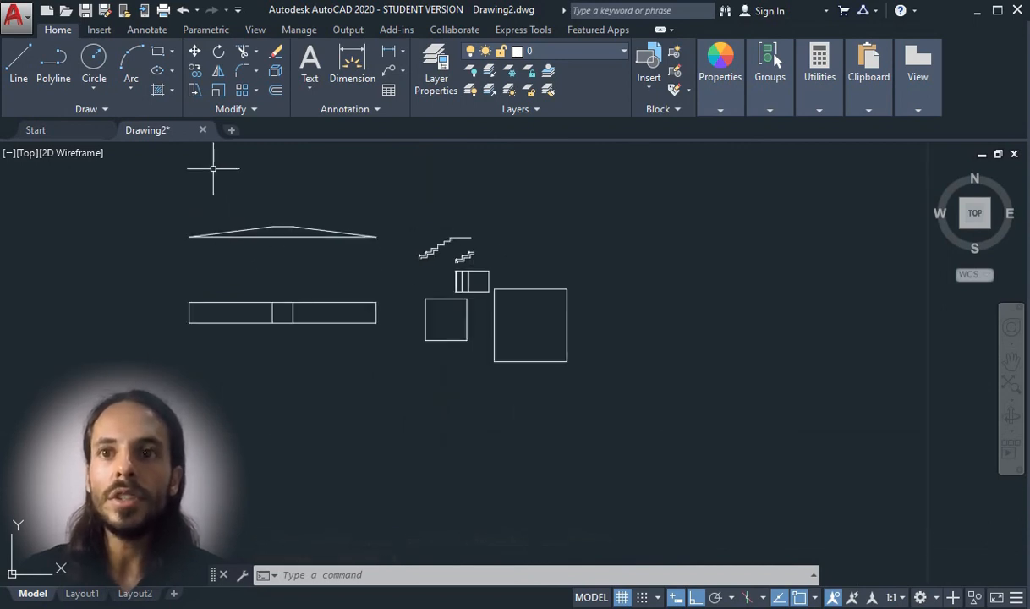
{"action": "scroll", "coordinate": [537, 341], "scroll_direction": "up", "scroll_amount": 2}
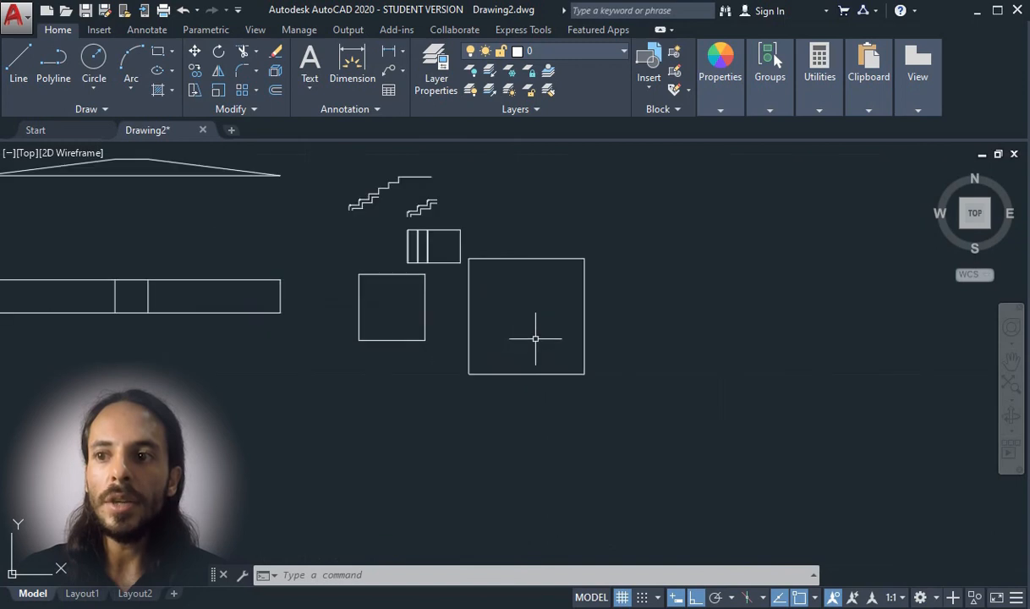
{"action": "scroll", "coordinate": [497, 335], "scroll_direction": "up", "scroll_amount": 2}
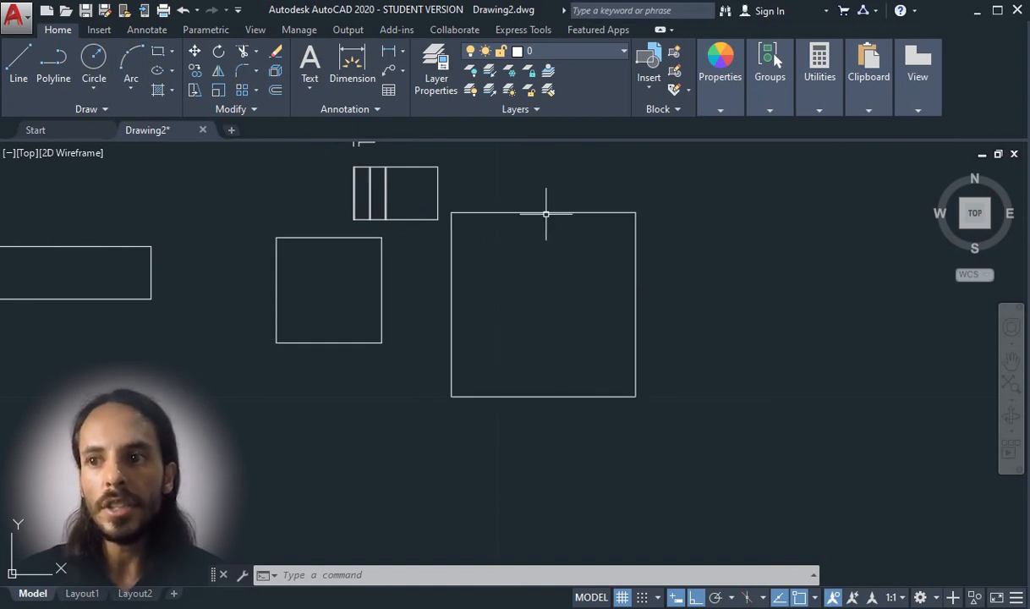
{"action": "left_click", "coordinate": [132, 88]}
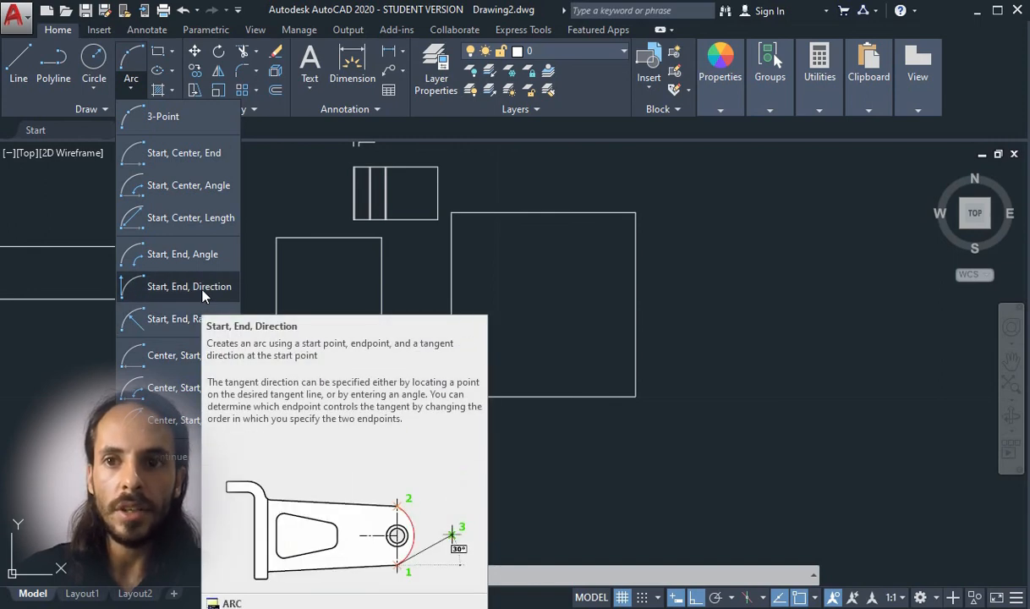
{"action": "left_click", "coordinate": [202, 292]}
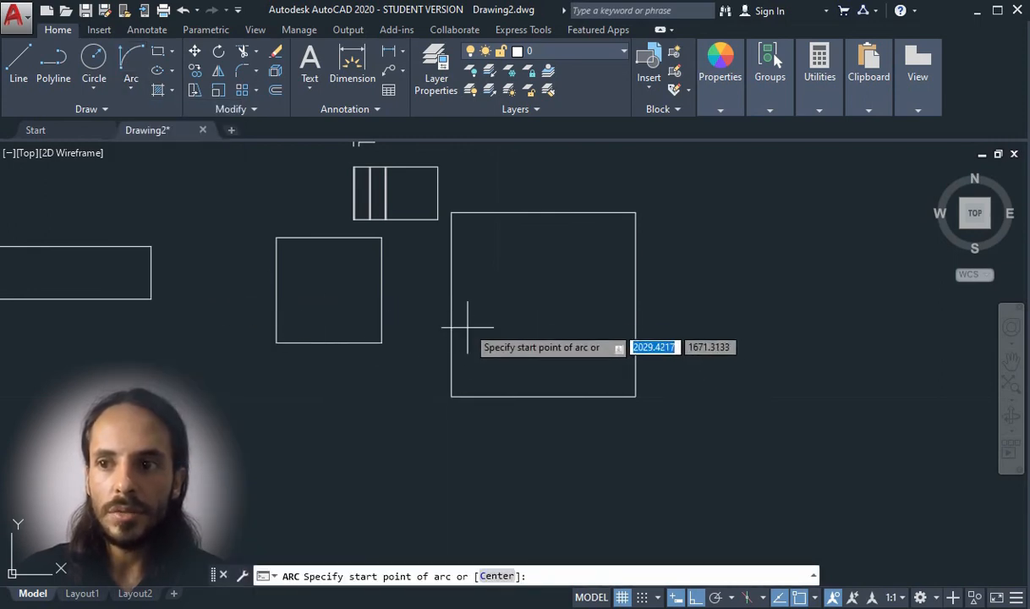
{"action": "left_click", "coordinate": [451, 305]}
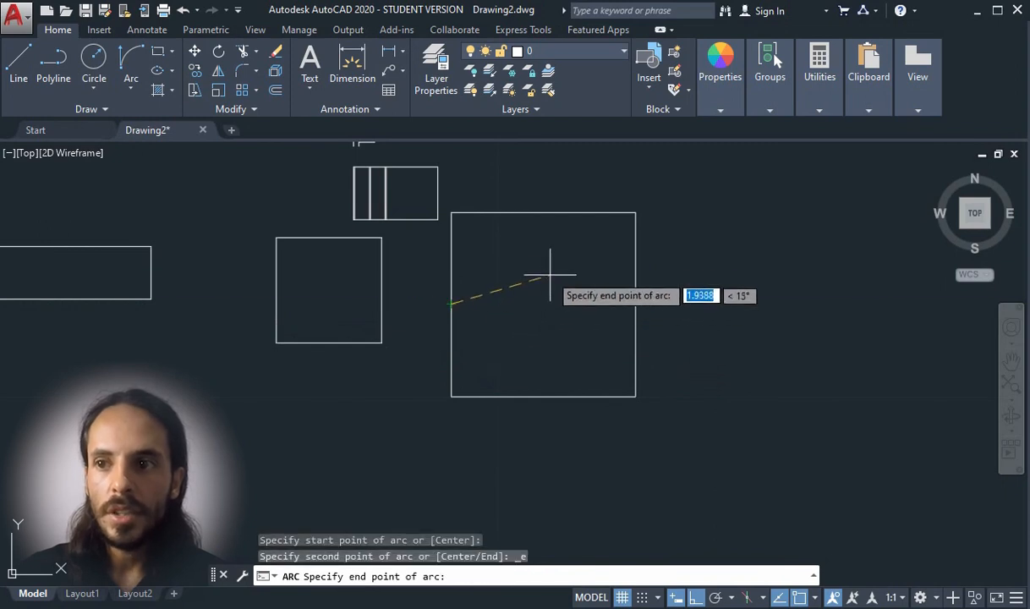
{"action": "left_click", "coordinate": [543, 213]}
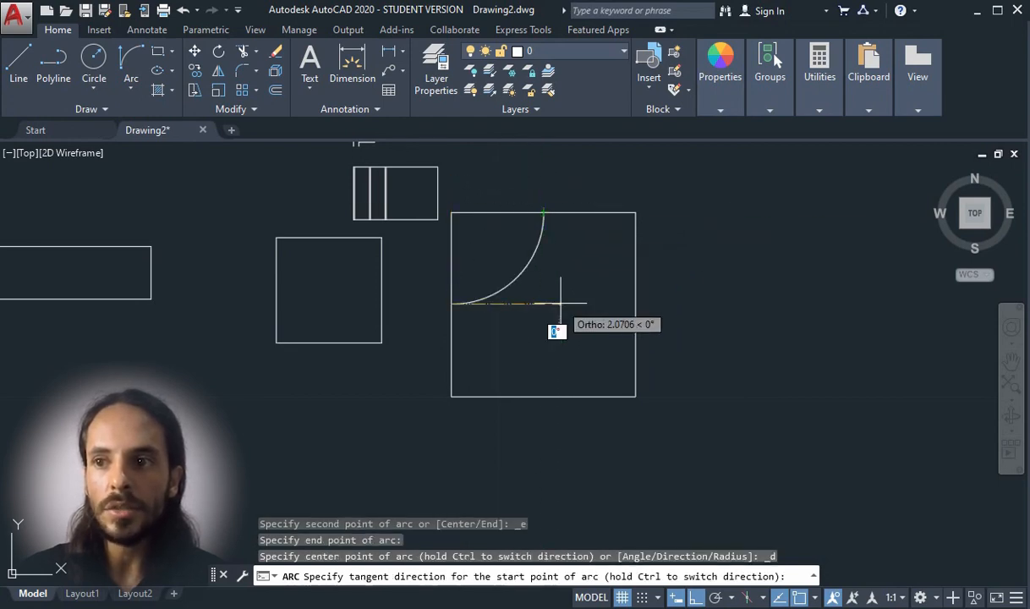
{"action": "left_click", "coordinate": [502, 173]}
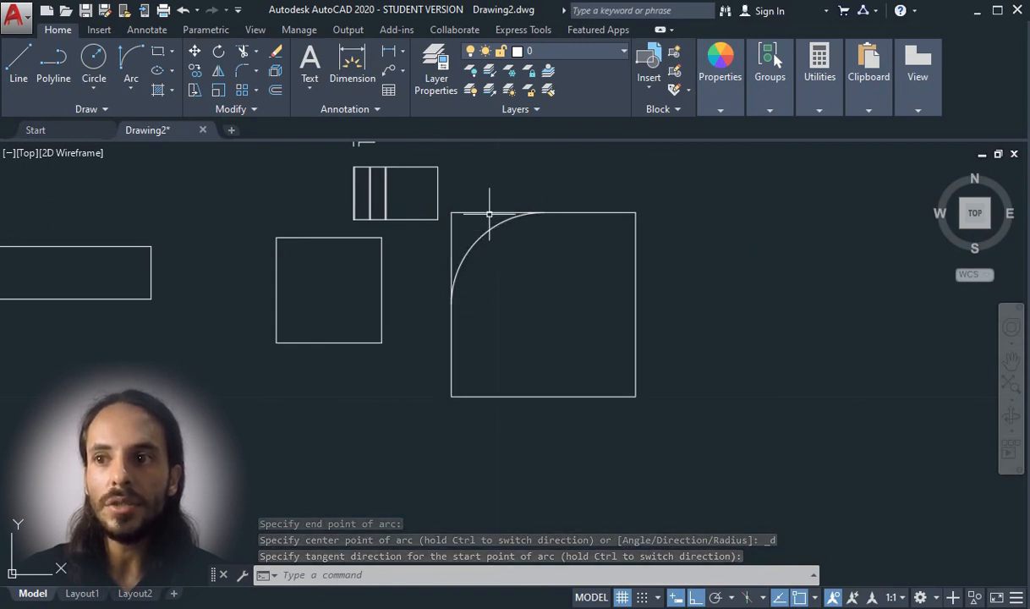
Trim away the large square's upper-left corner outside the arc, leaving a rounded corner
{"action": "scroll", "coordinate": [481, 223], "scroll_direction": "up", "scroll_amount": 2}
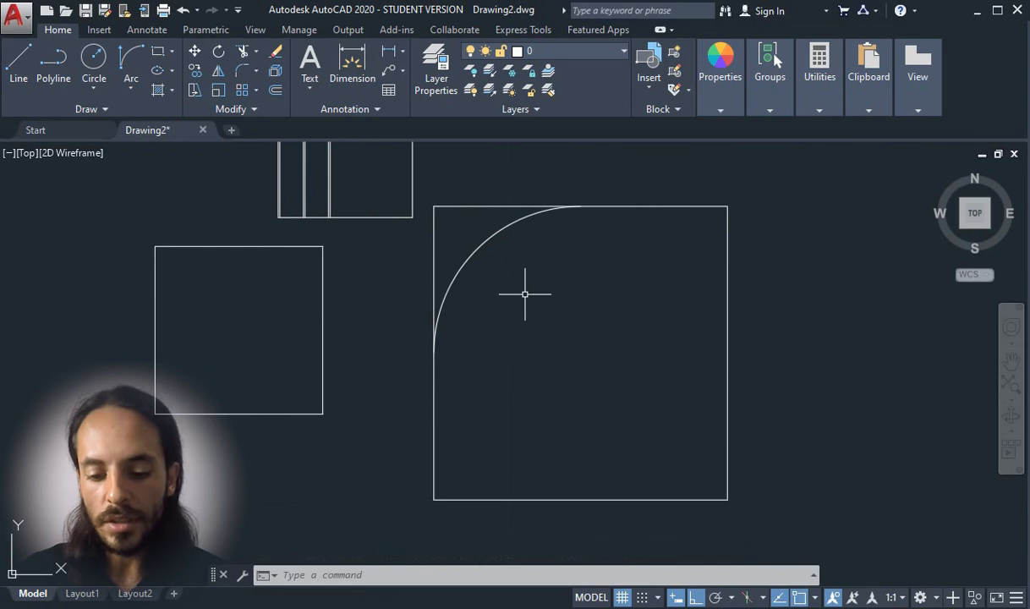
{"action": "key", "text": "Return"}
{"action": "key", "text": "Return"}
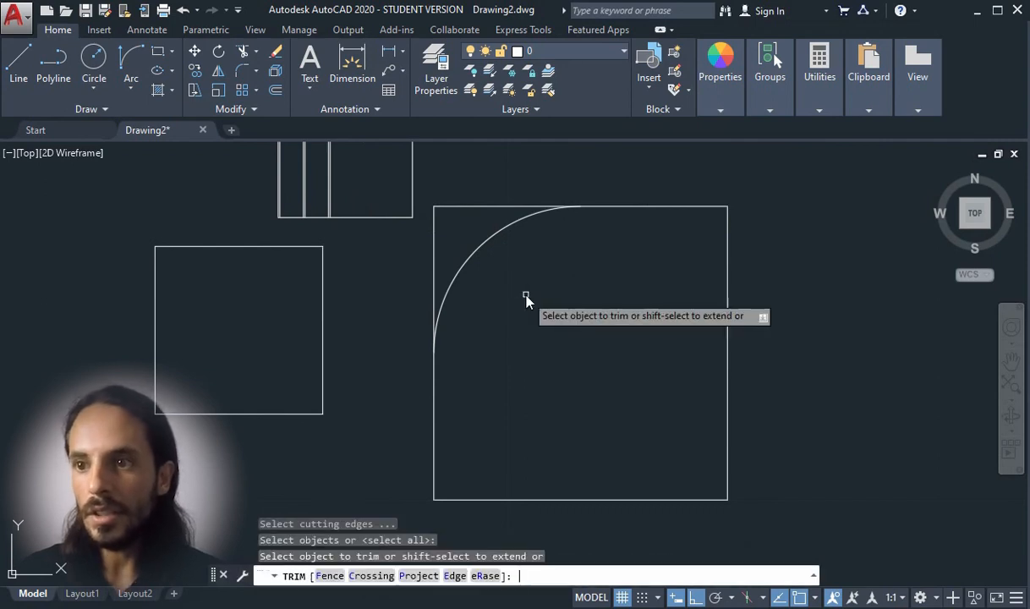
{"action": "left_click", "coordinate": [430, 237]}
{"action": "left_click", "coordinate": [445, 233]}
{"action": "scroll", "coordinate": [447, 222], "scroll_direction": "down", "scroll_amount": 2}
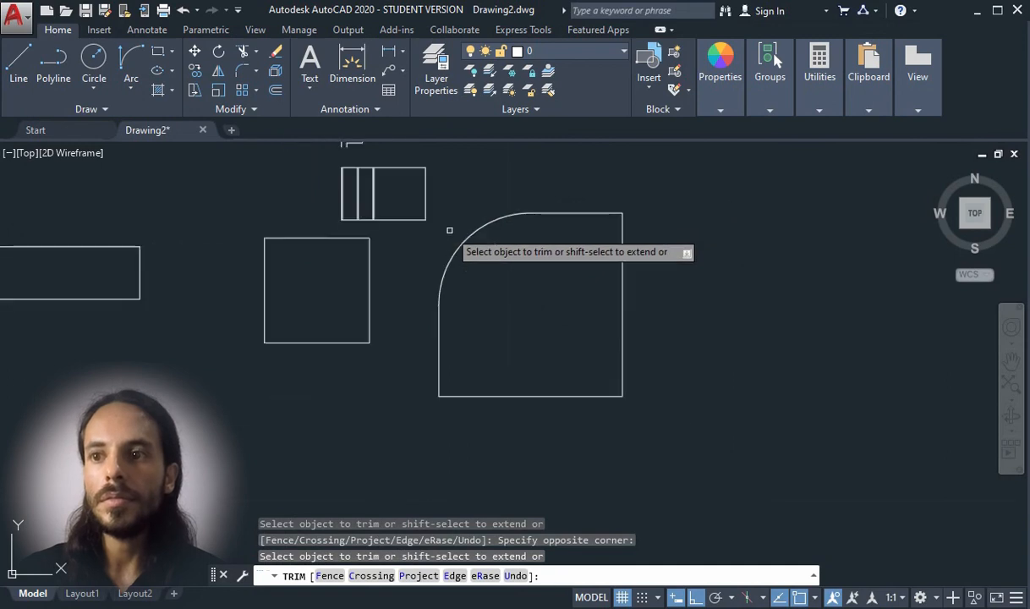
{"action": "key", "text": "Escape"}
{"action": "key", "text": "Escape"}
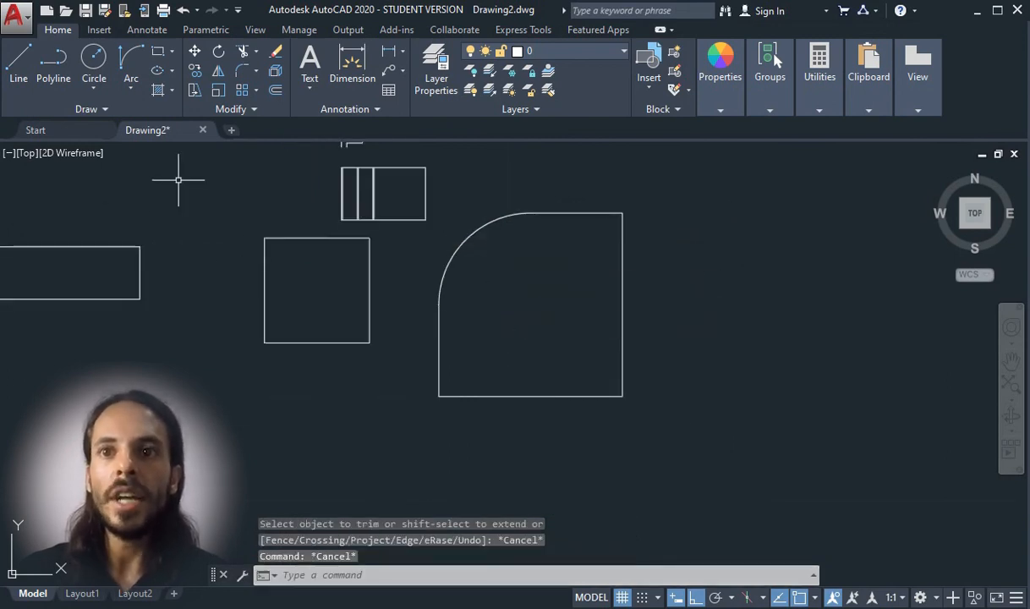
Bring up the choice of corner commands Fillet, Chamfer and Blend Curves
{"action": "left_click", "coordinate": [131, 87]}
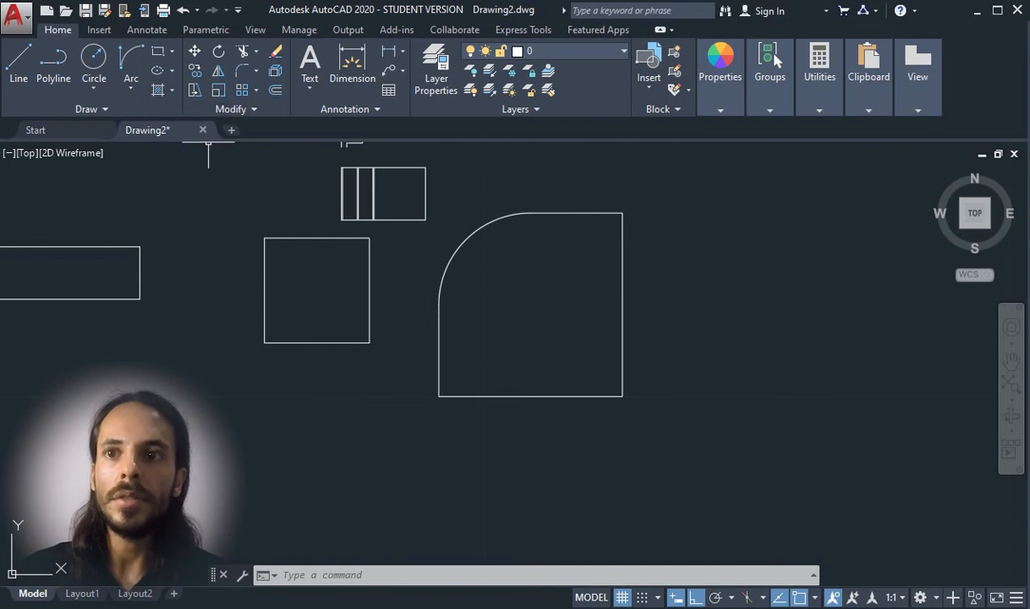
{"action": "left_click", "coordinate": [257, 92]}
{"action": "left_click", "coordinate": [258, 93]}
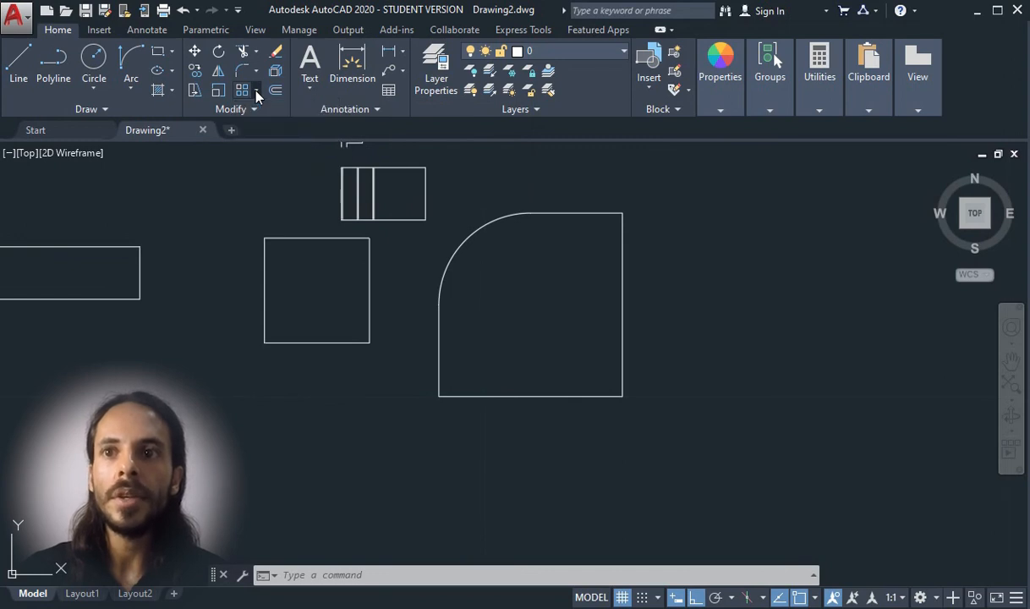
{"action": "left_click", "coordinate": [257, 75]}
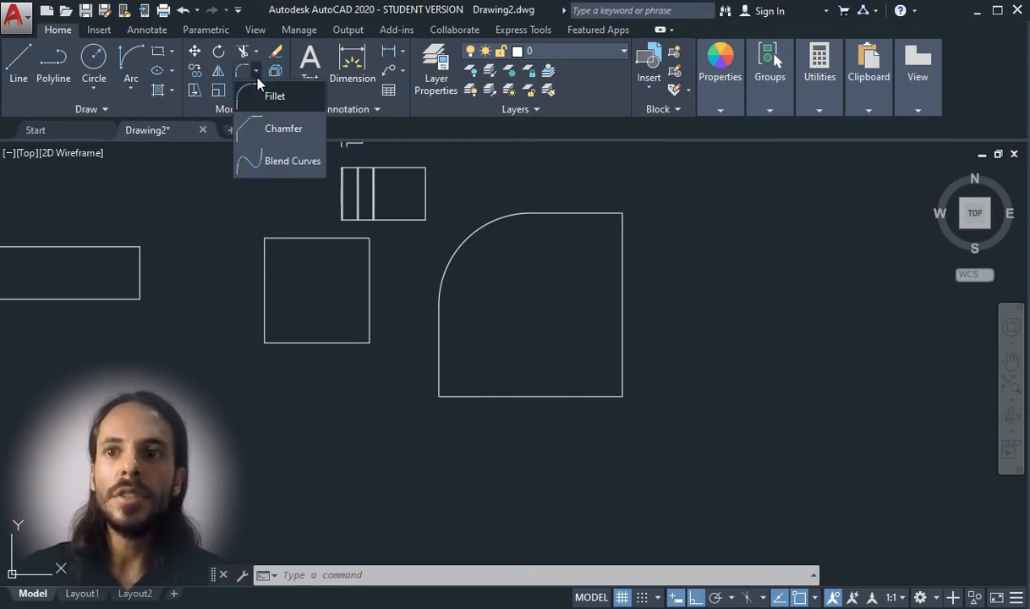